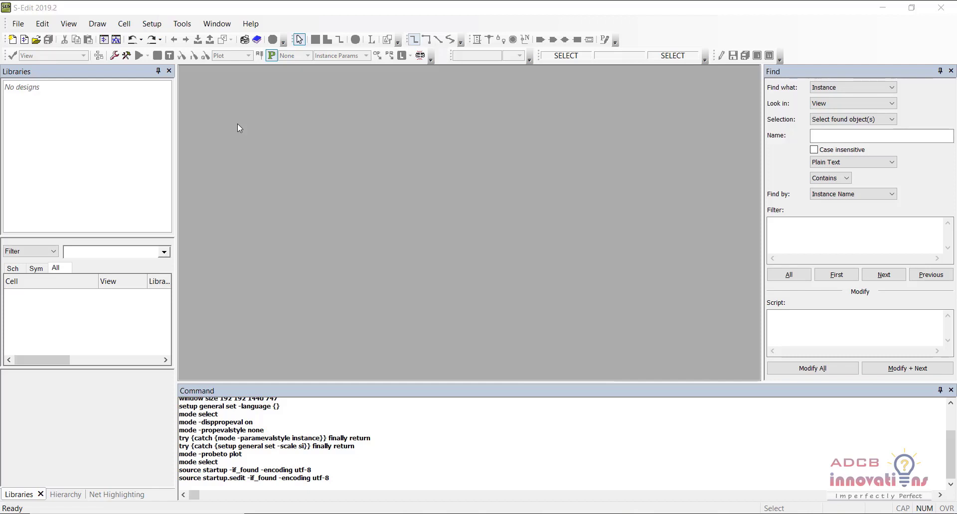
double_click(197, 2)
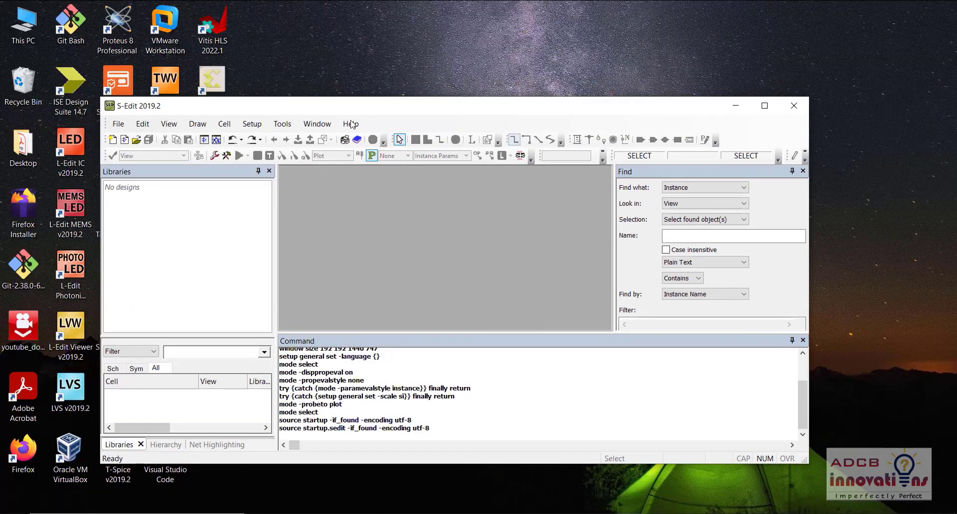
double_click(353, 106)
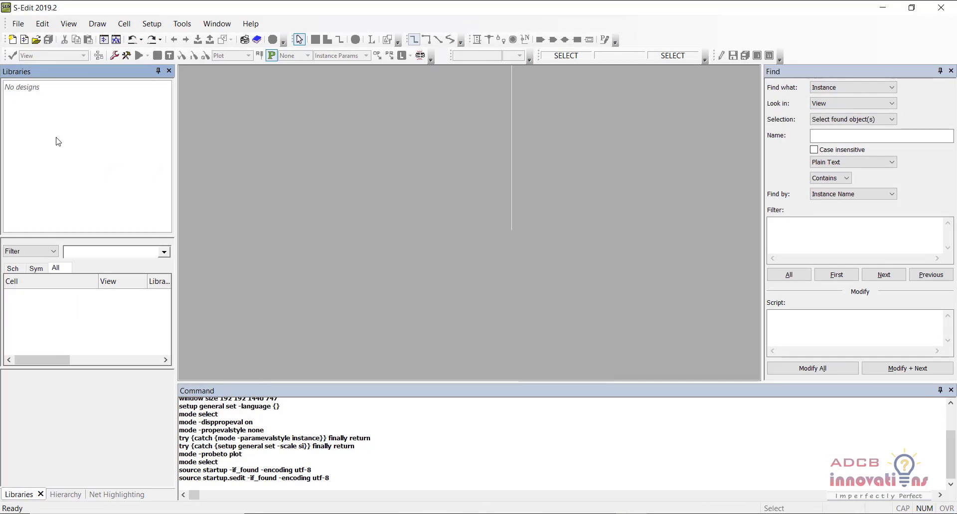
right_click(56, 138)
left_click(34, 115)
- Try to create a new cell view
left_click(128, 28)
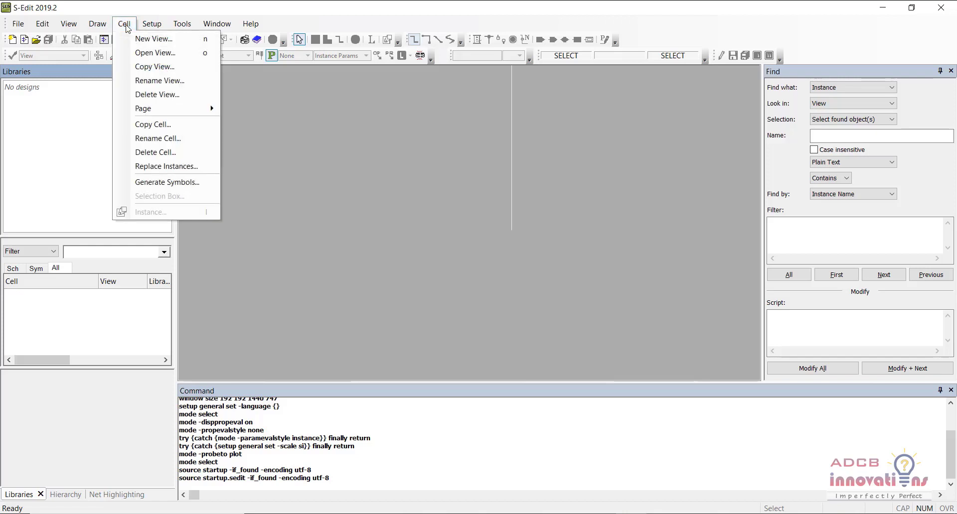
left_click(136, 39)
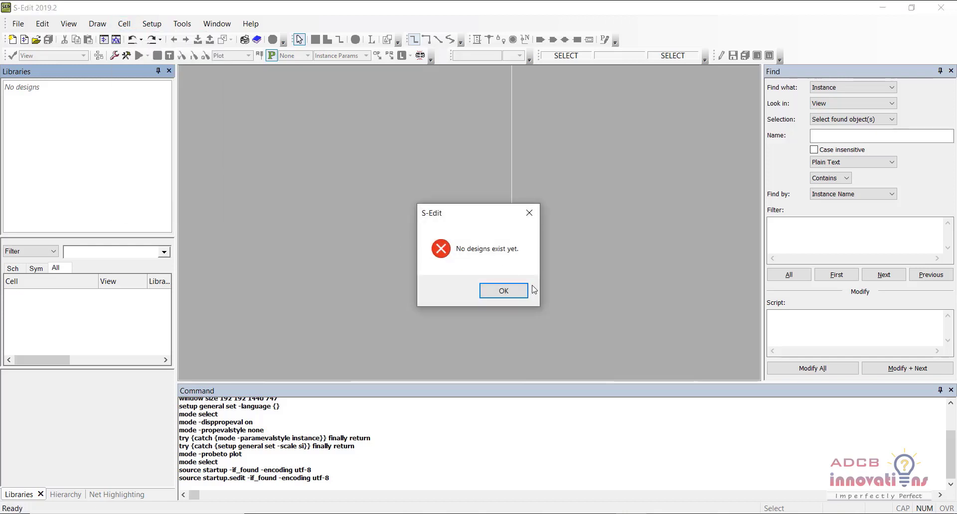
left_click(505, 291)
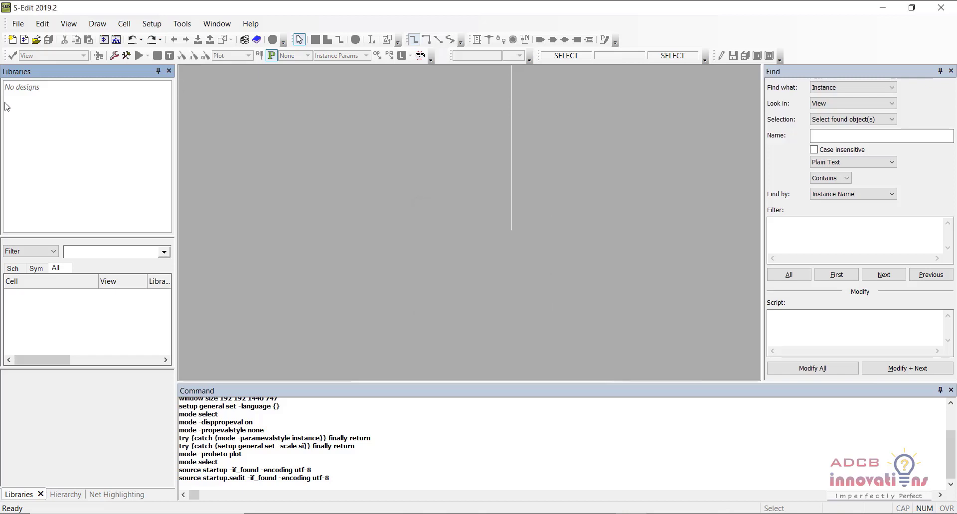
- Start a new library and create a folder named tanner_yt on drive D: for its location
left_click(17, 25)
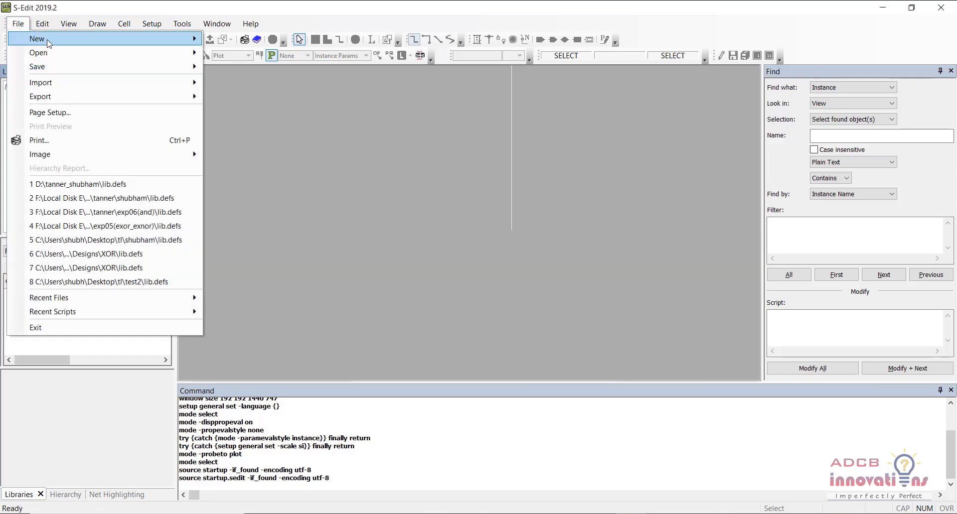
mouse_move(52, 38)
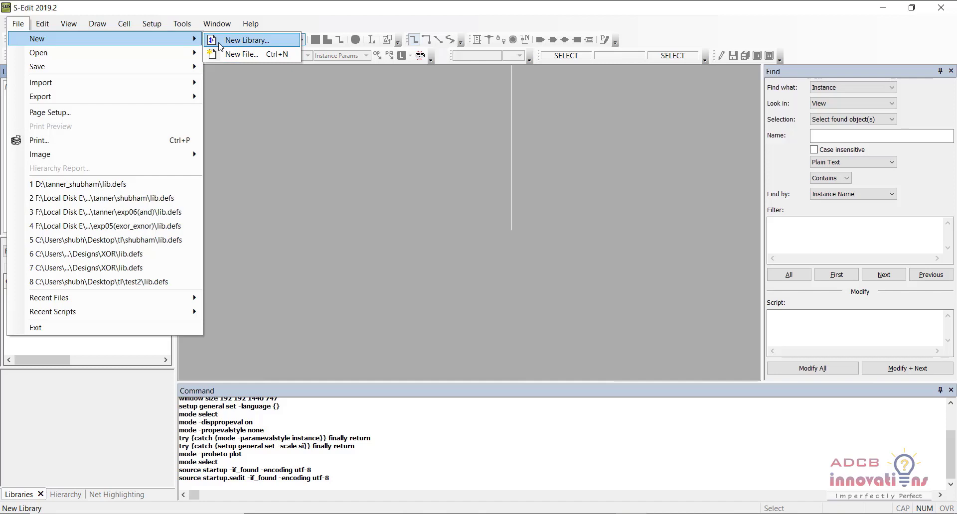
left_click(247, 39)
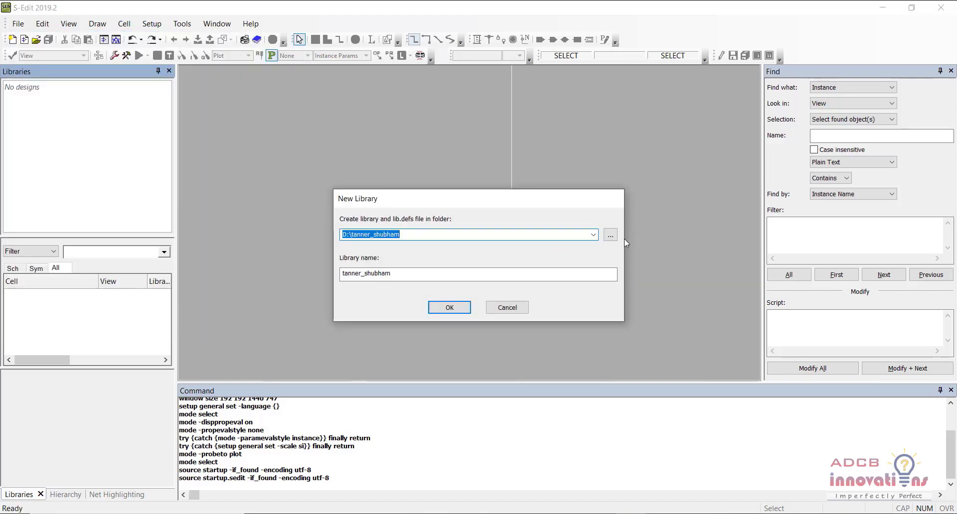
left_click(610, 235)
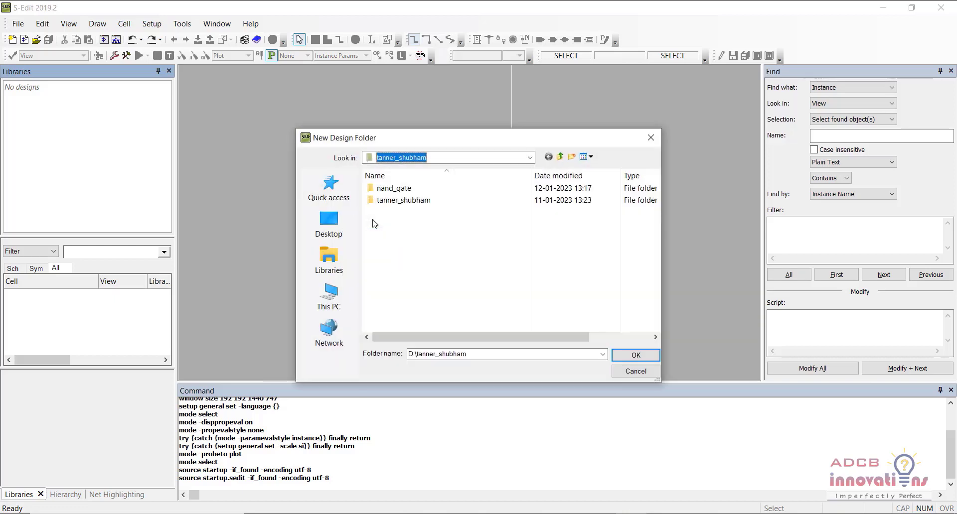
left_click(560, 158)
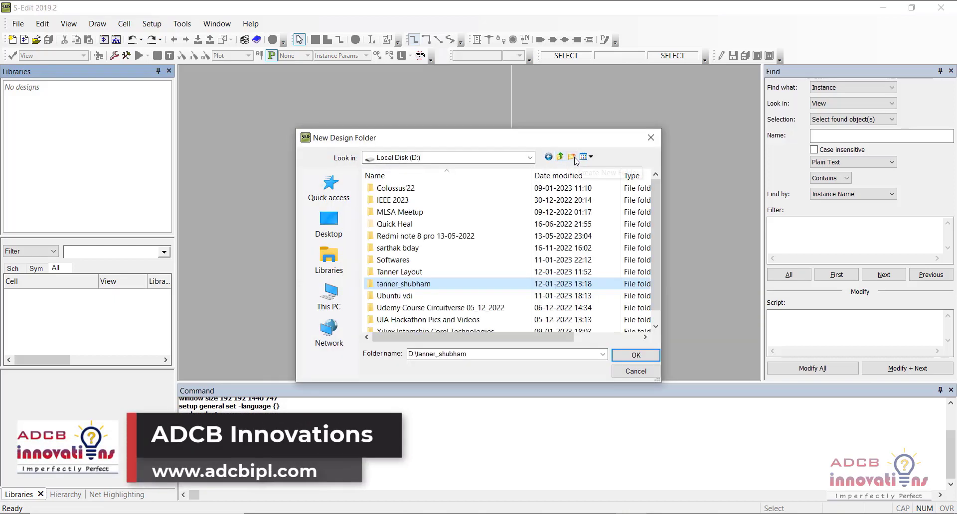
left_click(572, 157)
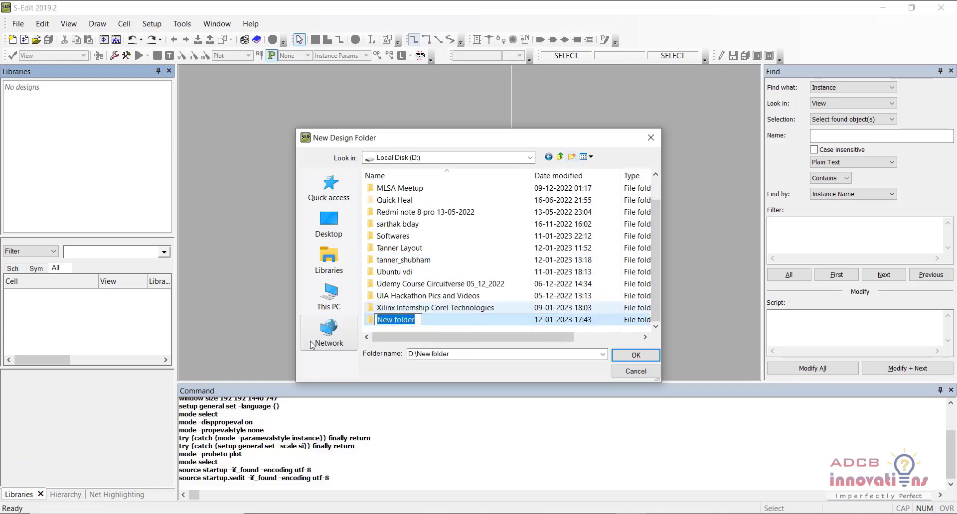
type("tanner_yt")
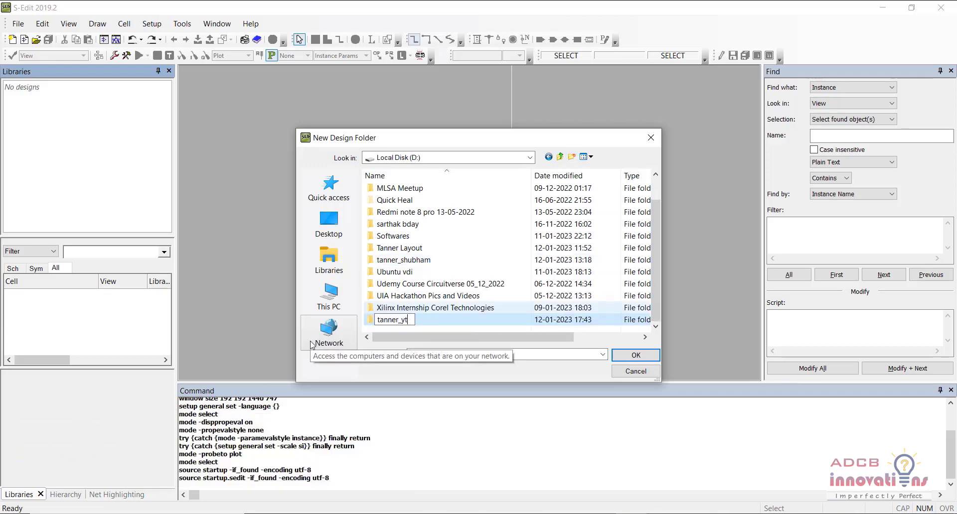
key("Return")
key("Return")
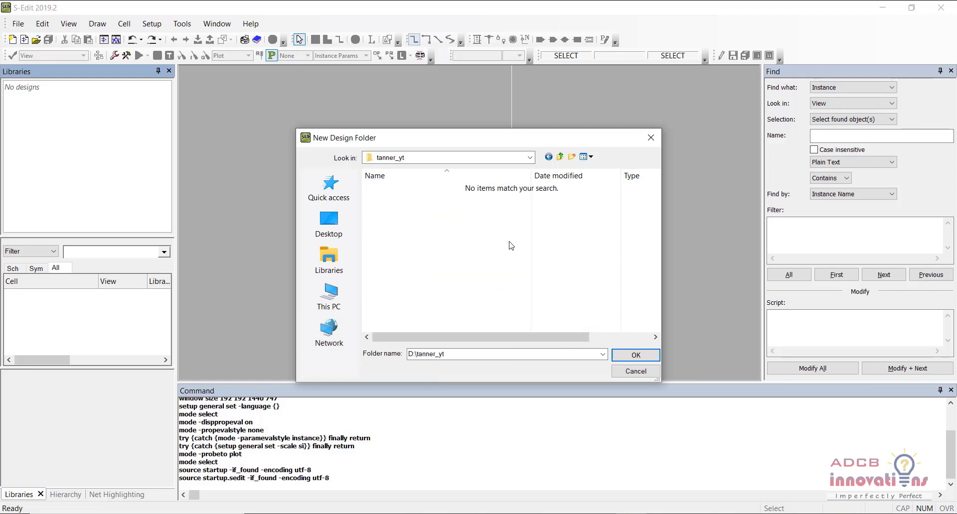
- Create an inverter subfolder inside tanner_yt and create the library named inverter in it
left_click(572, 157)
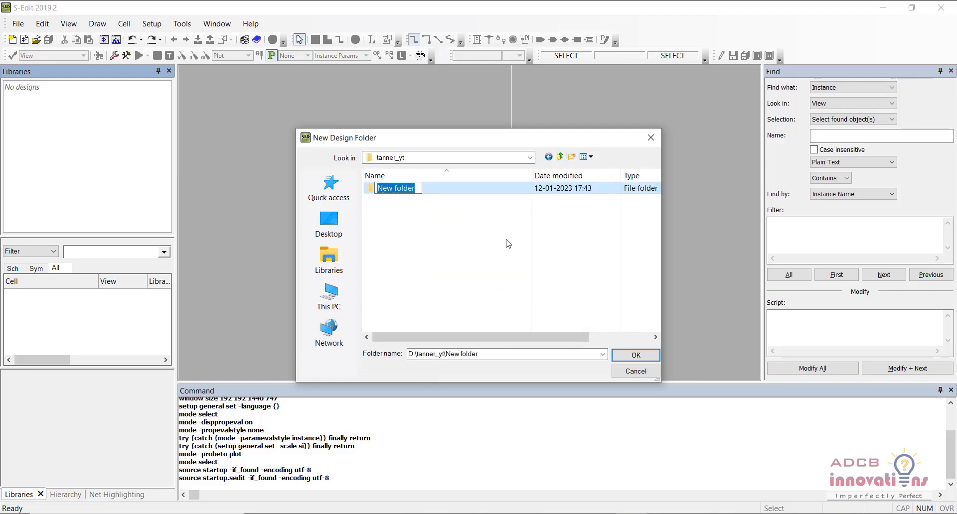
type("inverter")
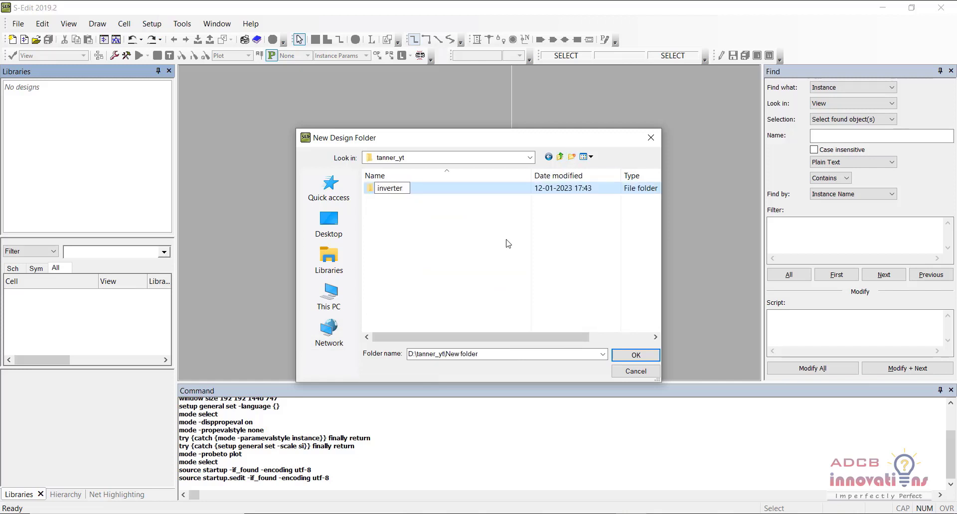
key("Return")
key("Return")
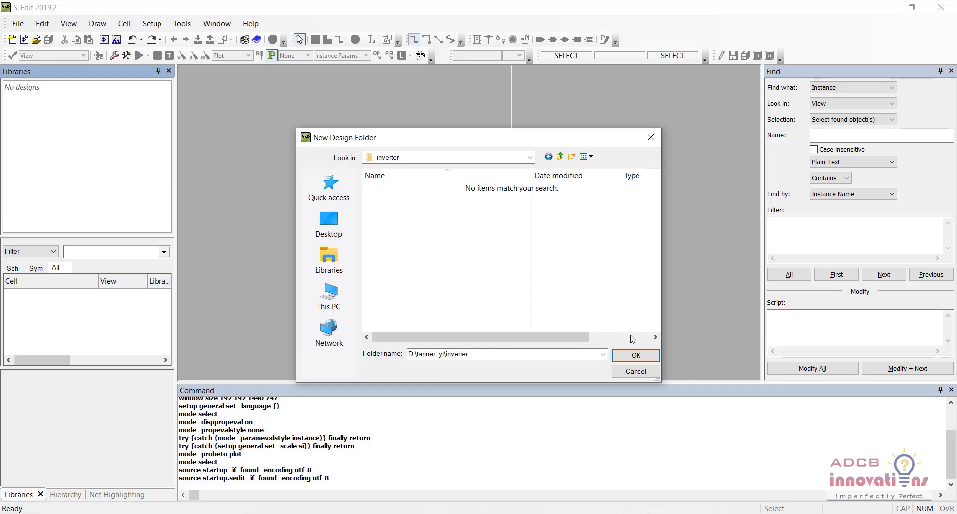
left_click(633, 354)
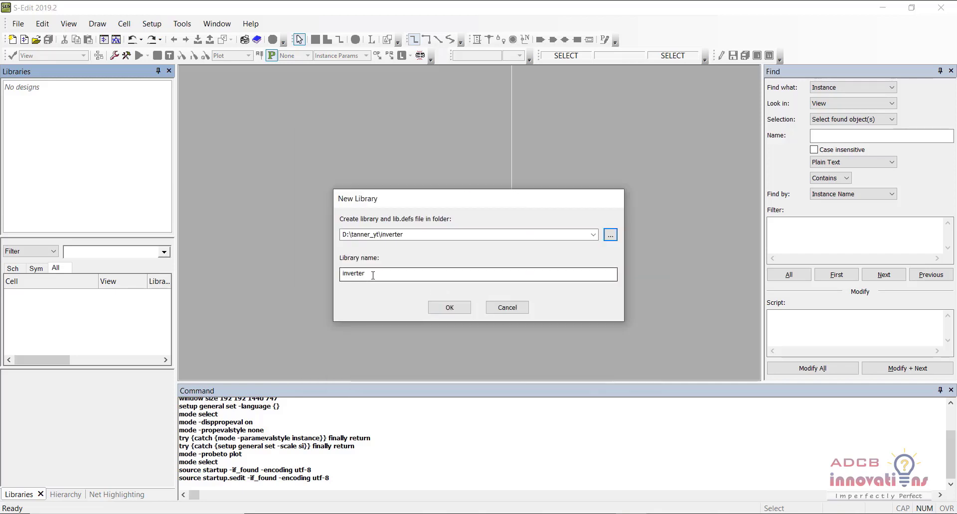
double_click(390, 235)
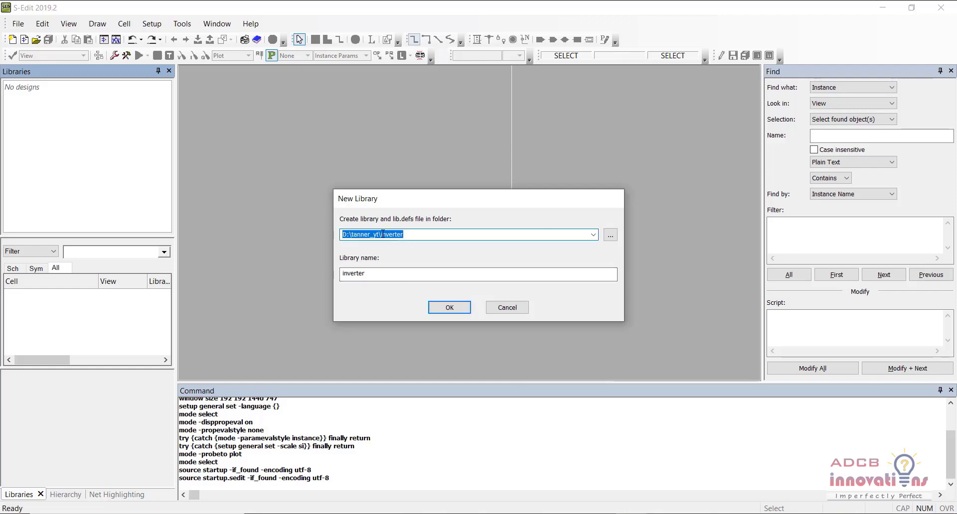
left_click(382, 234)
left_click(447, 308)
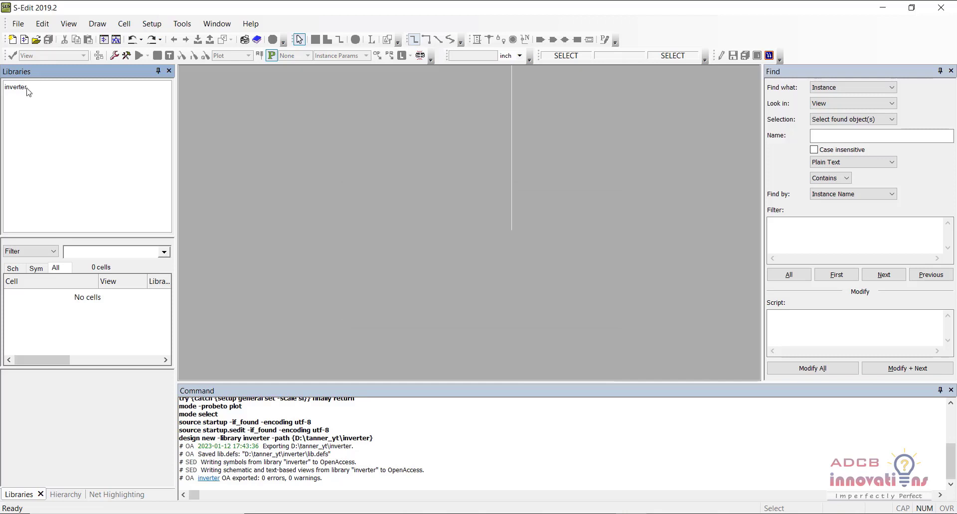
- Start adding an existing library and browse for its folder to TannerEDA under Documents
left_click(23, 88)
left_click(42, 134)
right_click(41, 131)
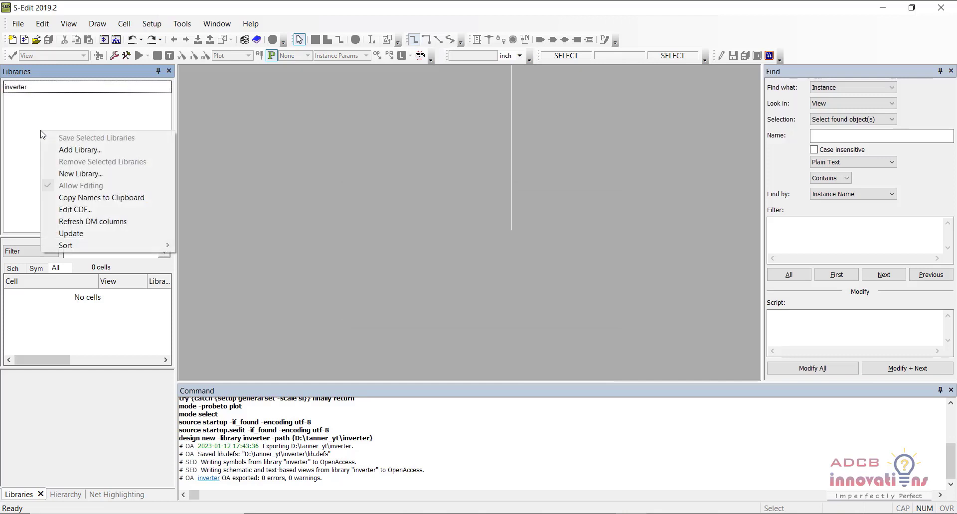
left_click(63, 151)
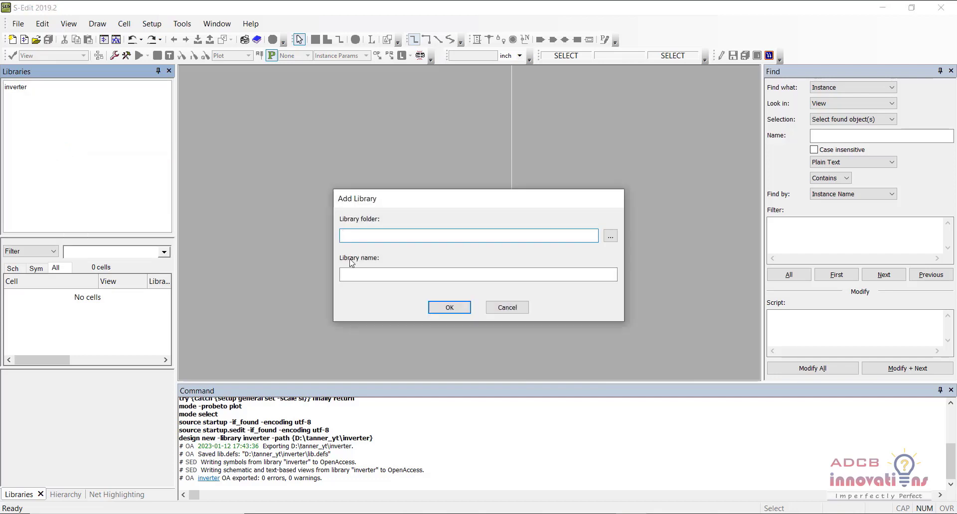
left_click(610, 237)
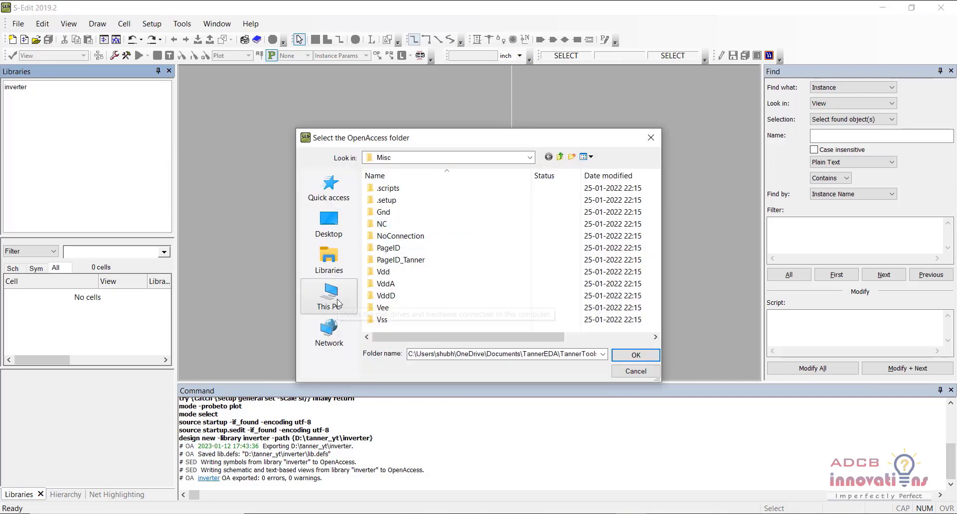
left_click(329, 259)
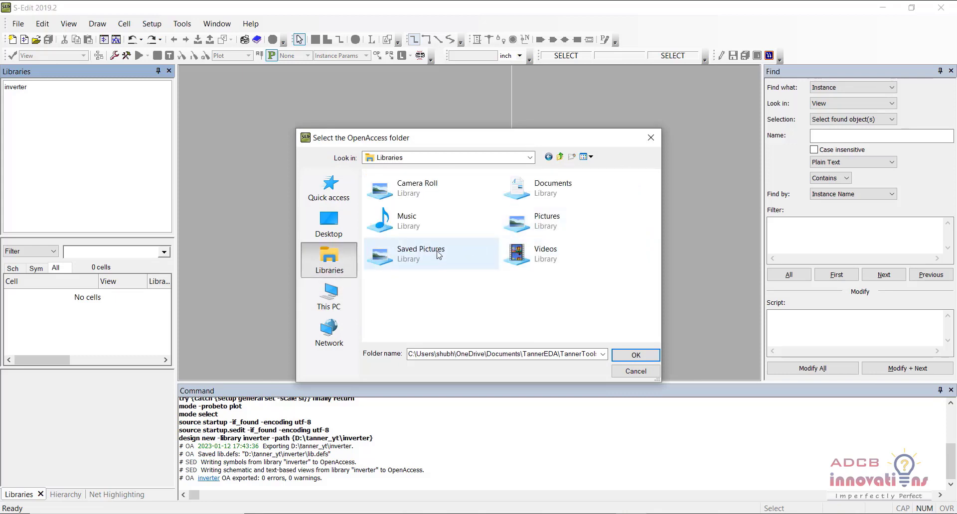
double_click(519, 187)
left_click(460, 249)
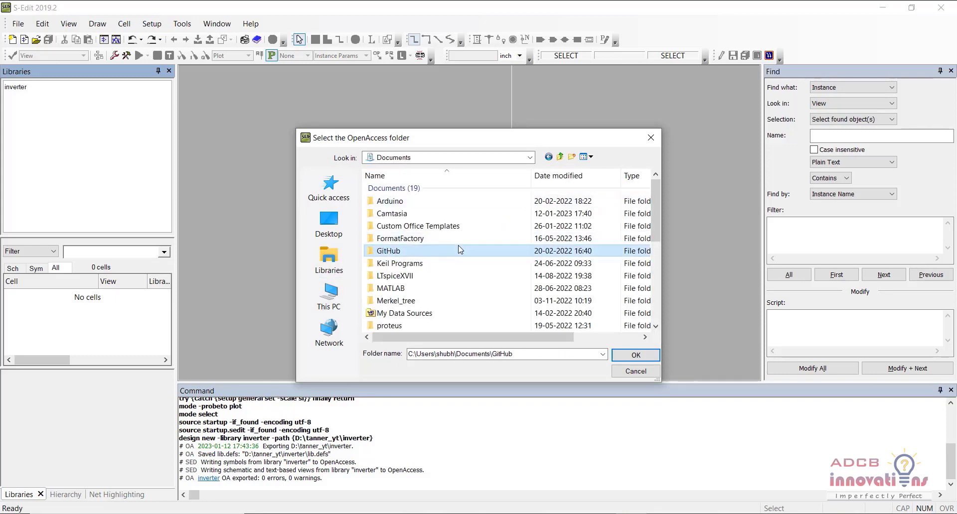
scroll(460, 250, "down", 5)
double_click(460, 249)
key("Down")
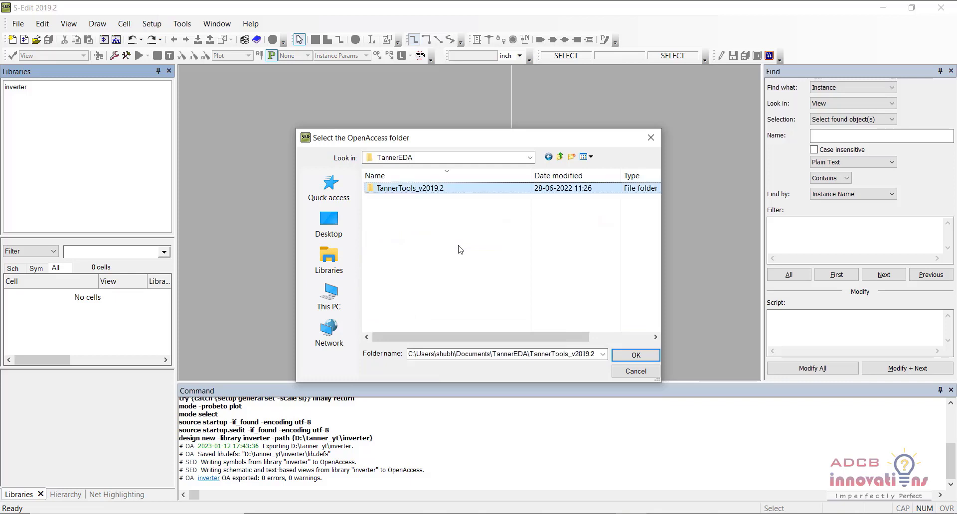
- Add the Generic_250nm_Devices library from the Process\Generic_250nm folder of TannerTools_v2019.2
key("Return")
key("Down")
key("Down")
key("Down")
key("Down")
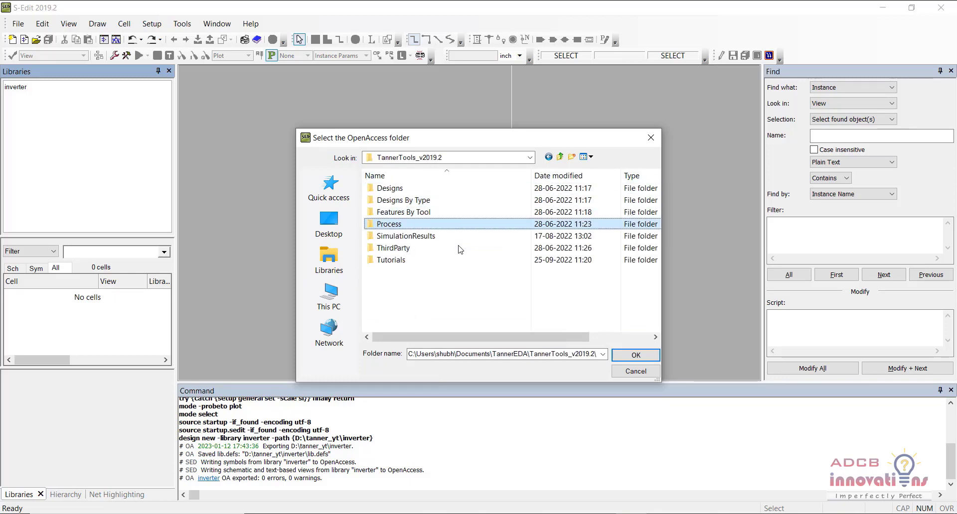
key("Return")
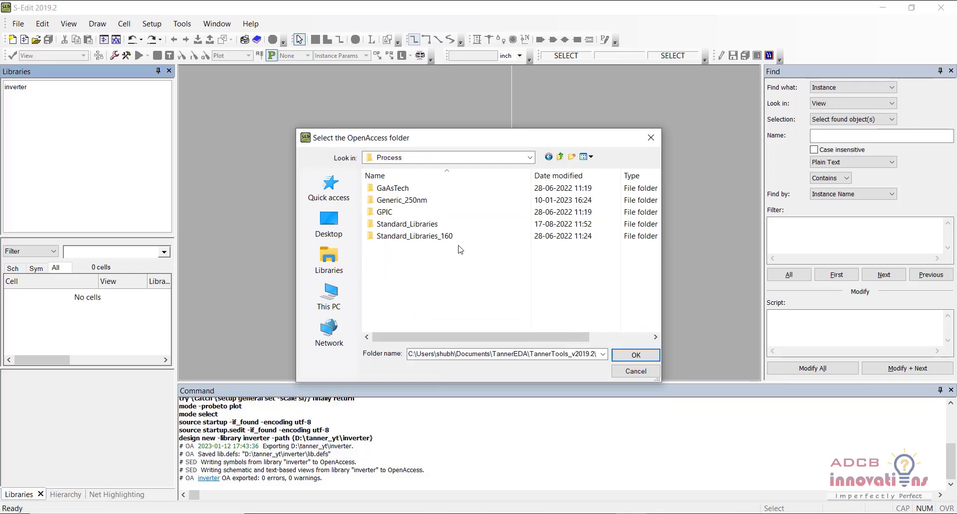
key("Down")
key("Down")
key("Return")
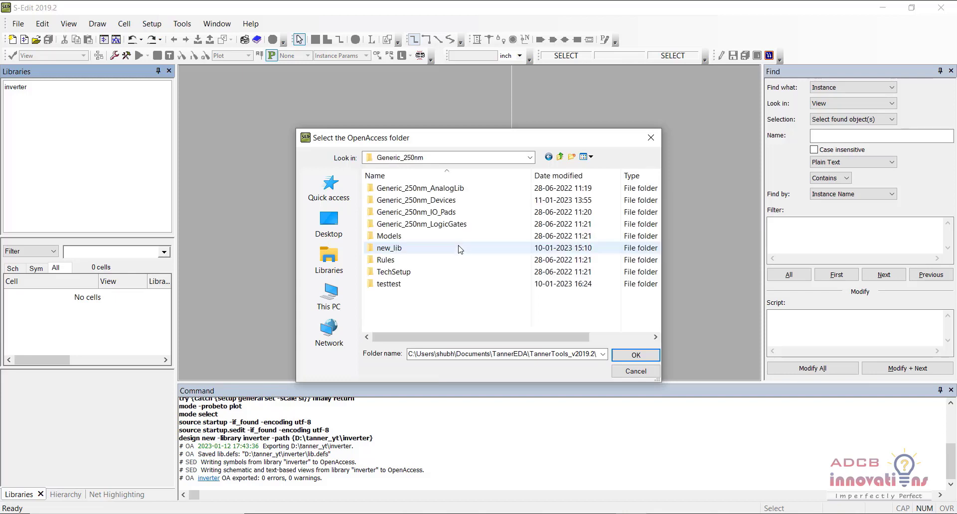
double_click(465, 202)
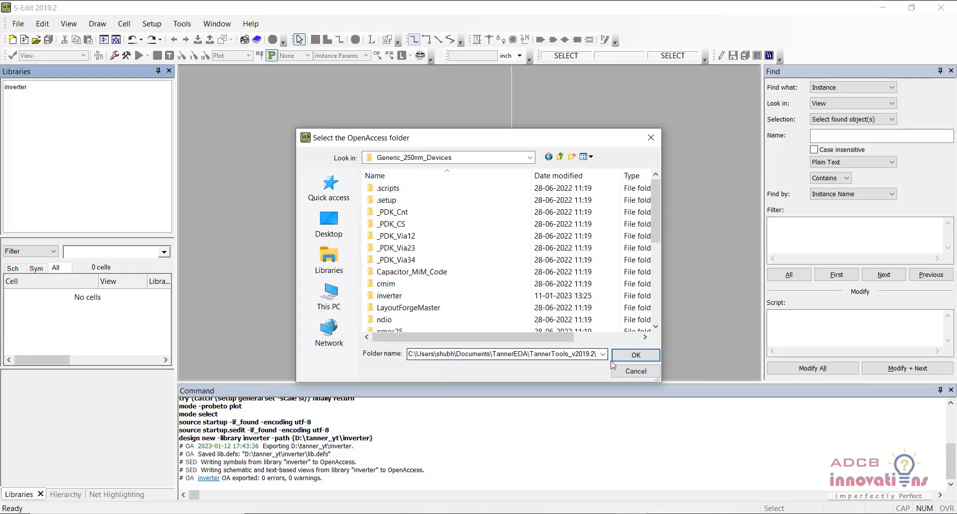
left_click(624, 355)
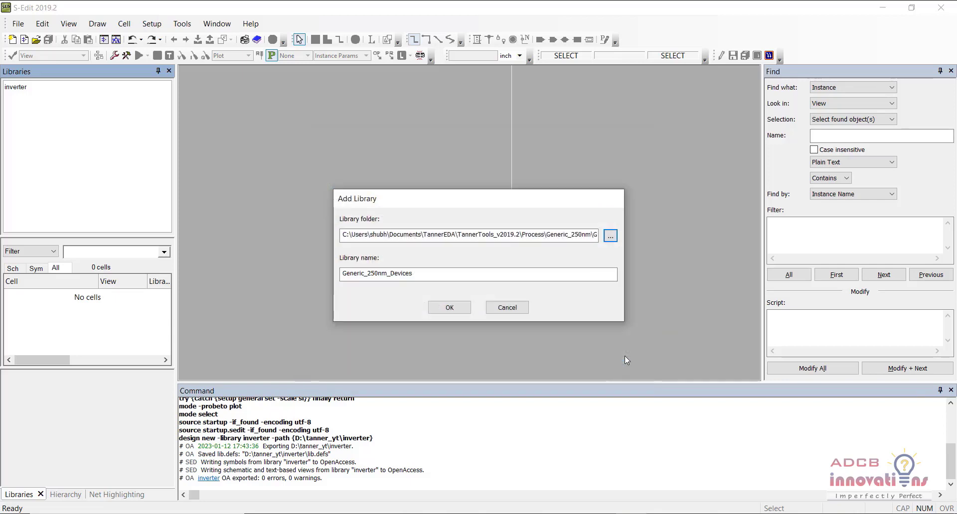
left_click(449, 307)
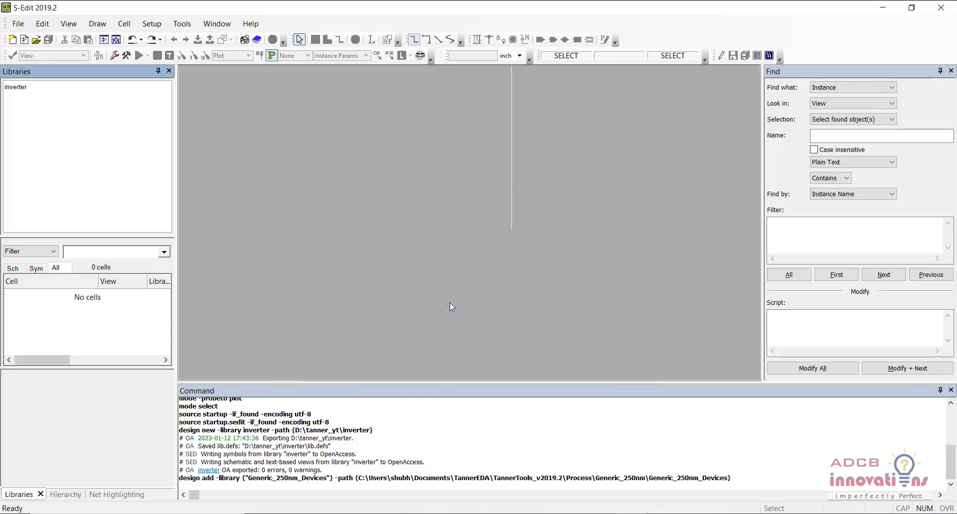
- Add the Misc library from the Process\Standard_Libraries folder of TannerTools_v2019.2
right_click(55, 135)
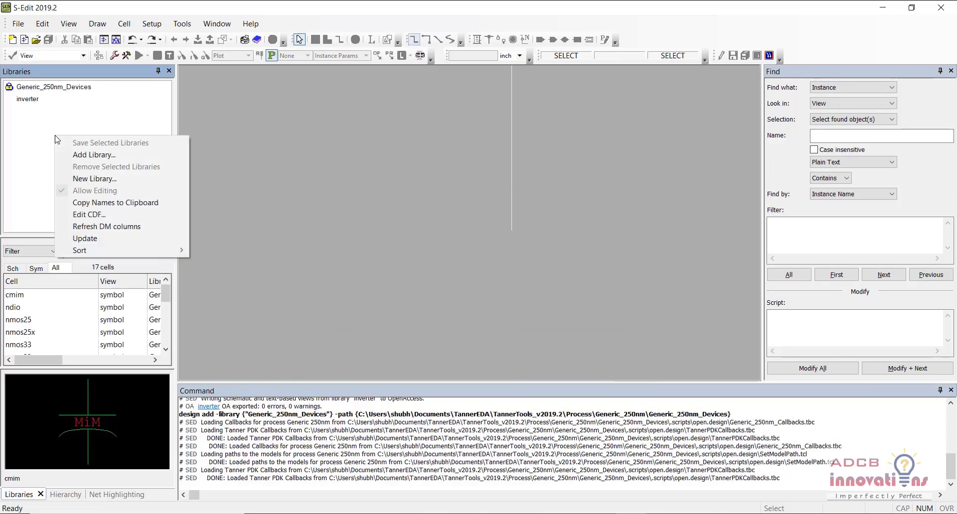
left_click(89, 155)
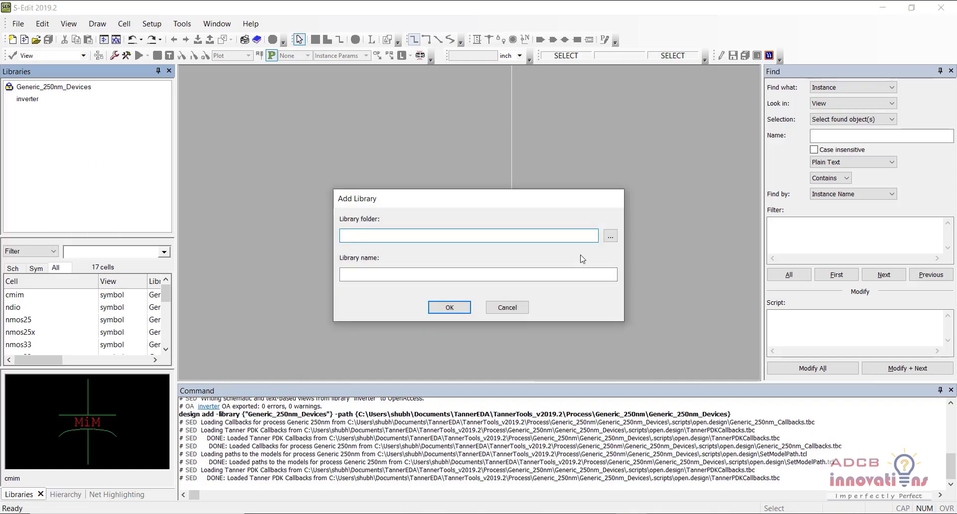
left_click(611, 236)
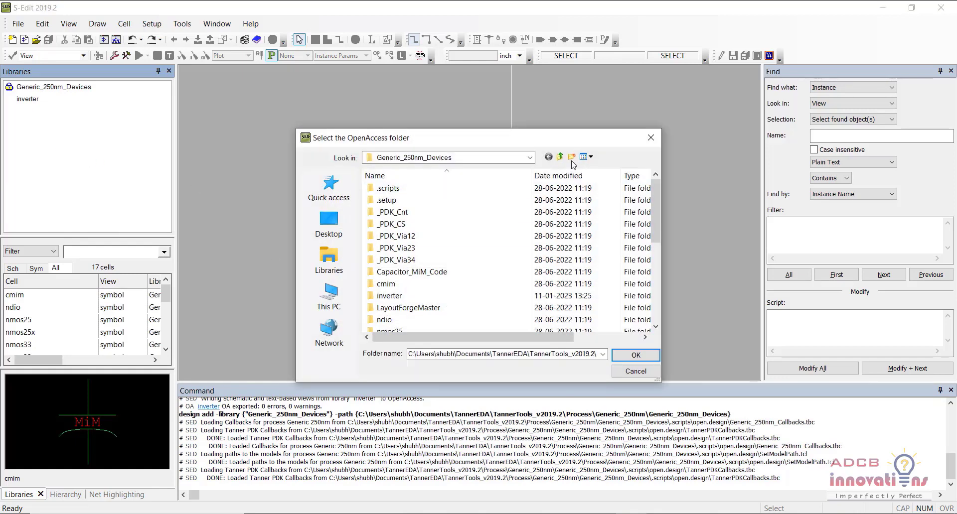
left_click(561, 157)
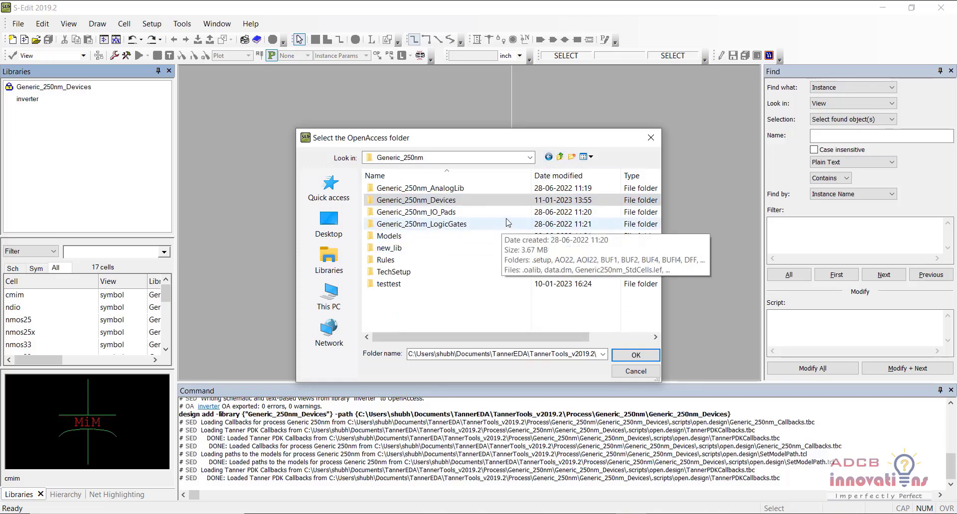
left_click(560, 157)
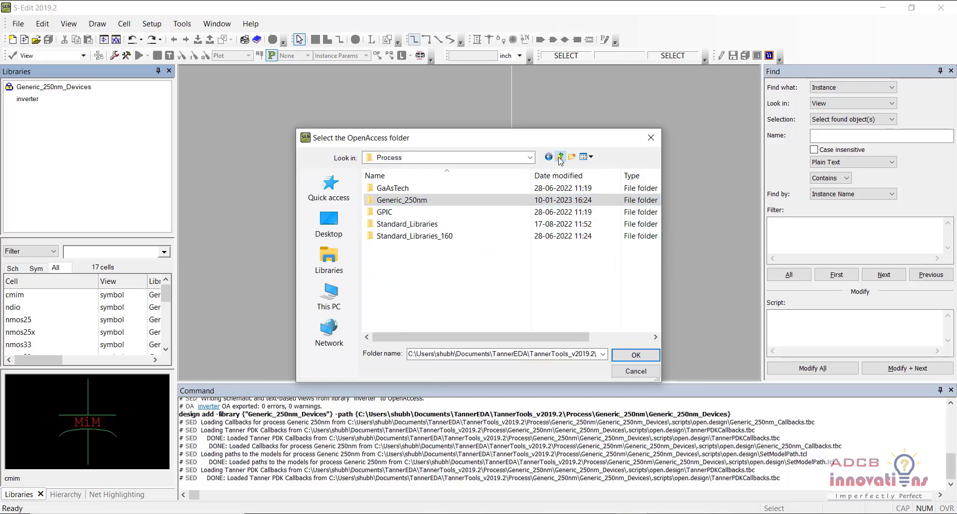
left_click(492, 227)
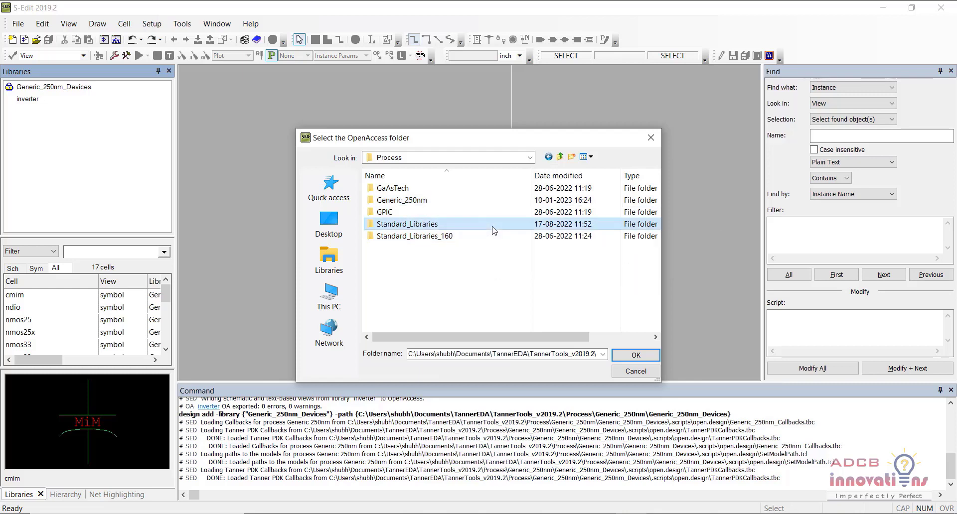
double_click(493, 229)
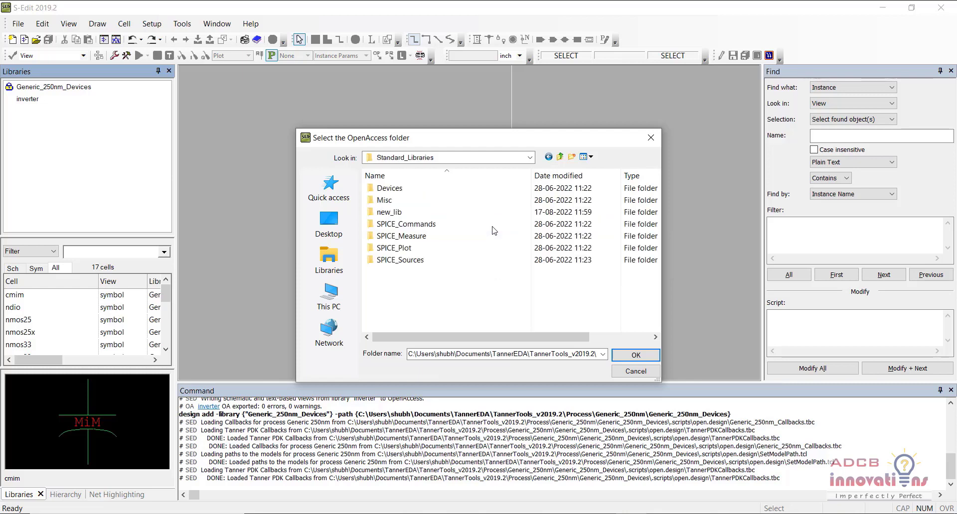
double_click(491, 200)
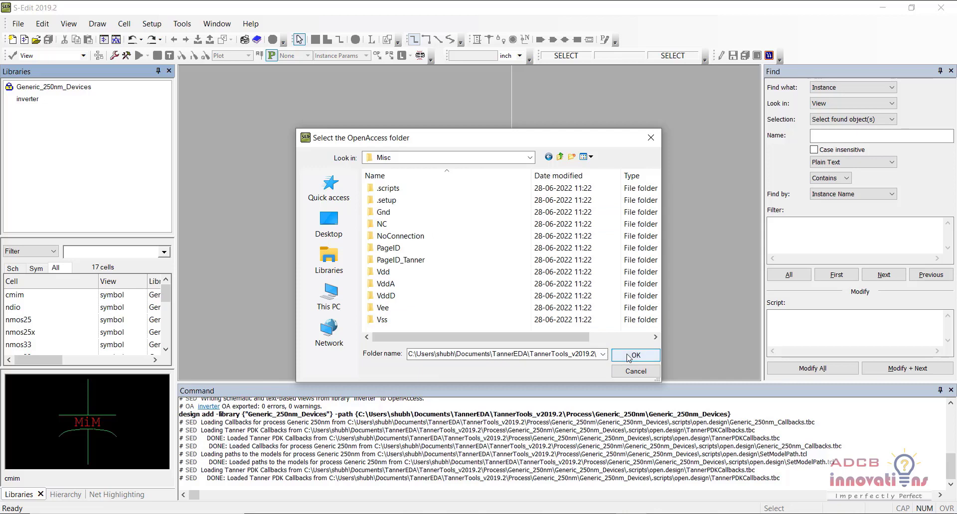
left_click(629, 354)
left_click(445, 305)
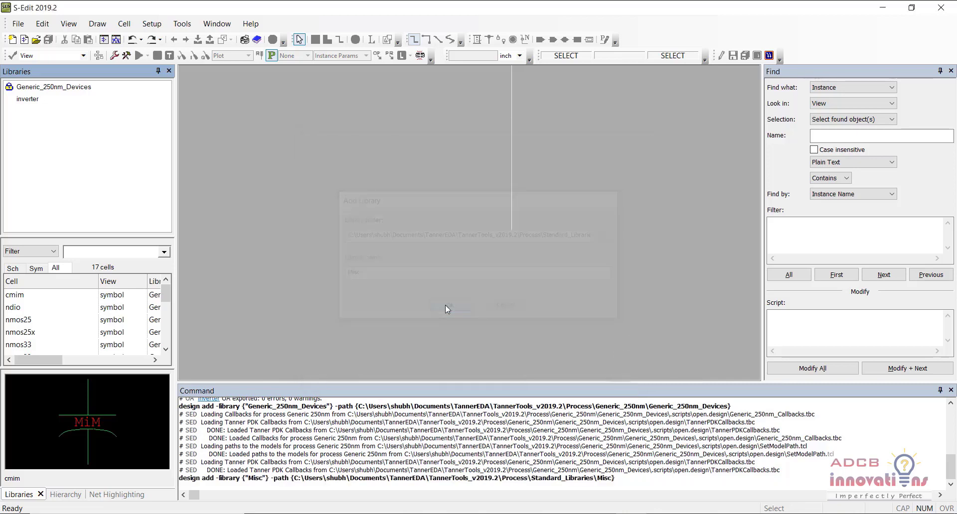
- Add the SPICE_Plot library from the Standard_Libraries folder
right_click(83, 180)
left_click(107, 199)
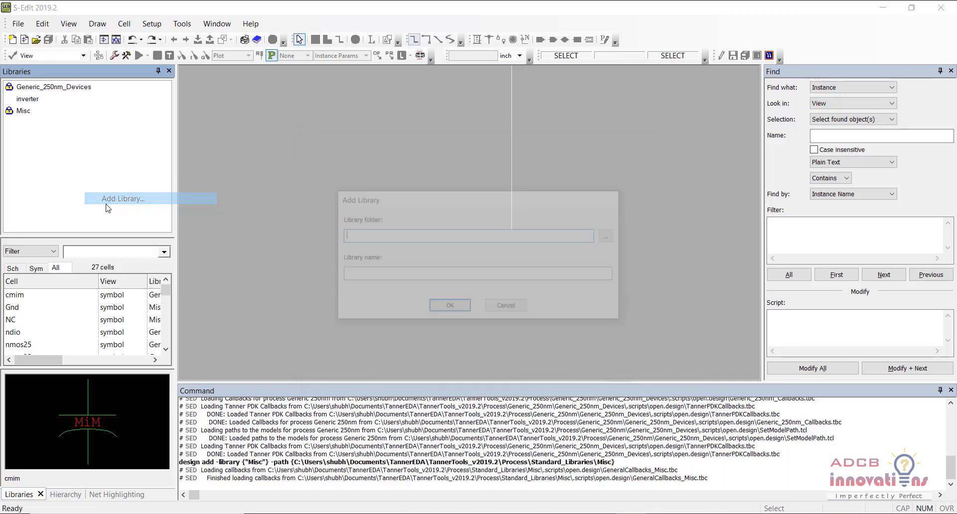
left_click(605, 237)
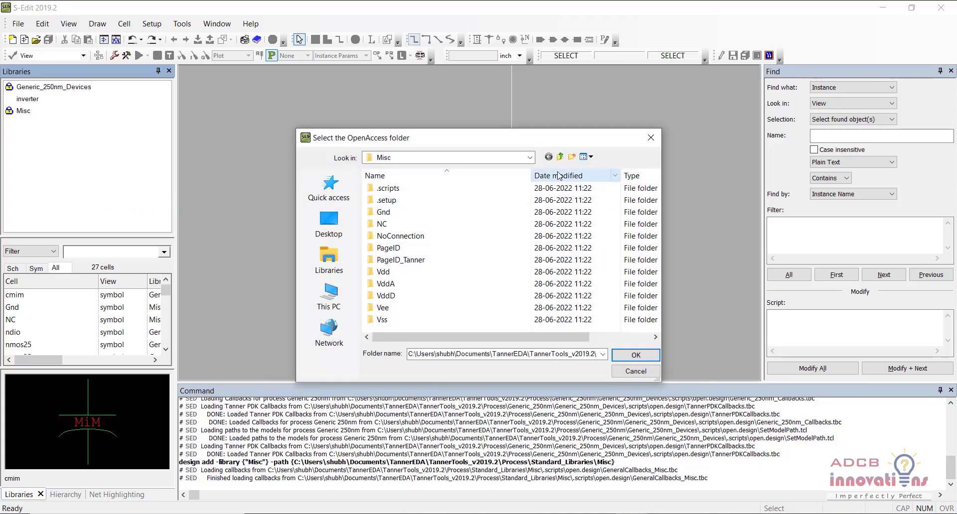
left_click(559, 157)
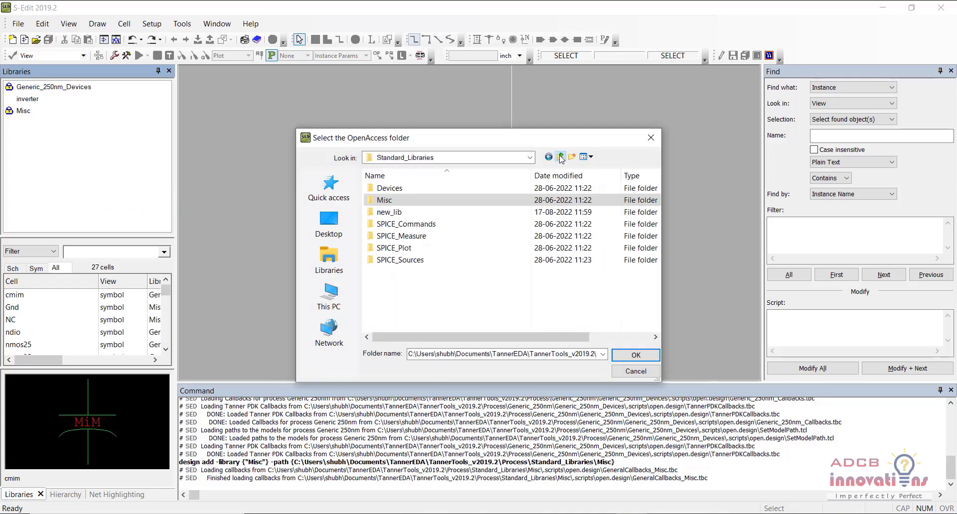
left_click(468, 249)
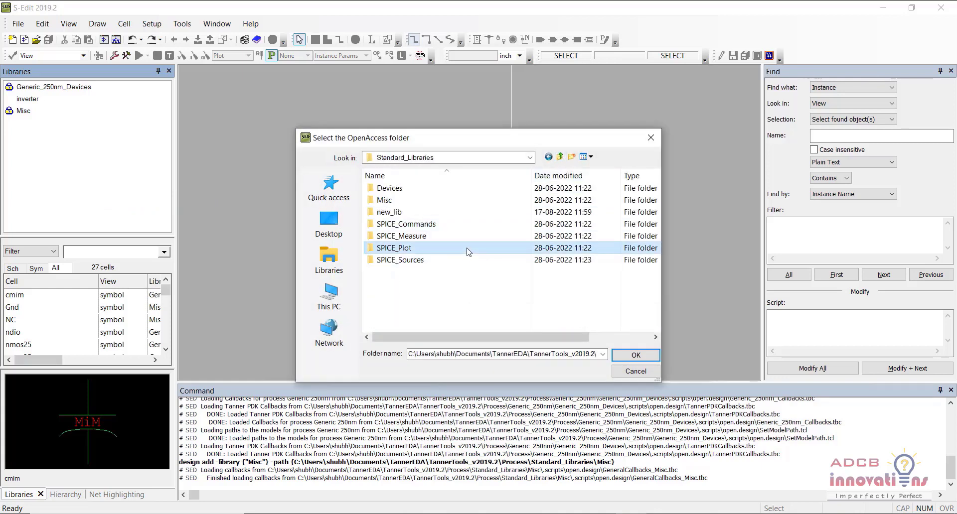
left_click(635, 354)
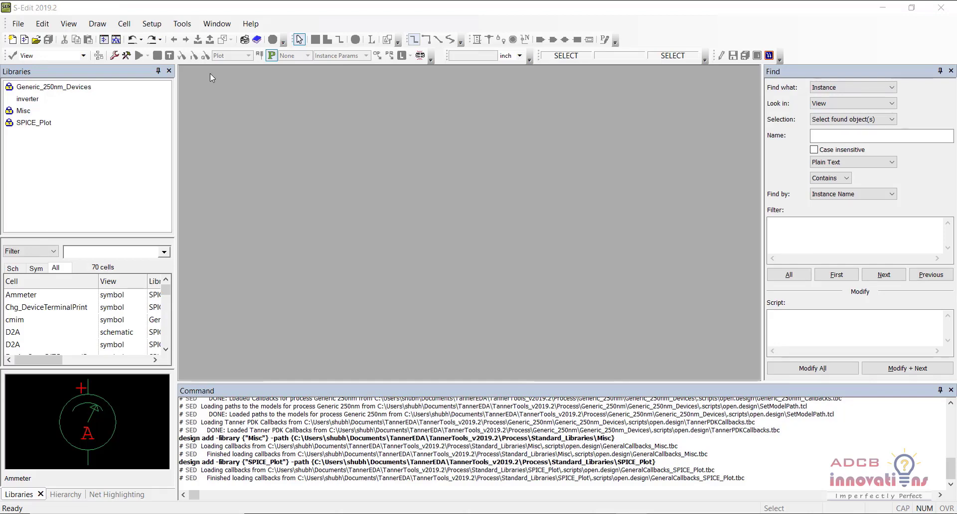
- Add the SPICE_Sources library from the Standard_Libraries folder
right_click(75, 174)
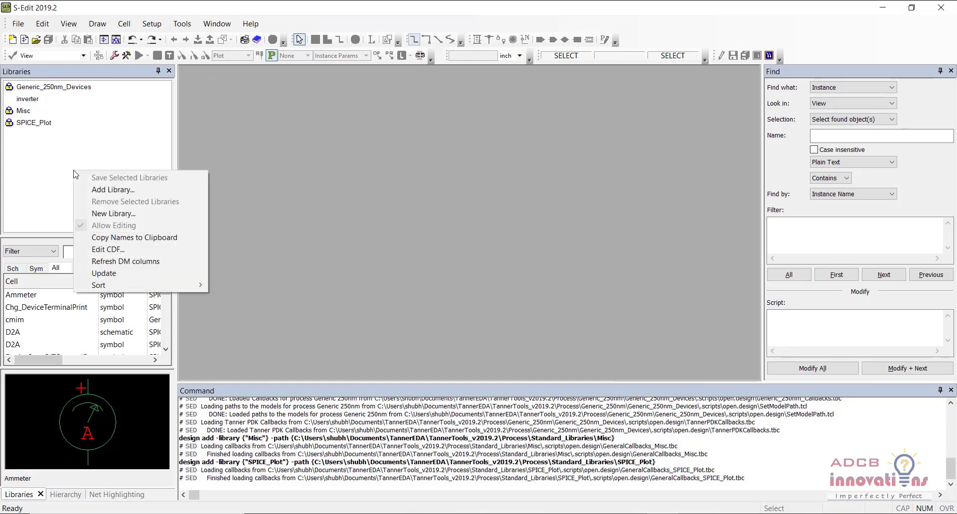
left_click(102, 192)
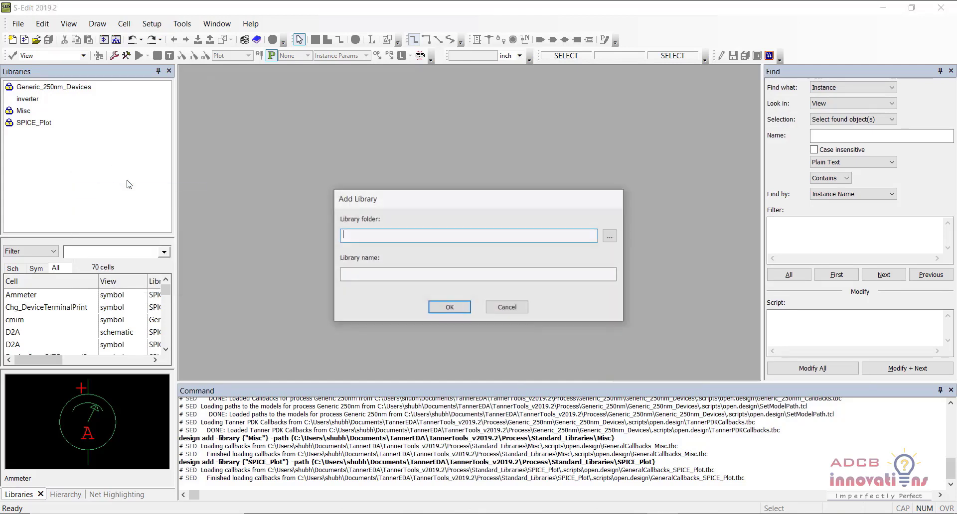
left_click(609, 236)
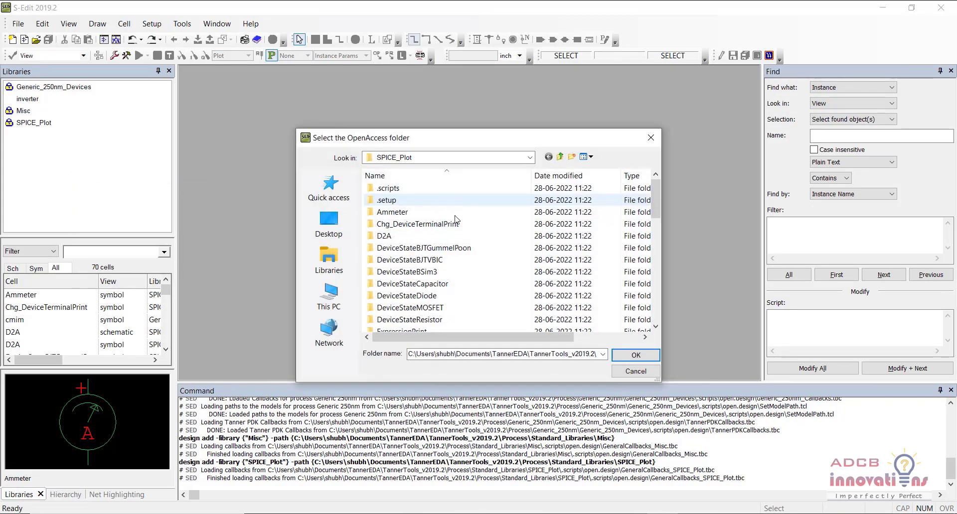
left_click(559, 156)
left_click(447, 260)
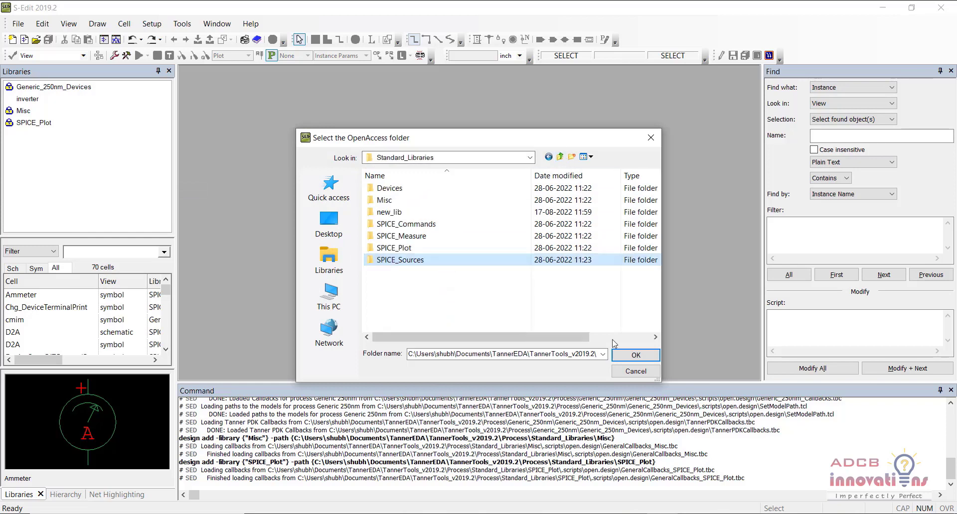
left_click(633, 355)
left_click(447, 308)
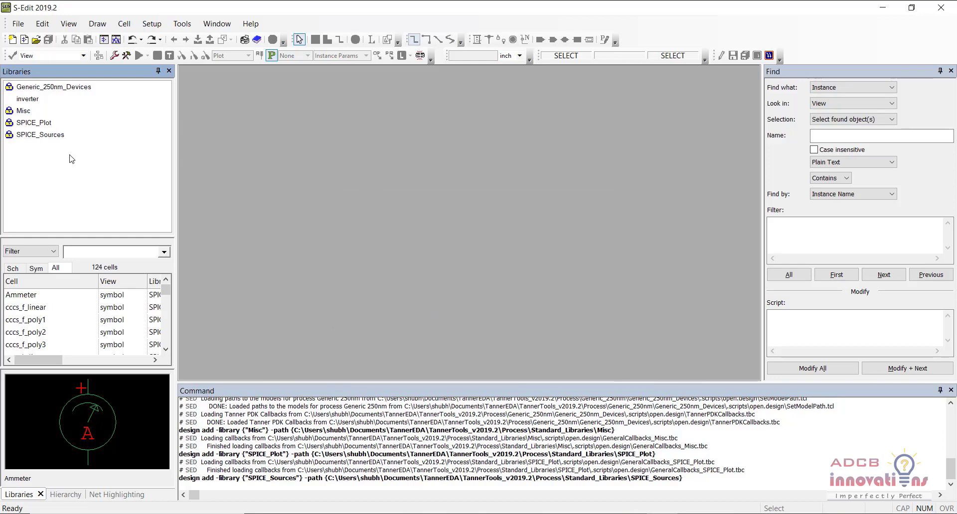
- Start a new cell view and assign it to the inverter library
left_click(41, 101)
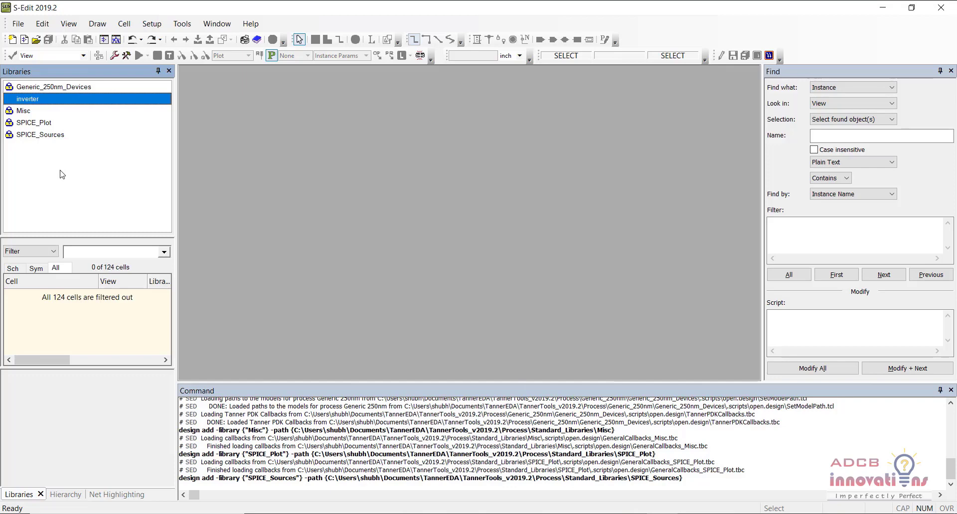
left_click(121, 29)
left_click(143, 37)
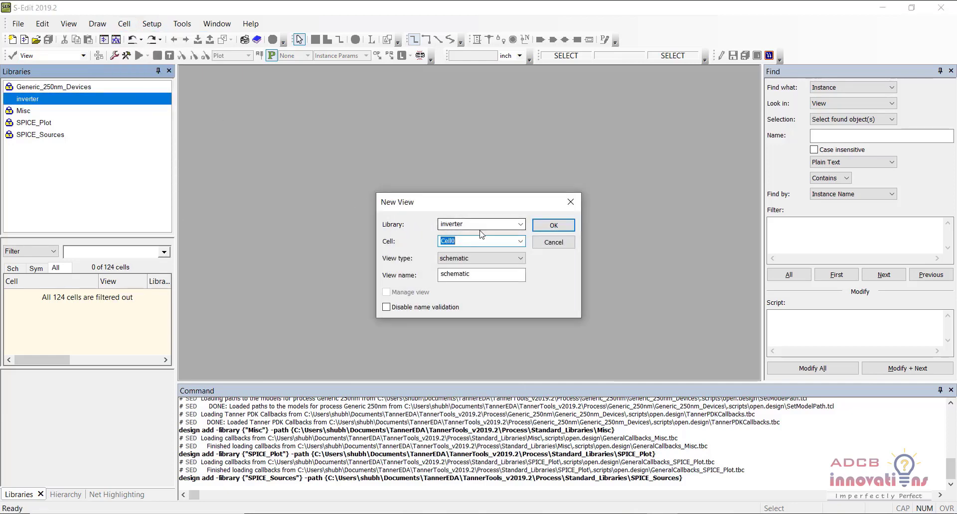
left_click(519, 225)
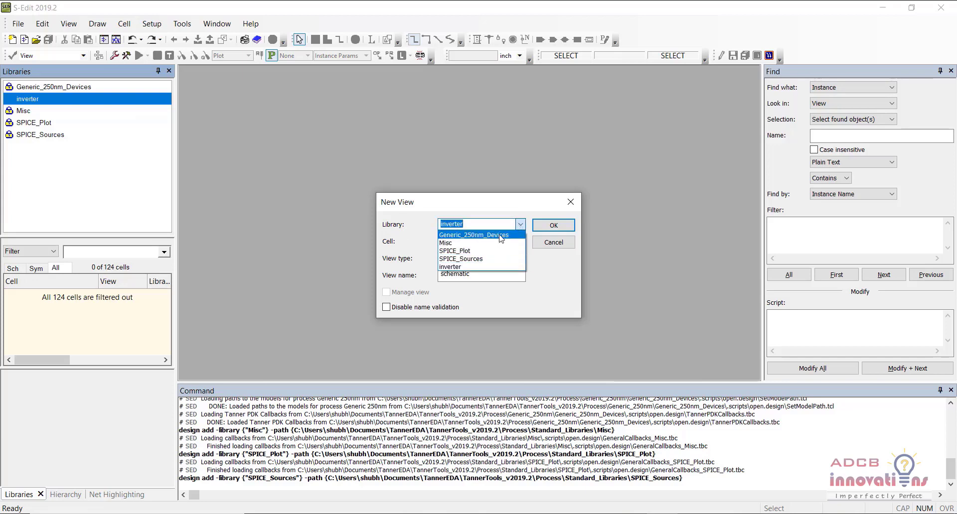
left_click(482, 267)
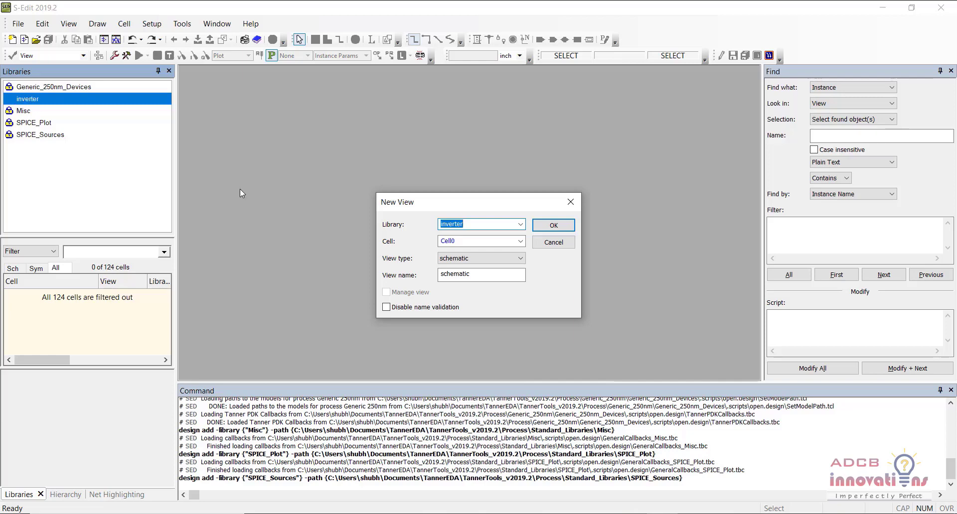
- Name the cell inverter, choose schematic as the view type and create the view
left_click(487, 242)
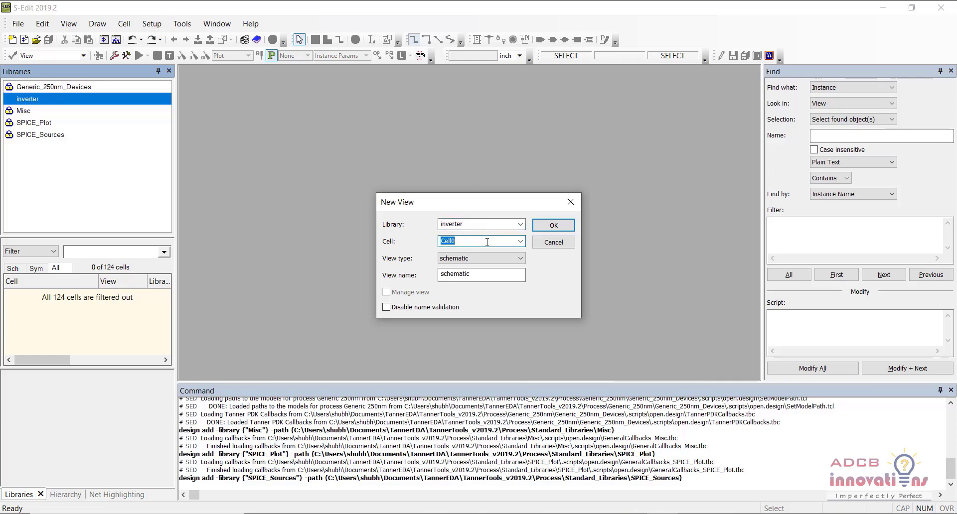
type("inverter")
left_click_drag(468, 239, 437, 240)
left_click(508, 239)
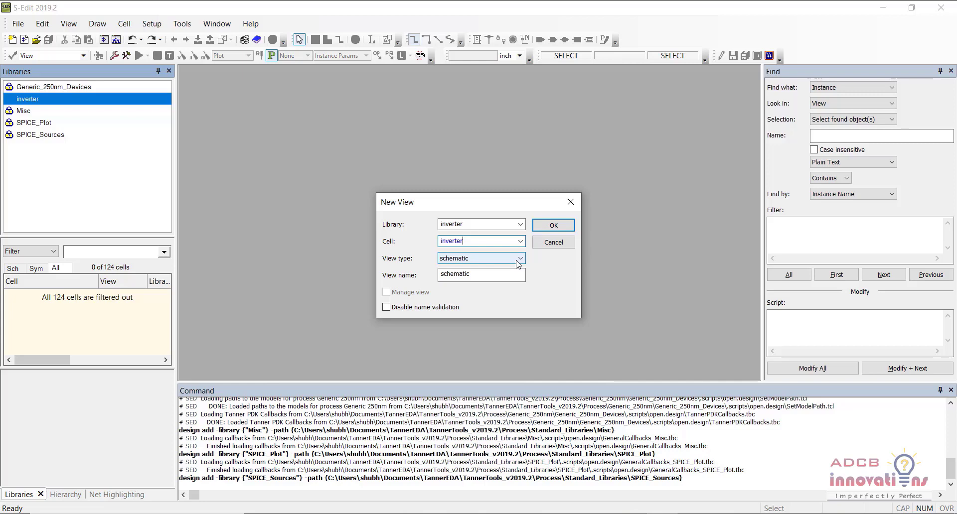
left_click(518, 258)
left_click(516, 269)
left_click(552, 225)
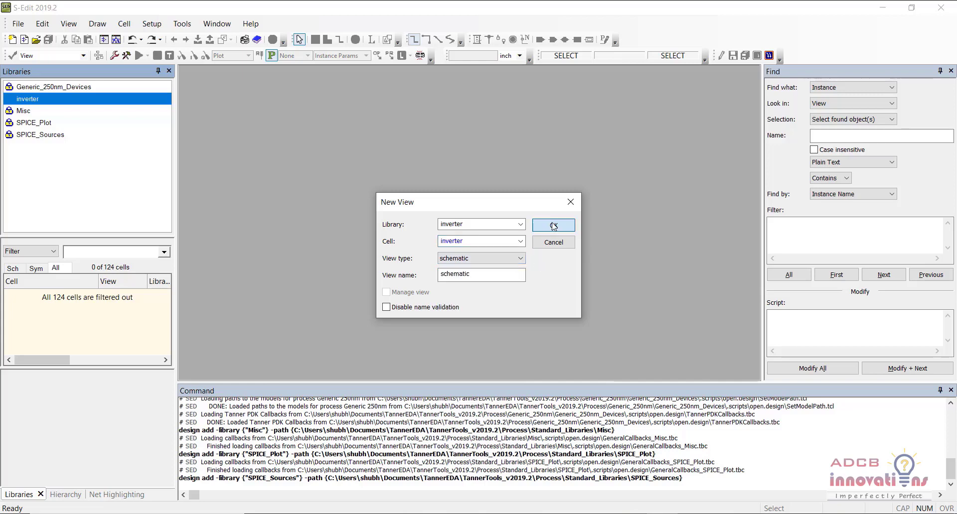
- Save the new inverter schematic
double_click(499, 170)
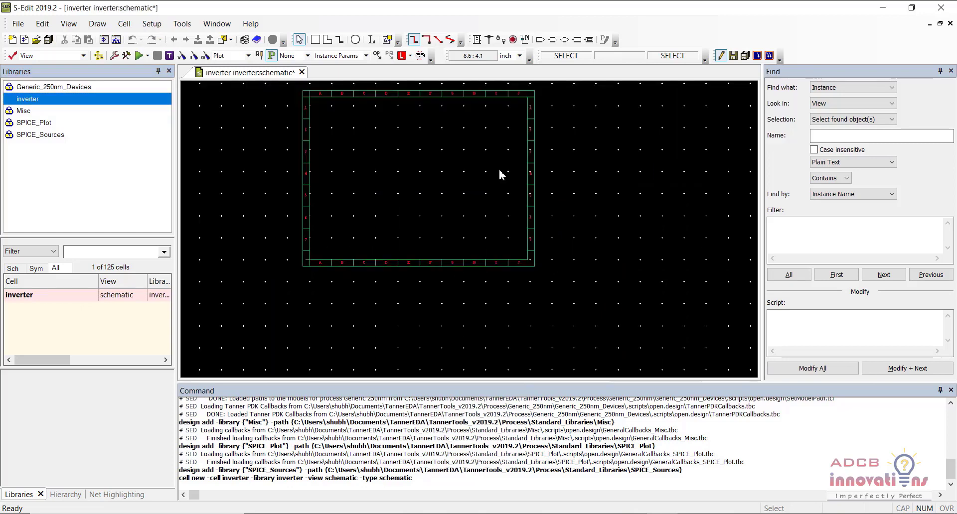
left_click(352, 182)
key("ctrl+s")
- Examine the upper-left area of the schematic sheet up close
key("plus")
key("plus")
key("plus")
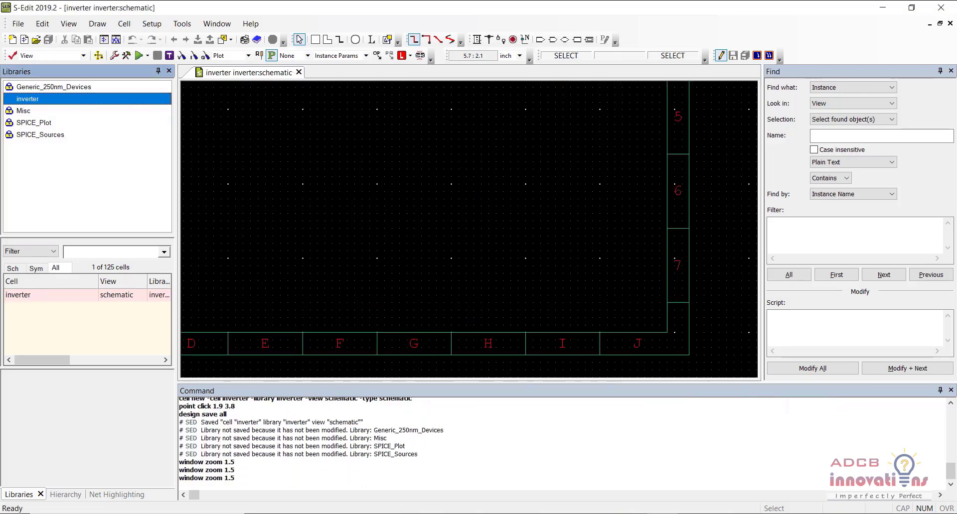
key("Up")
key("Up")
key("Up")
key("Left")
key("Left")
key("Up")
key("Up")
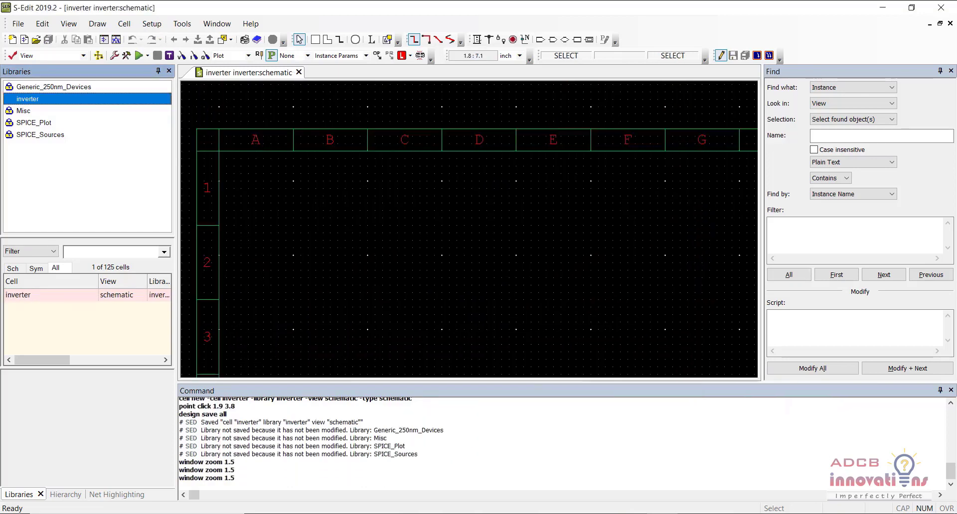
- Filter the cells of all libraries by pmos and place one pmos25 instance below column D, around the border of rows 1 and 2
left_click(85, 87)
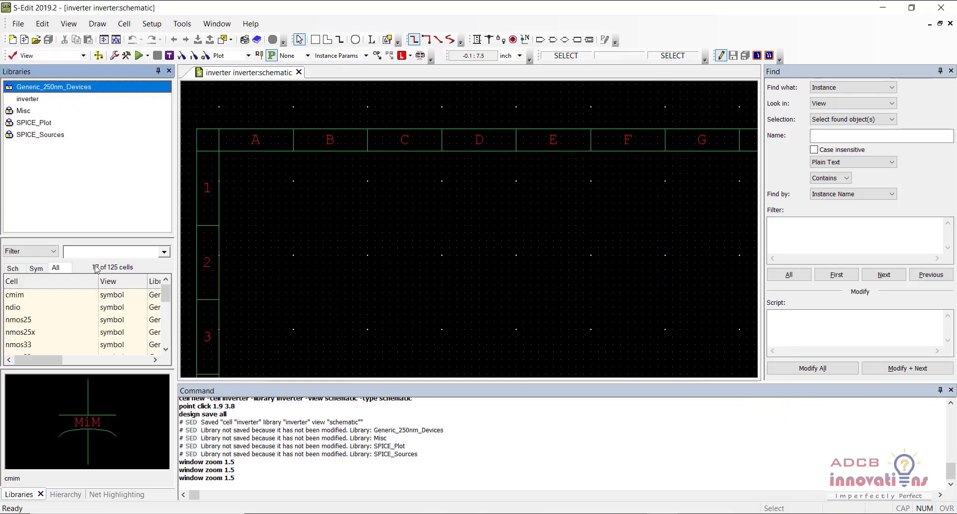
left_click(75, 205)
left_click(90, 251)
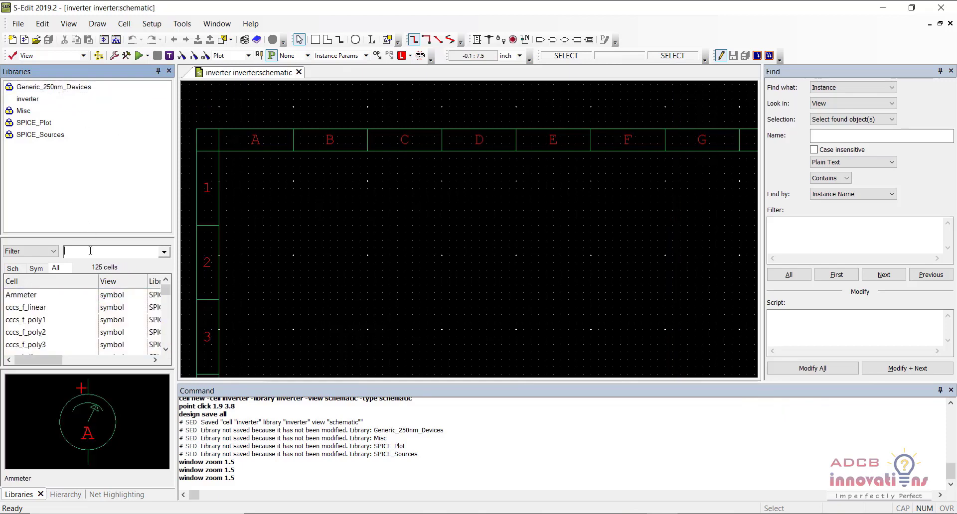
type("pmos")
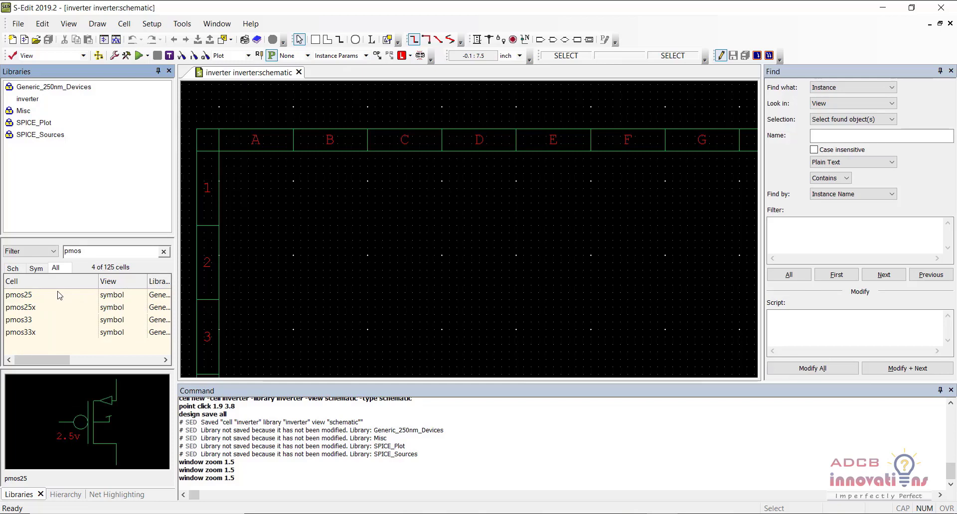
left_click(55, 297)
right_click(55, 297)
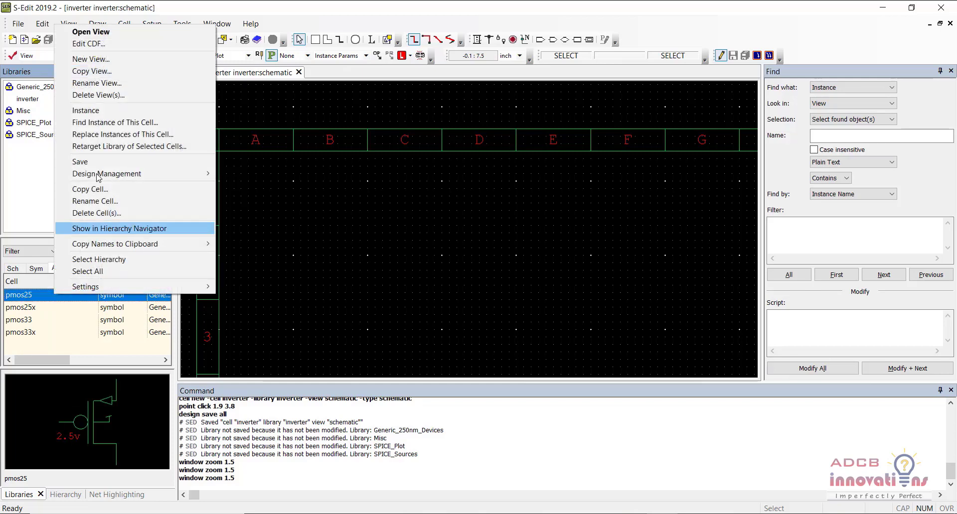
left_click(107, 109)
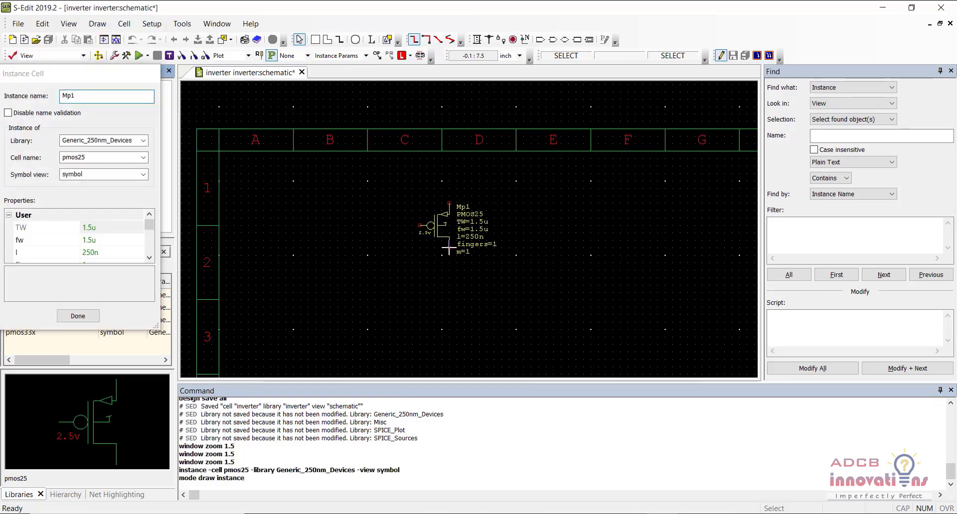
left_click(464, 241)
key("Escape")
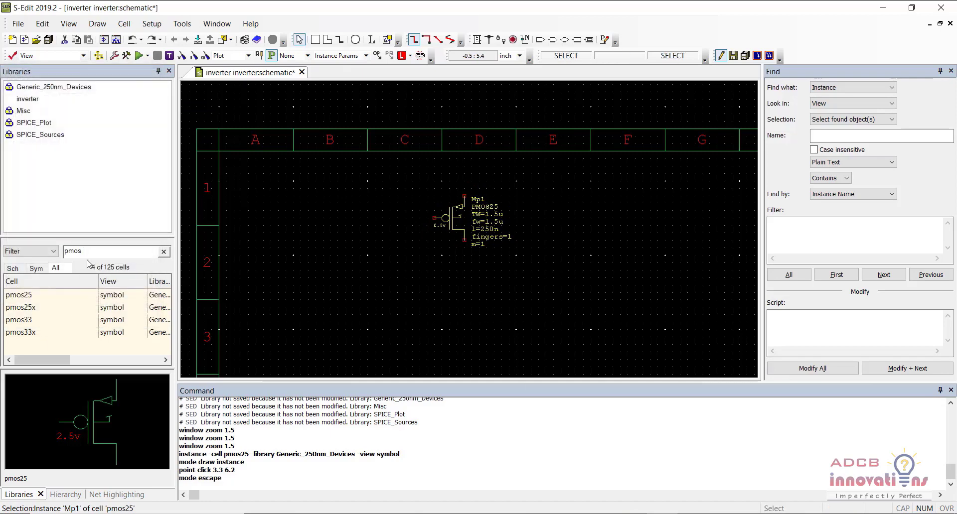
- Filter the cells by nmos and place one nmos25 instance directly below the PMOS, joining the two drains
double_click(90, 254)
type("nmos")
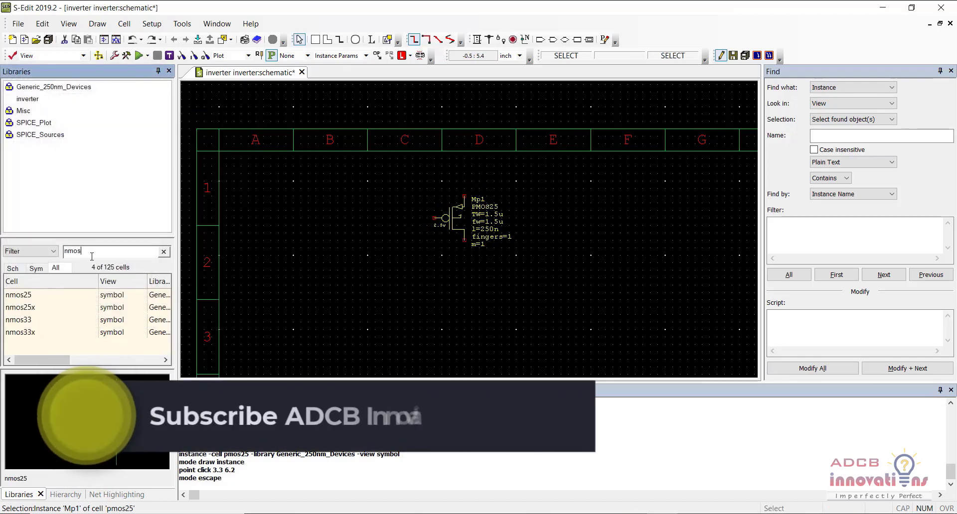
left_click(67, 297)
right_click(67, 301)
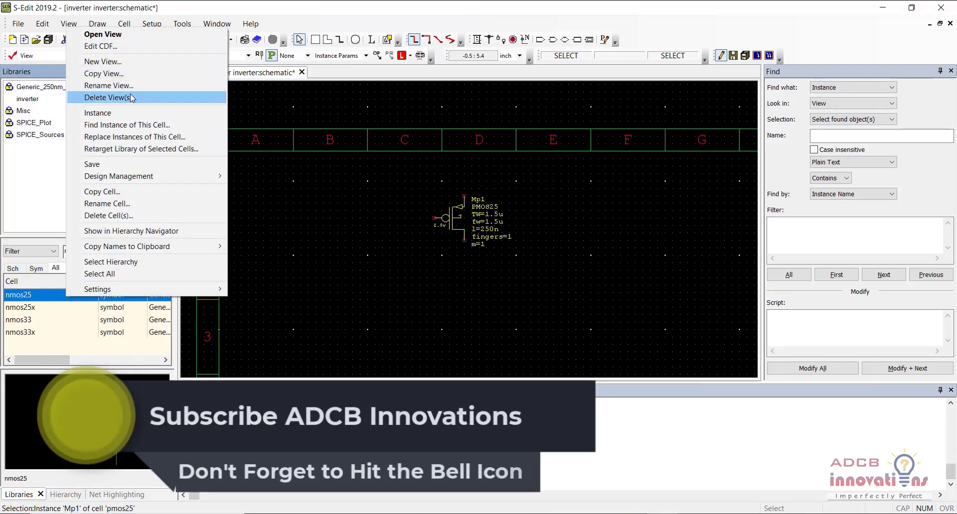
left_click(94, 112)
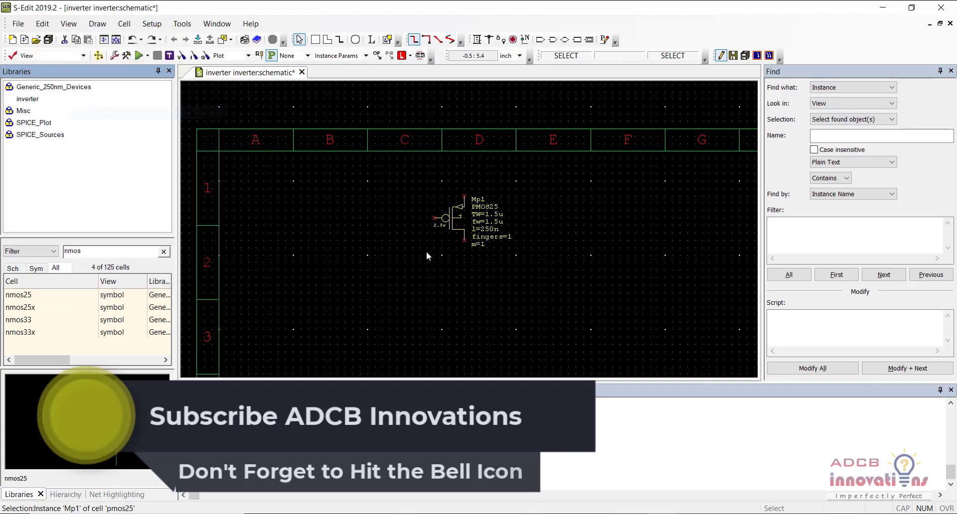
left_click(463, 240)
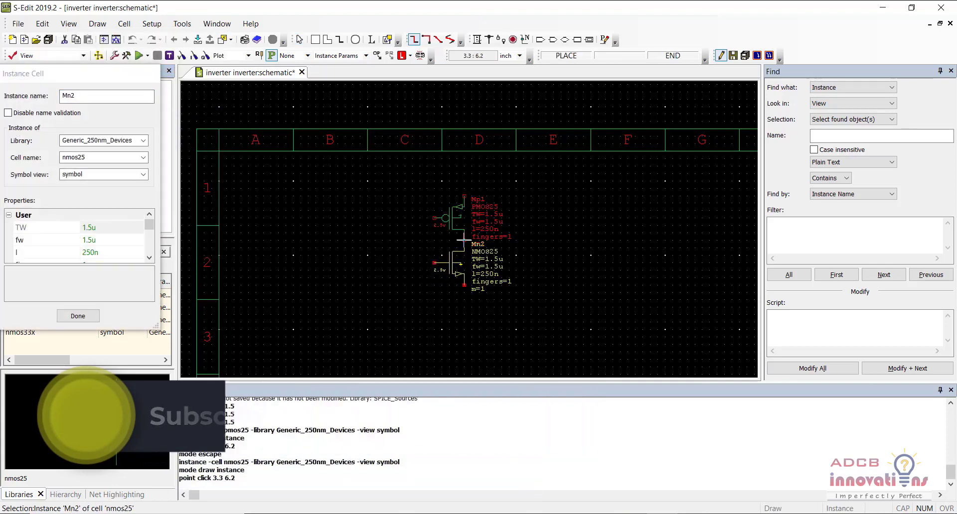
key("Escape")
- Filter the cells by vdd and place one Vdd symbol on the source terminal of the PMOS
double_click(83, 251)
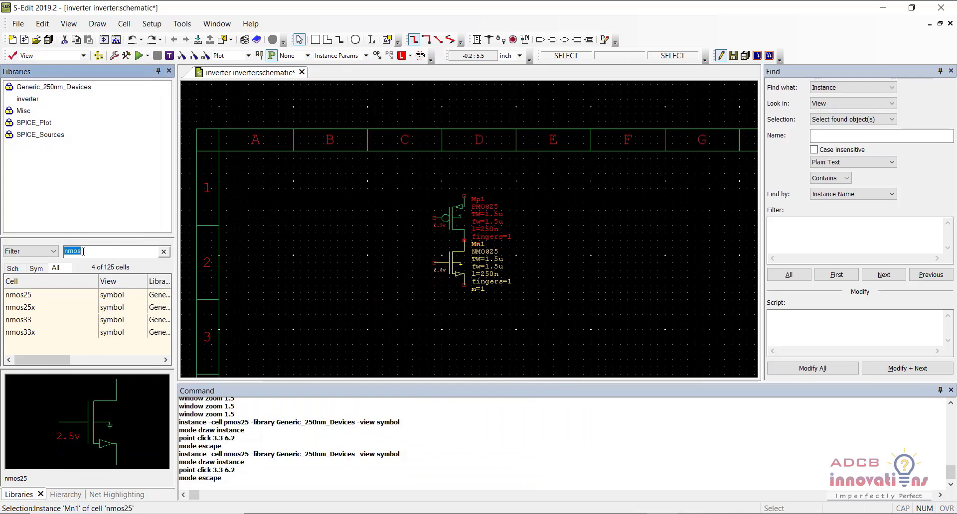
type("vdd")
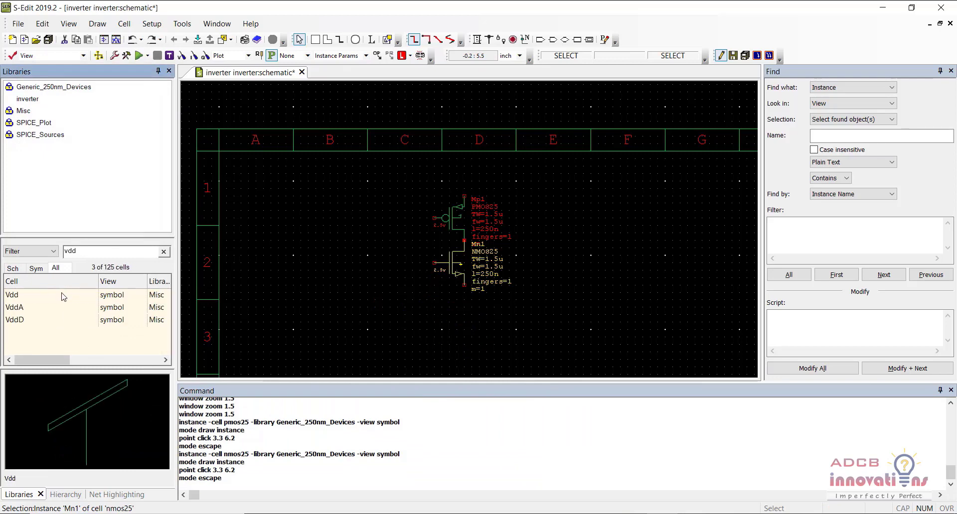
right_click(63, 296)
left_click(94, 109)
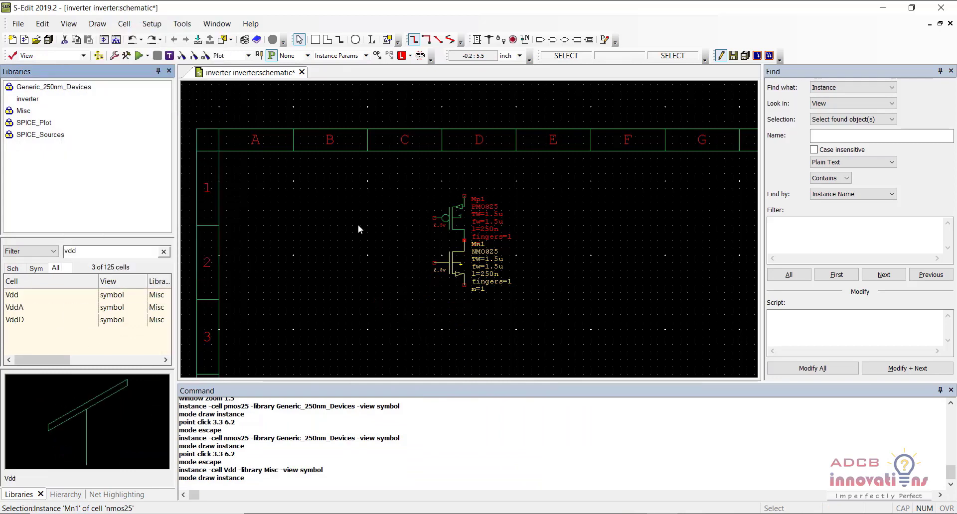
left_click(463, 196)
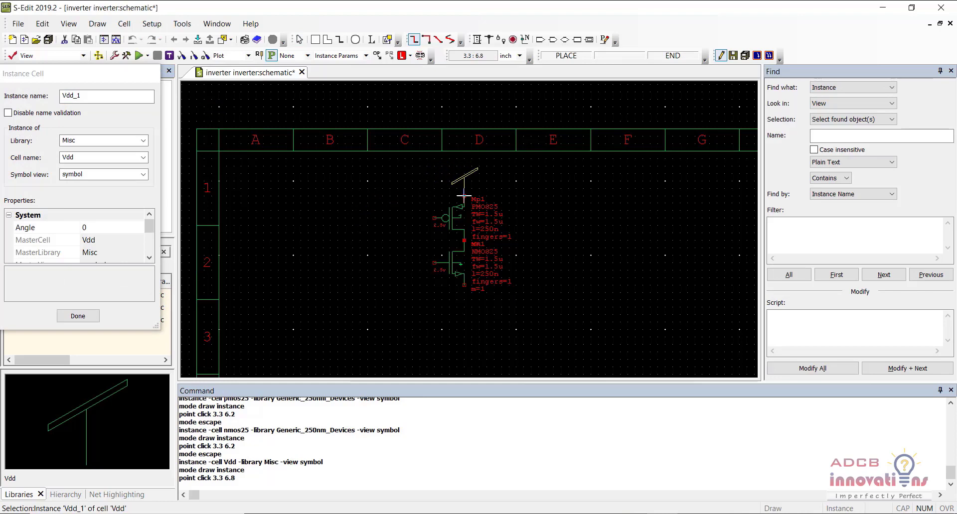
key("Escape")
- Filter the cells by gnd and place one Gnd symbol on the source terminal of the NMOS
double_click(77, 251)
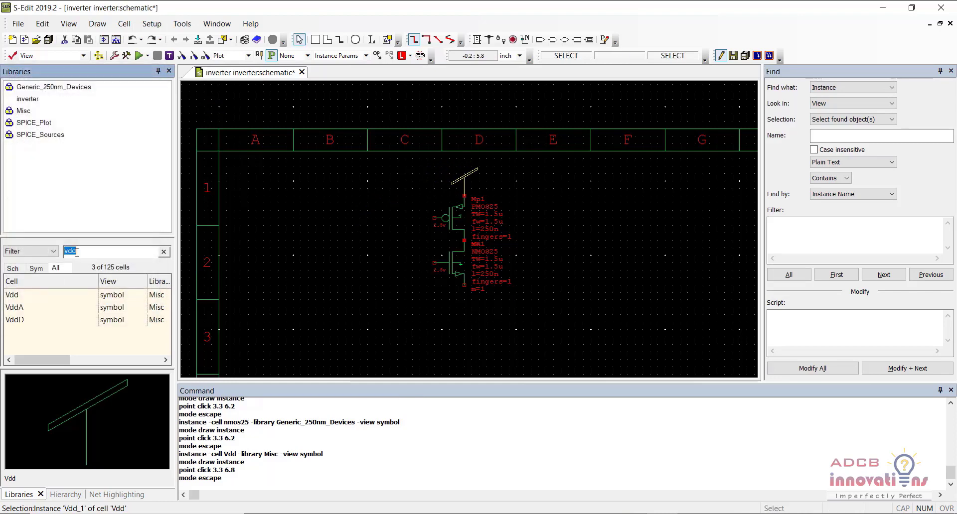
type("gnd")
left_click(55, 295)
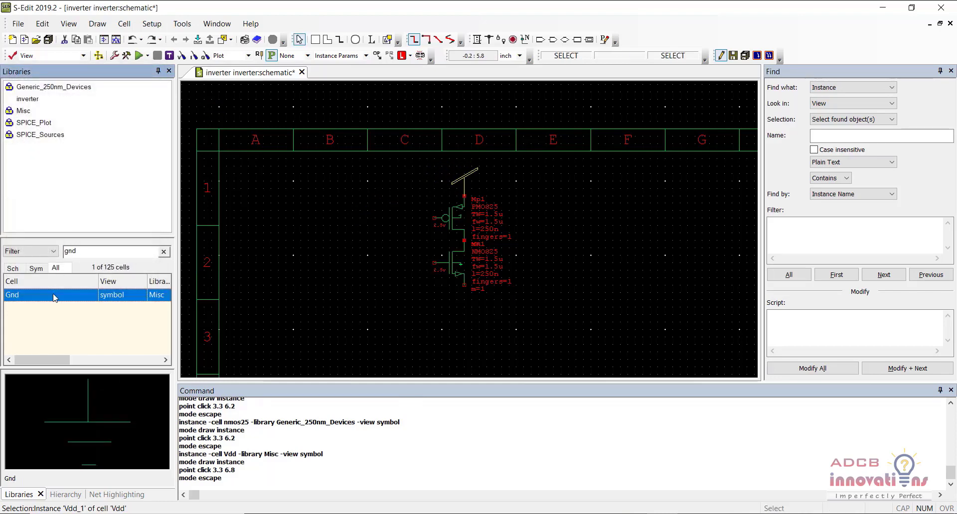
right_click(55, 296)
left_click(110, 111)
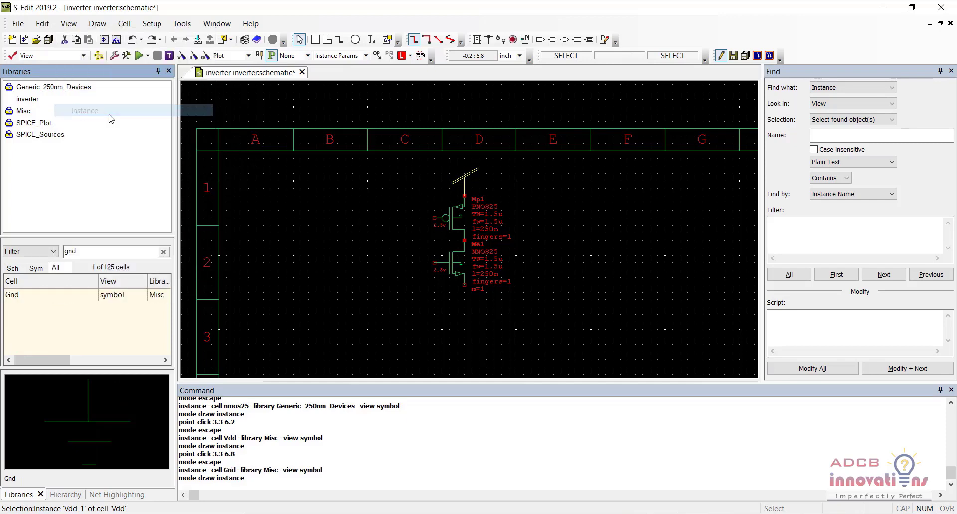
left_click(463, 285)
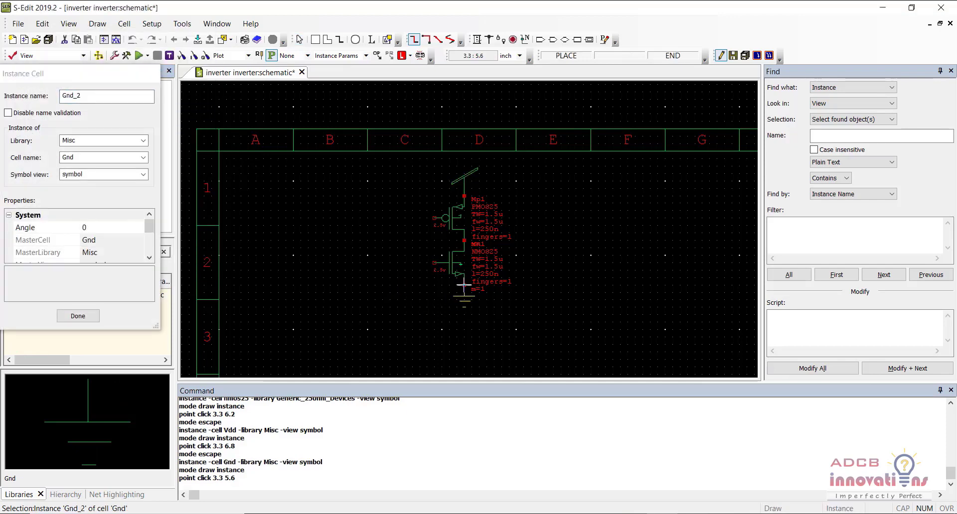
key("Escape")
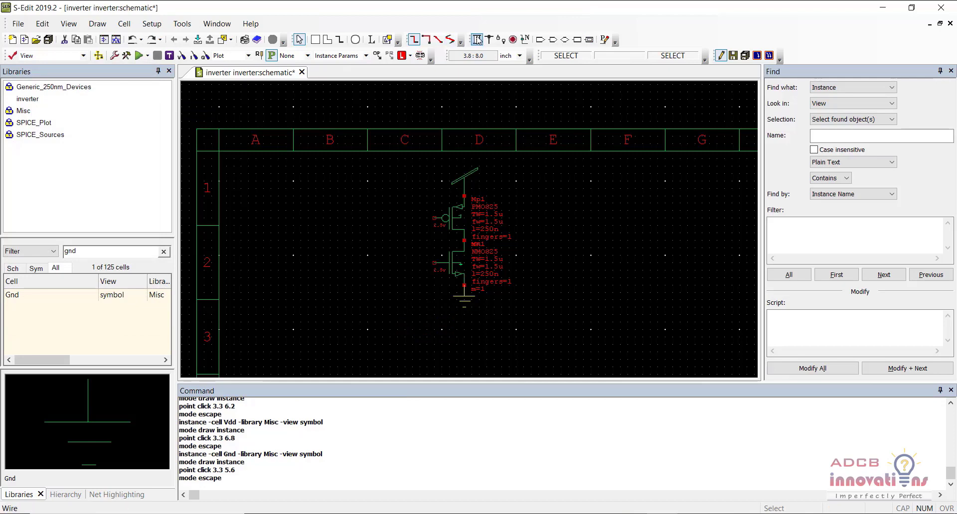
- Wire the PMOS gate to the NMOS gate with a straight vertical wire
left_click(477, 40)
left_click_drag(435, 220, 434, 263)
left_click(434, 263)
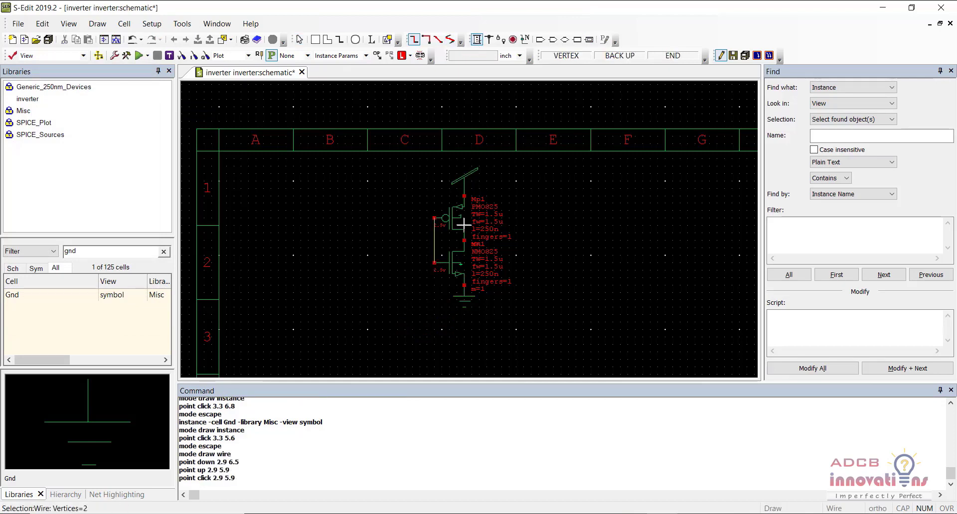
key("Escape")
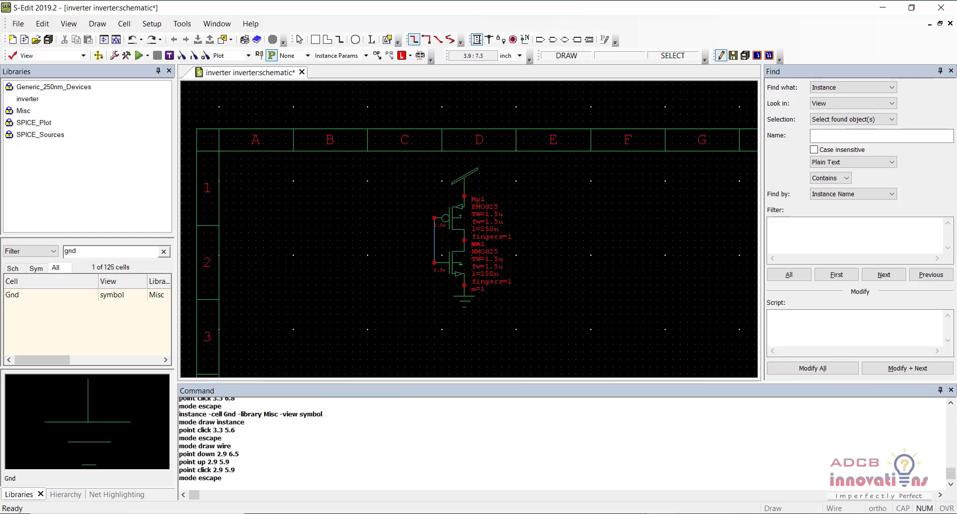
- Place an input port named A at the midpoint of the wire joining the two gates
left_click(540, 40)
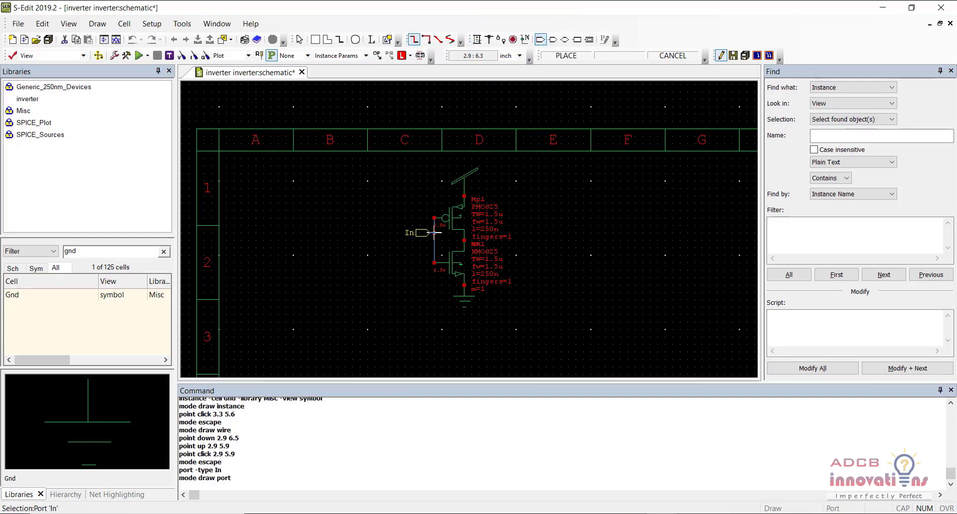
left_click(435, 240)
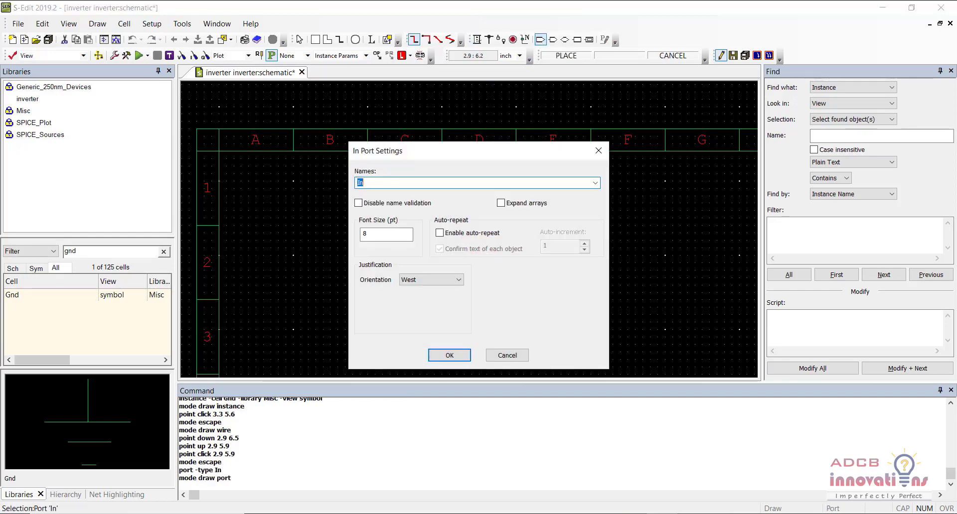
type("A")
key("Return")
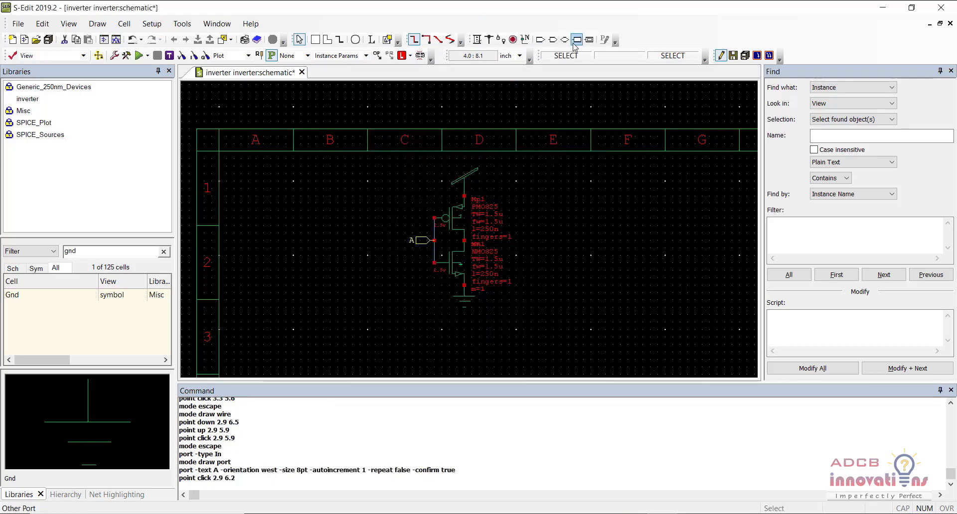
- Place an output port named Y on the common drain node of the two transistors
left_click(552, 40)
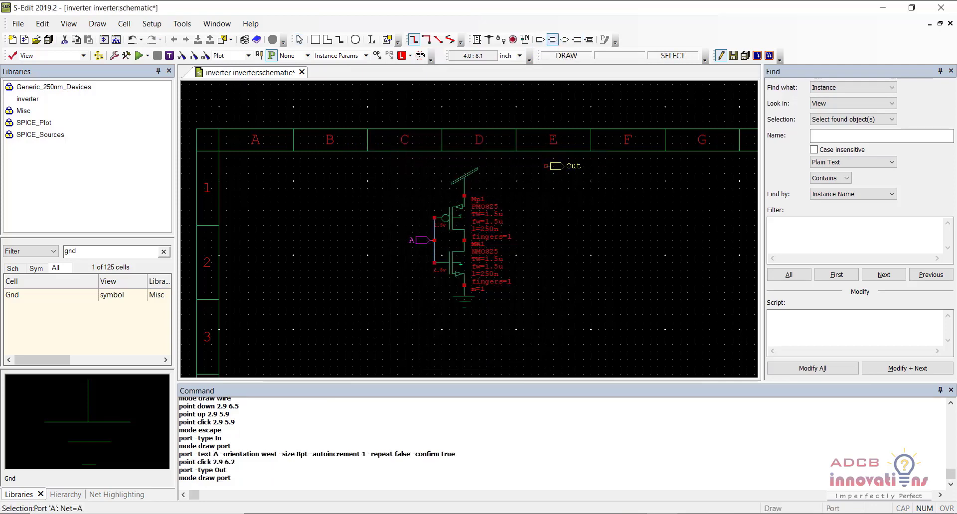
left_click(463, 240)
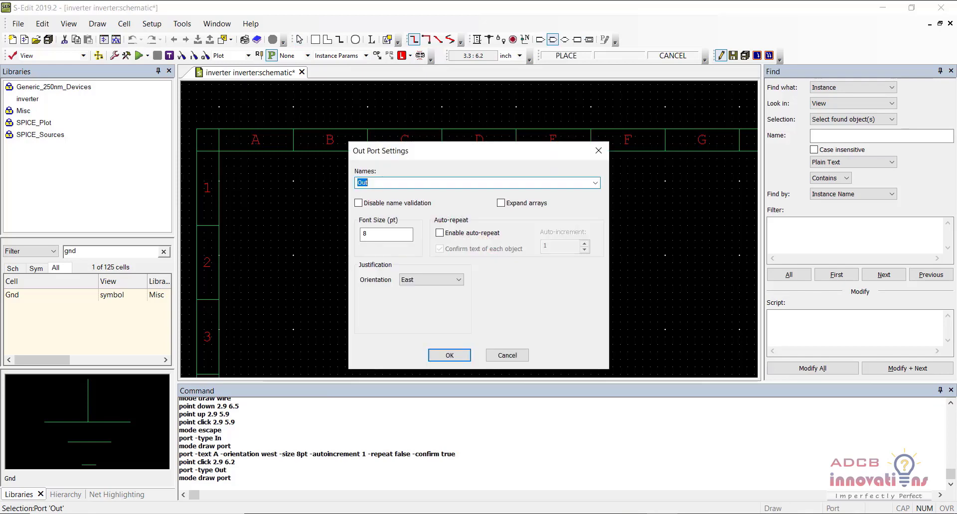
key("BackSpace")
key("Return")
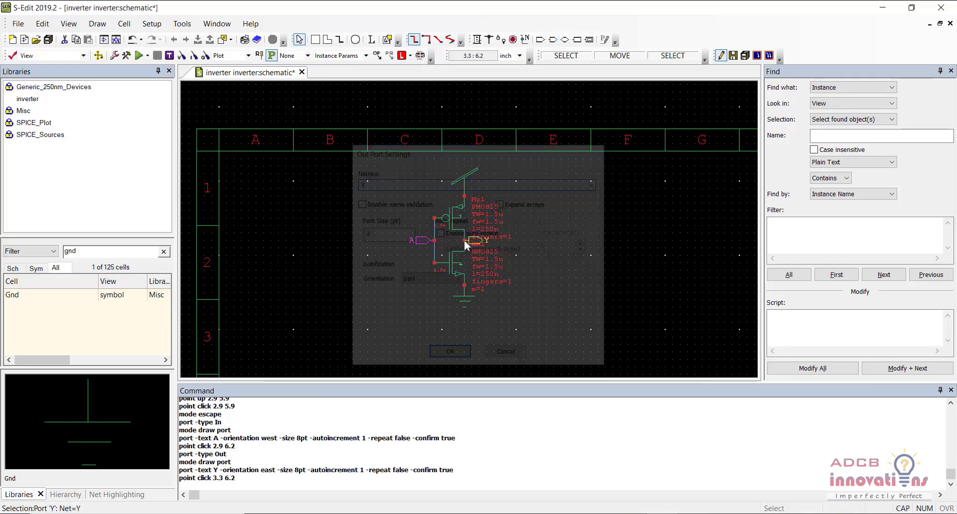
- Move port Y about 0.8 inch right and port A about 0.9 inch left, stretching their connecting wires
left_click(472, 242)
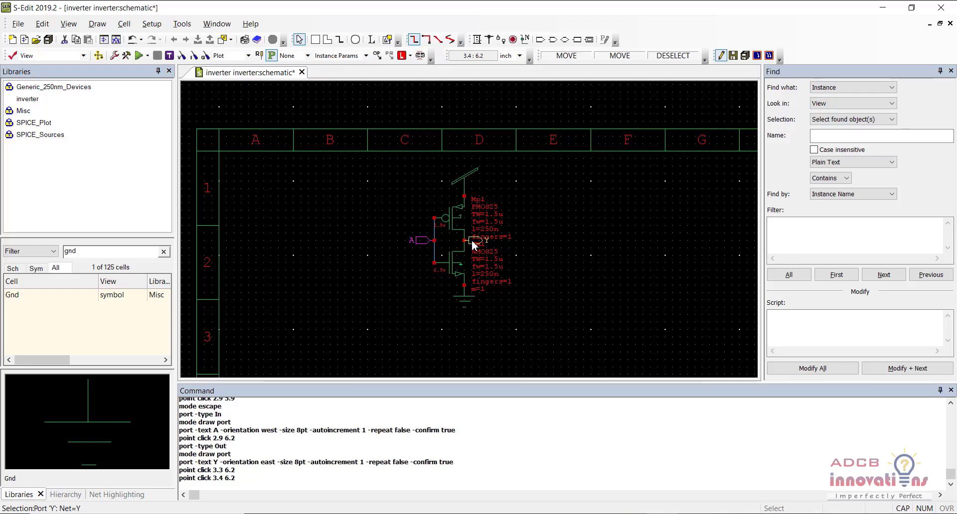
left_click_drag(473, 241, 532, 242)
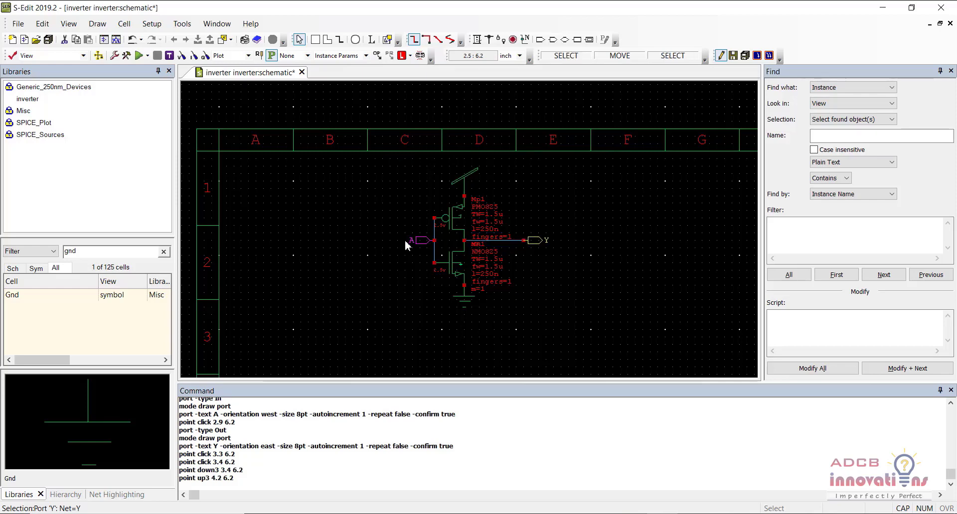
left_click(420, 241)
left_click_drag(420, 242, 354, 241)
- Filter the cells by VBIT and place one vbit source with its positive terminal on the wire end at port A
left_click(164, 252)
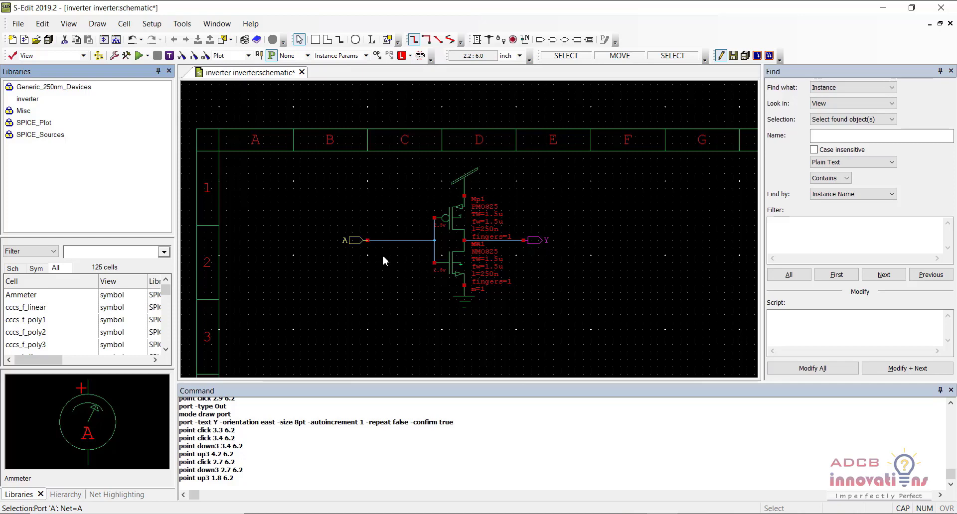
left_click(137, 255)
type("VBIT")
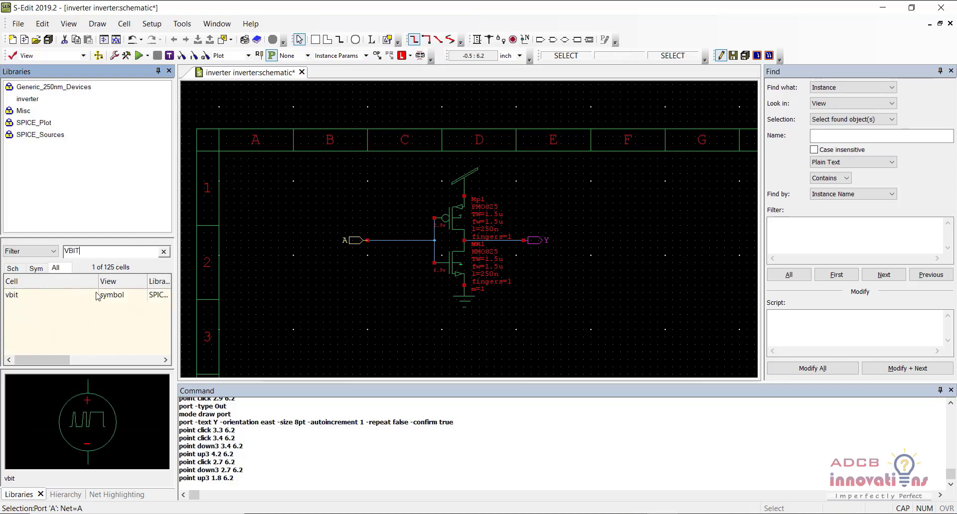
left_click(97, 296)
right_click(97, 295)
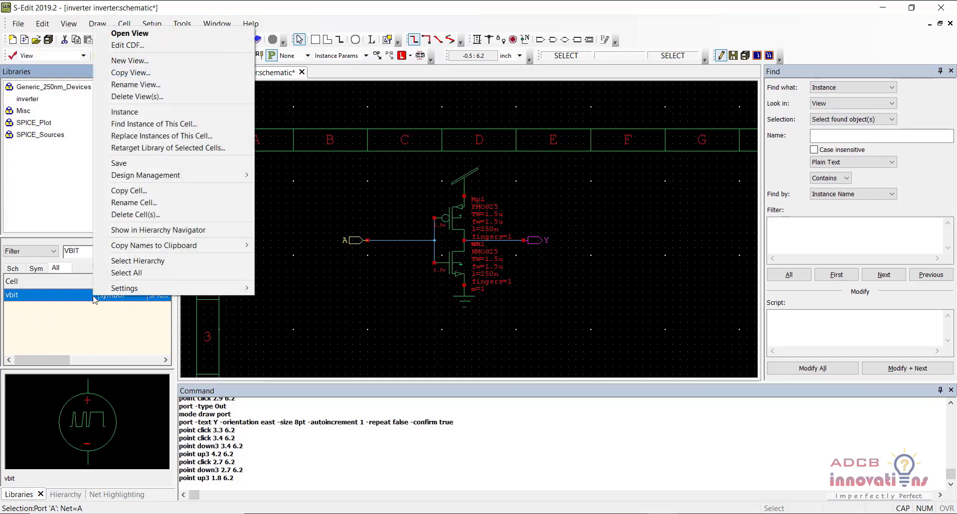
left_click(147, 115)
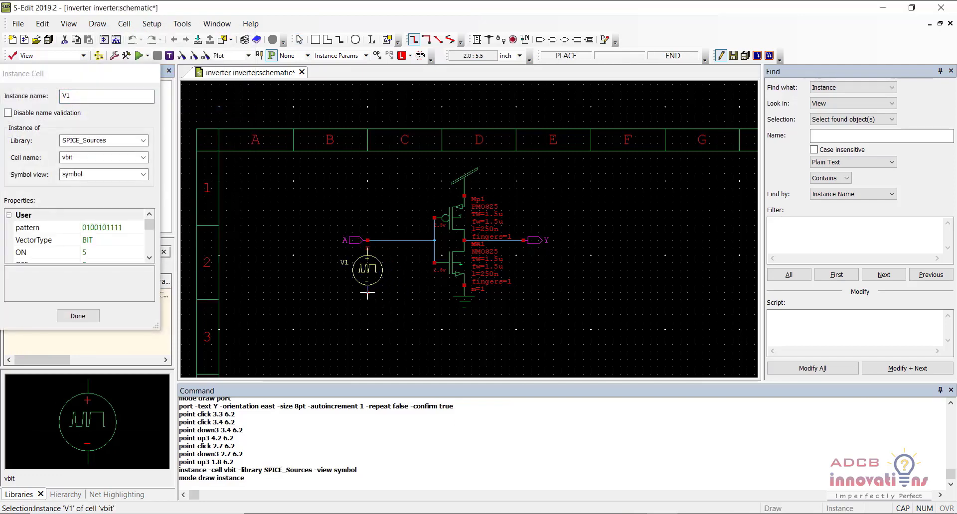
left_click(367, 285)
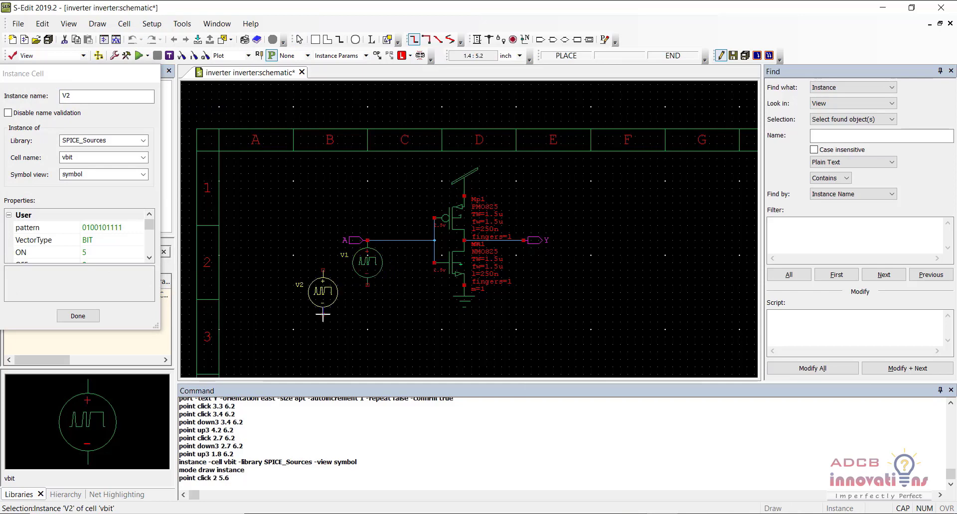
key("Escape")
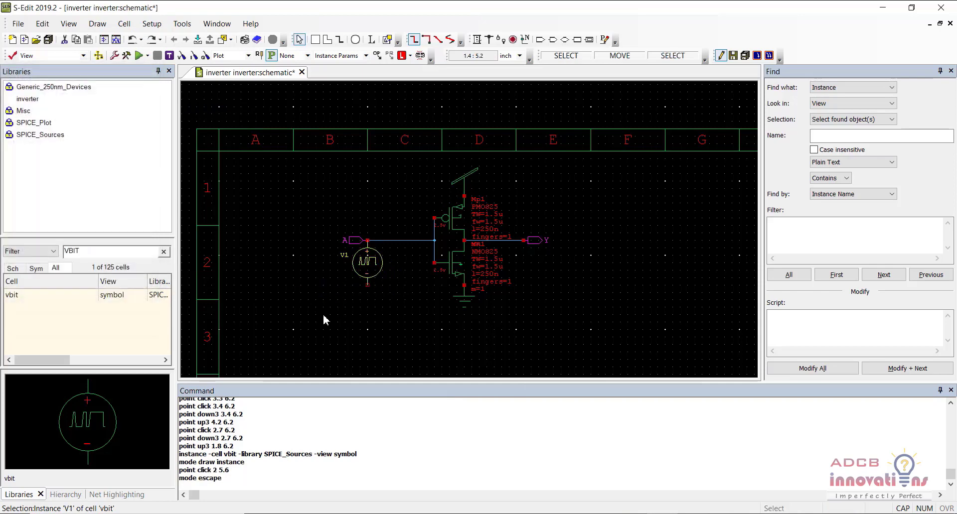
- Copy the ground symbol under the NMOS and place the copy on the negative terminal of the vbit source
left_click(464, 300)
key("ctrl+c")
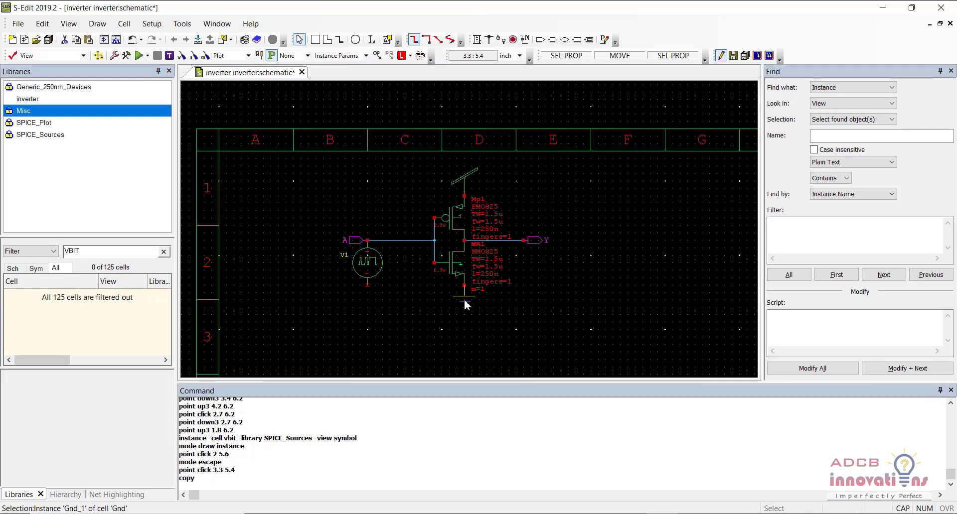
key("ctrl+v")
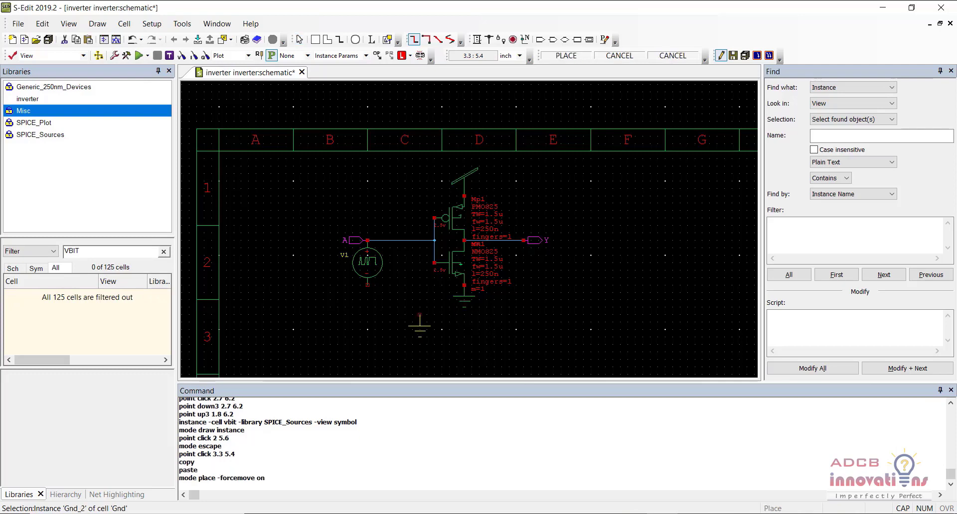
left_click(367, 285)
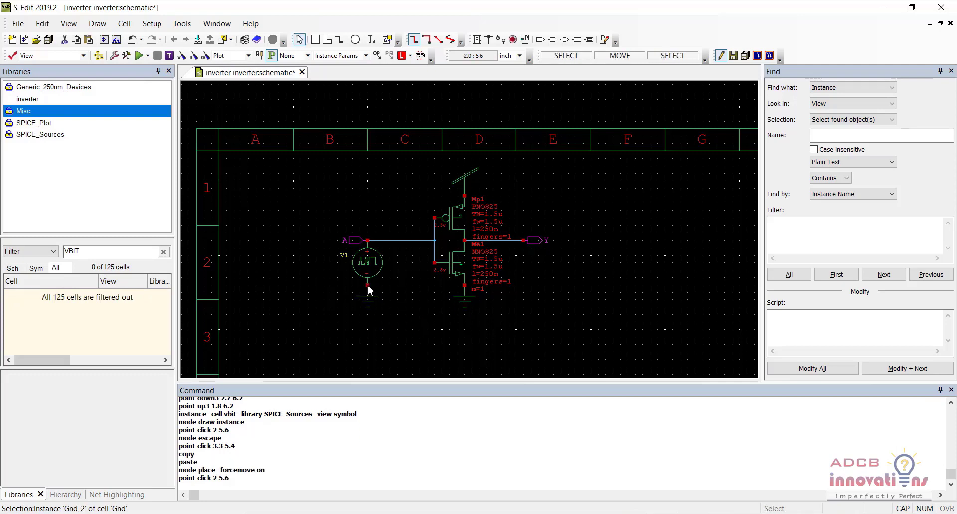
left_click(405, 323)
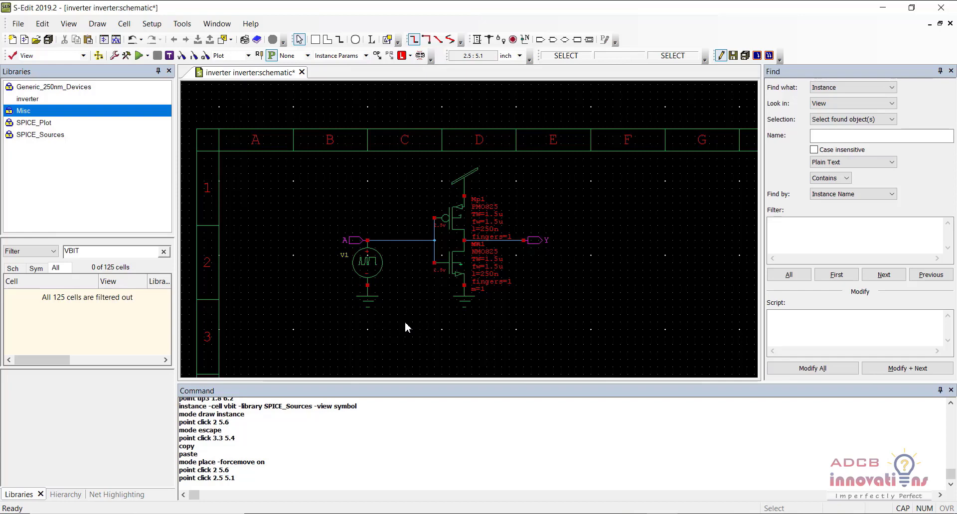
- Filter the cells by VDC and place one vdc source in free space right of port Y
scroll(405, 322, "down", 3)
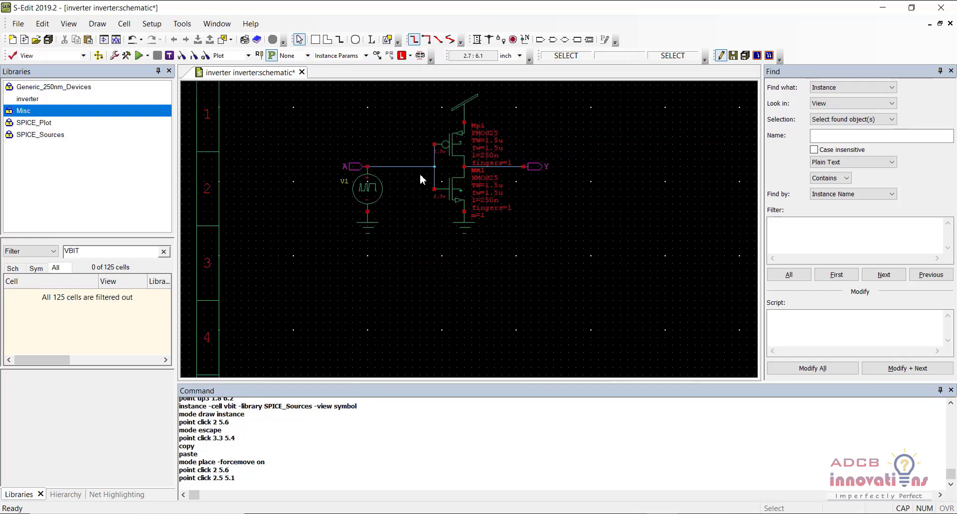
left_click(465, 111)
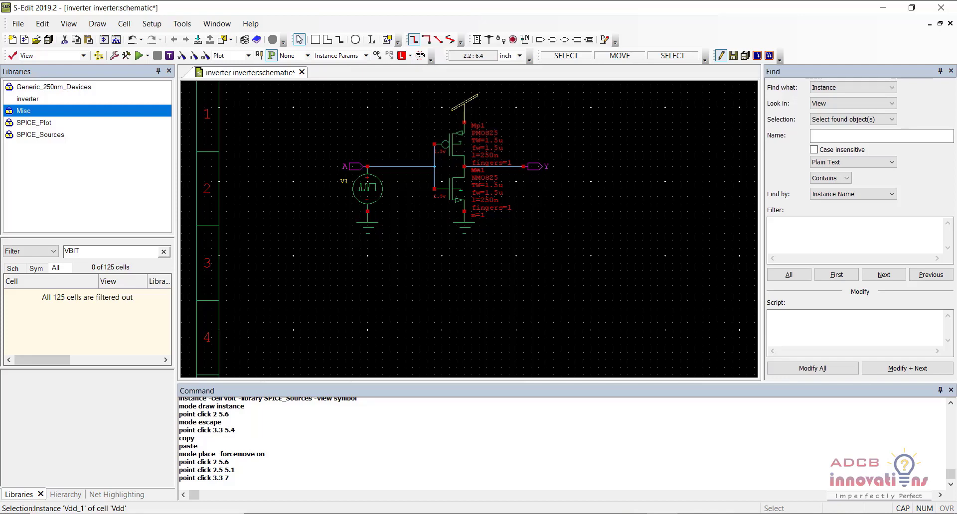
left_click(163, 252)
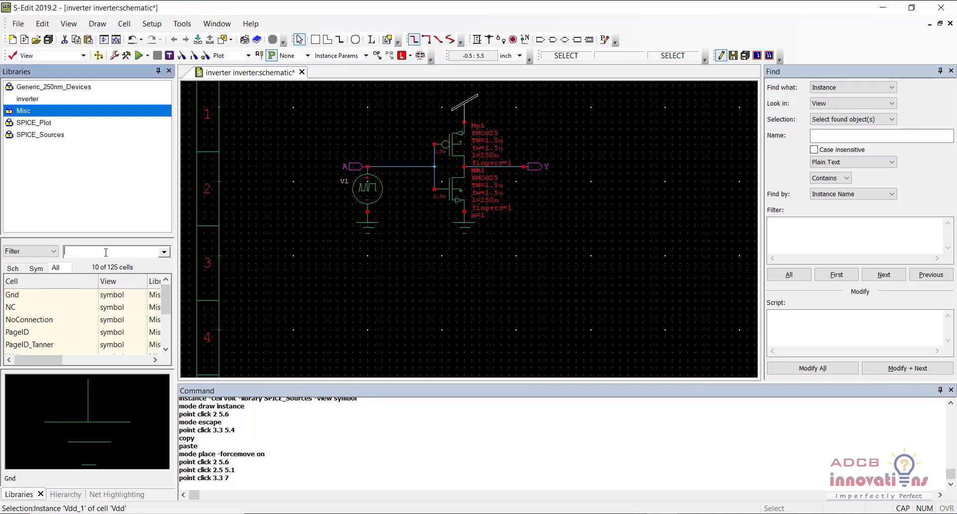
type("VDC")
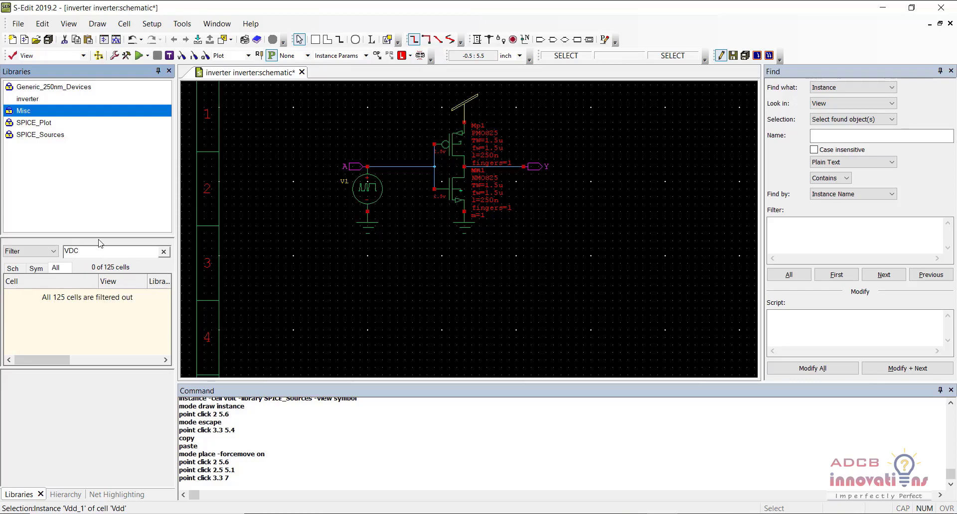
left_click(61, 297)
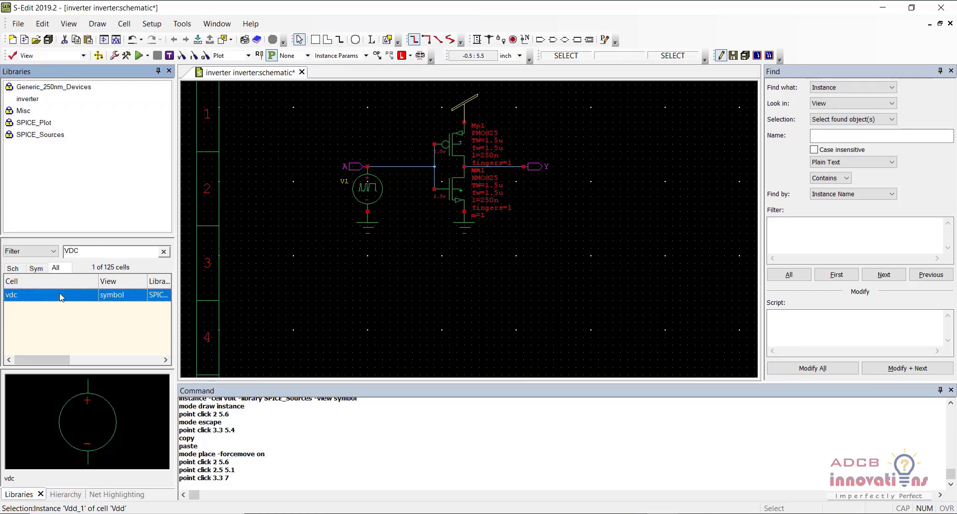
right_click(62, 297)
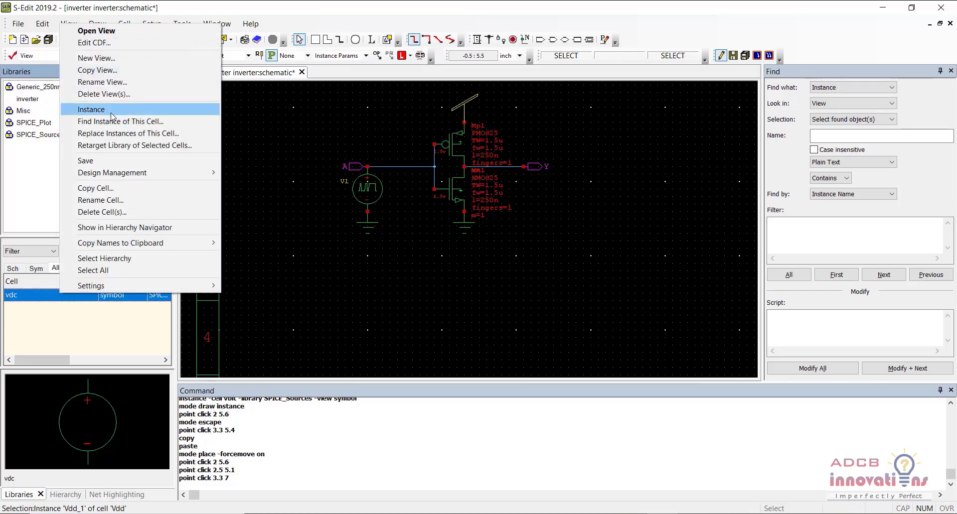
left_click(111, 115)
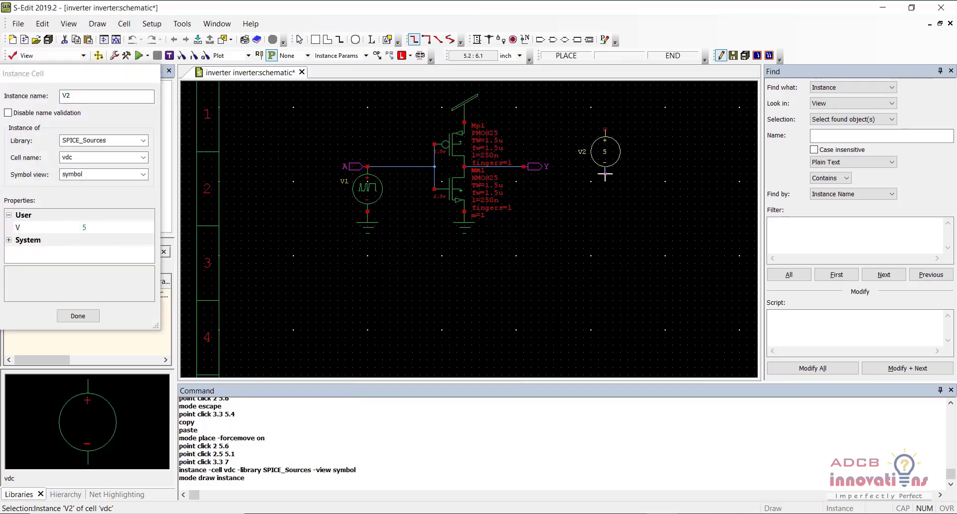
left_click(605, 174)
key("Escape")
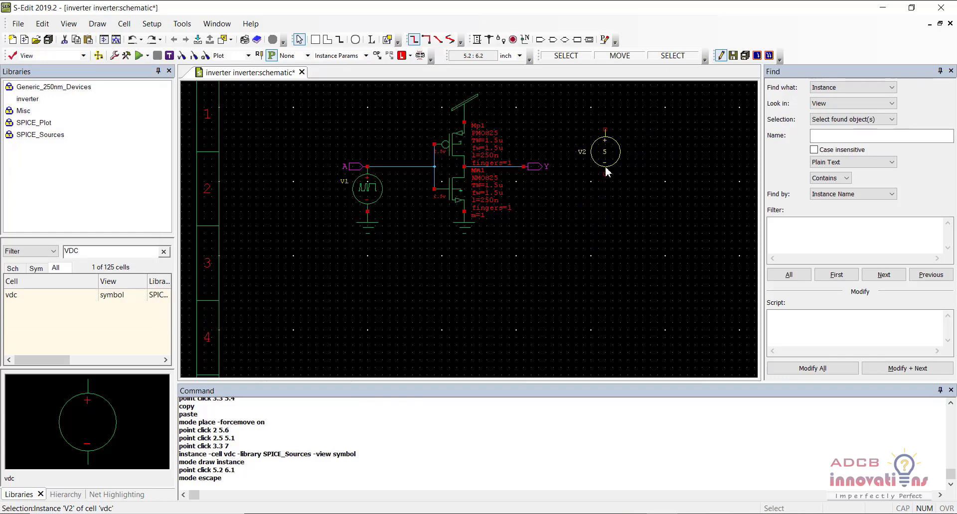
- Copy the Vdd symbol above the PMOS and place the copy on the positive terminal of the vdc source
left_click(464, 112)
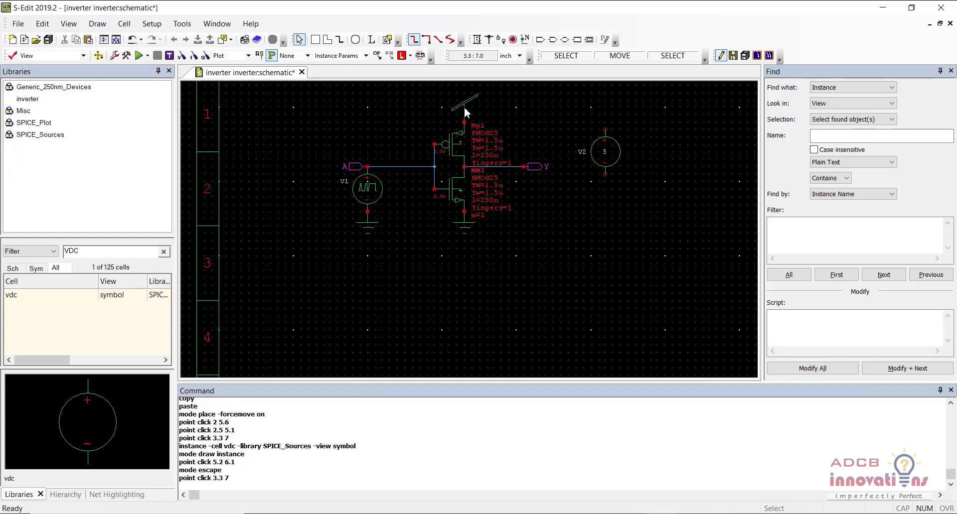
left_click(465, 104)
key("ctrl+c")
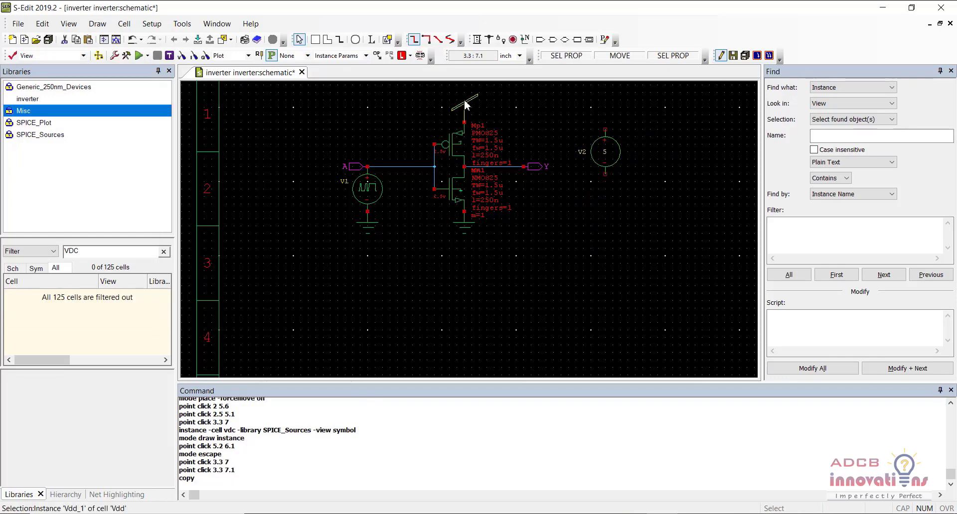
key("ctrl+v")
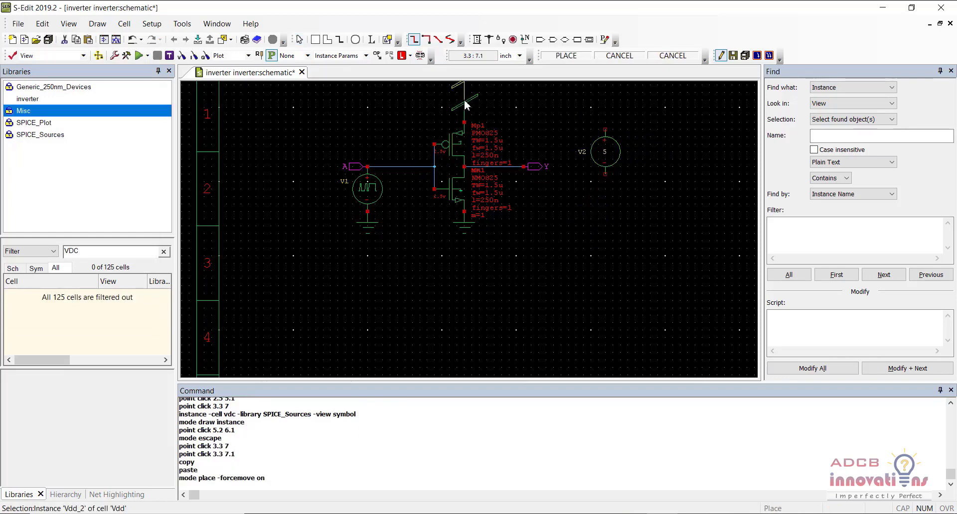
left_click(605, 130)
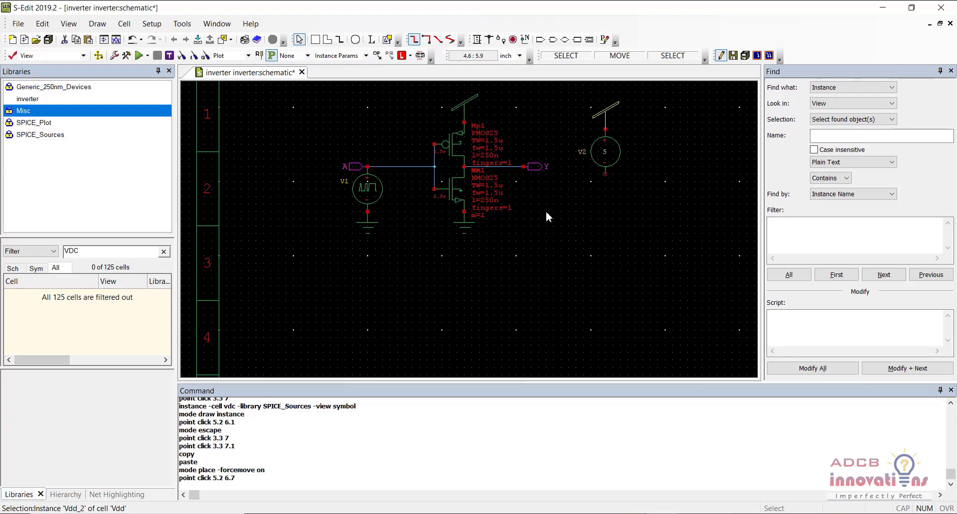
- Copy the ground symbol under the NMOS onto the negative terminal of the vdc source and save the design
left_click(464, 225)
key("ctrl+c")
key("ctrl+v")
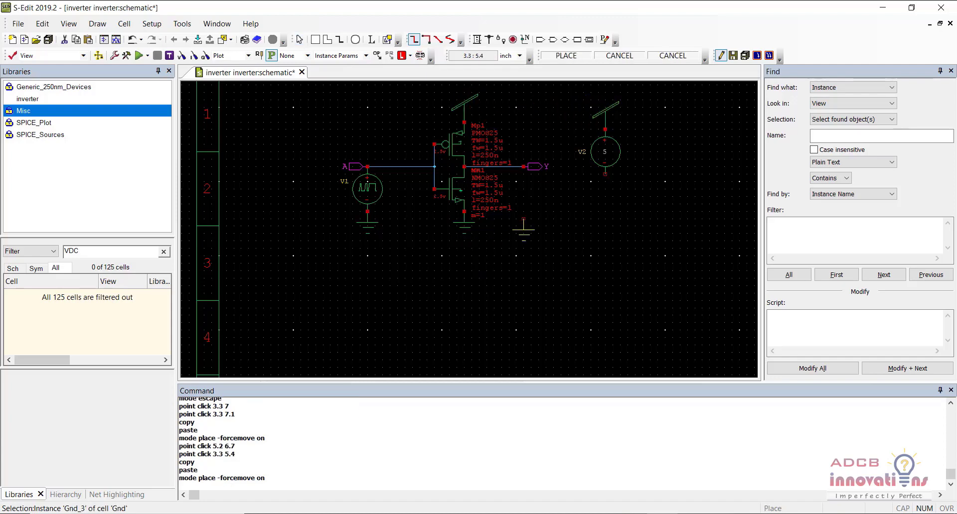
left_click(605, 178)
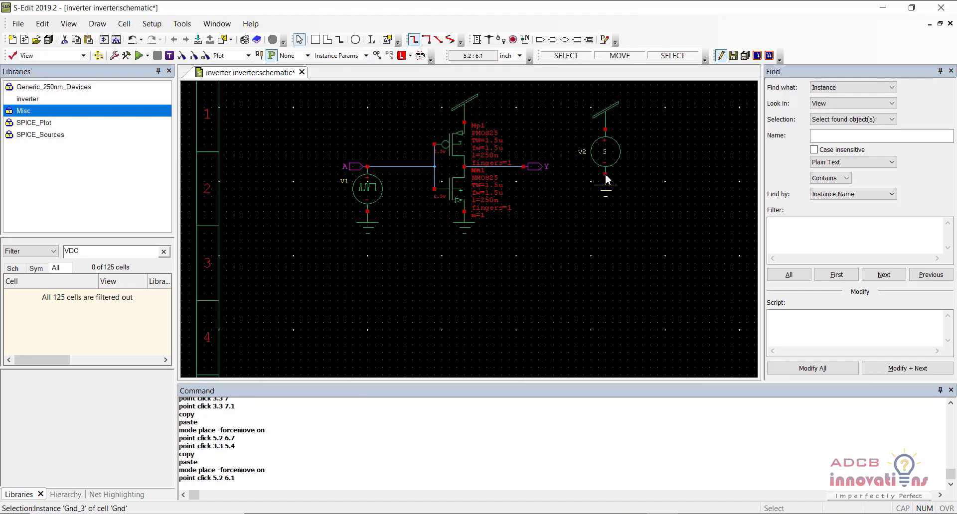
left_click(576, 242)
key("ctrl+s")
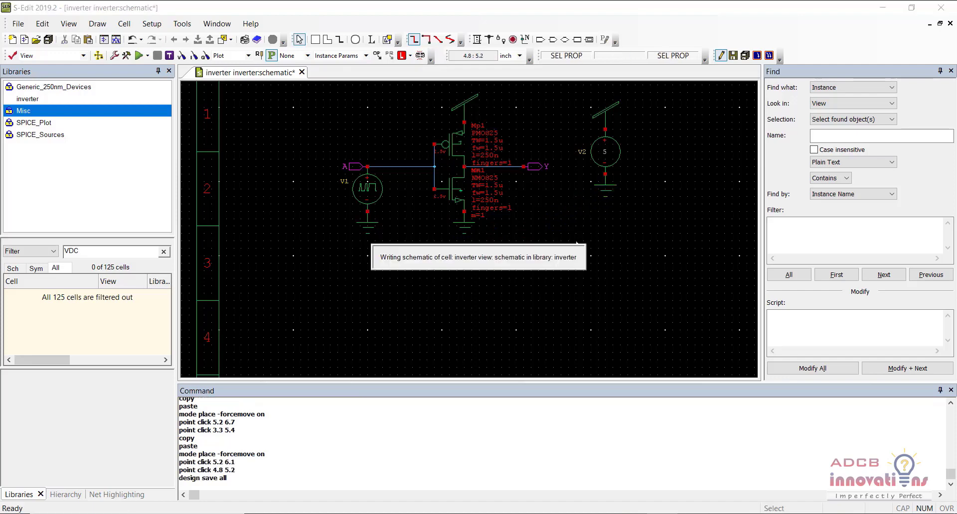
left_click(344, 300)
- Filter the SPICE_Plot library by v and place a V_VoltagePrint probe, rotated 180 degrees, on the wire end at port A
scroll(345, 300, "up", 1)
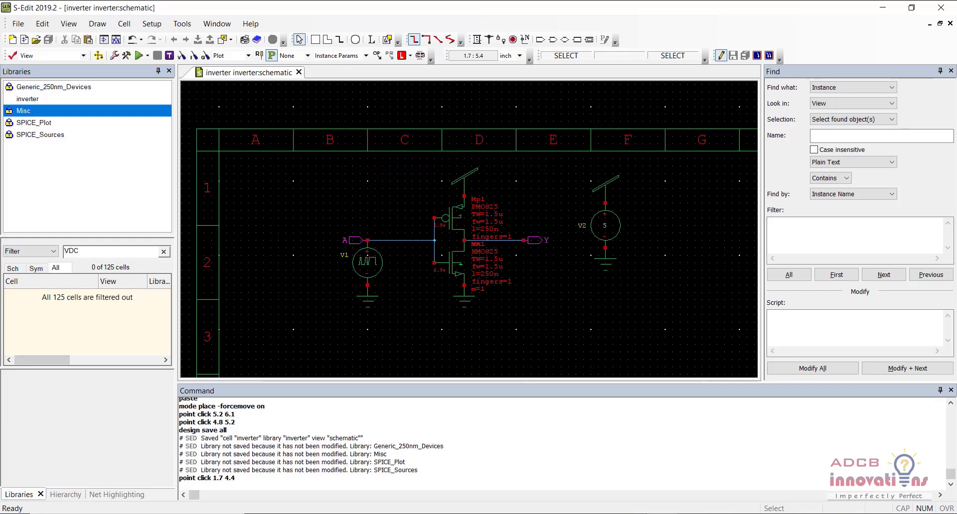
left_click(41, 125)
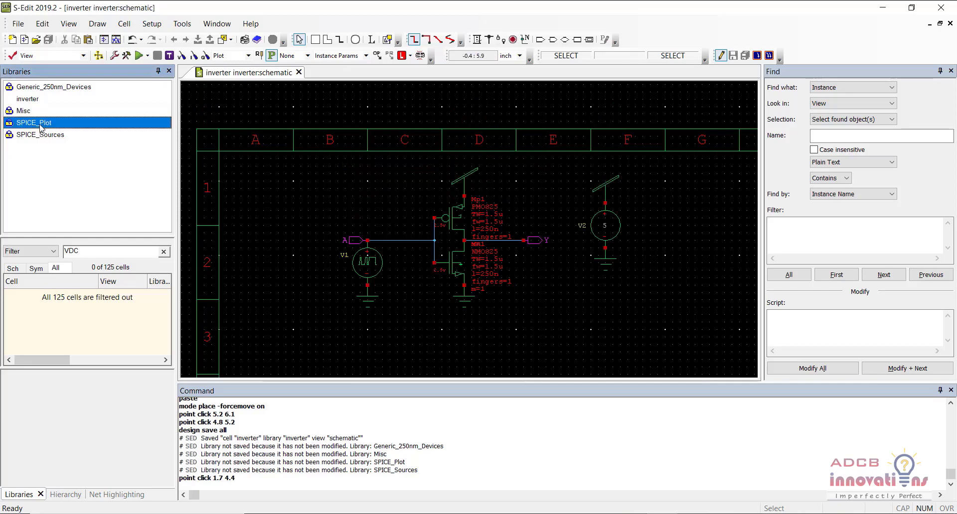
double_click(84, 252)
type("v")
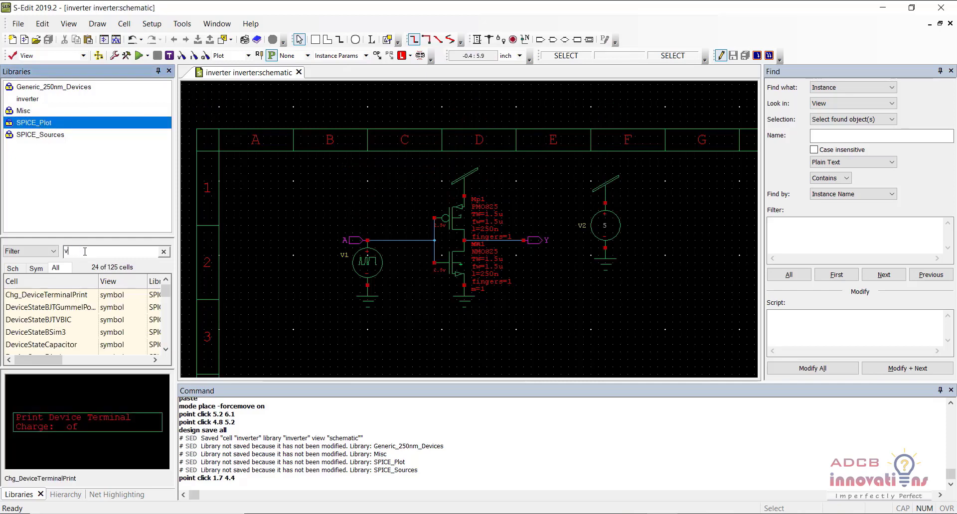
left_click_drag(163, 290, 164, 338)
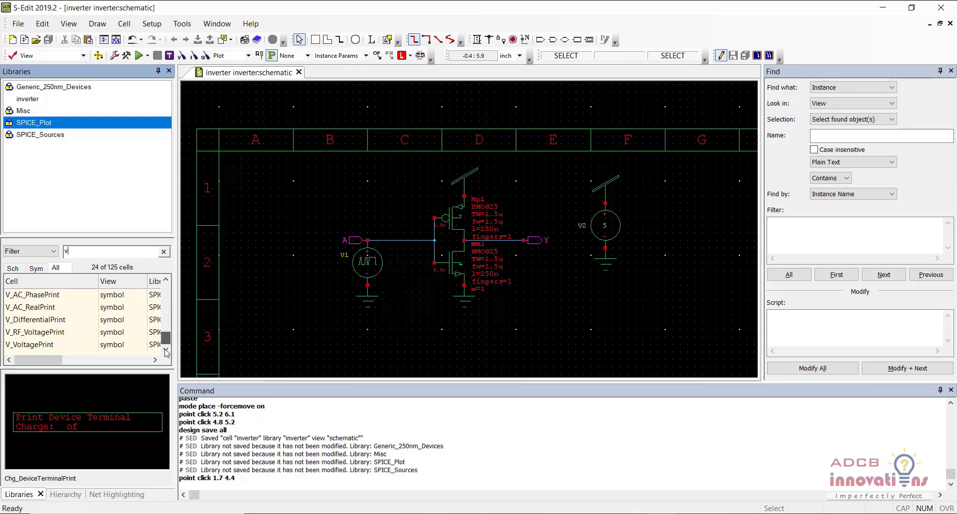
left_click(98, 344)
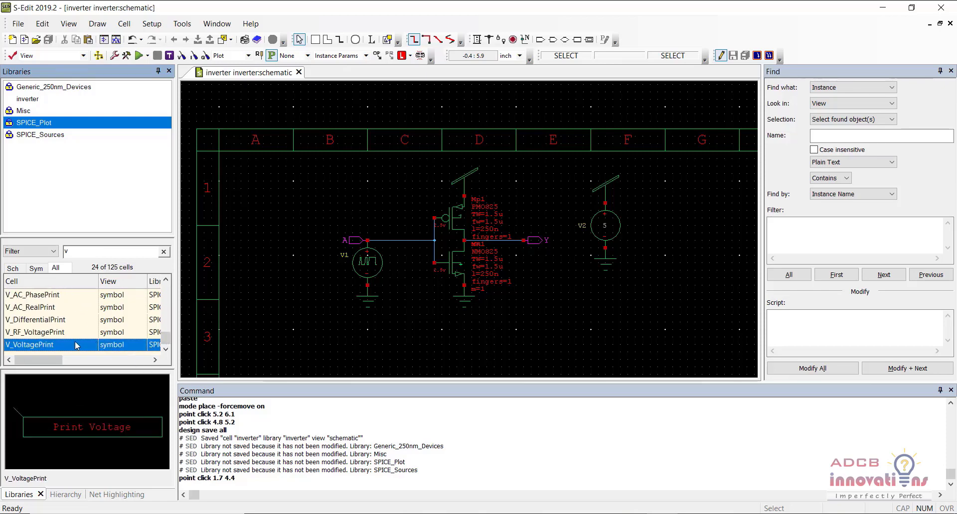
right_click(76, 345)
left_click(124, 158)
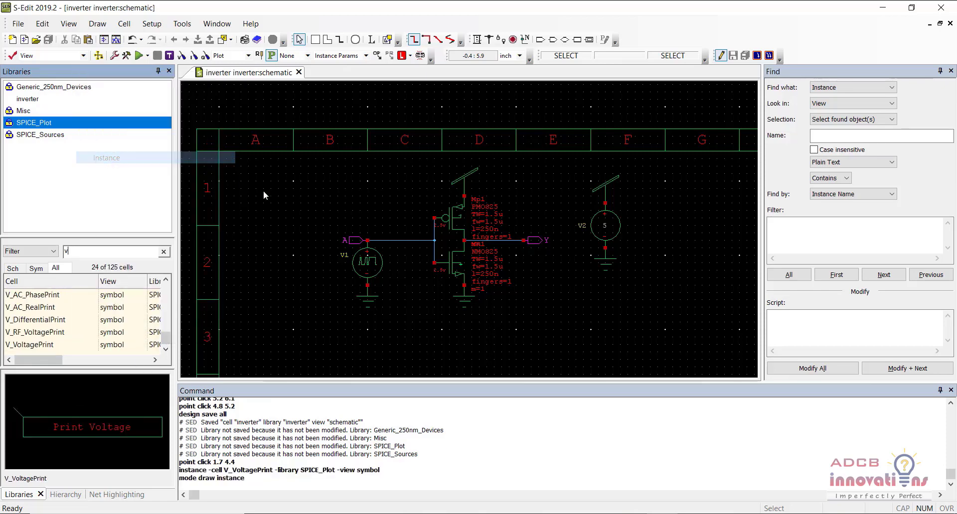
key("r")
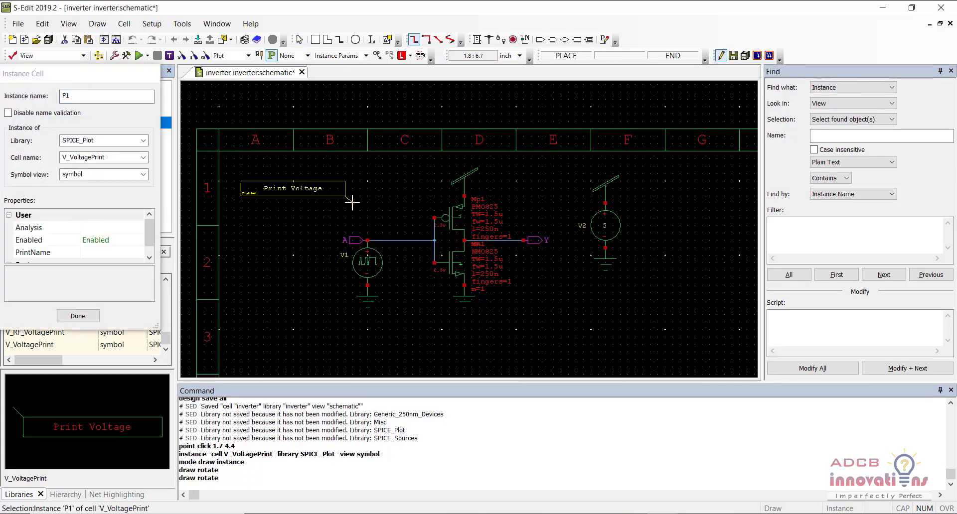
left_click(367, 240)
- Place a second V_VoltagePrint probe on the wire end at port Y, rotated to extend vertically downward, and save the design
key("r")
key("r")
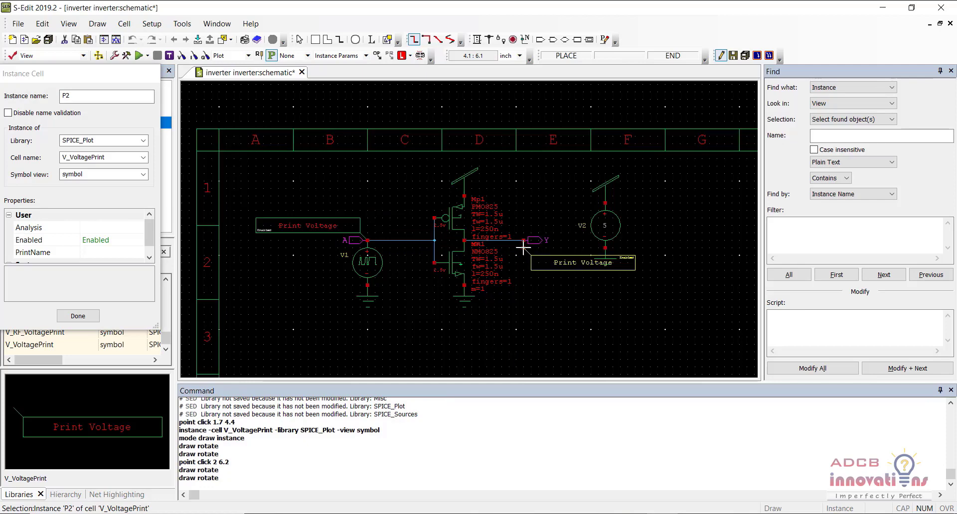
key("r")
key("r")
key("r")
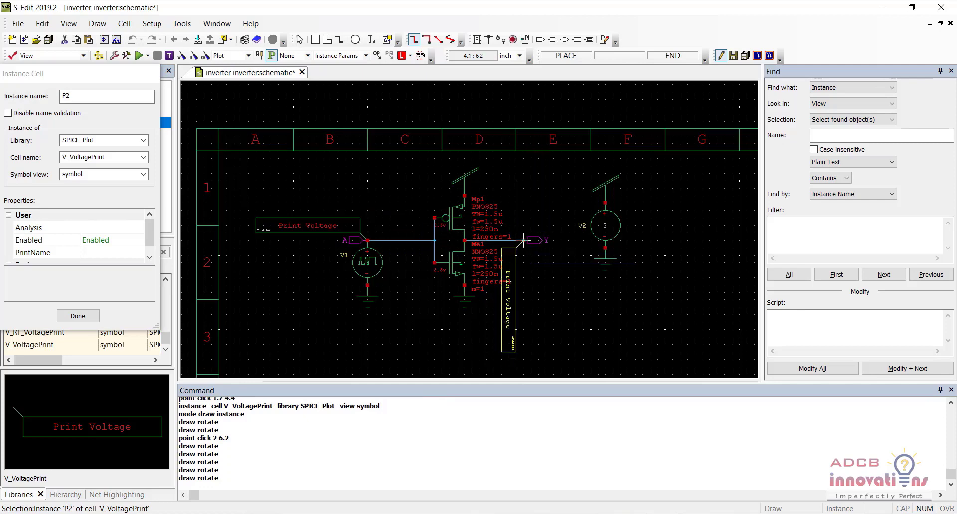
key("r")
key("r")
key("r")
key("r")
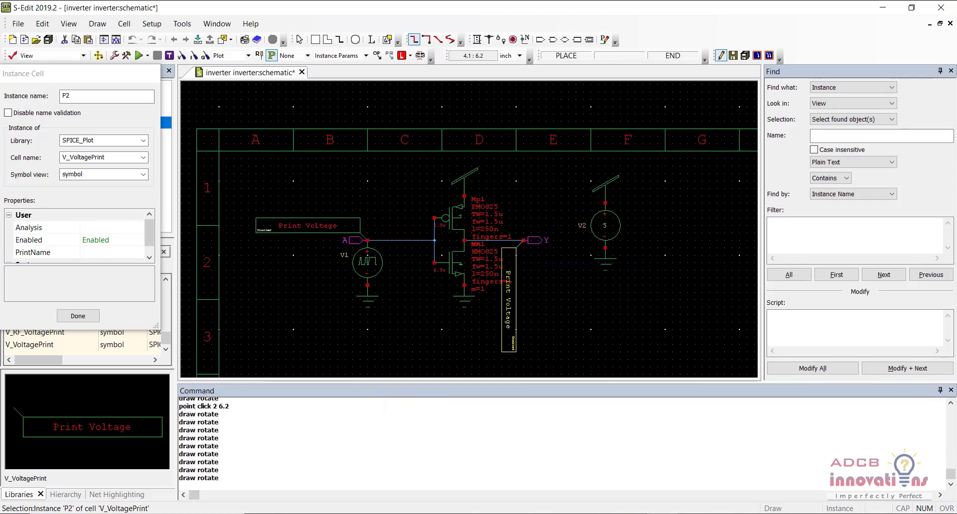
left_click(524, 241)
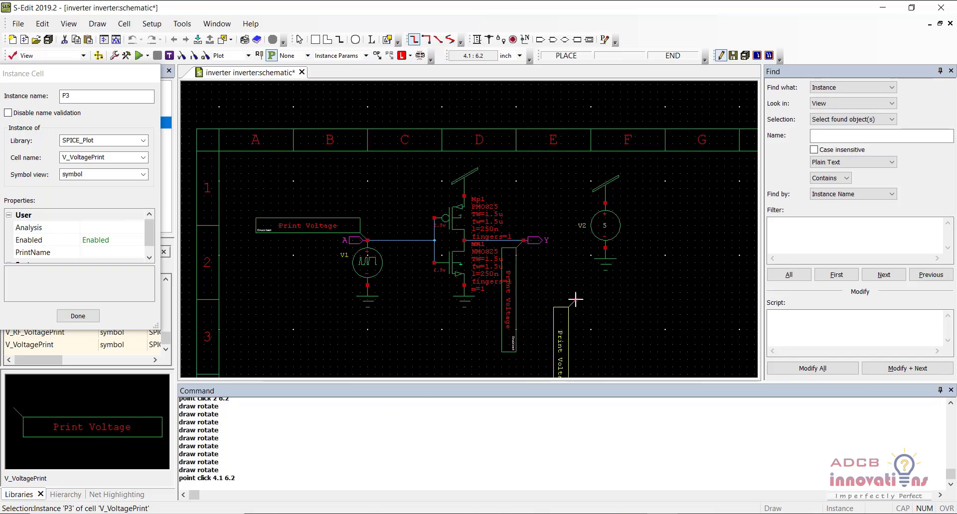
key("Escape")
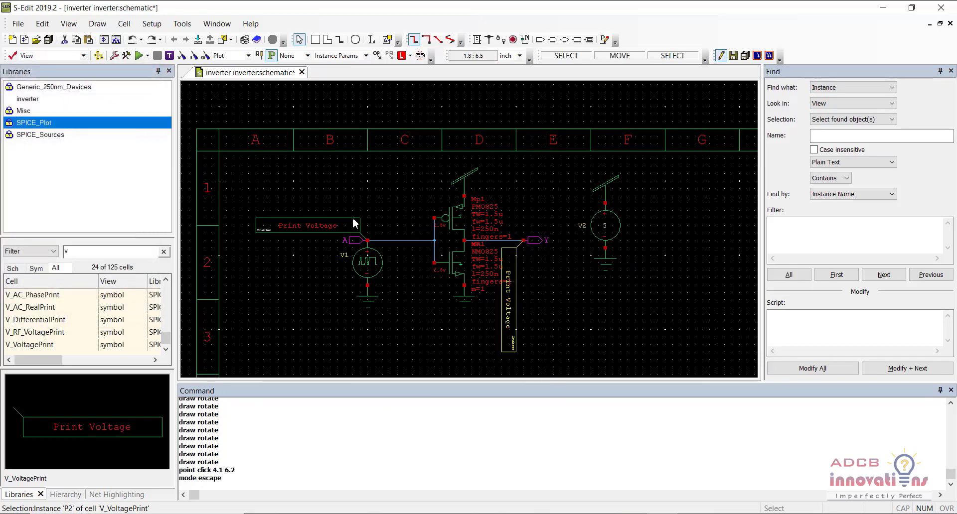
left_click(390, 299)
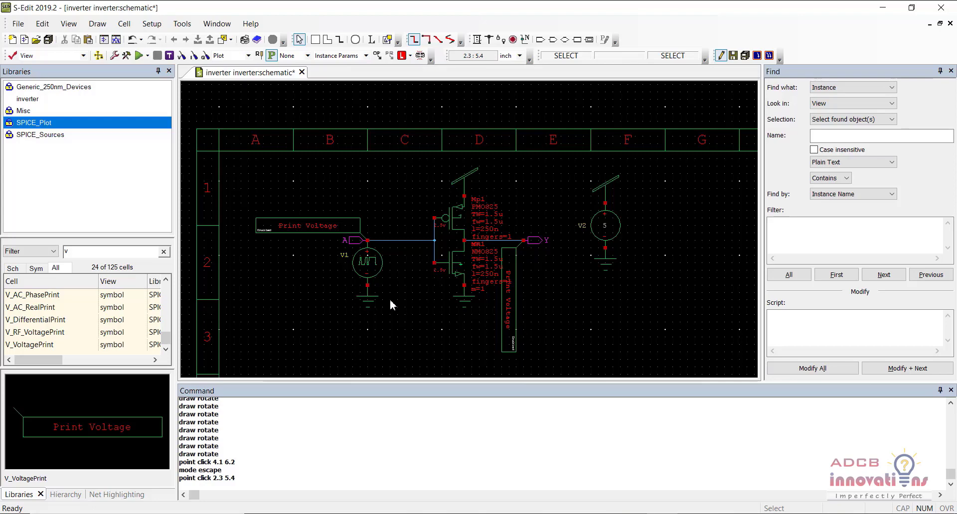
key("ctrl+s")
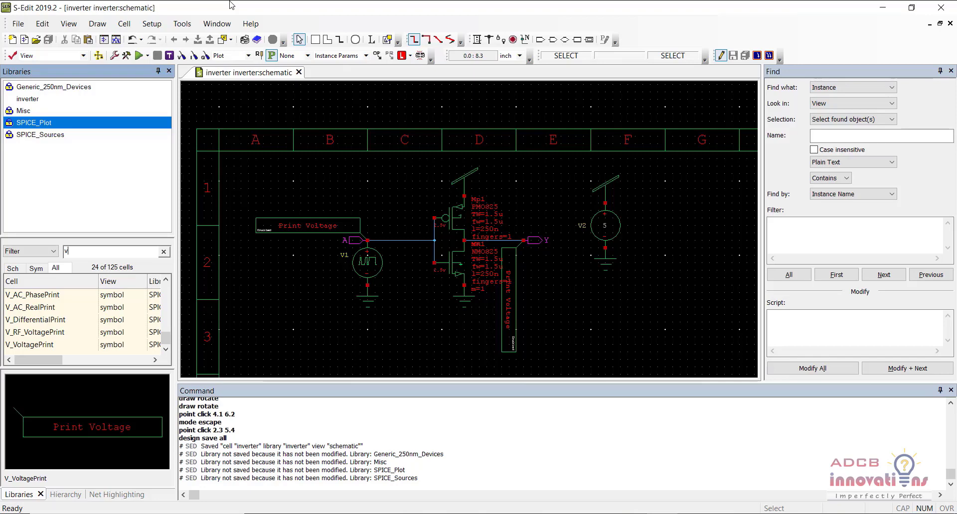
- Open the inverter cell's SPICE simulation setup and browse for a model file for the general Library Files setting
left_click(152, 24)
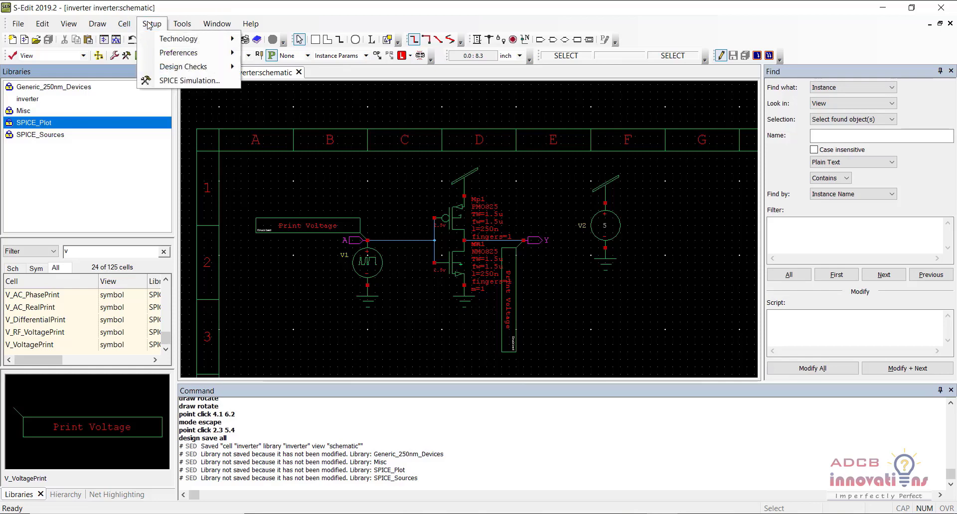
left_click(182, 81)
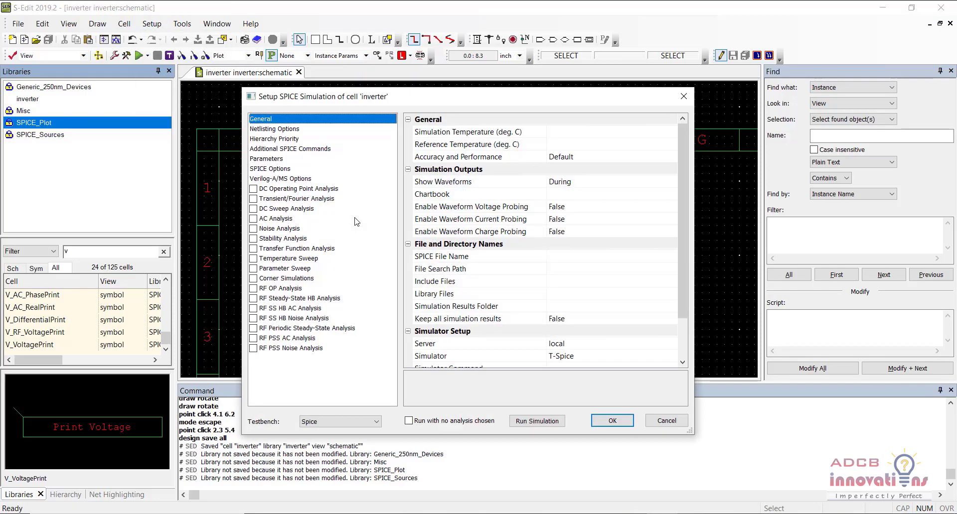
left_click(573, 298)
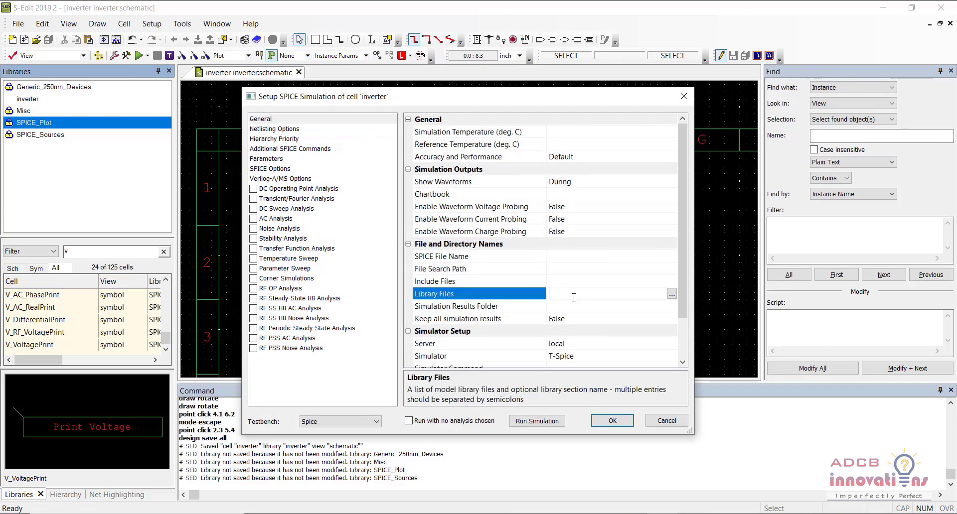
left_click(671, 294)
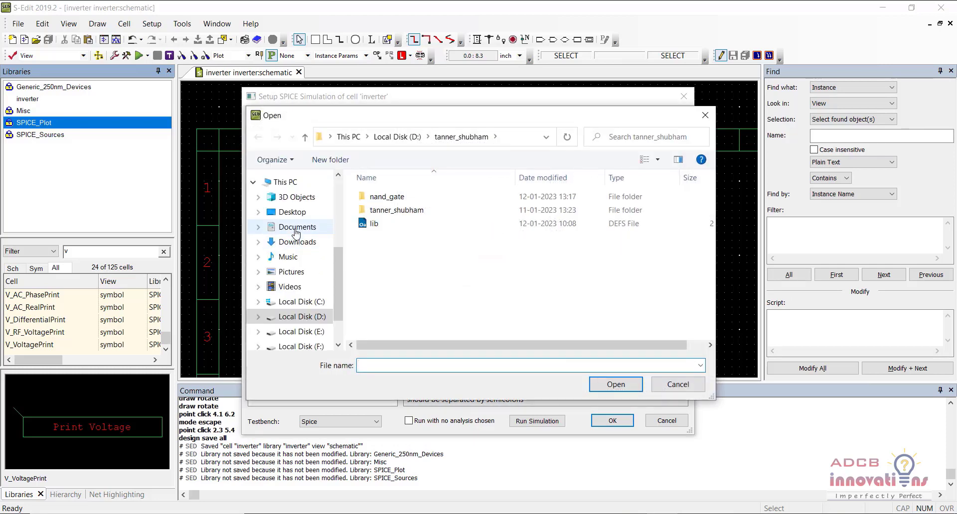
- Browse from Documents through TannerEDA and TannerTools_v2019.2 to the Process folder
left_click(296, 227)
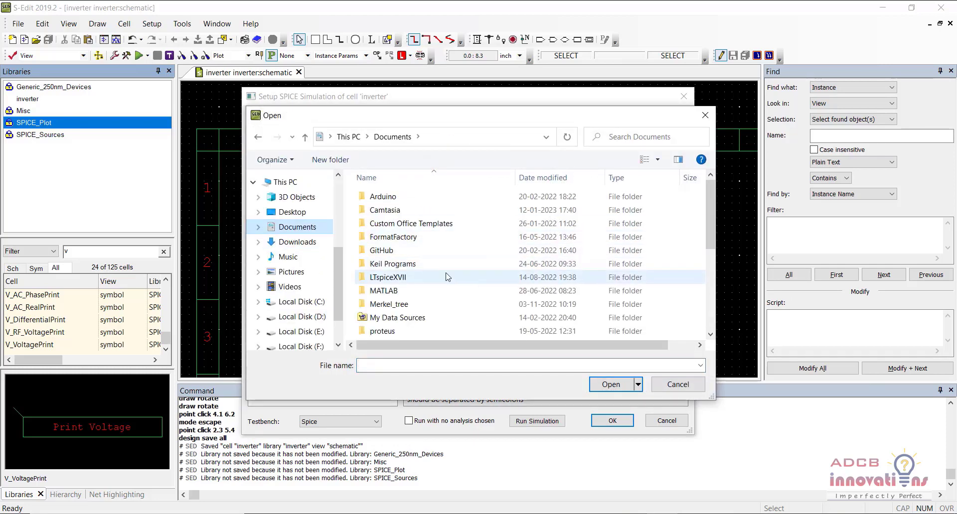
scroll(445, 278, "down", 5)
key("Return")
key("Return")
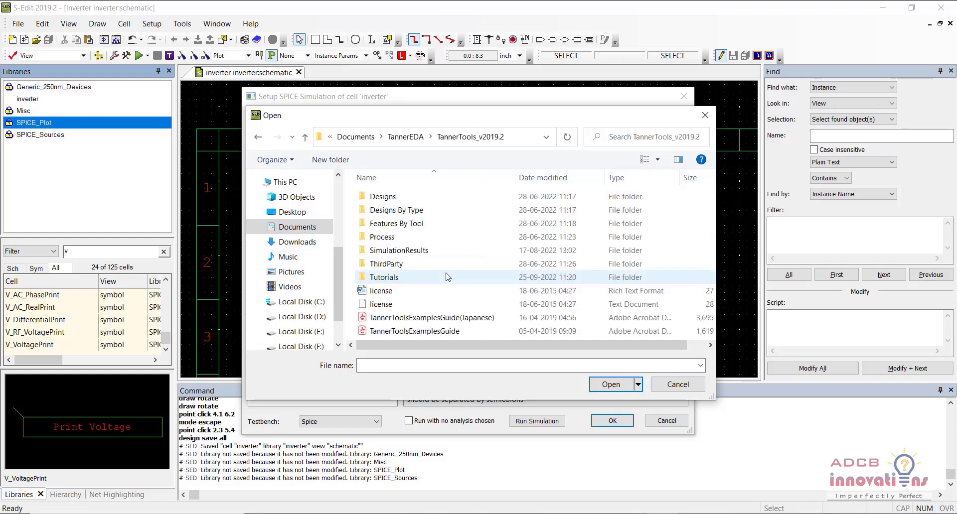
key("Down")
key("Down")
key("Down")
key("Down")
key("Return")
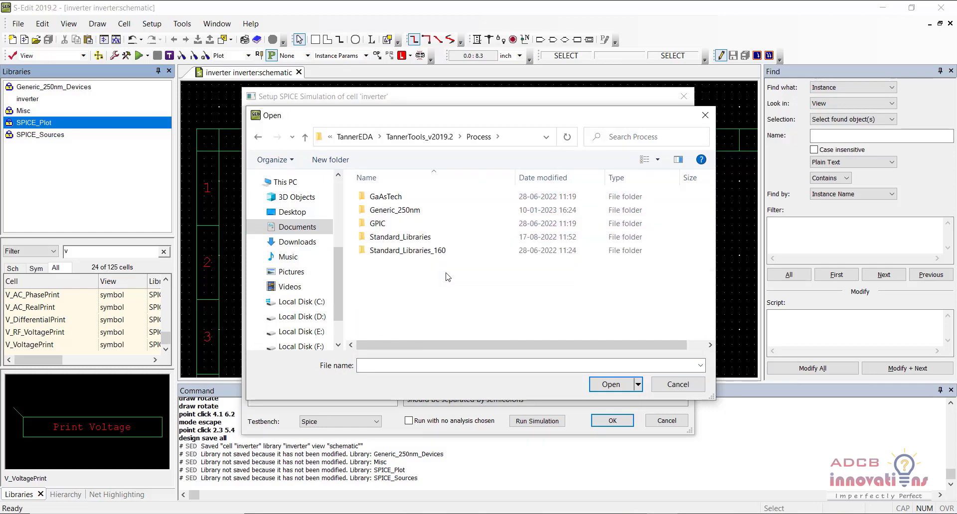
- Choose the Generic_250nm model document in the Generic_250nm Models folder as the library file
key("Down")
key("Return")
key("Down")
key("Down")
key("Down")
key("Down")
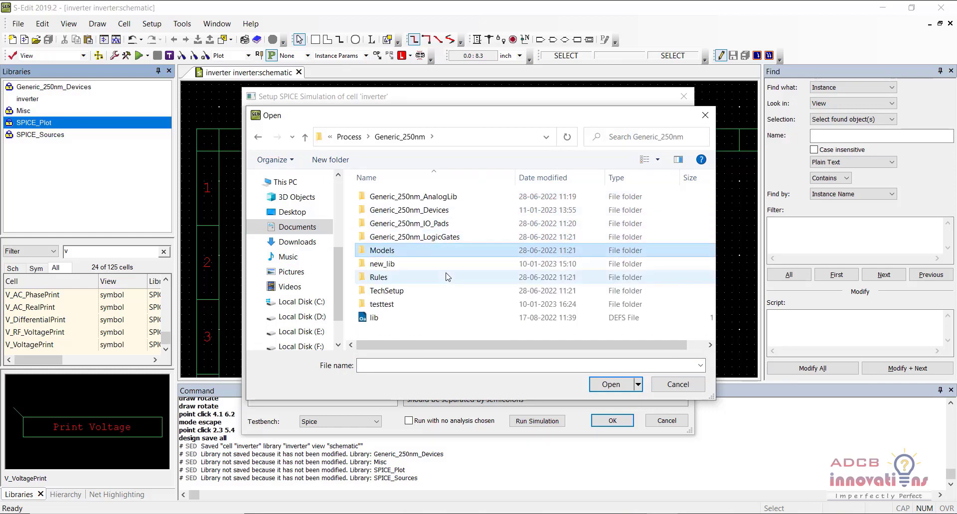
key("Return")
key("Down")
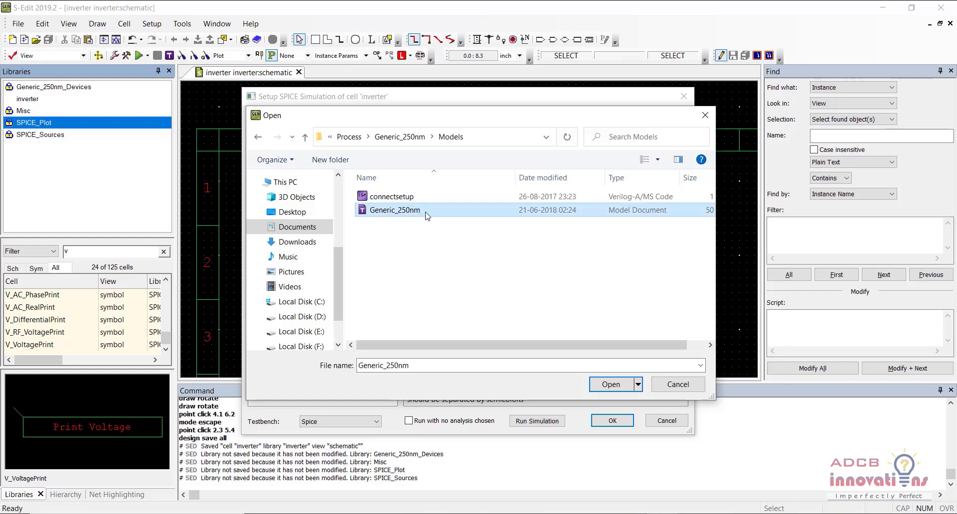
left_click(616, 388)
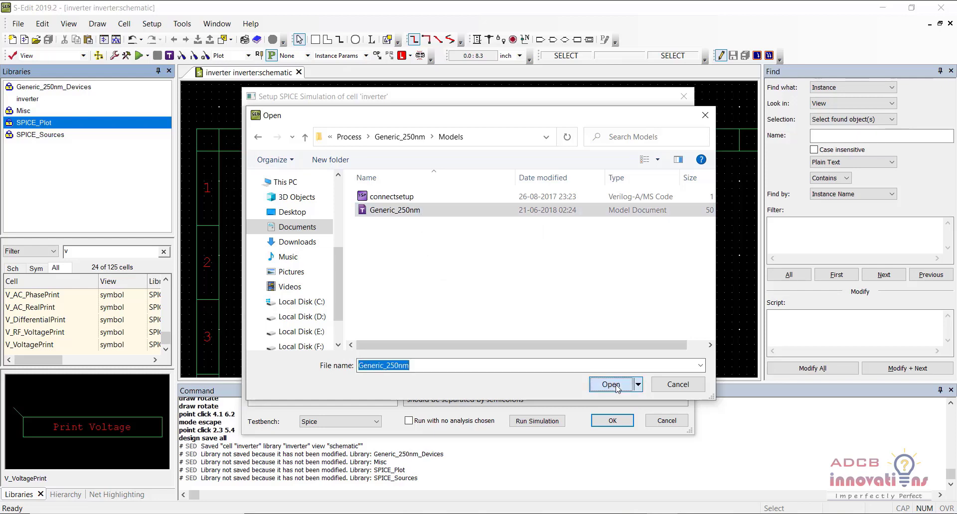
- Append the section name TT, separated by a space, after Generic_250nm.lib in the Library Files path
left_click(612, 293)
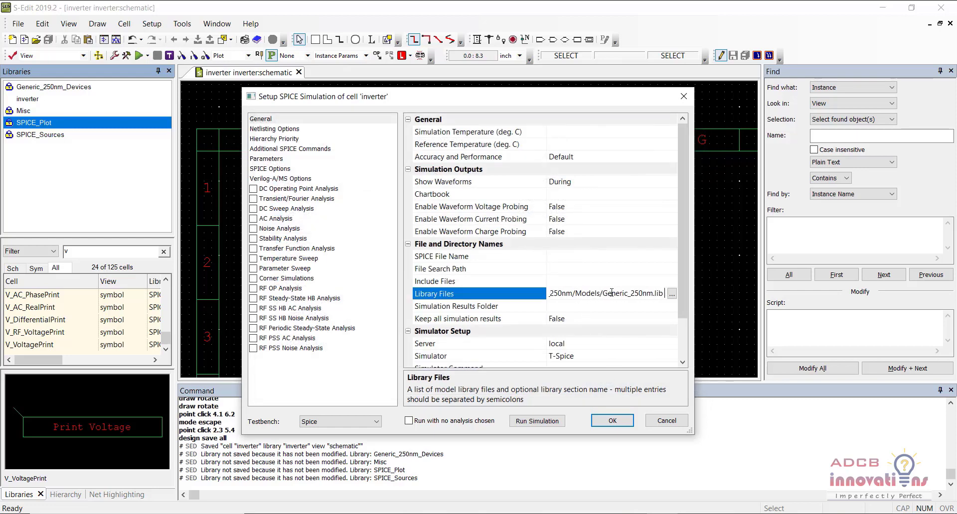
type("TT")
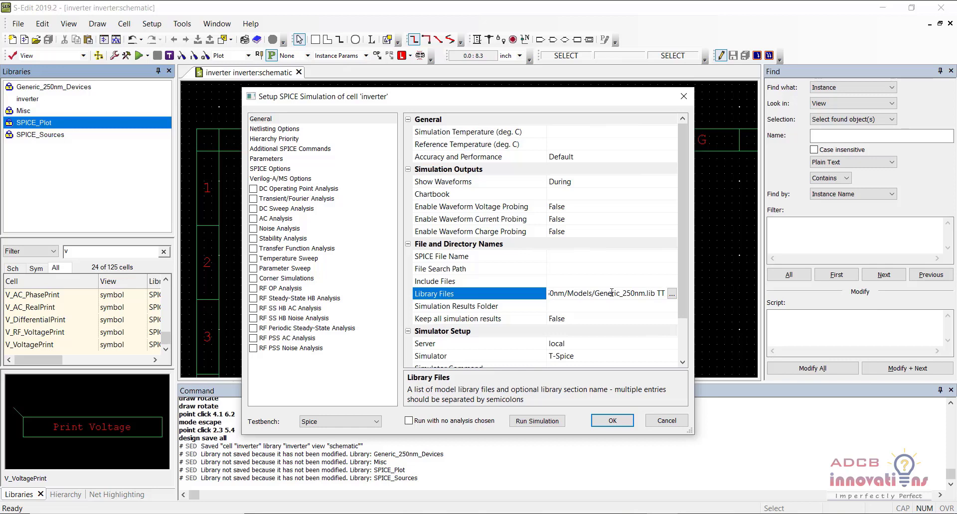
left_click(500, 306)
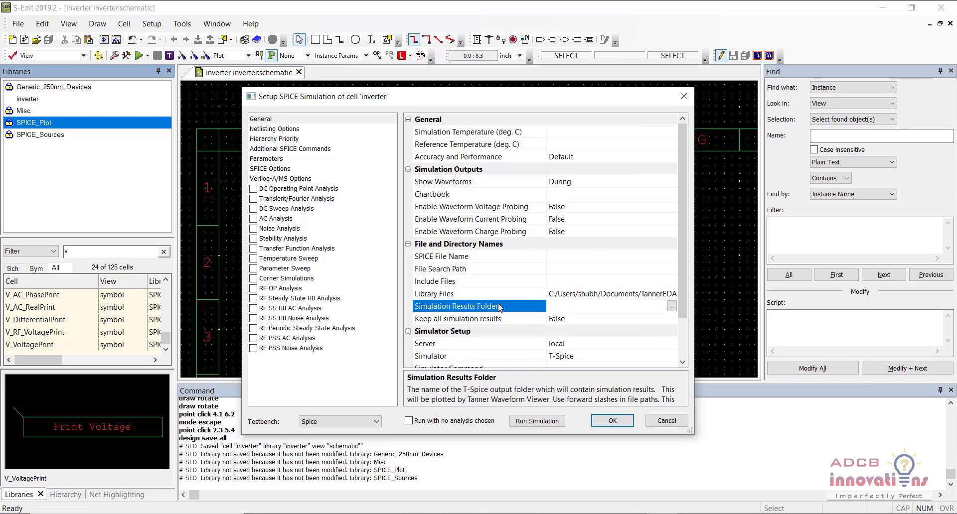
left_click(491, 294)
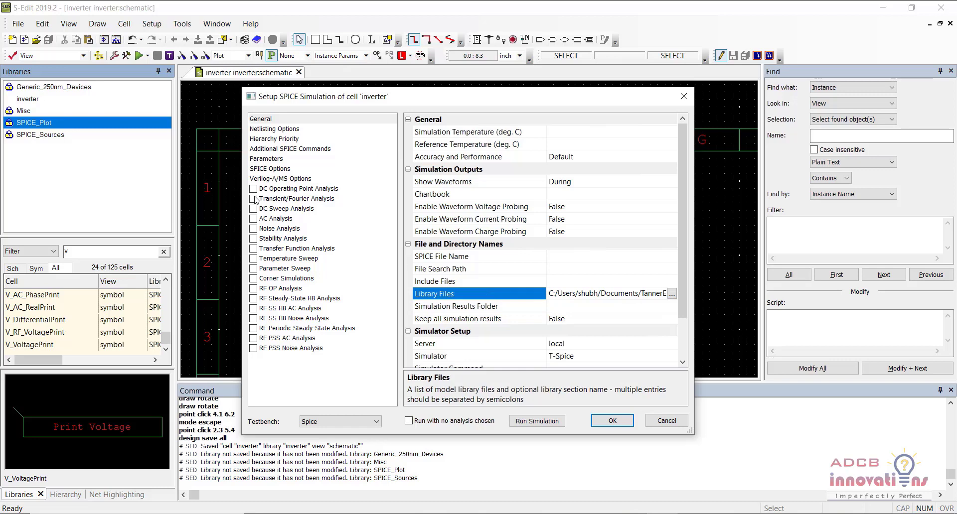
left_click(320, 119)
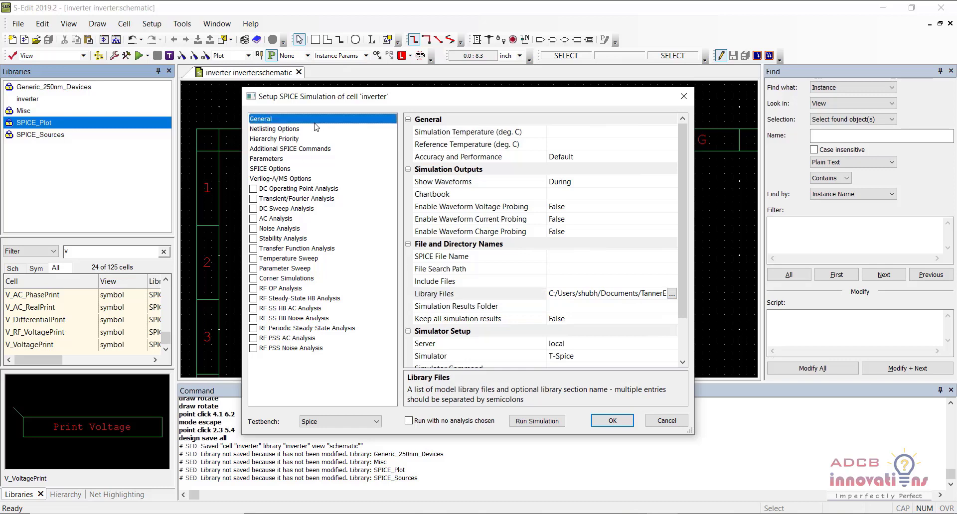
- Enable Transient/Fourier Analysis with a stop time of 1000n and a maximum time step of 10n, and accept the simulation setup
left_click(254, 199)
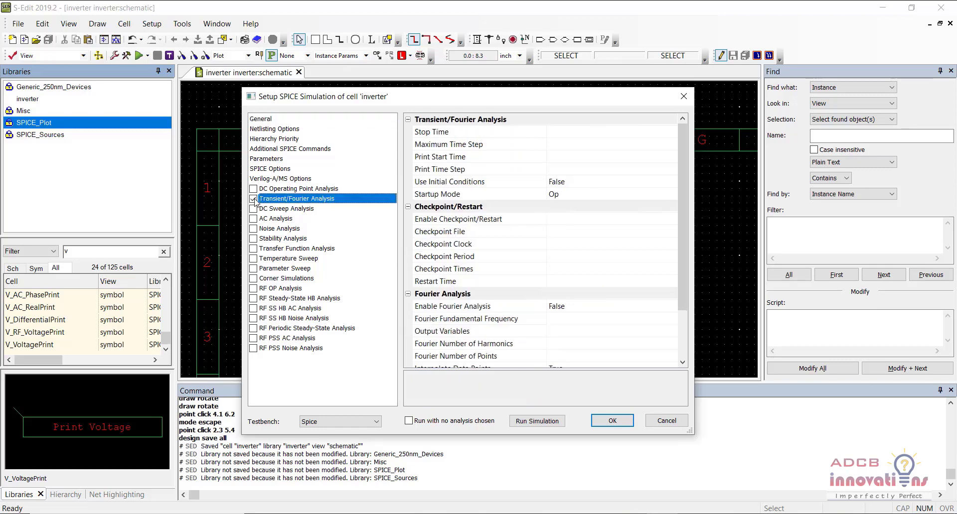
left_click(562, 144)
left_click(570, 133)
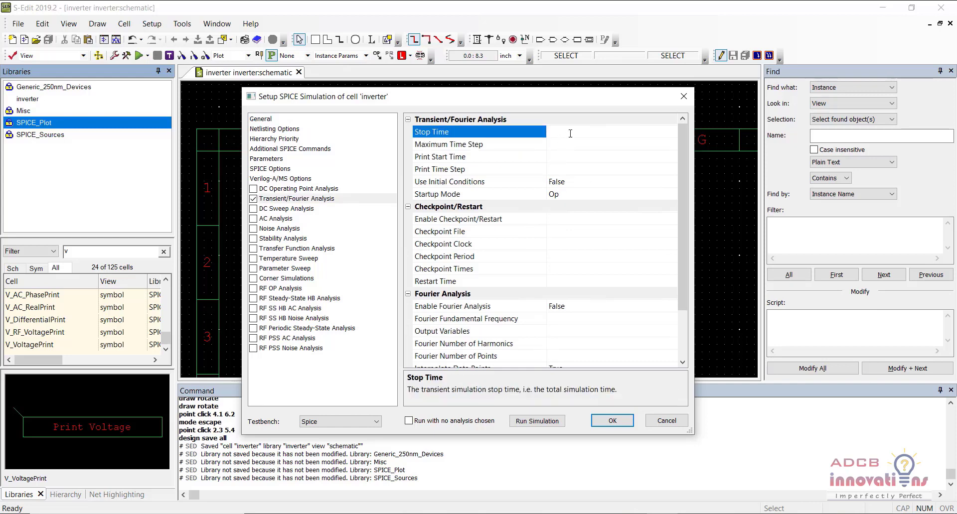
type("1000n")
key("Down")
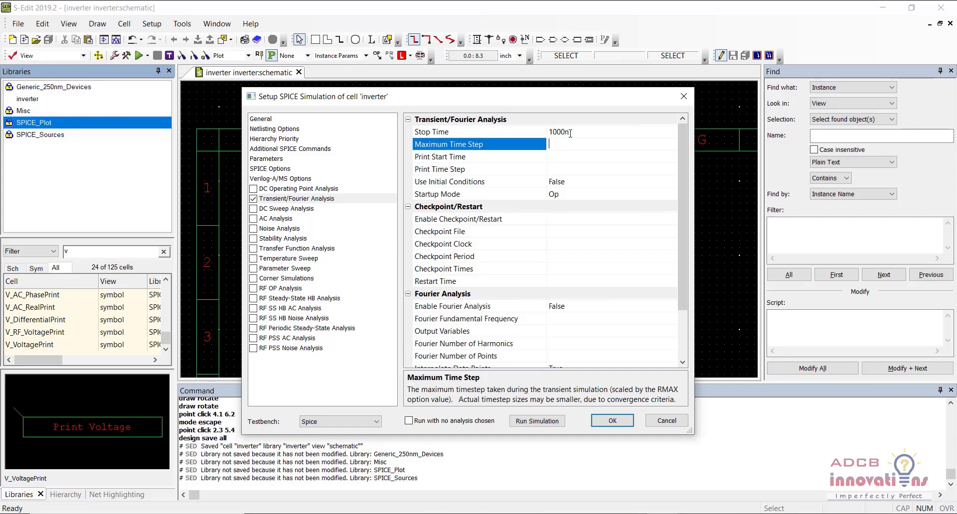
type("10n")
key("Down")
left_click(594, 243)
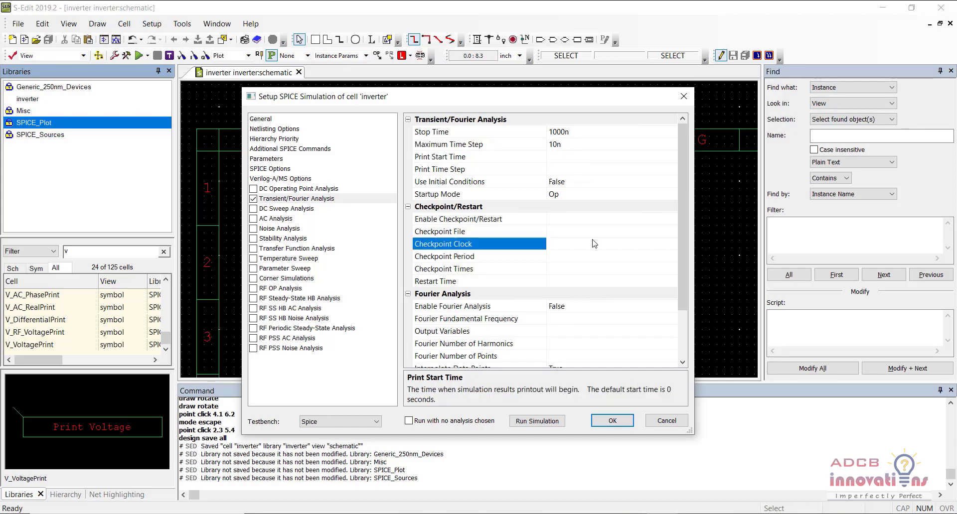
left_click(611, 421)
- Save the inverter design and run its SPICE simulation
left_click(575, 285)
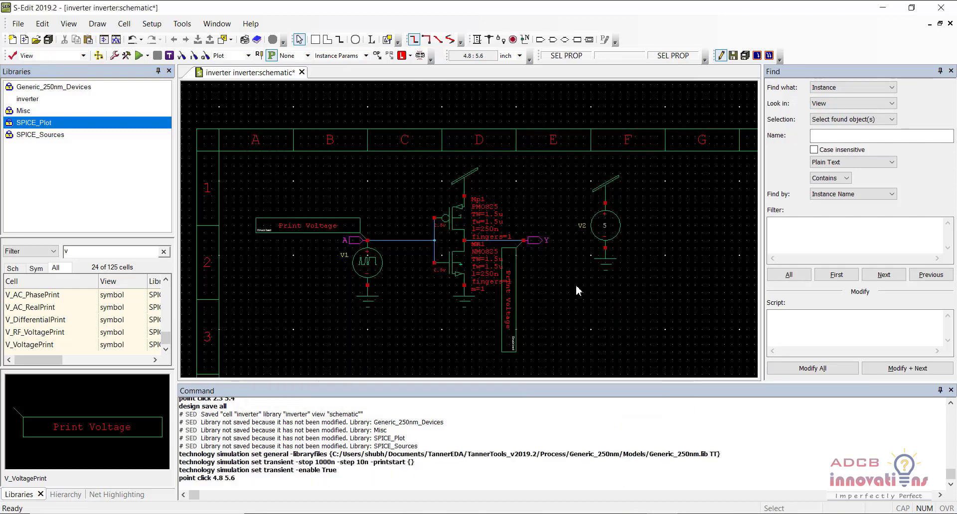
key("ctrl+s")
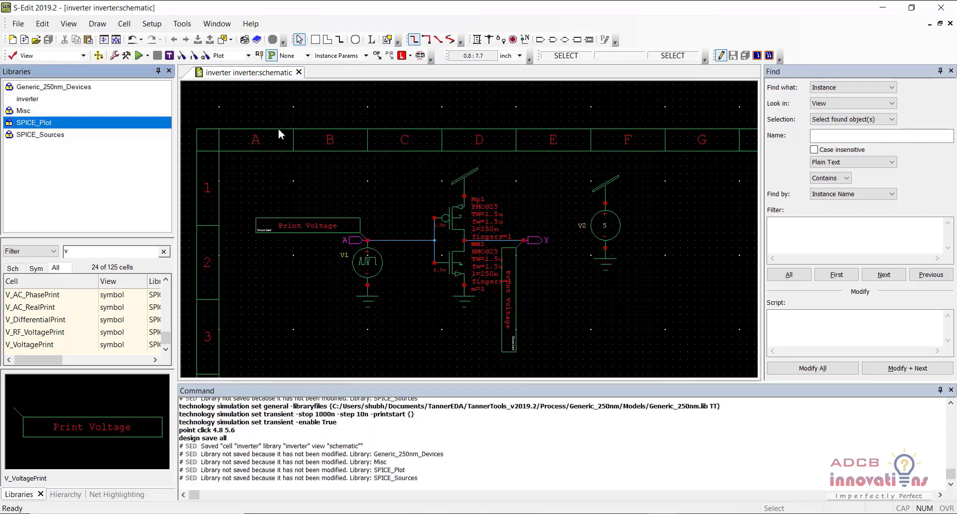
left_click(138, 56)
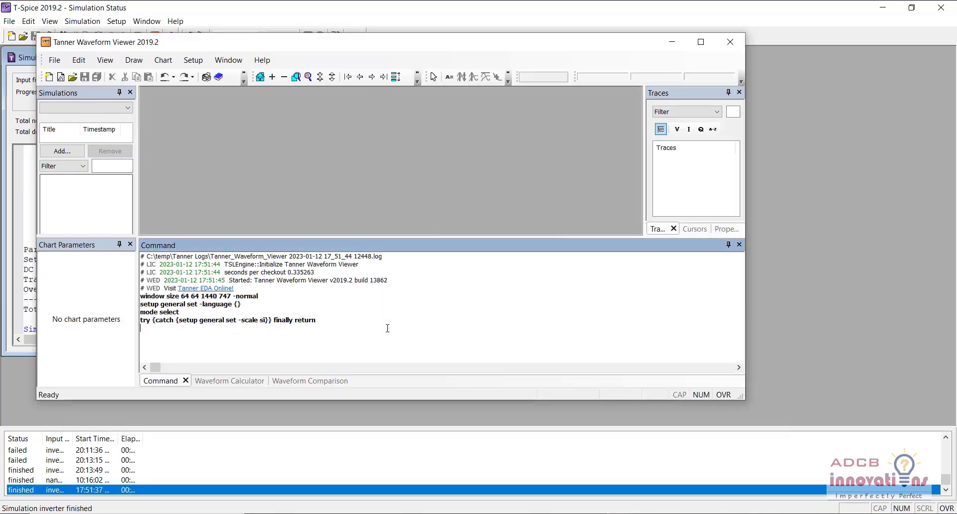
- Bring T-Spice to the front and examine the end of the inverter simulation log
left_click(14, 213)
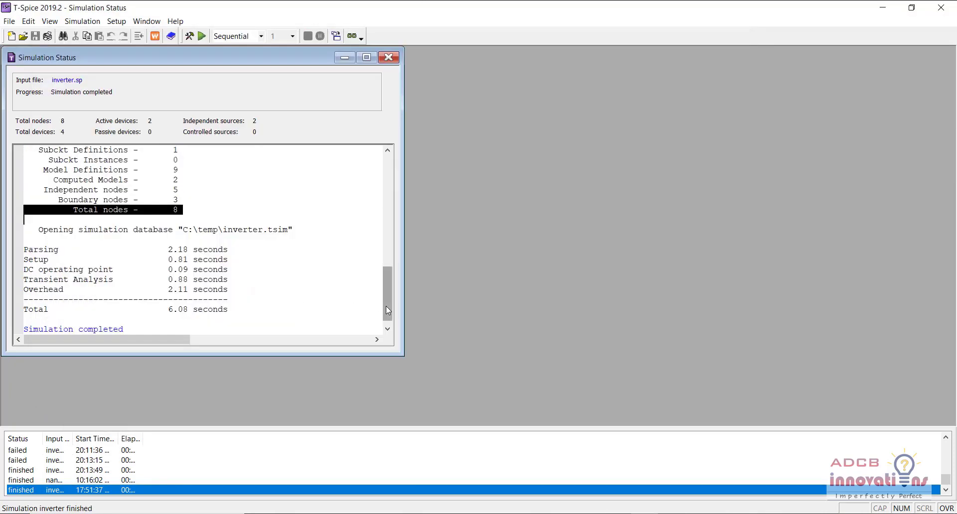
scroll(388, 294, "down", 1)
left_click(152, 334)
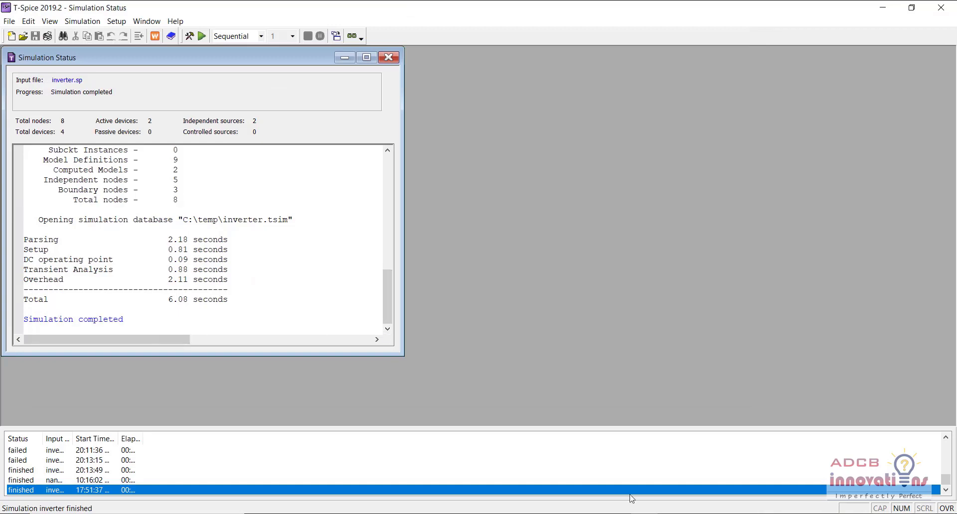
- Switch to the maximized Tanner Waveform Viewer, expand the transient chart into separate A and Y plots, and inspect the A trace
left_click(640, 513)
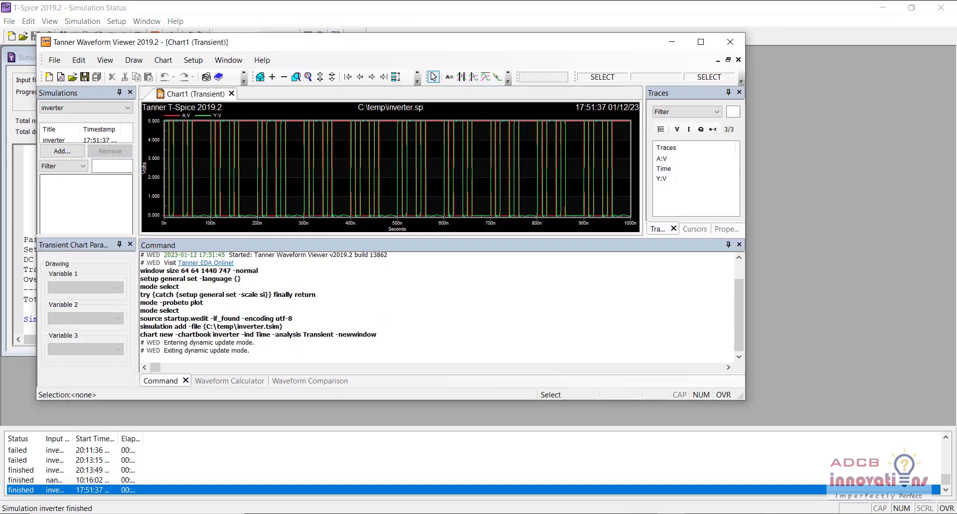
left_click(701, 42)
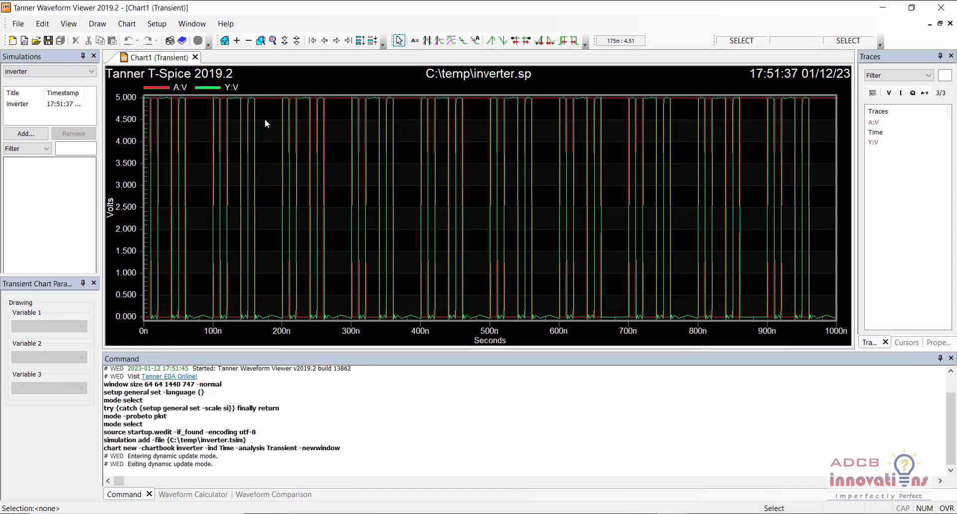
left_click(359, 42)
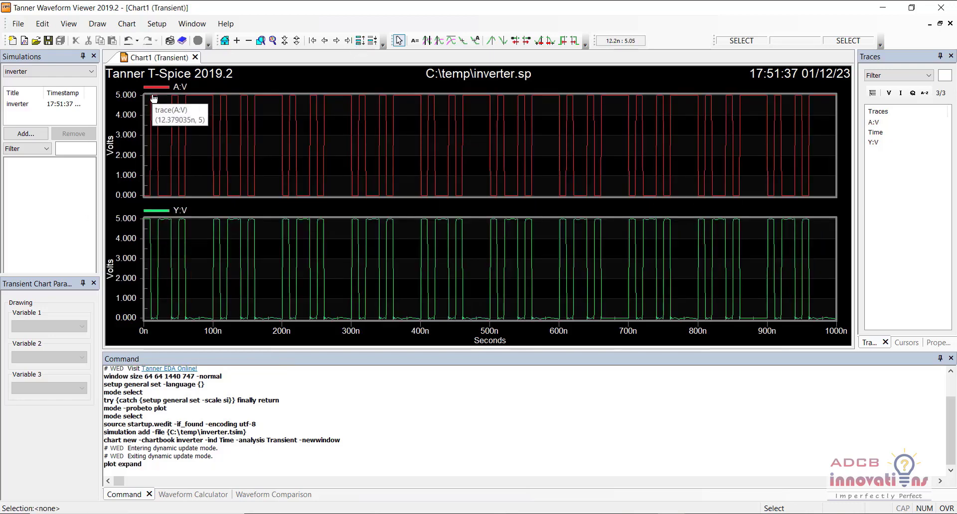
mouse_move(155, 98)
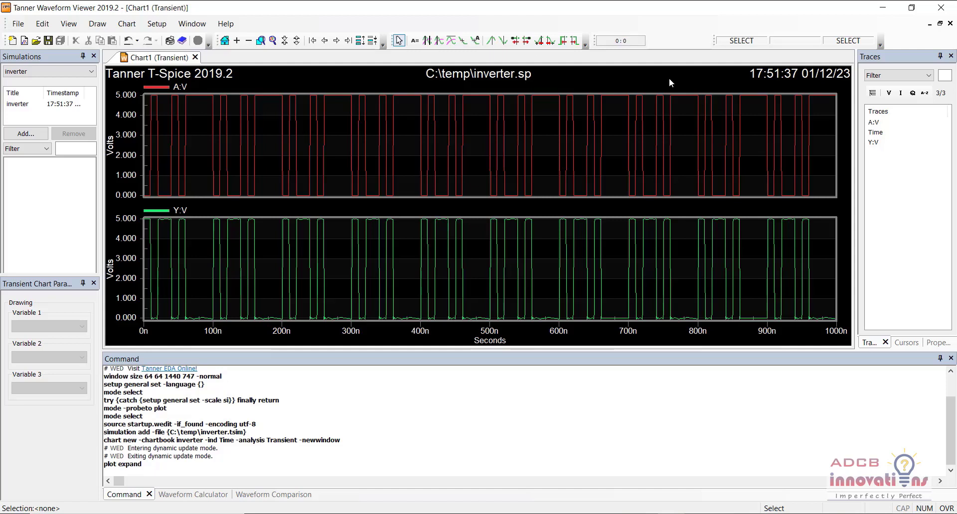
- Close the waveform viewer, the Simulation Status window and T-Spice to return to the S-Edit schematic
left_click(941, 9)
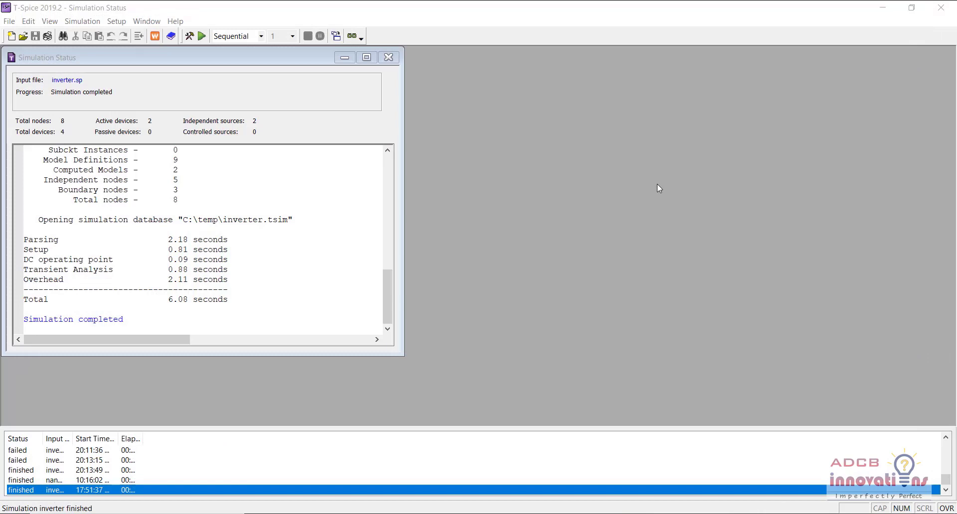
left_click(388, 58)
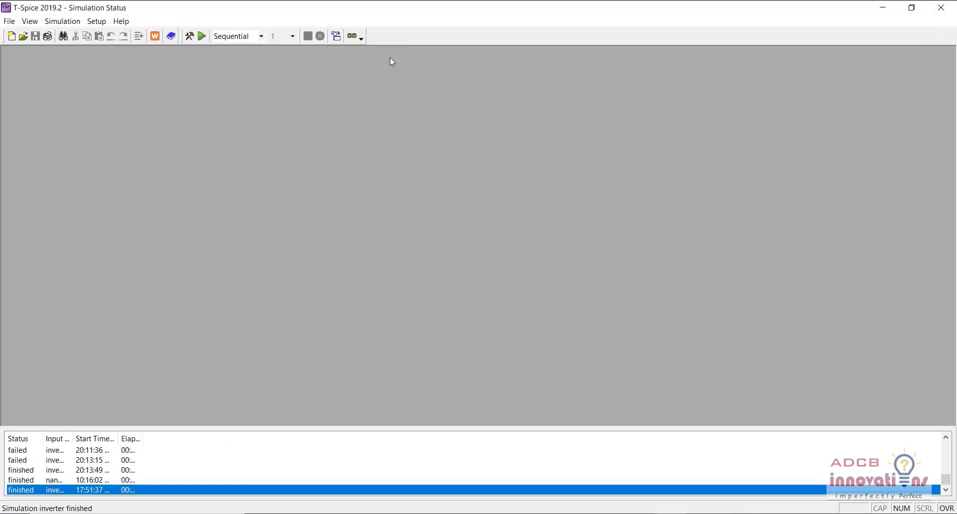
left_click(941, 8)
- Close the Find pane, display the properties of the input source V1 and examine its bit pattern
left_click(367, 270)
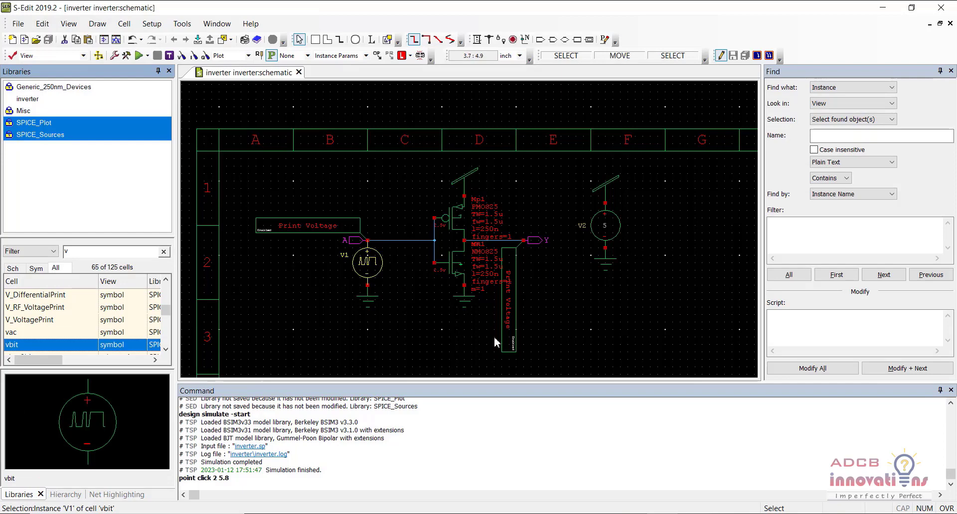
left_click(950, 70)
left_click(360, 263)
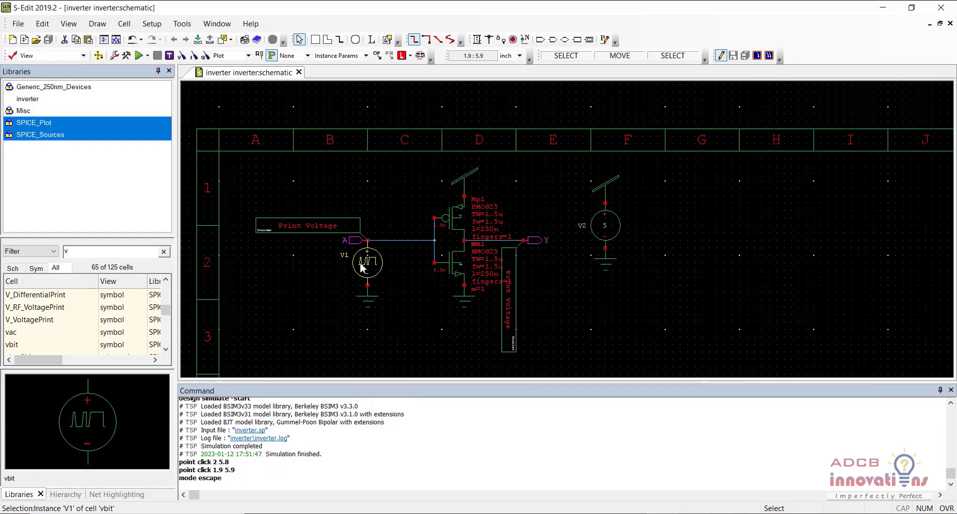
left_click(360, 262)
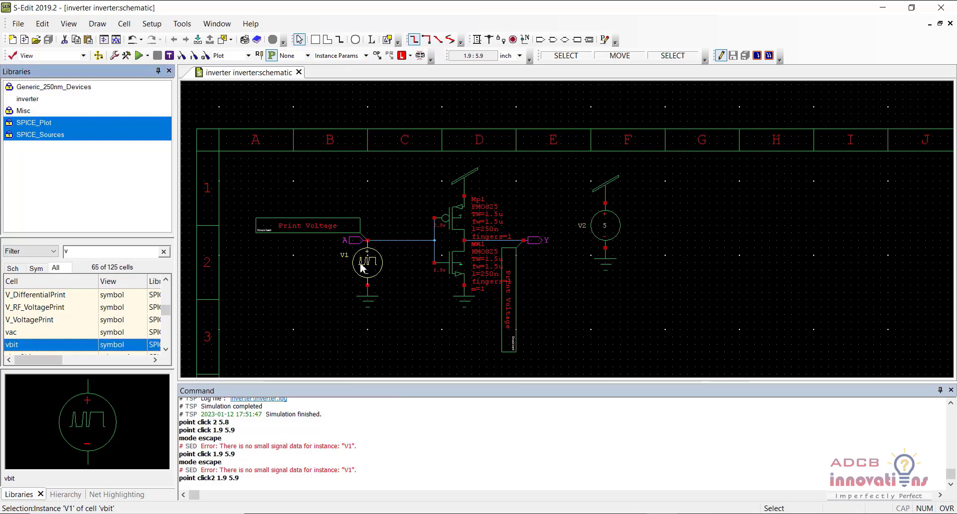
double_click(360, 263)
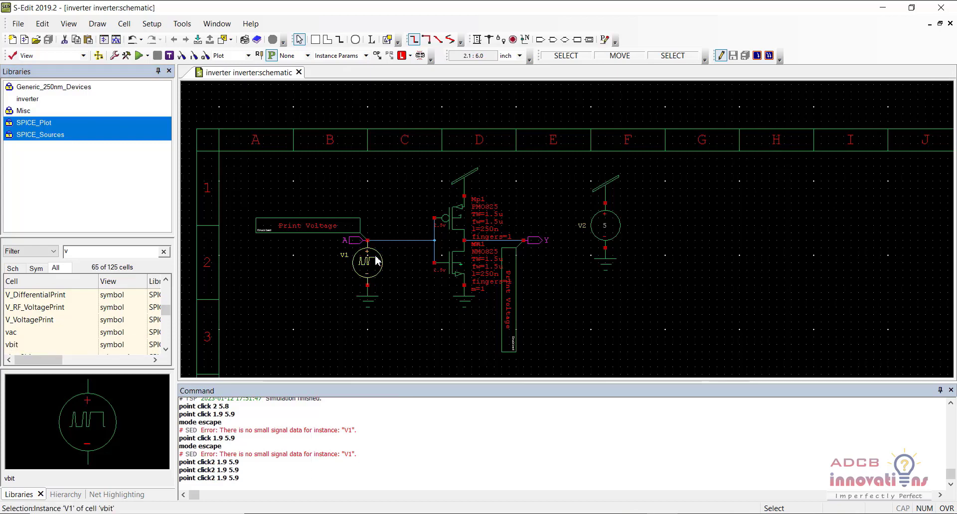
left_click(377, 259)
left_click(70, 24)
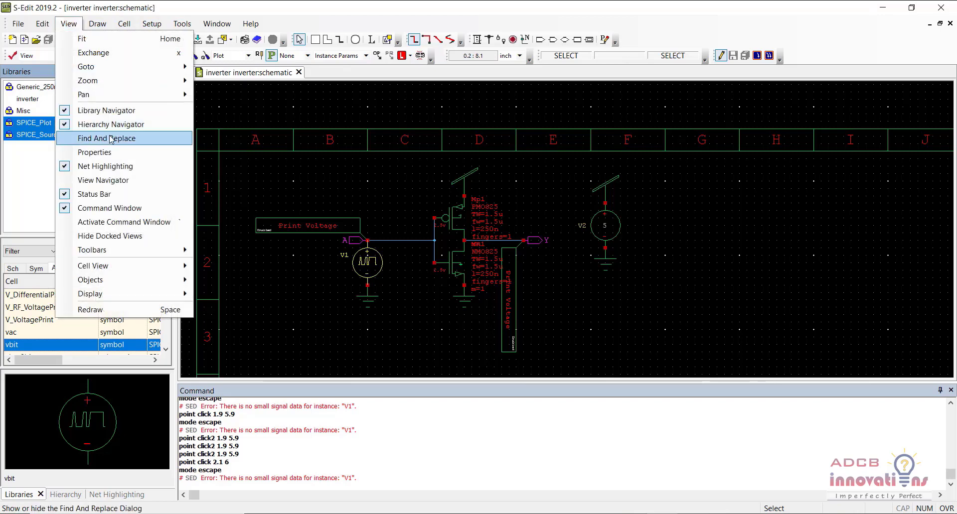
left_click(94, 152)
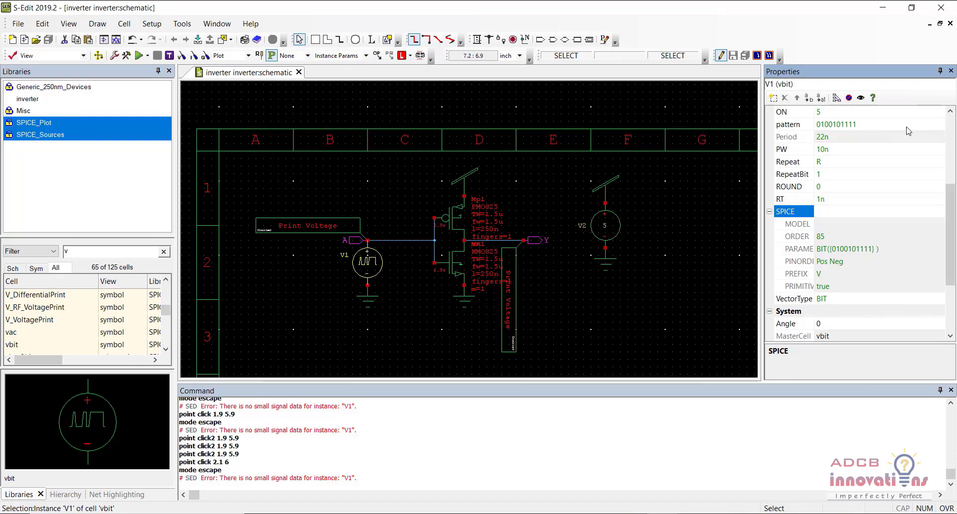
left_click(891, 124)
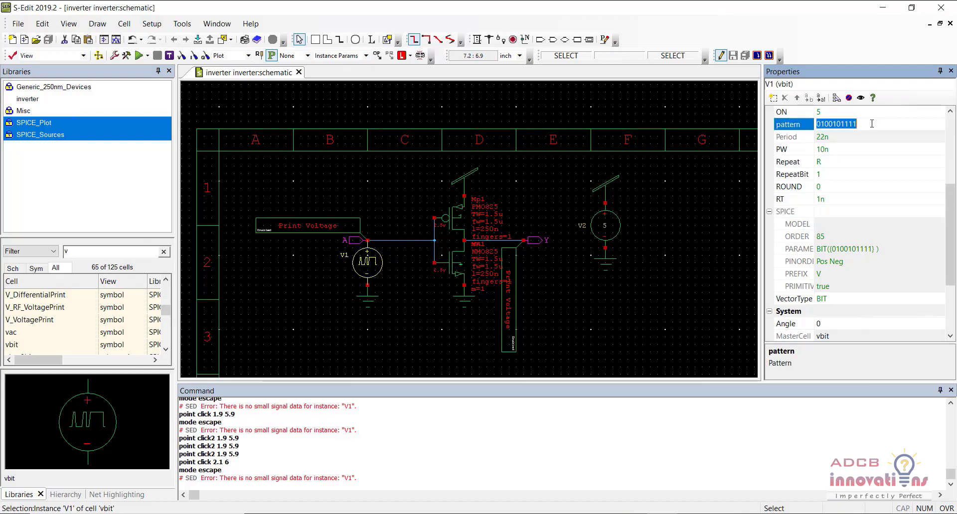
left_click(830, 123)
left_click(672, 241)
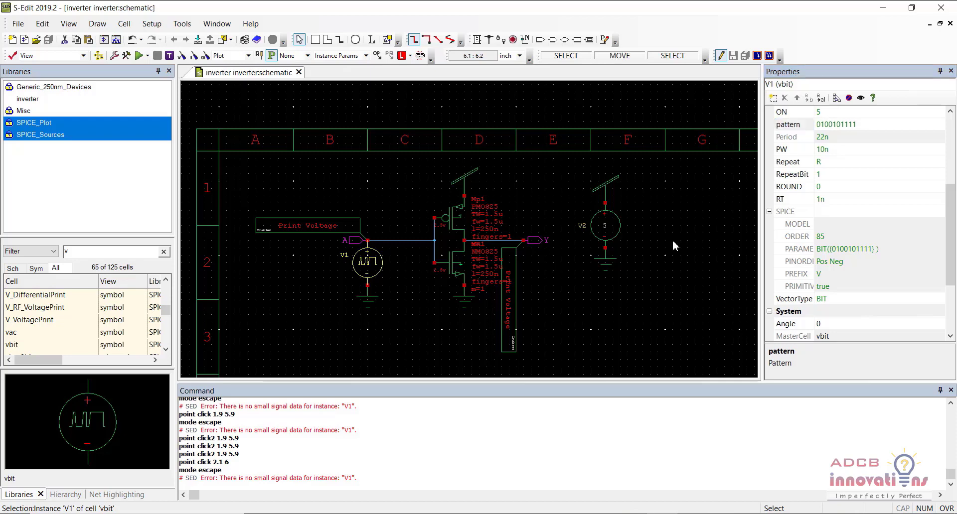
- Delete the Print Voltage instances from output Y and input A, and save the design
key("ctrl")
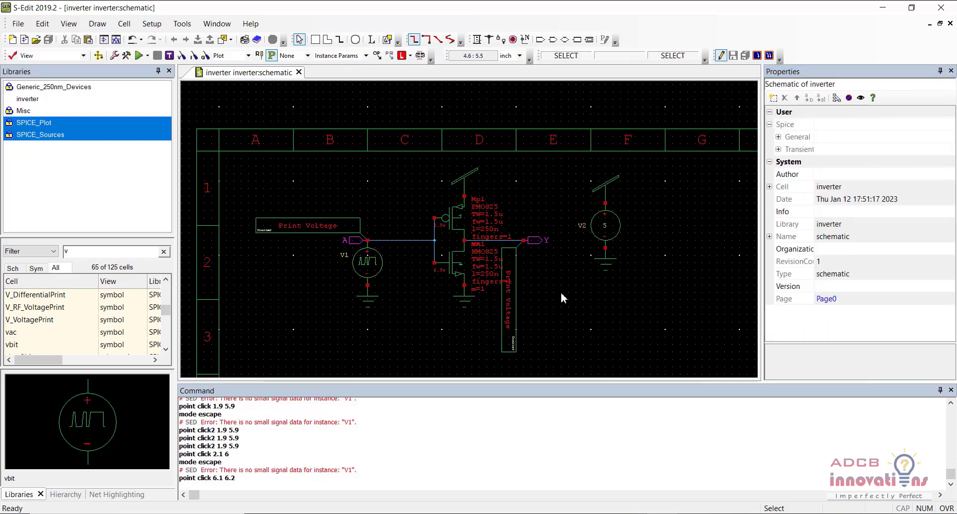
left_click(509, 330)
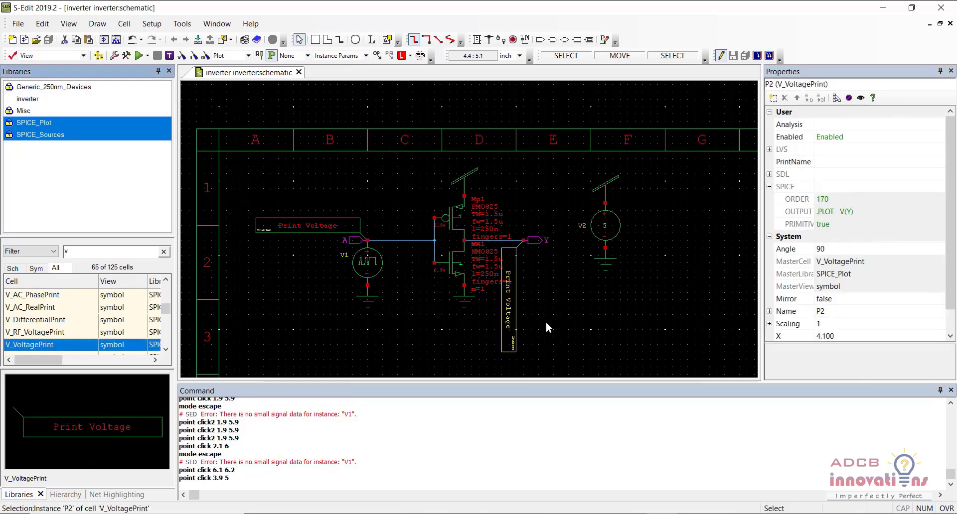
key("Delete")
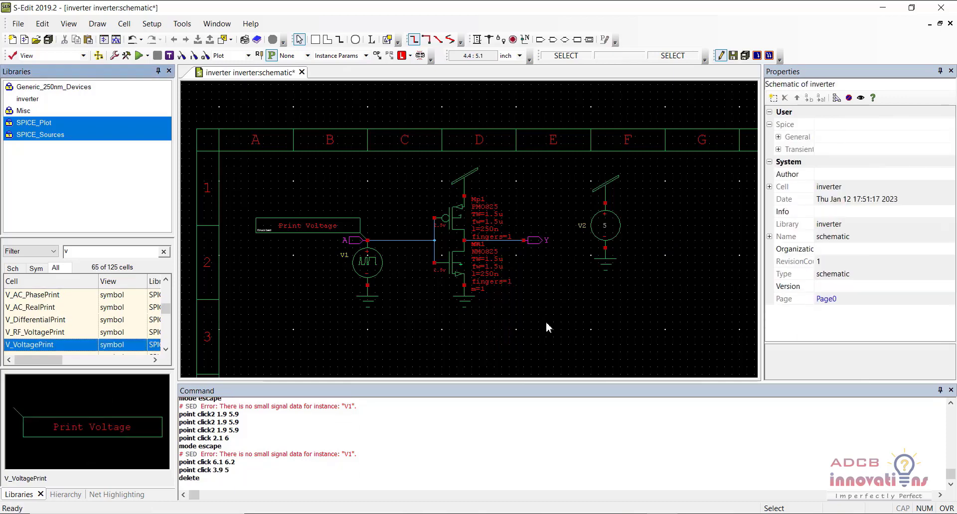
left_click(301, 233)
key("Delete")
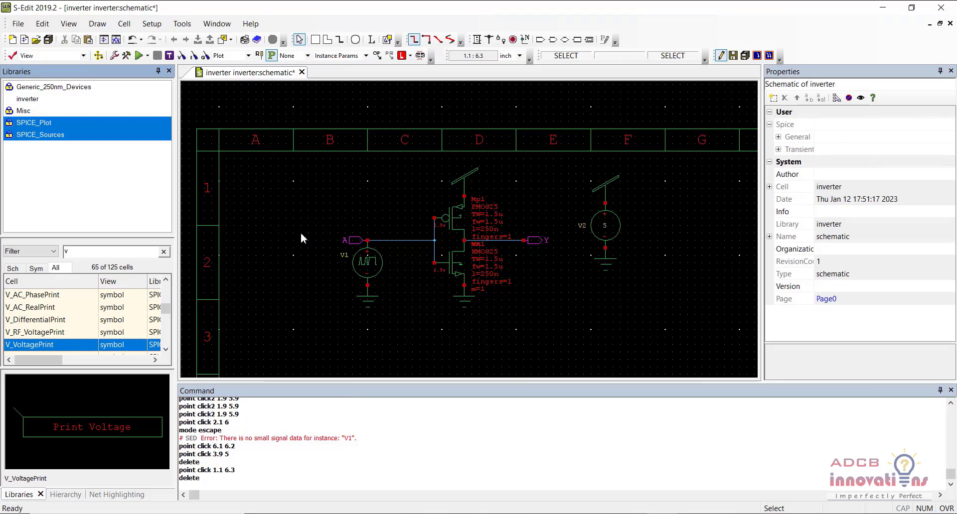
key("ctrl+s")
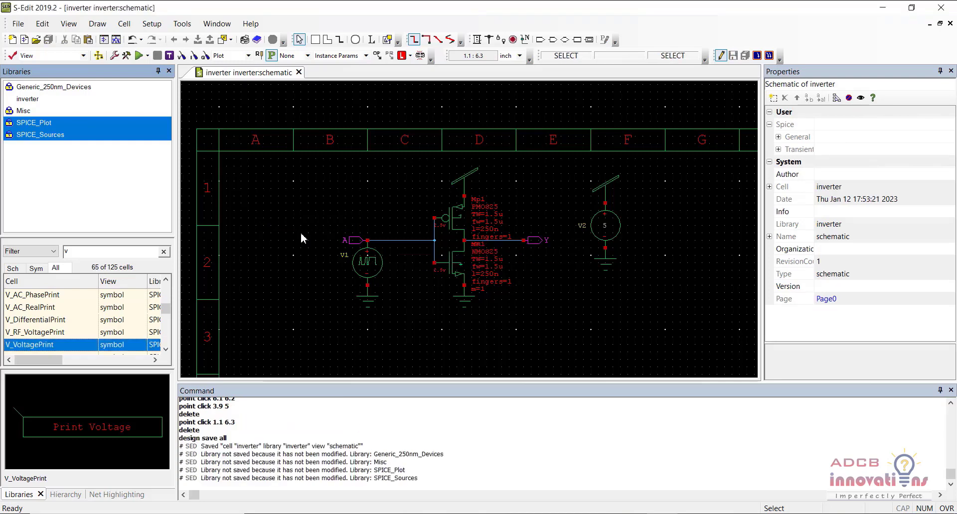
left_click(285, 270)
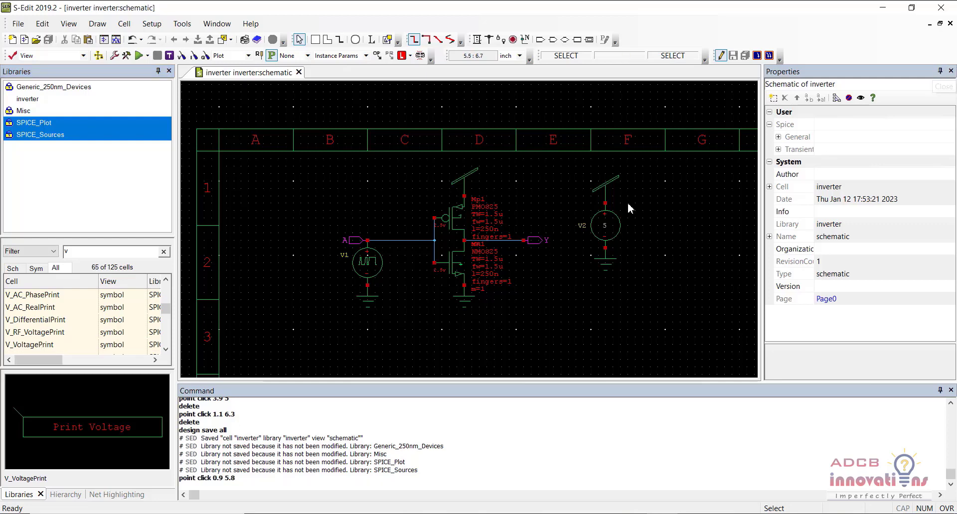
left_click_drag(642, 166, 561, 301)
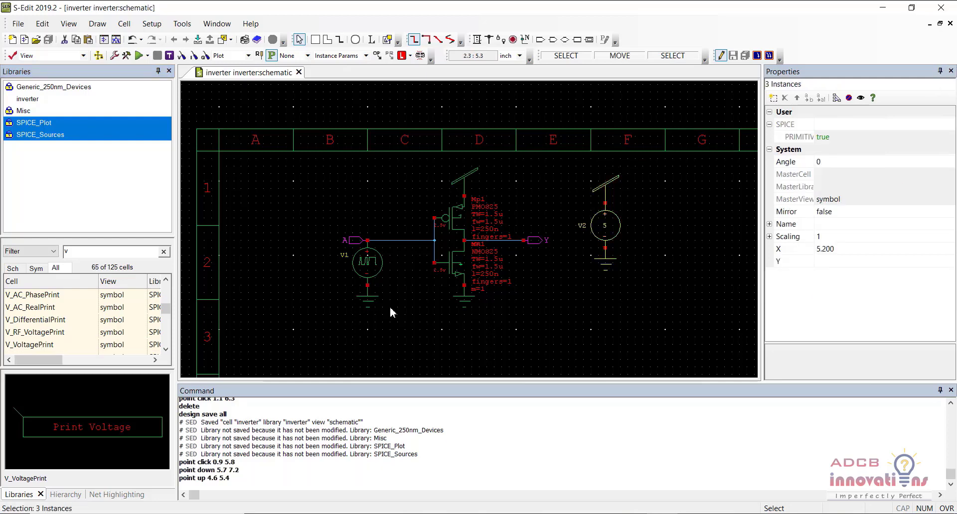
left_click_drag(404, 314, 330, 262)
left_click(330, 262)
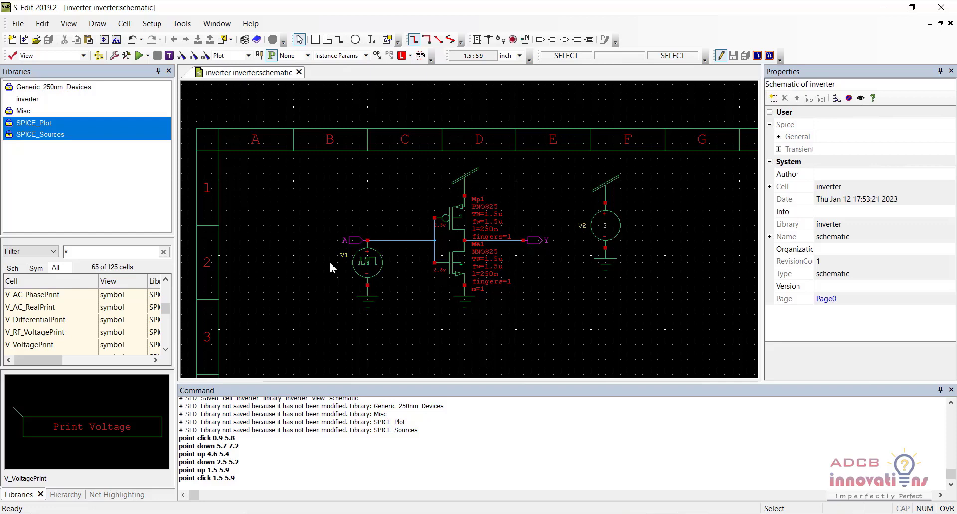
left_click_drag(330, 262, 397, 315)
left_click_drag(568, 300, 657, 307)
left_click(657, 306)
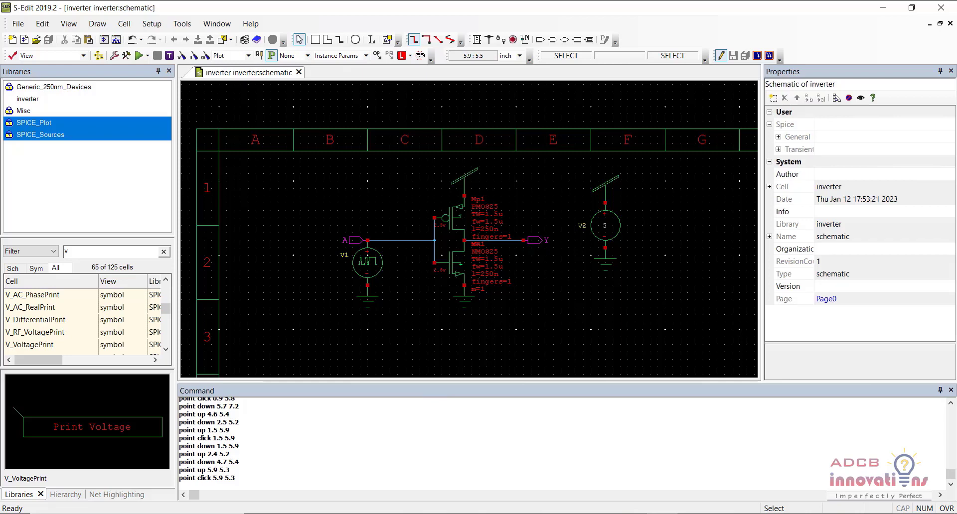
left_click_drag(642, 166, 568, 279)
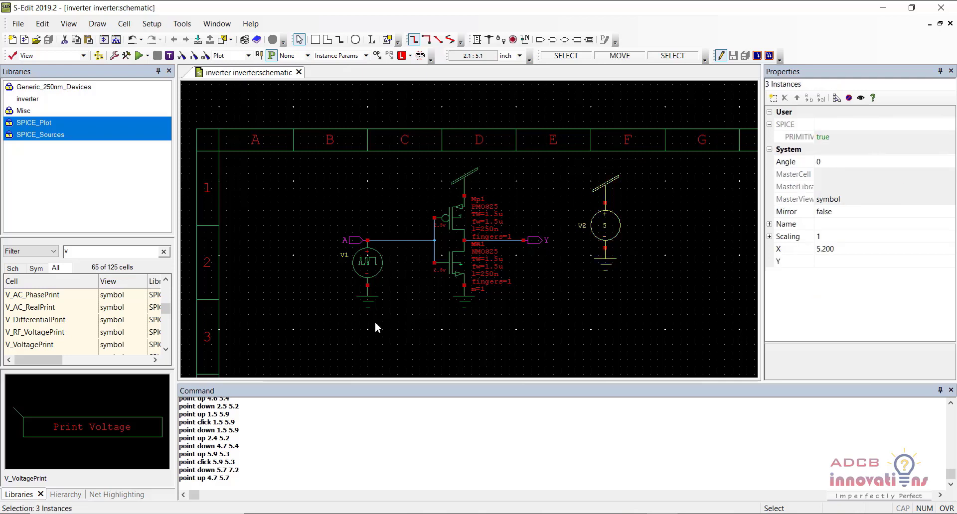
left_click_drag(397, 321, 345, 255)
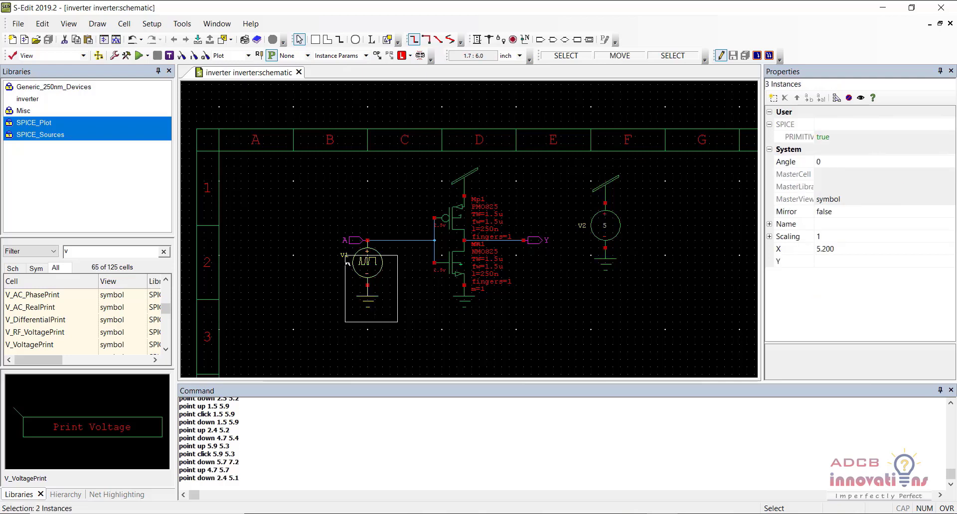
left_click(307, 307)
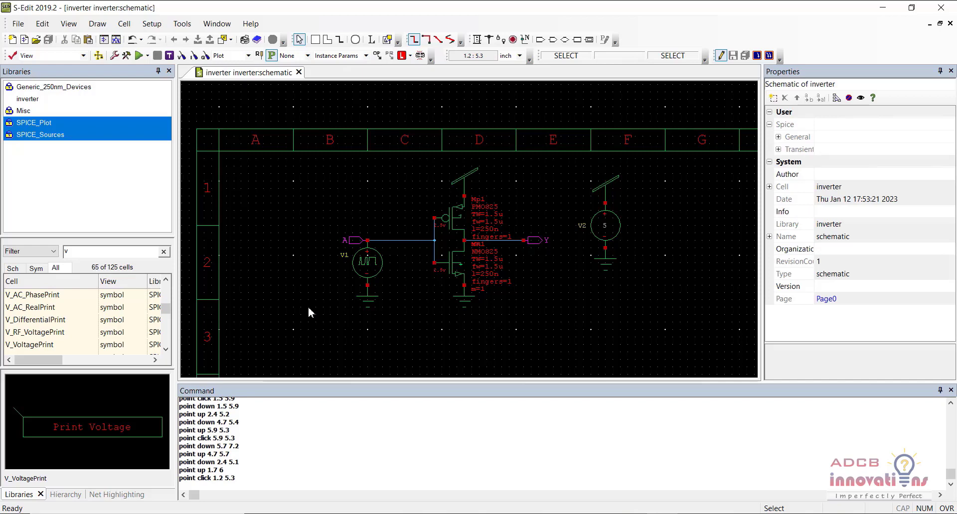
left_click_drag(338, 262, 390, 322)
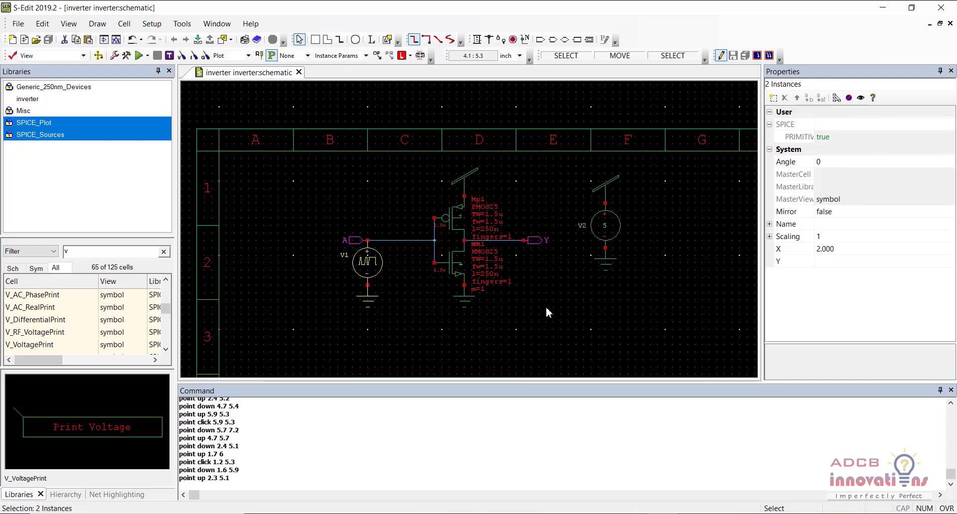
left_click_drag(592, 307, 643, 188)
left_click(642, 188)
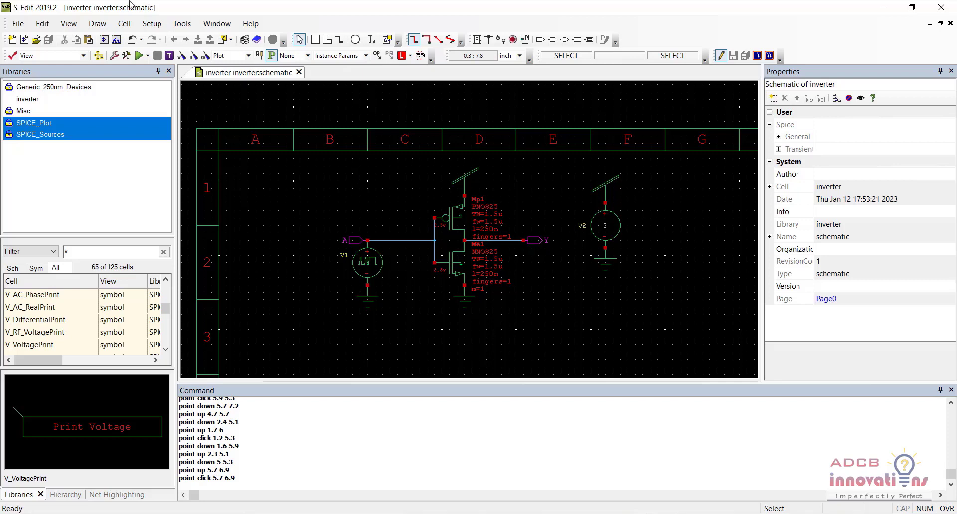
- Generate a symbol view from the inverter schematic in Replace mode with the default port settings and save the design
left_click(130, 26)
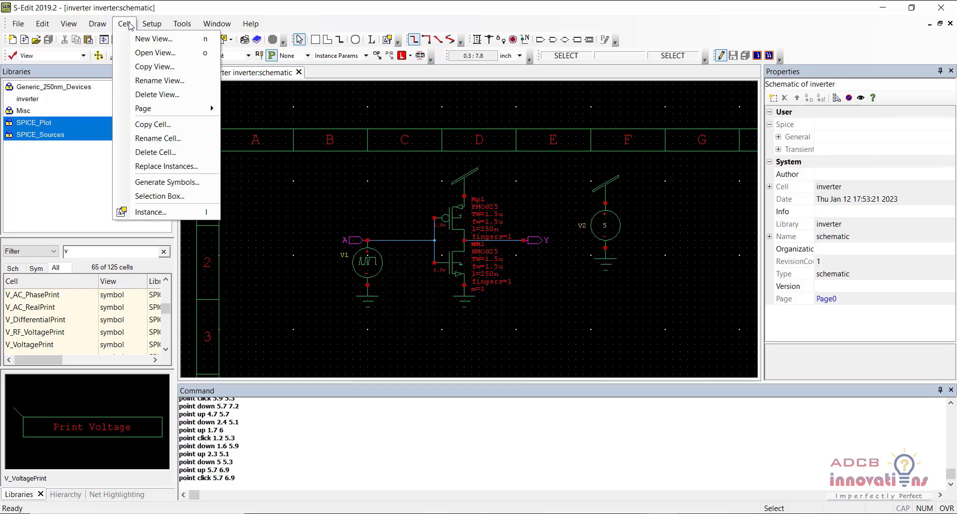
left_click(180, 187)
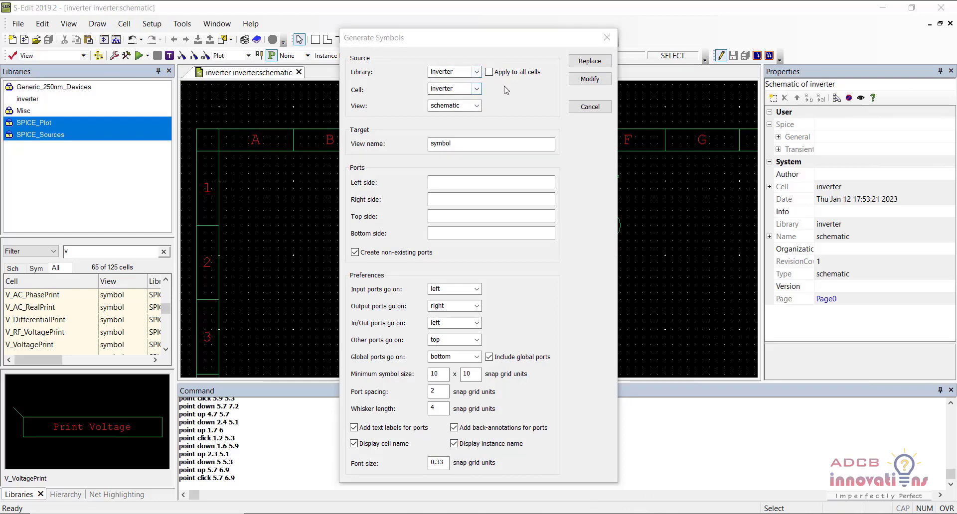
left_click(590, 60)
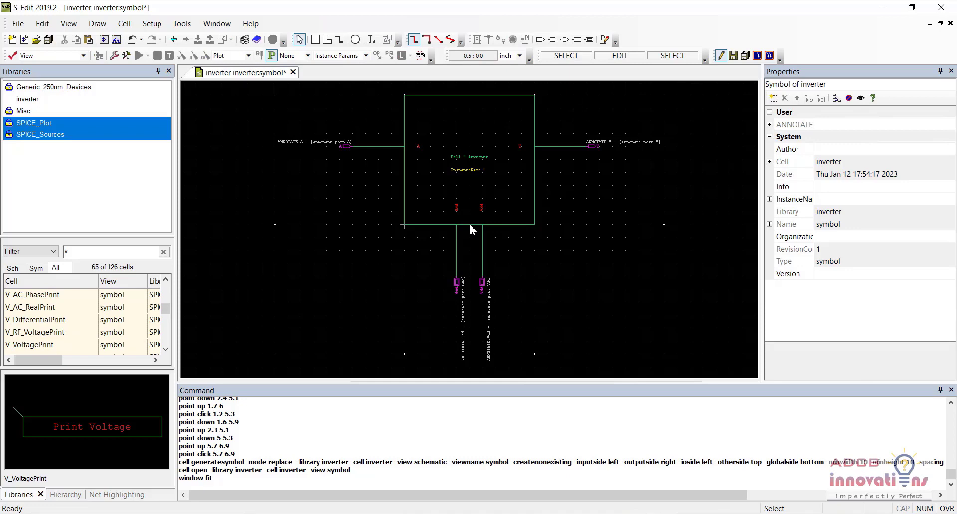
key("ctrl+s")
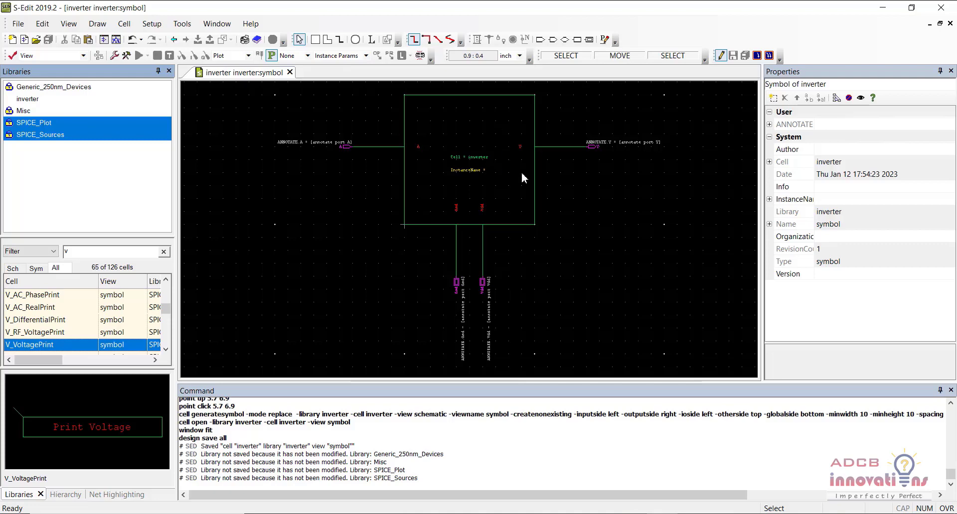
- Create a schematic view for a new cell named inv_sym in the inverter library and save it
left_click(73, 99)
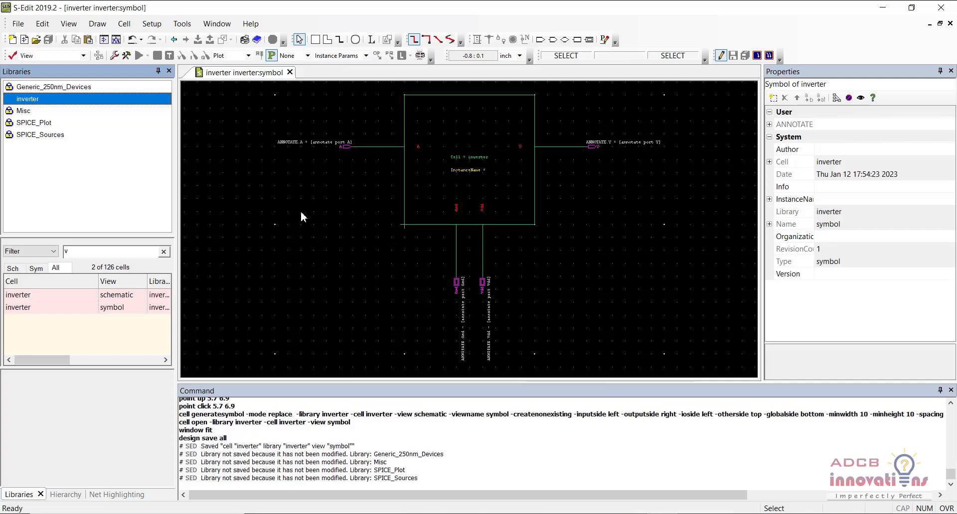
left_click(124, 24)
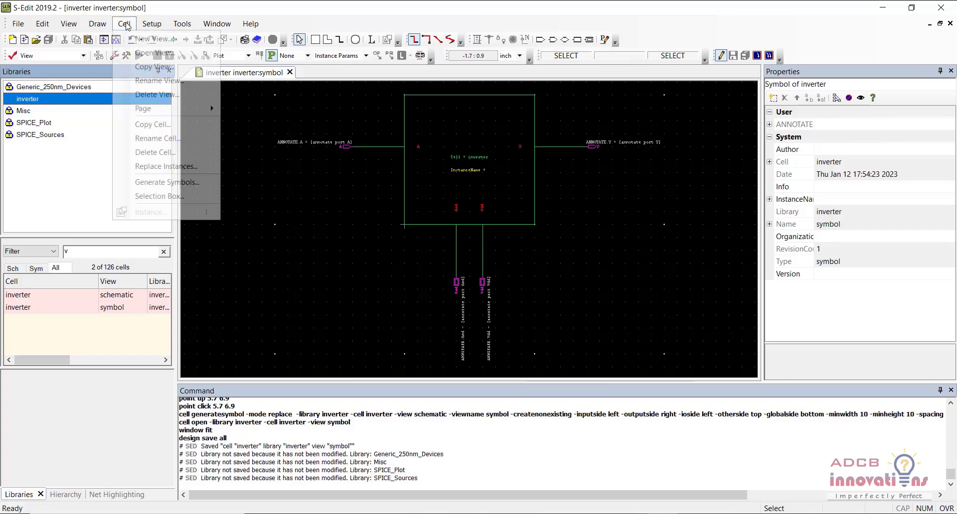
left_click(141, 42)
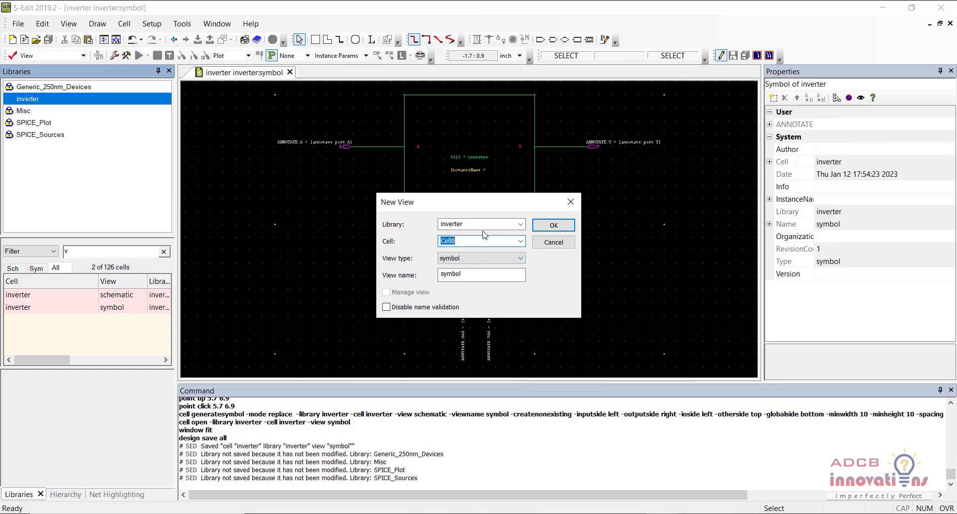
type("inv_sym")
left_click(509, 259)
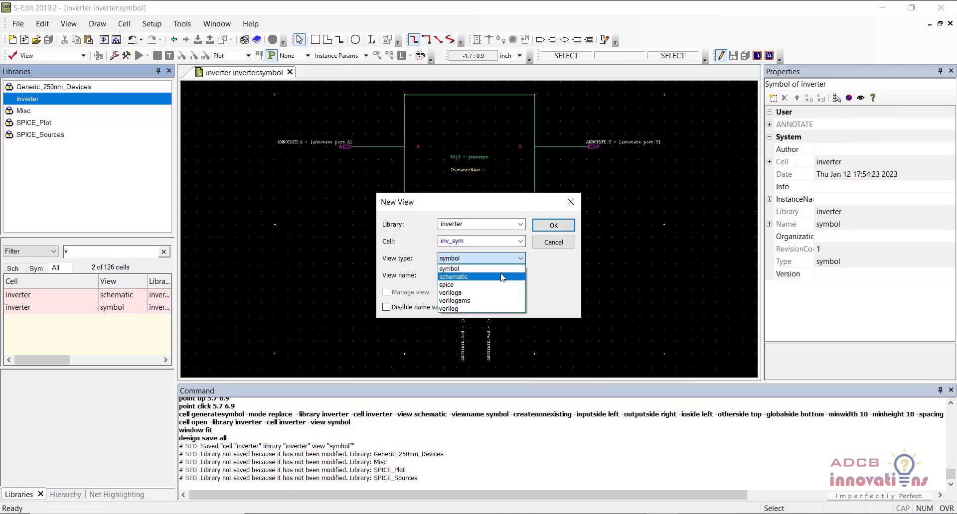
left_click(502, 277)
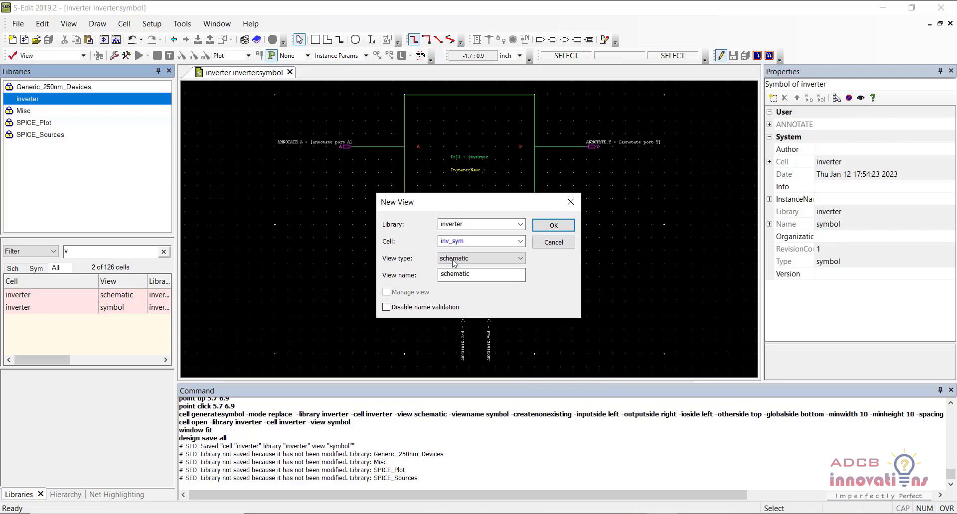
left_click(550, 228)
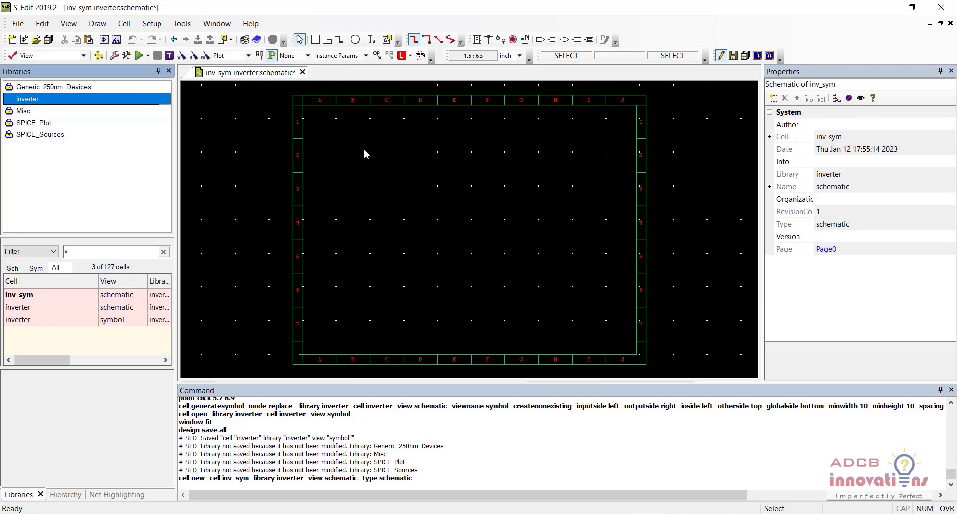
left_click(375, 170)
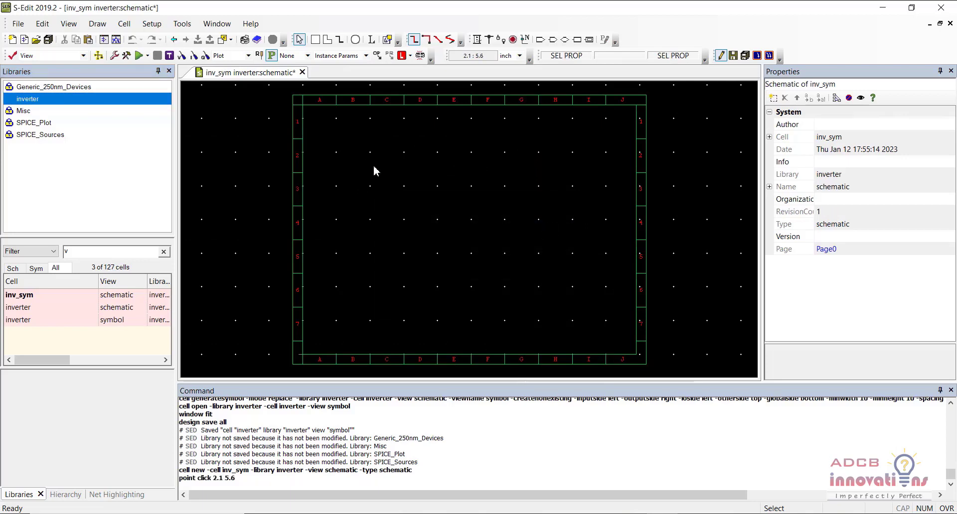
key("ctrl+s")
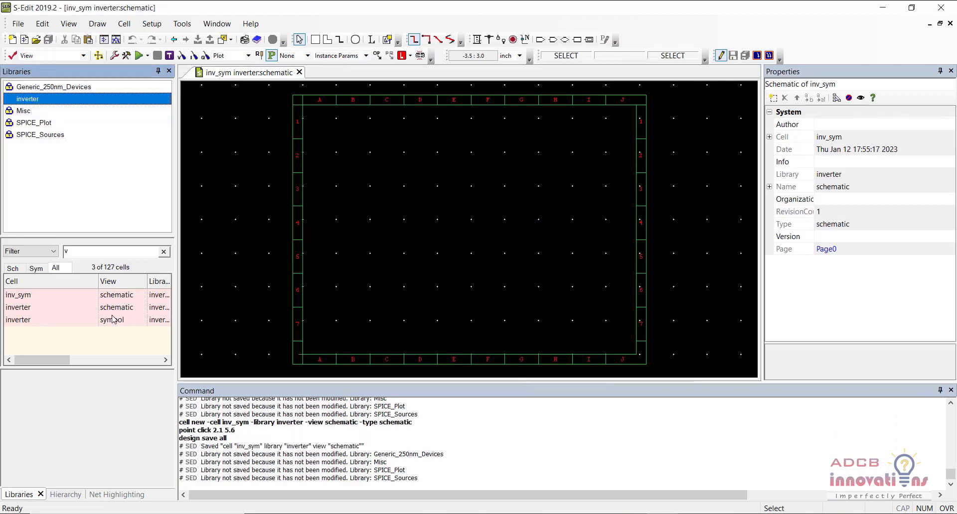
- Place one instance of the inverter symbol from the inverter library near the middle of the inv_sym schematic sheet
left_click(34, 321)
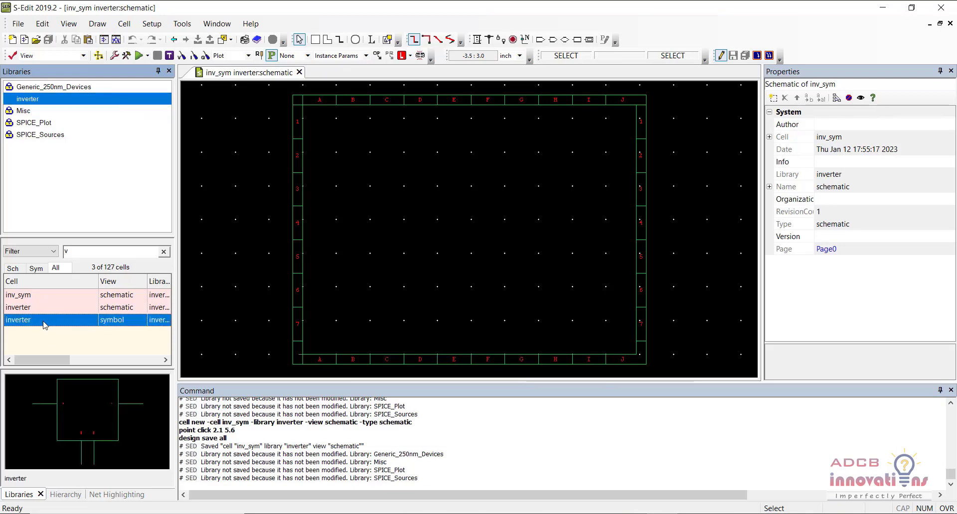
right_click(44, 323)
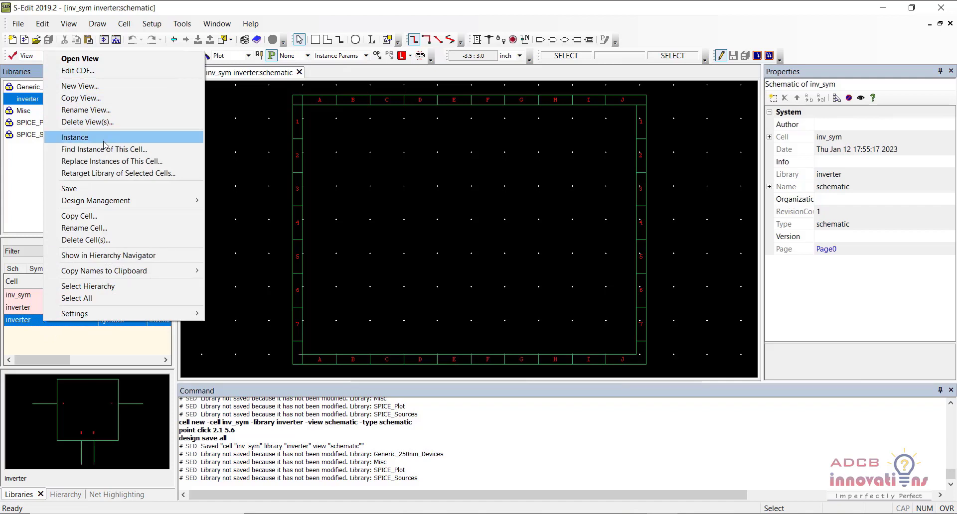
left_click(41, 185)
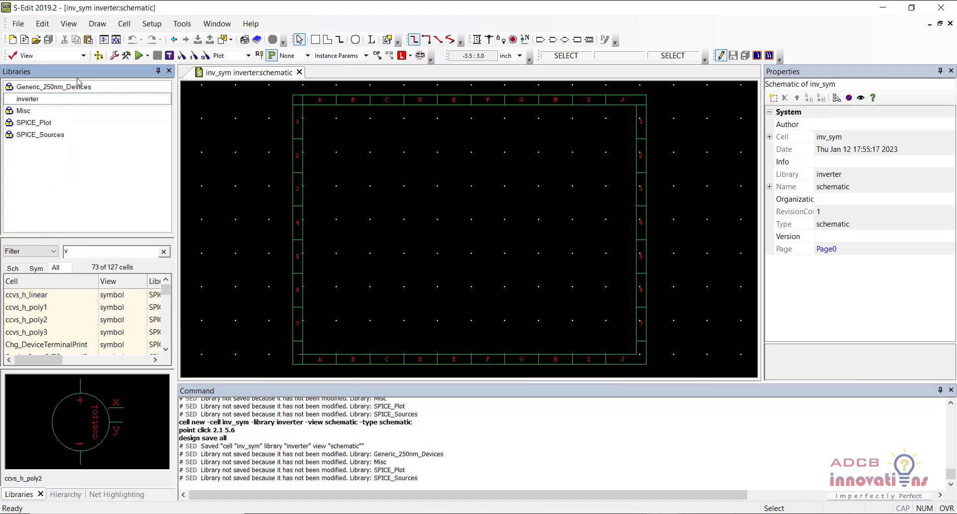
left_click(72, 99)
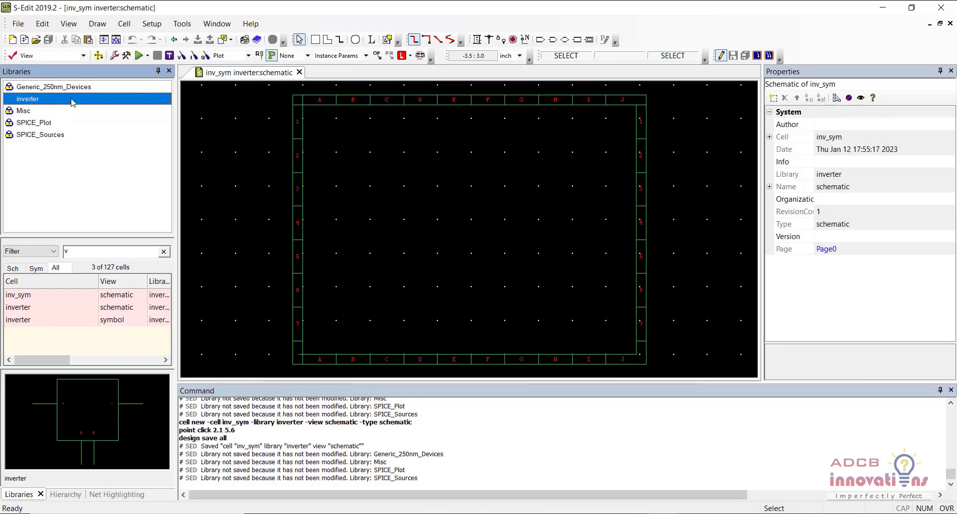
left_click(67, 321)
right_click(66, 321)
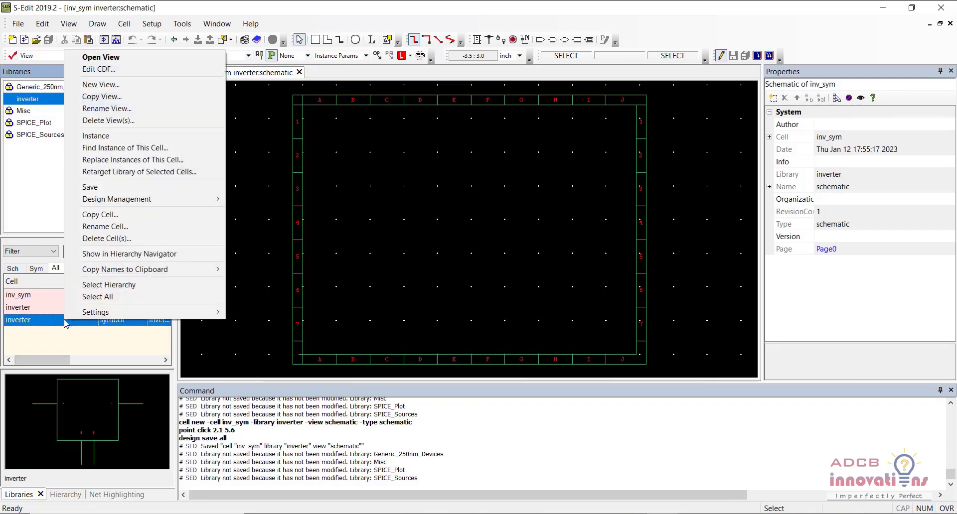
left_click(117, 139)
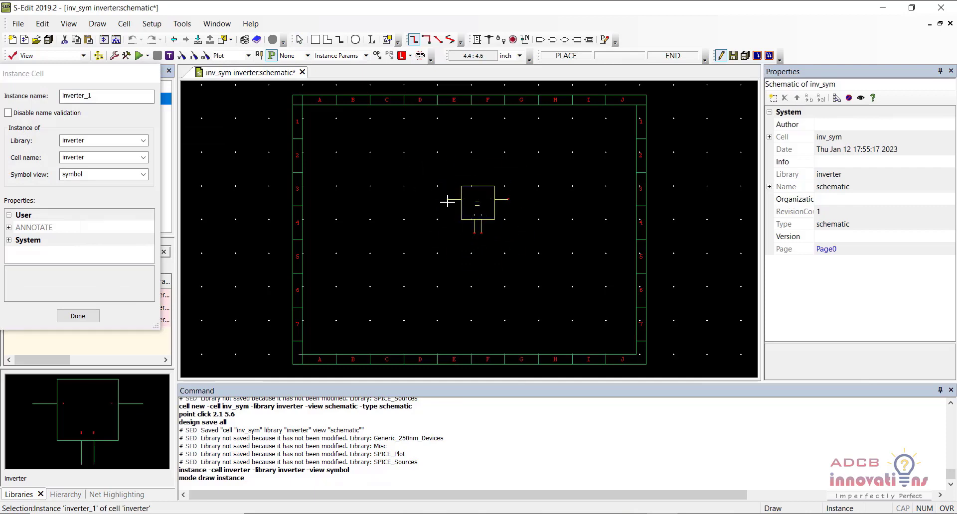
left_click(440, 196)
key("Escape")
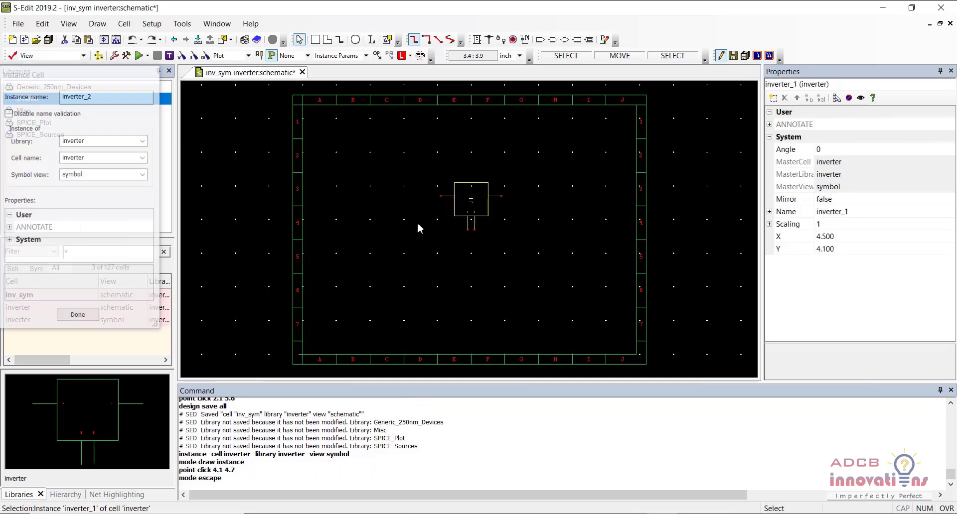
- Add an input port named A at the end of the inverter symbol's A pin
key("plus")
key("plus")
key("plus")
key("plus")
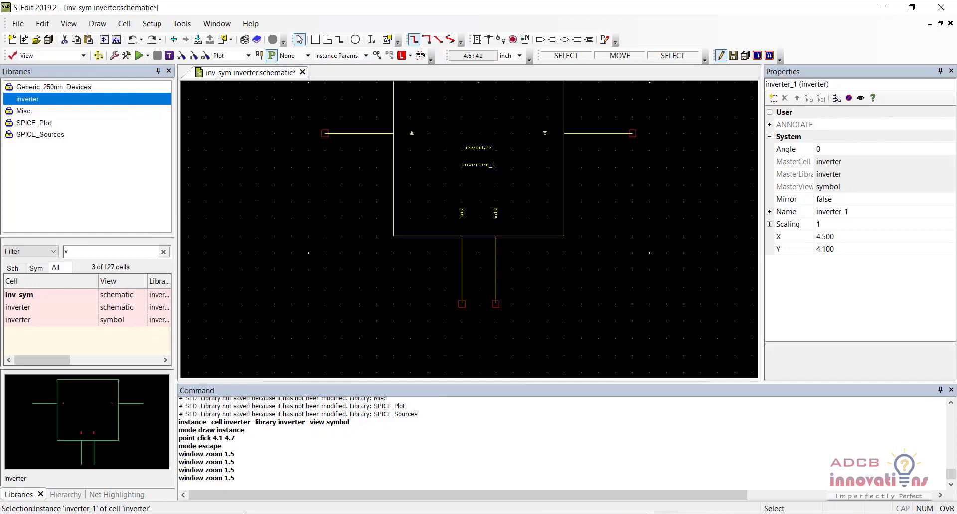
left_click(683, 202)
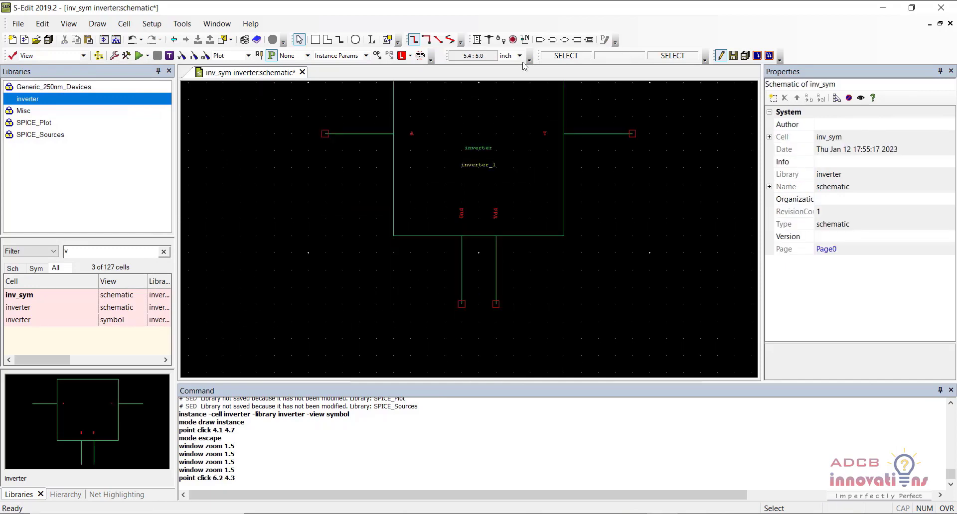
left_click(539, 42)
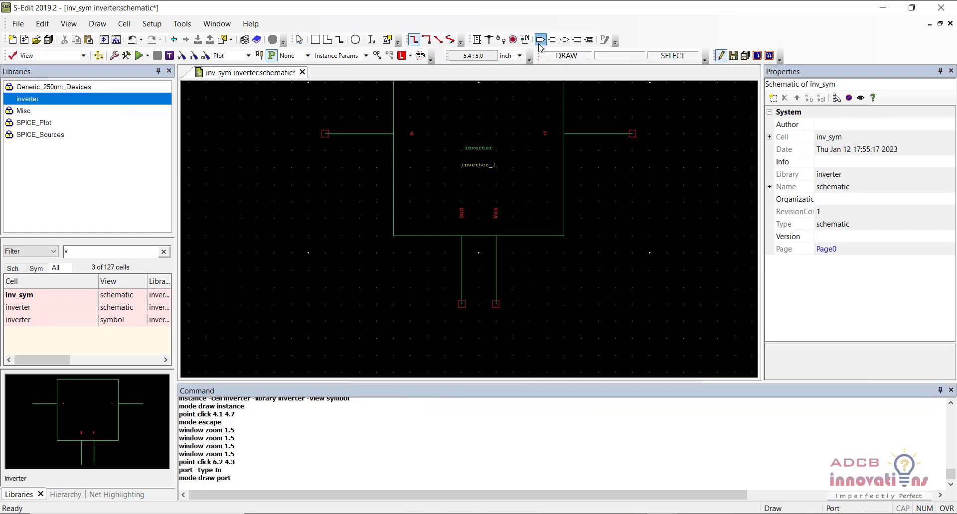
left_click(325, 133)
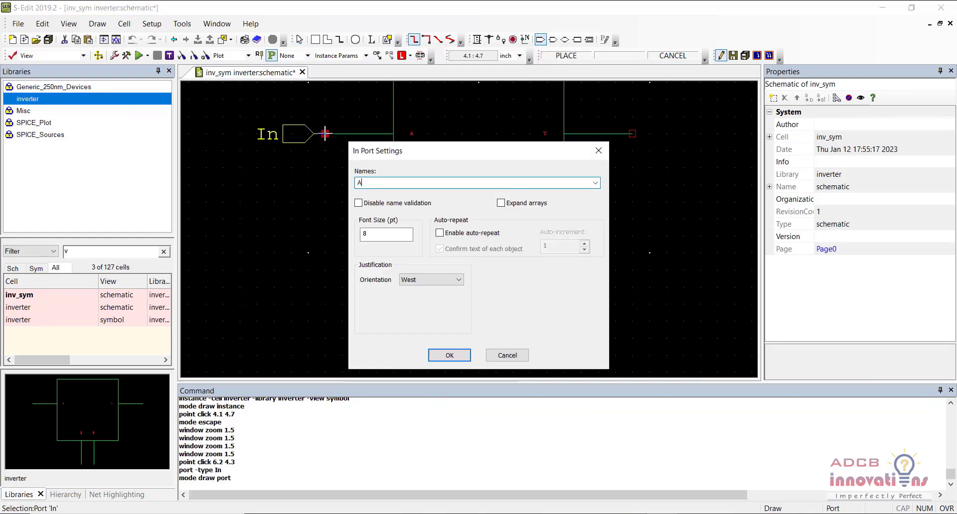
key("Return")
- Add an output port named Y at the end of the inverter symbol's Y pin
left_click(552, 40)
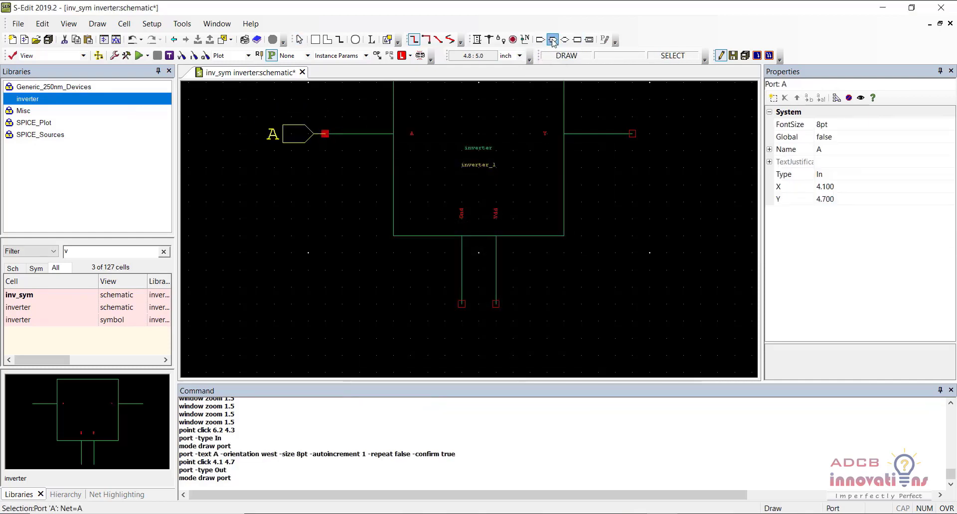
left_click(632, 134)
type("Y")
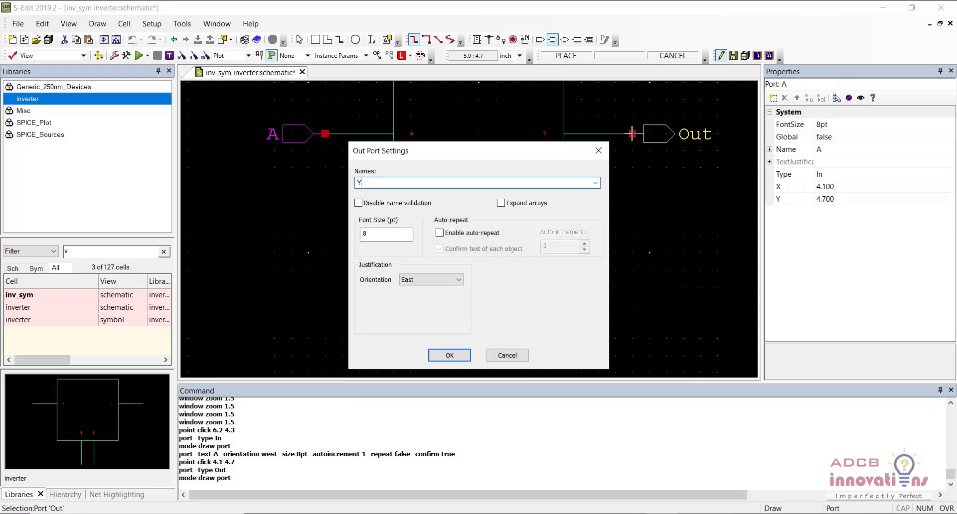
key("Return")
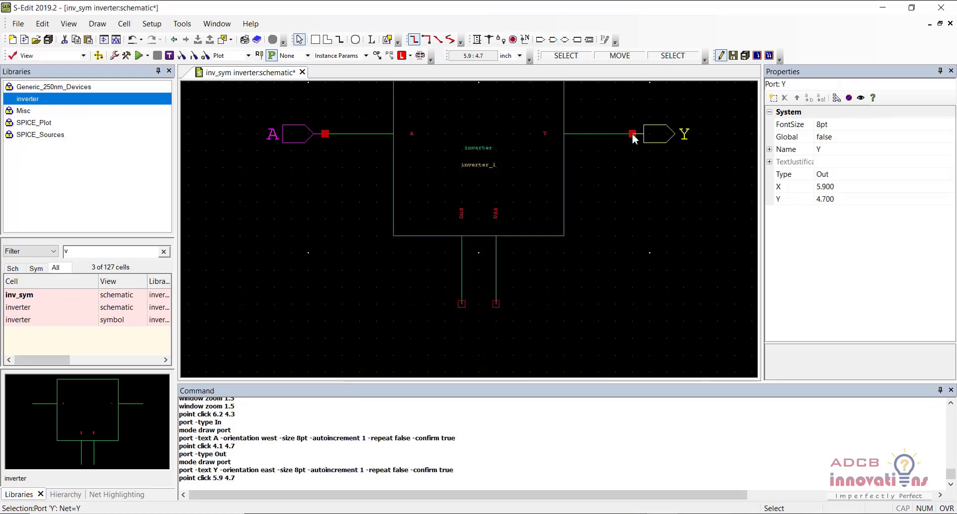
- Find the Vdd cell across all libraries and place one instance, rotated to 90 degrees, on the inverter symbol's Vdd pin
left_click(164, 252)
type("v")
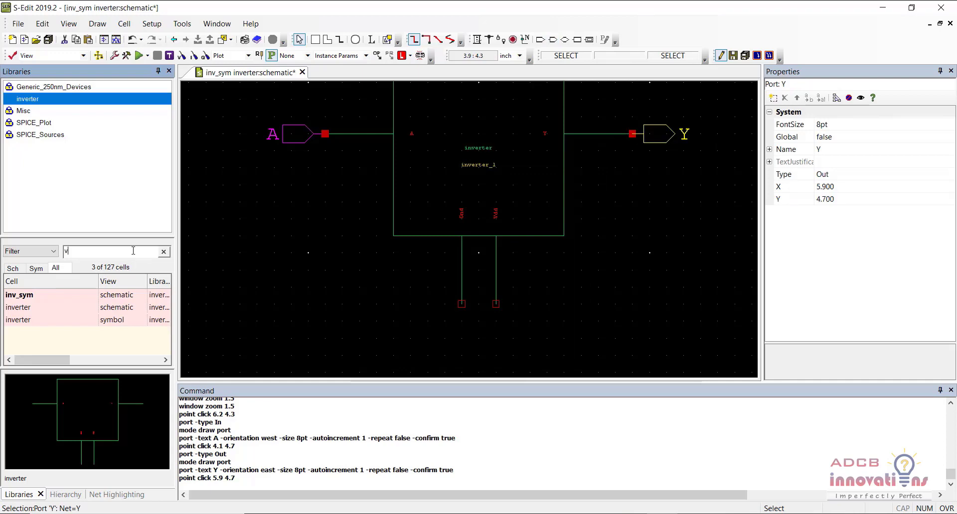
type("dd")
left_click(55, 136)
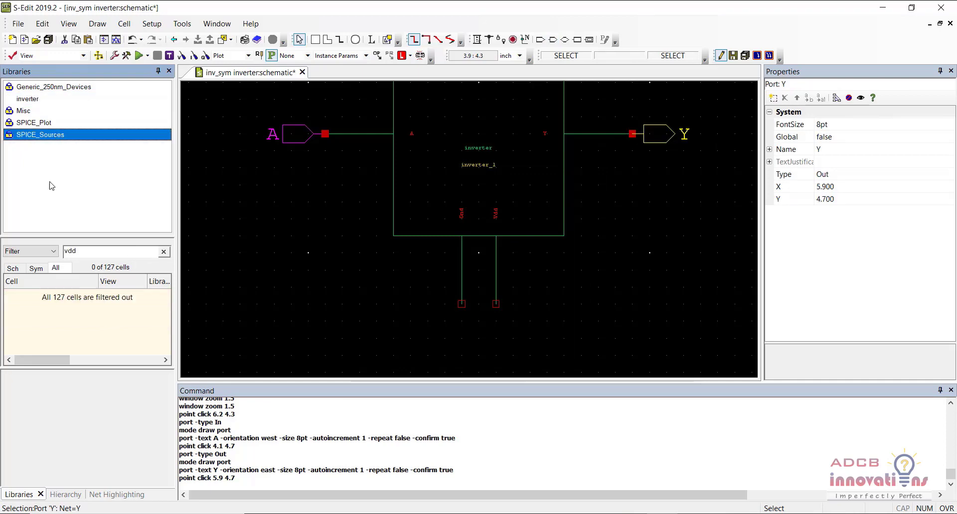
left_click(51, 196)
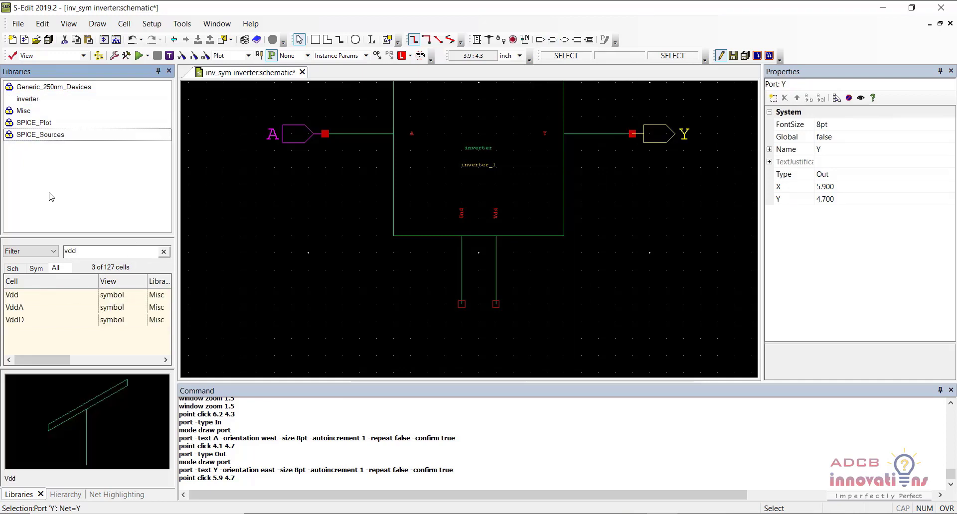
right_click(57, 298)
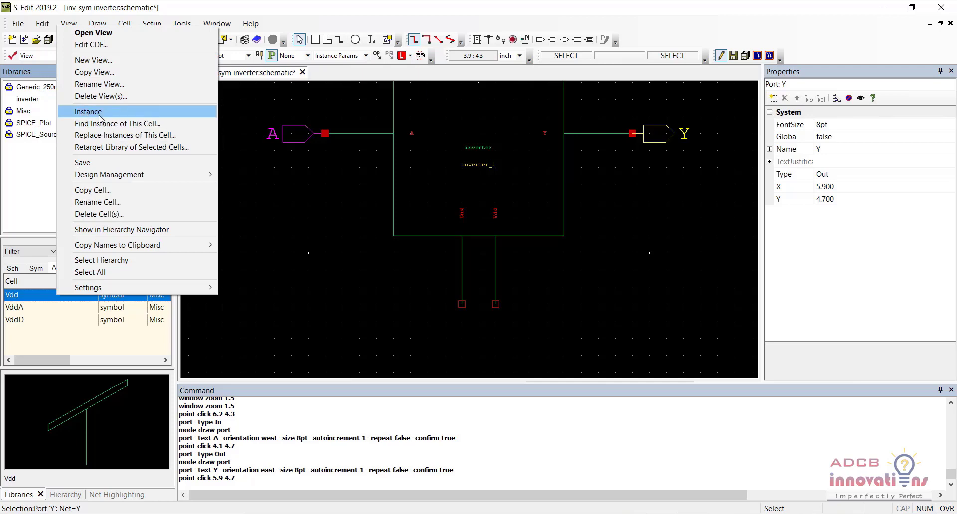
left_click(99, 115)
key("r")
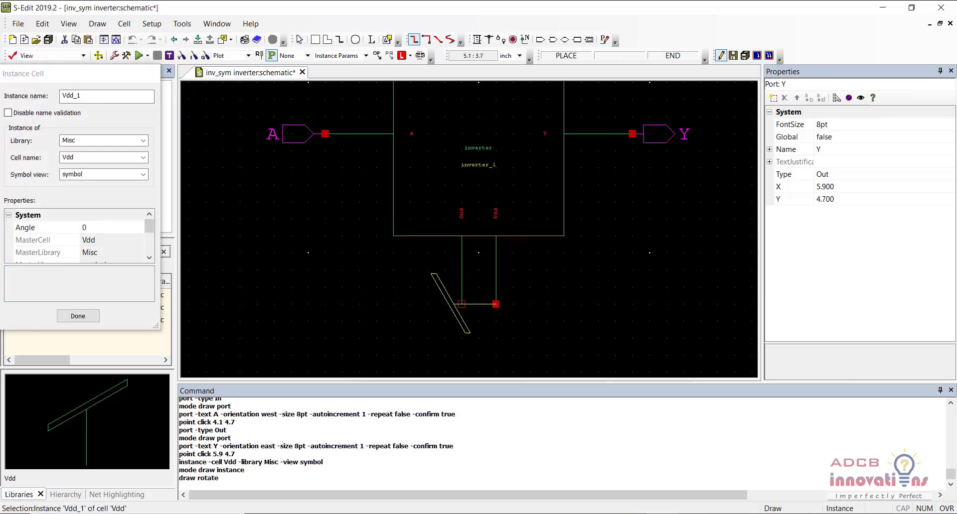
key("r")
key("r")
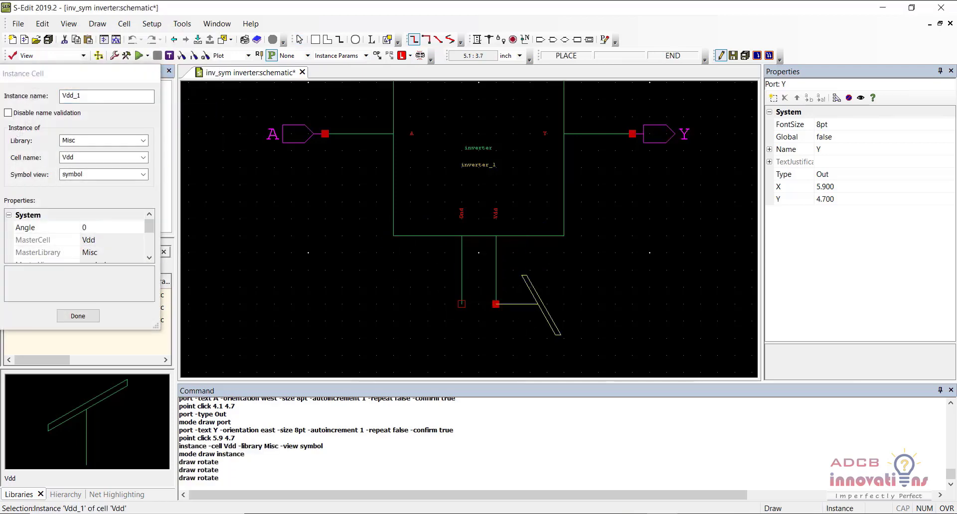
left_click(495, 304)
key("Escape")
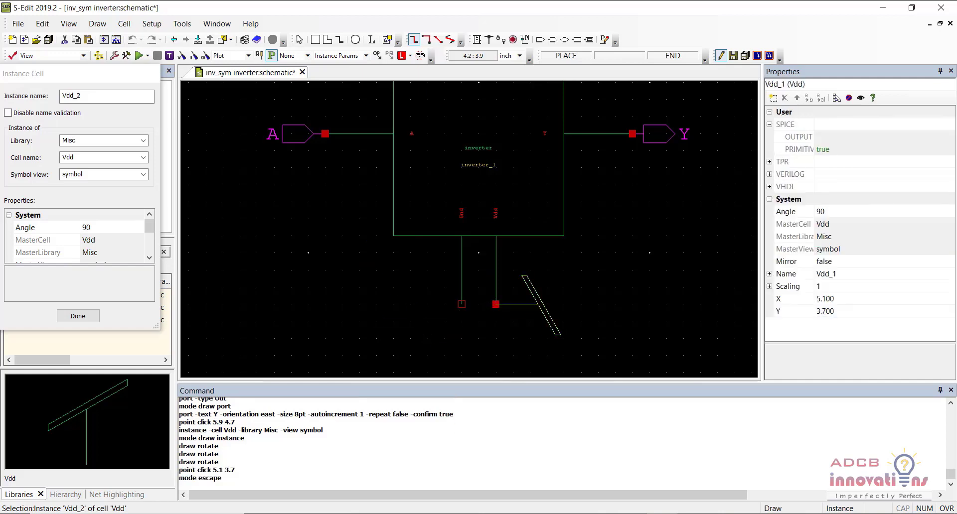
- Place an unrotated Gnd instance from the Misc library on the inverter symbol's Gnd pin and save the design
double_click(98, 252)
type("gnd")
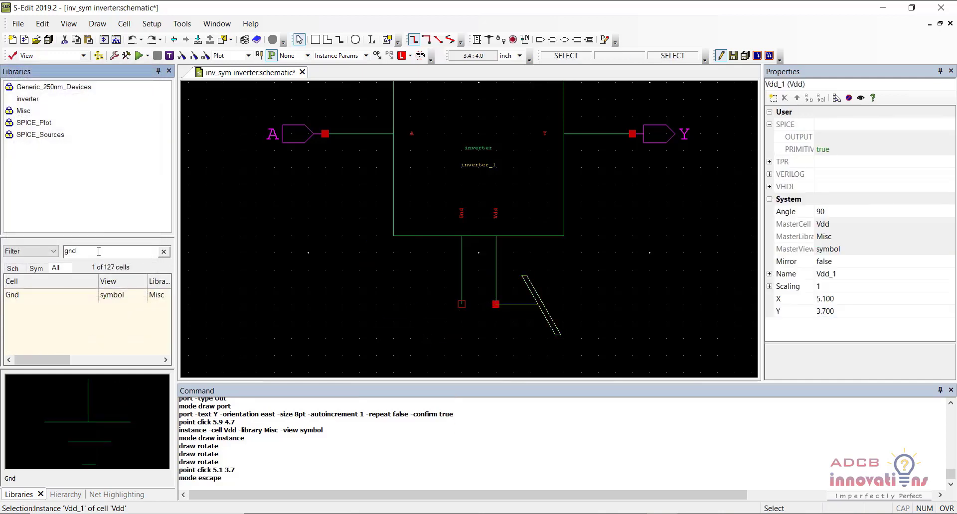
left_click(77, 293)
right_click(77, 293)
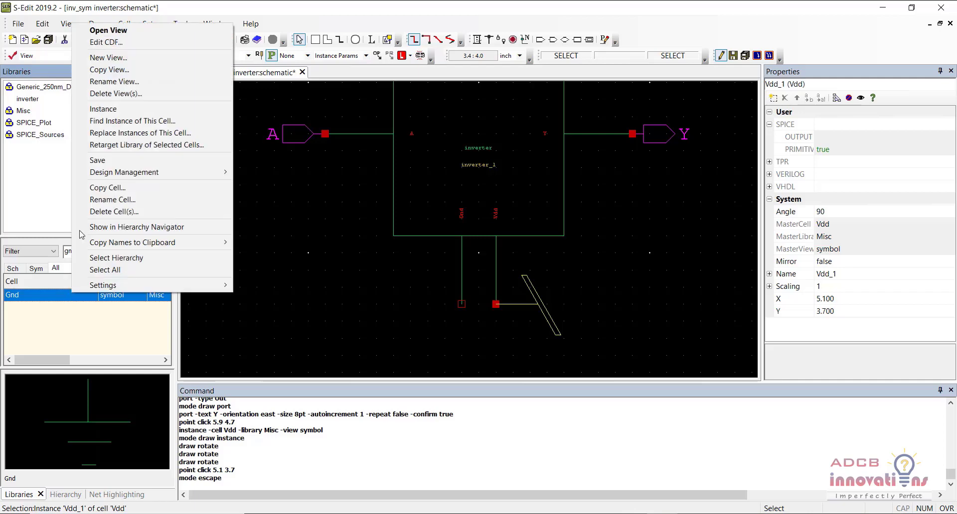
left_click(103, 109)
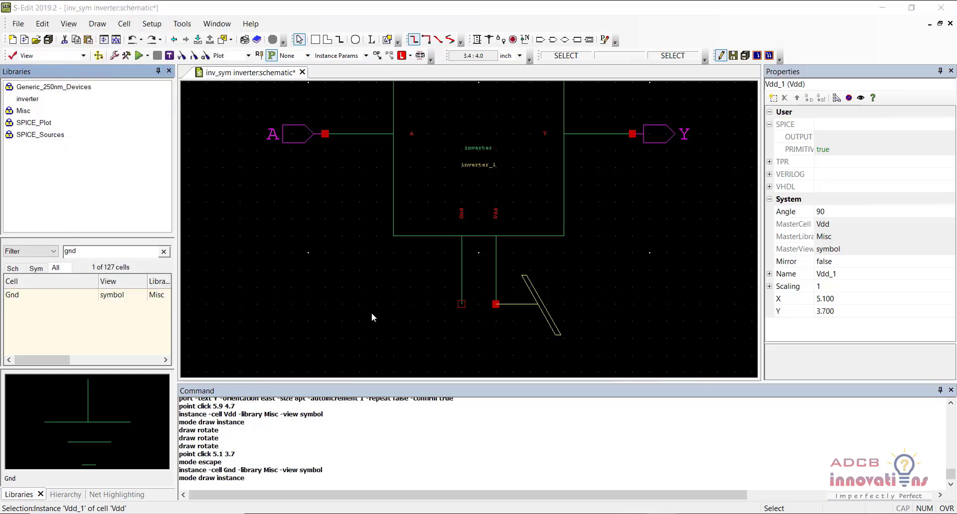
left_click(461, 305)
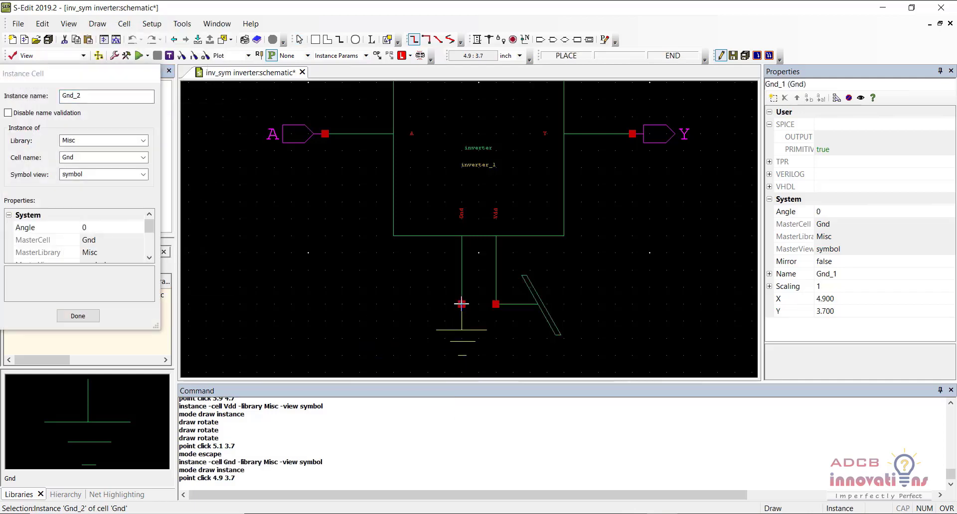
key("Escape")
left_click(377, 305)
key("ctrl+s")
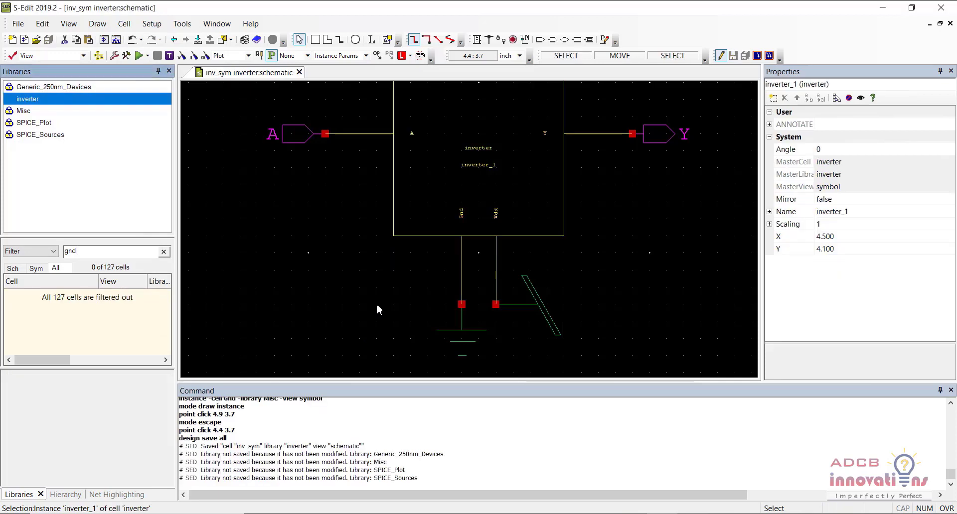
- Place a V_VoltagePrint instance from the SPICE_Plot library, rotated to 180 degrees, on the connection point of input port A
left_click(274, 255)
left_click(62, 160)
left_click(42, 122)
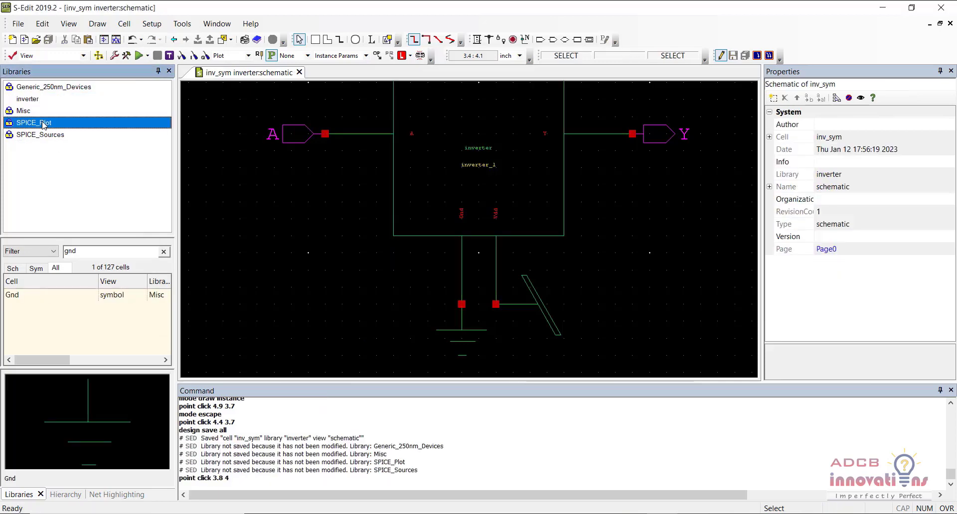
left_click(163, 252)
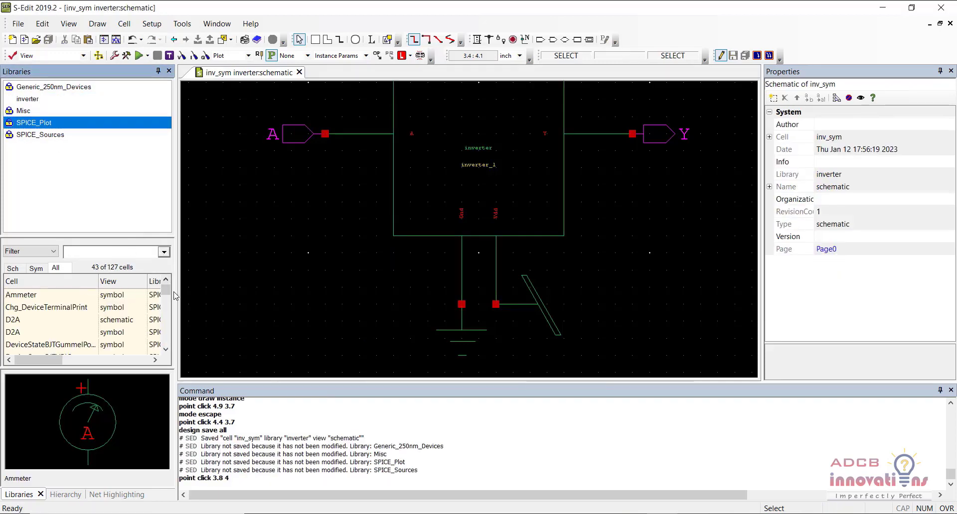
left_click_drag(168, 292, 167, 339)
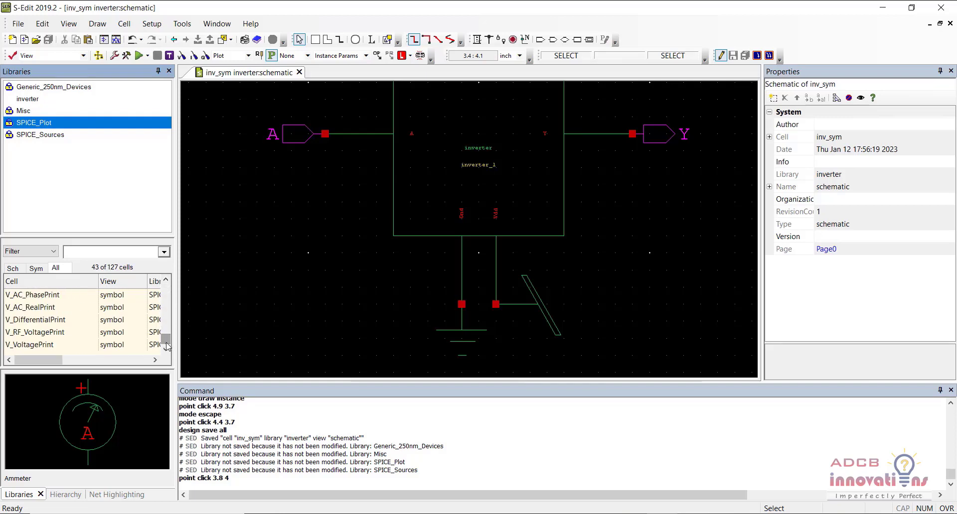
left_click(88, 346)
right_click(86, 344)
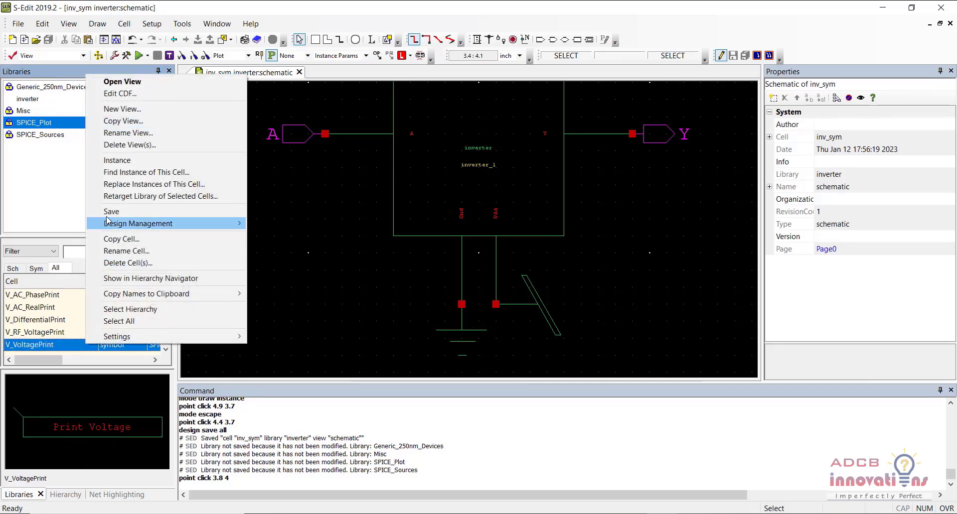
left_click(124, 160)
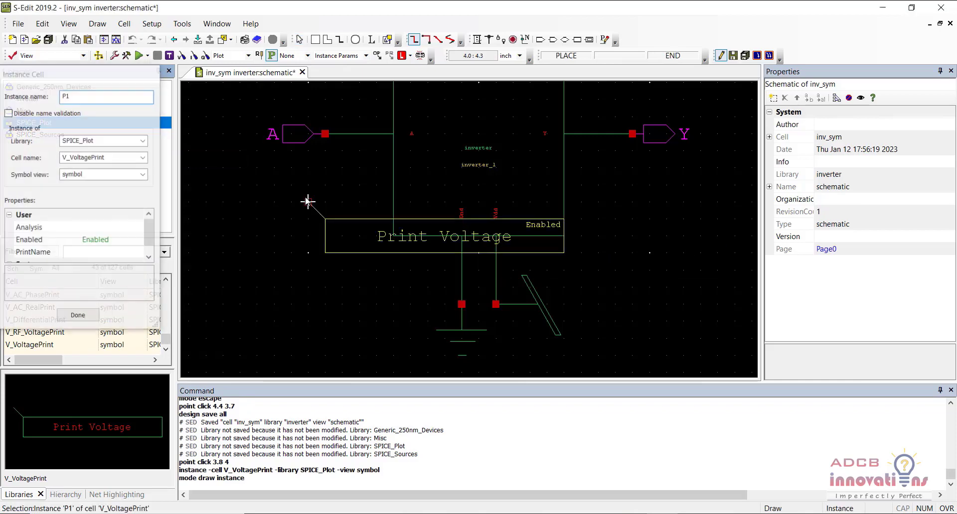
key("r")
key("r")
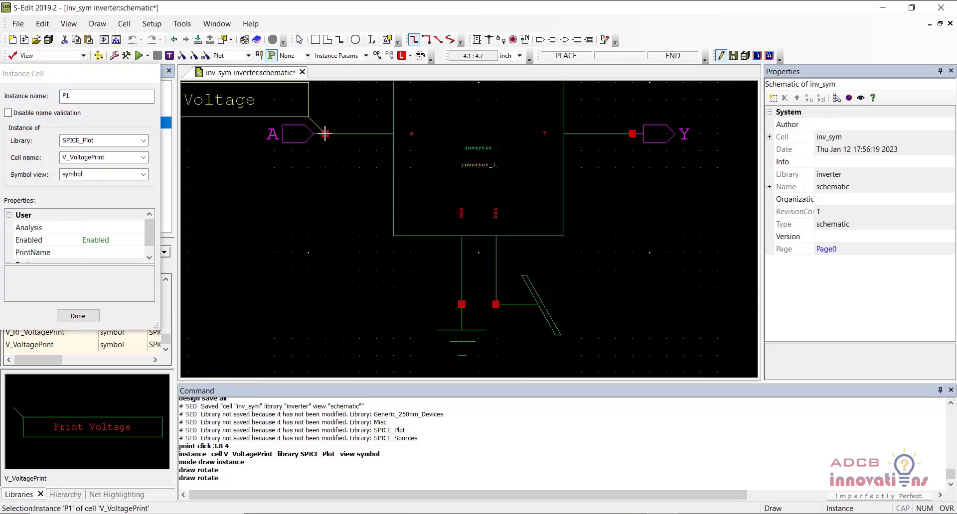
left_click(325, 134)
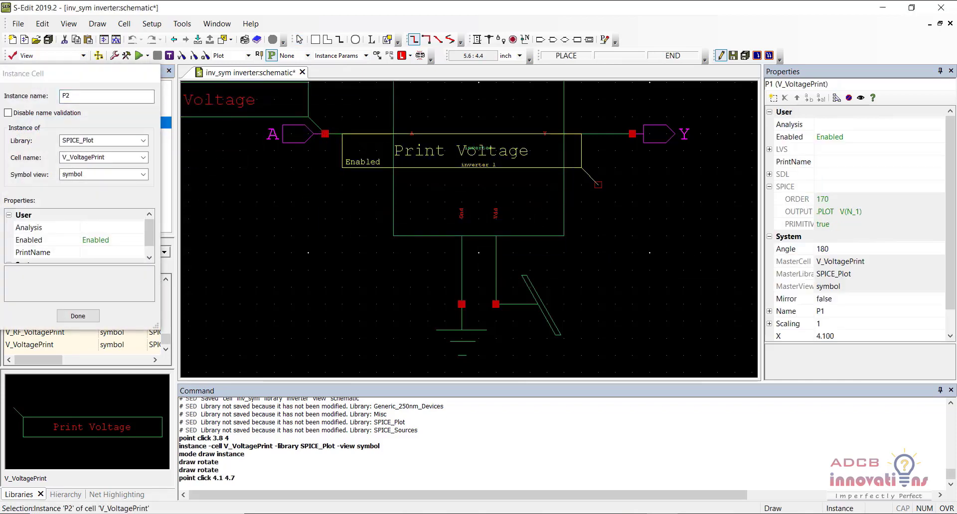
- Place a second V_VoltagePrint instance at 0 degrees on the connection point of output port Y and end the placement
key("r")
key("r")
left_click(631, 134)
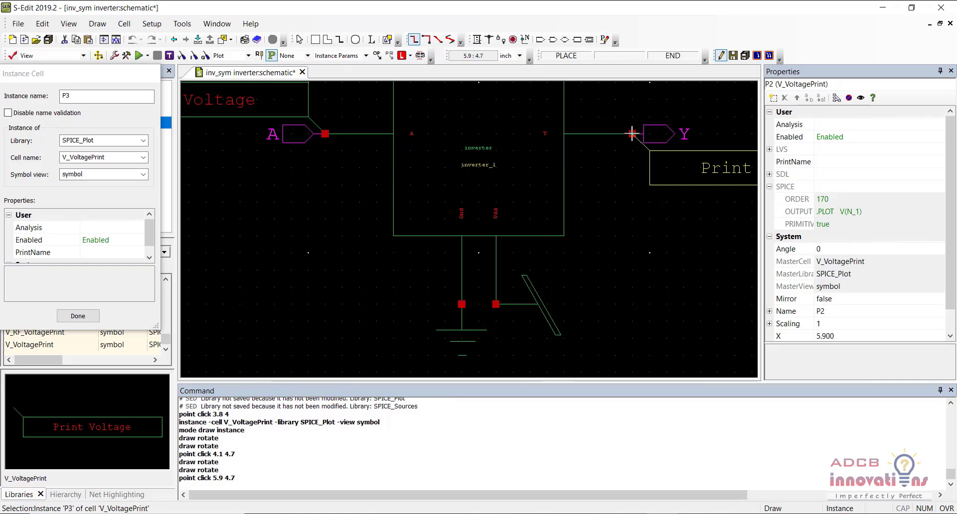
key("Escape")
key("minus")
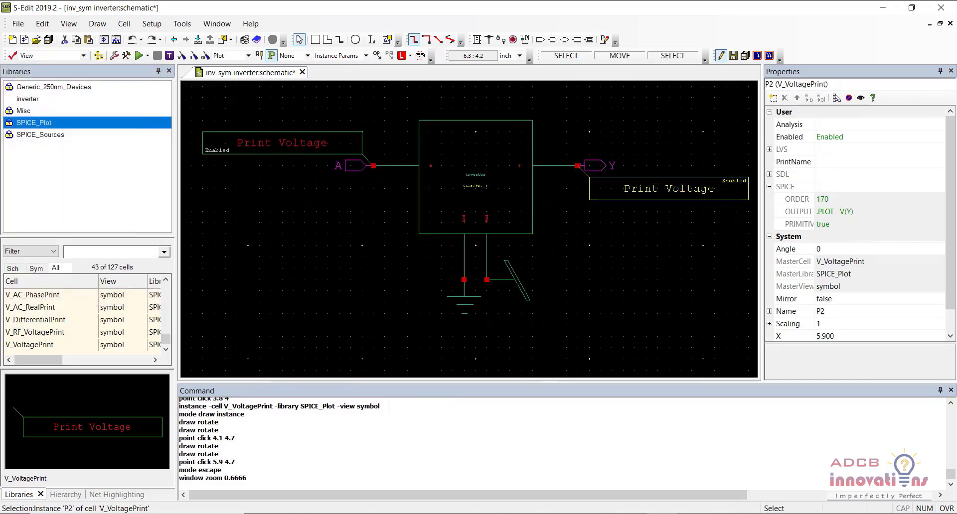
- Save the inv_sym design with both voltage print instances and clear the selection in the schematic
key("ctrl+s")
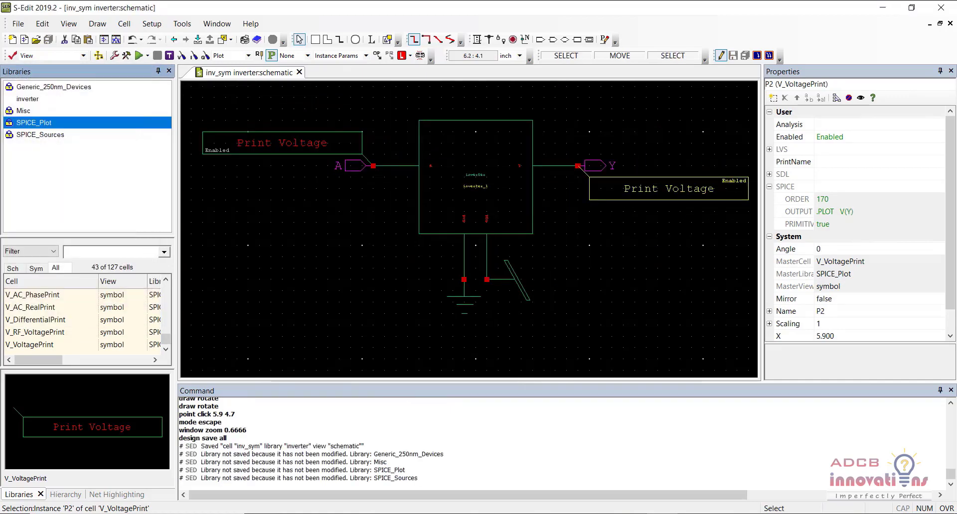
left_click(578, 256)
left_click(339, 233)
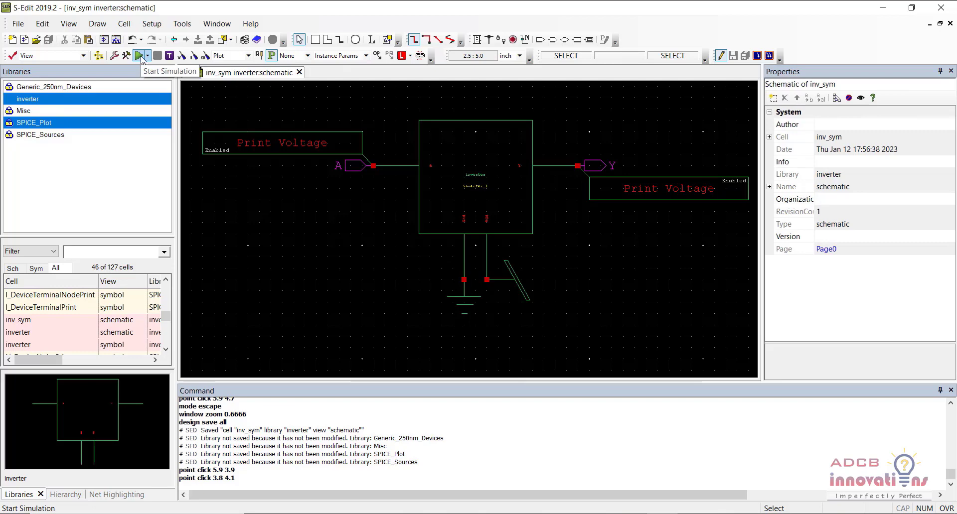
- In the SPICE simulation setup of inv_sym, set the library file to Generic_250nm.lib with the TT section
left_click(124, 25)
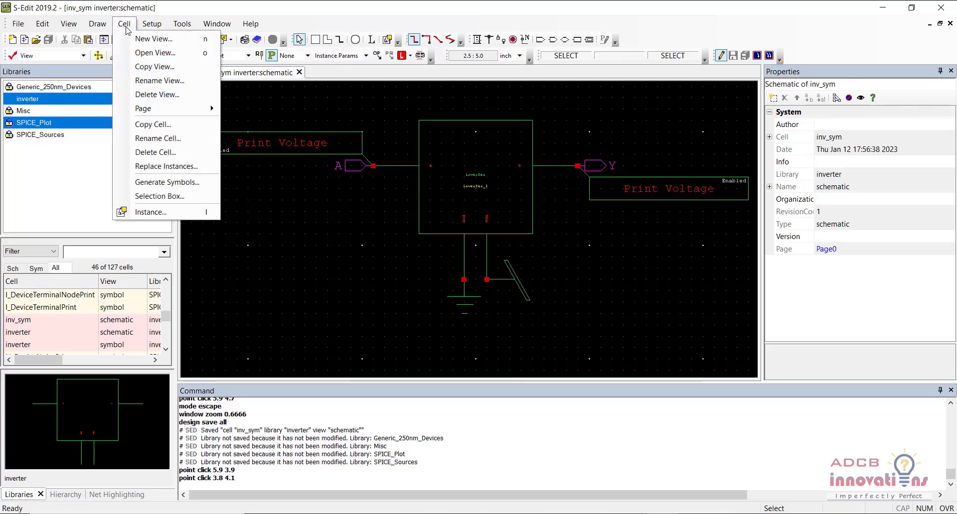
mouse_move(151, 24)
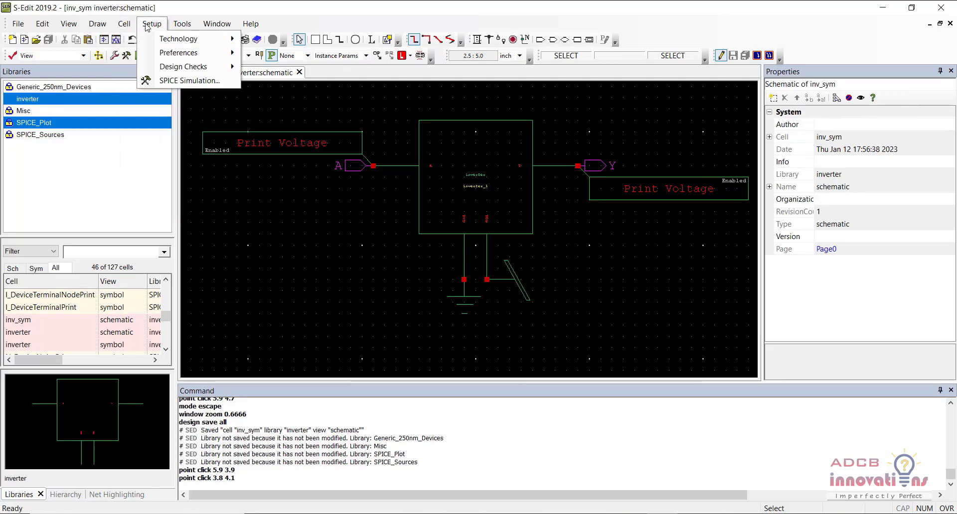
left_click(172, 85)
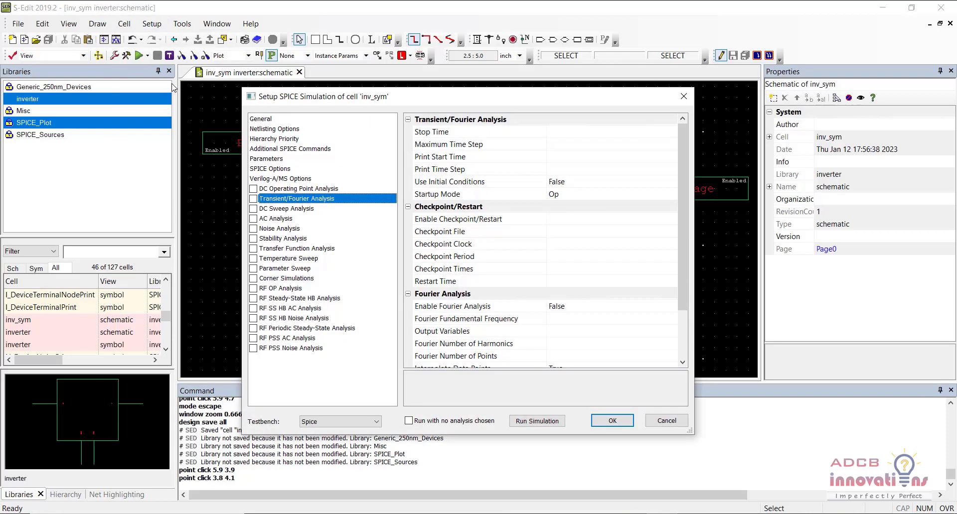
left_click(274, 120)
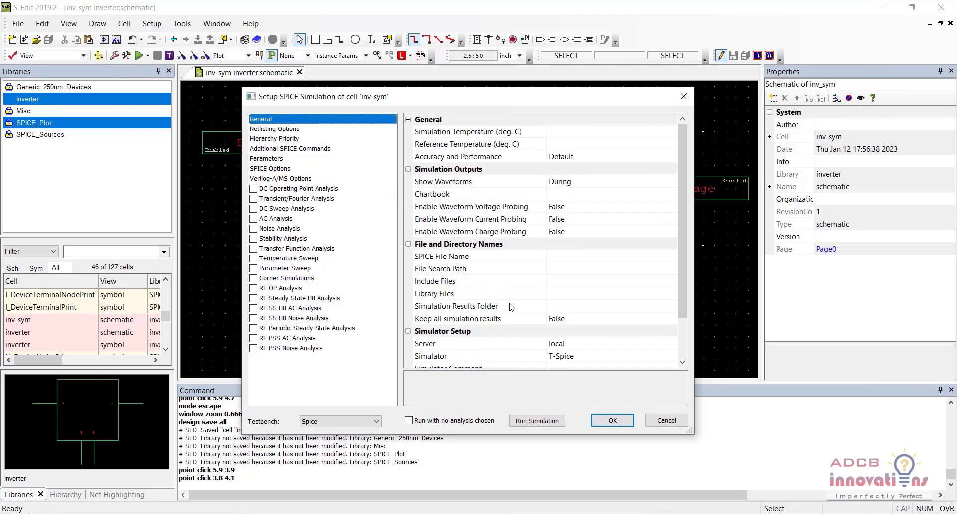
left_click(581, 296)
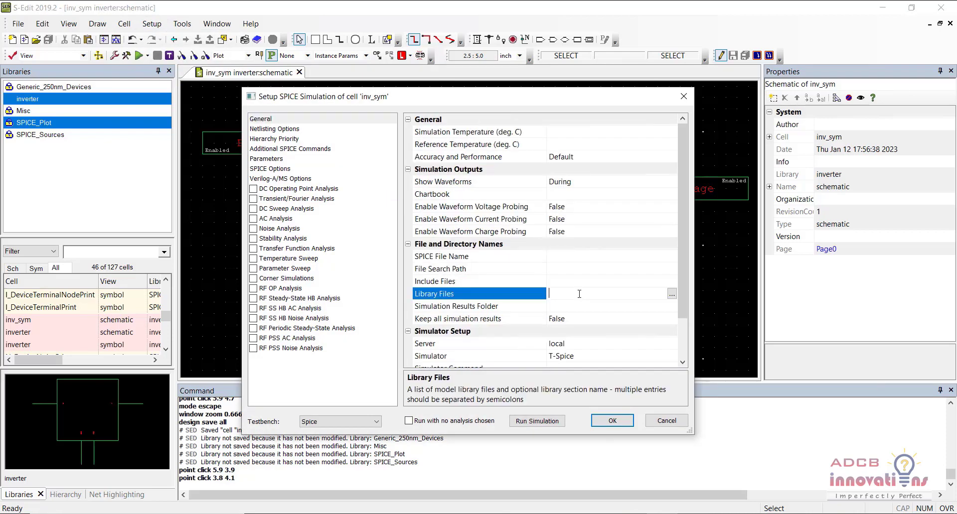
left_click(671, 294)
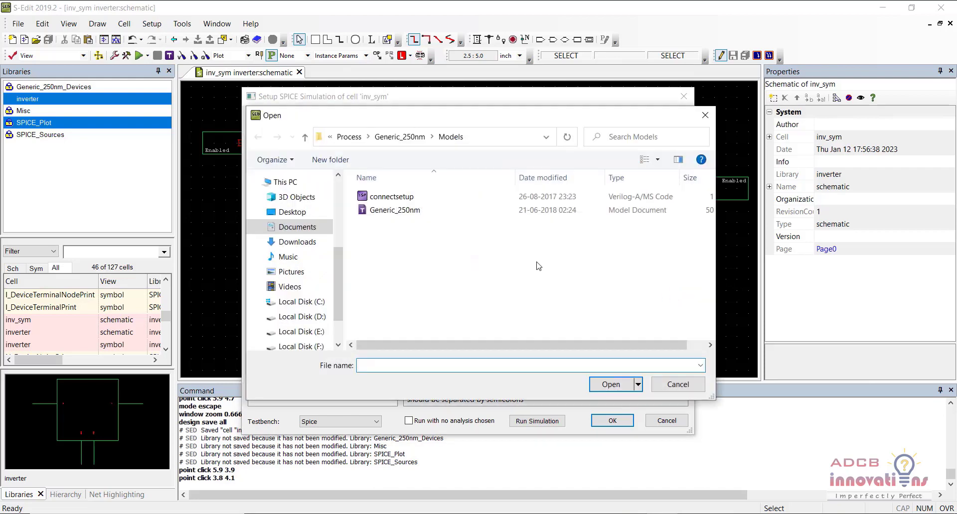
double_click(418, 213)
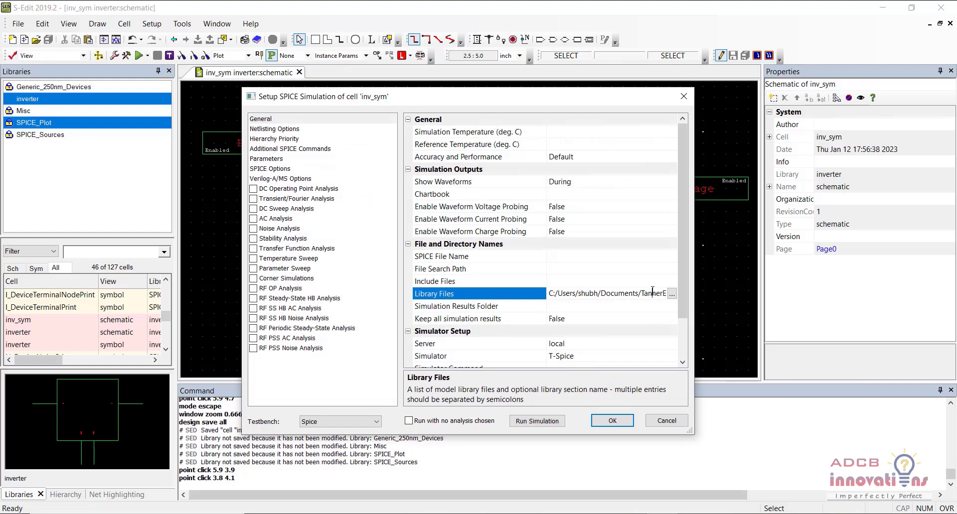
key("End")
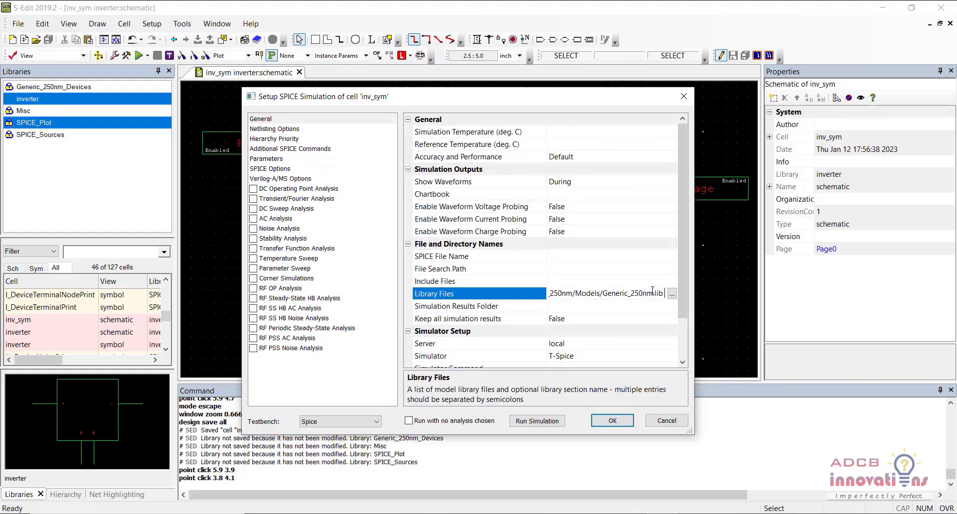
type("TT")
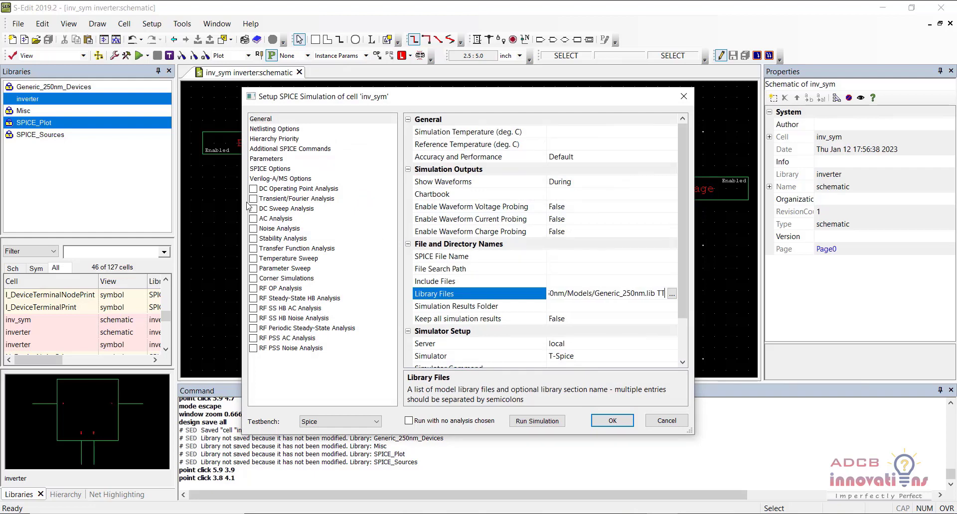
- Enable transient analysis with a stop time of 1000n and a maximum time step of 10n, accept the setup and save the design
left_click(253, 198)
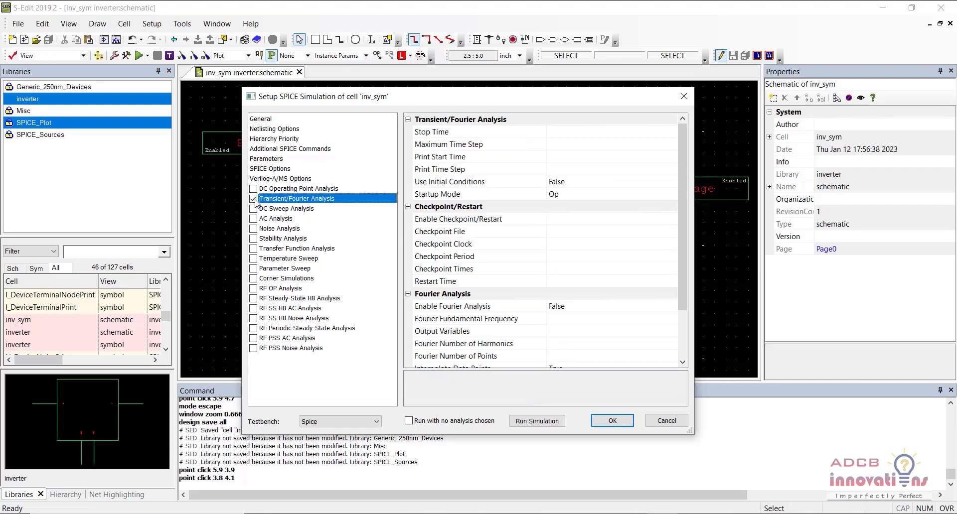
left_click(602, 131)
type("1000n")
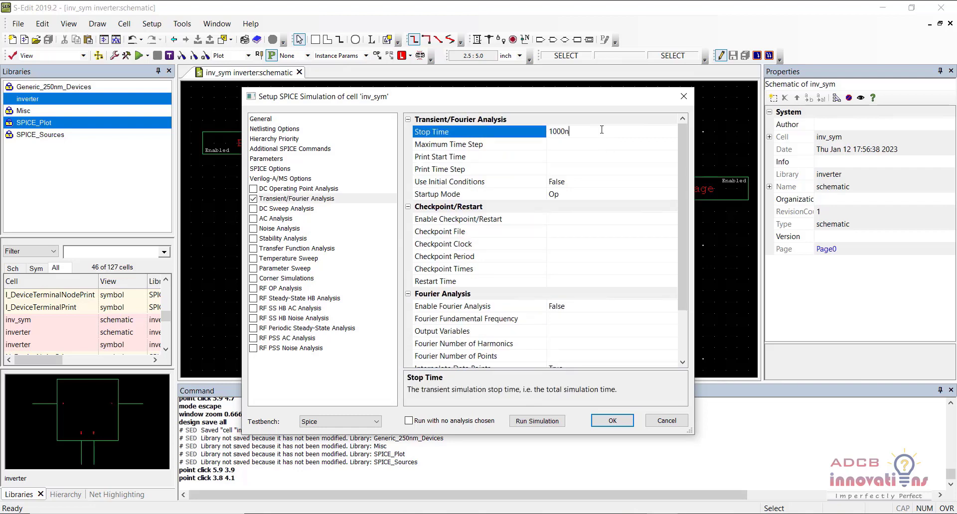
key("Return")
type("10n")
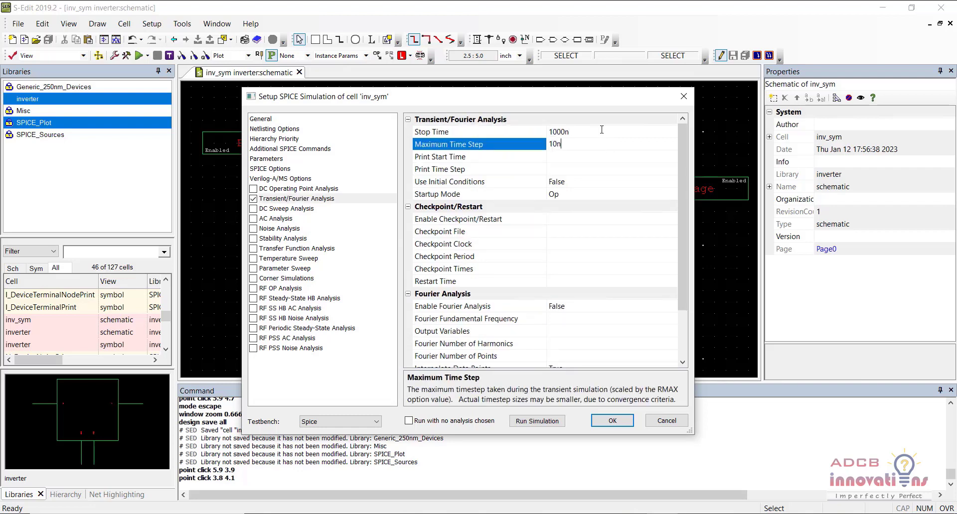
left_click(605, 423)
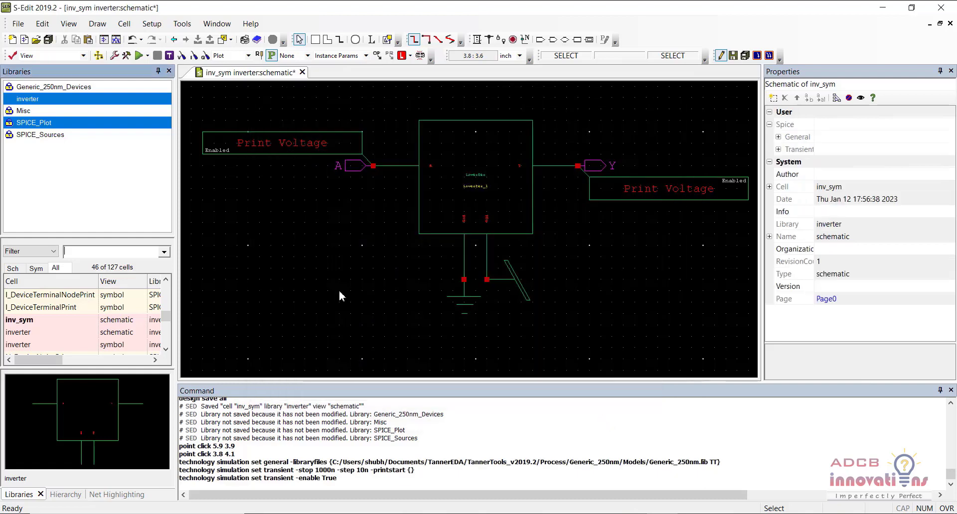
left_click(339, 291)
key("ctrl+s")
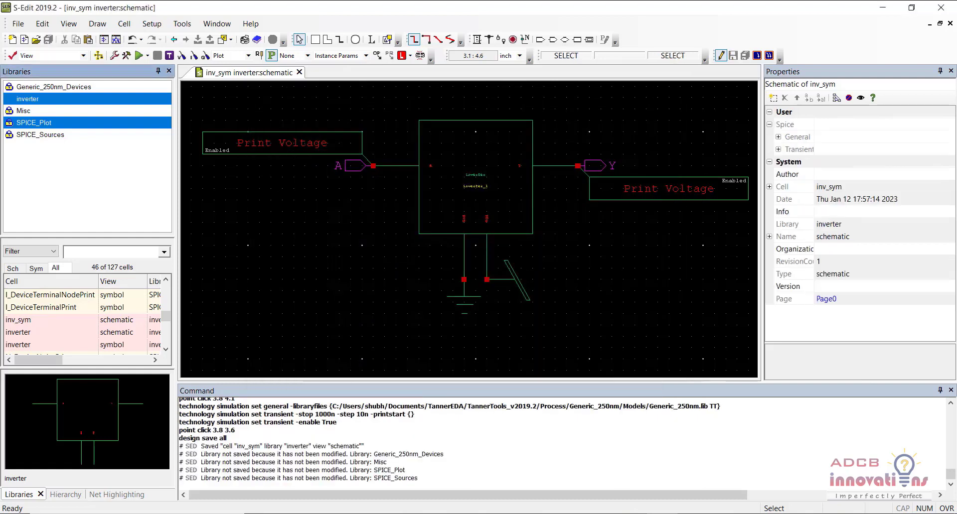
- Run the inv_sym simulation and expand the waveform chart into separate plots for the A and Y voltages
left_click(139, 55)
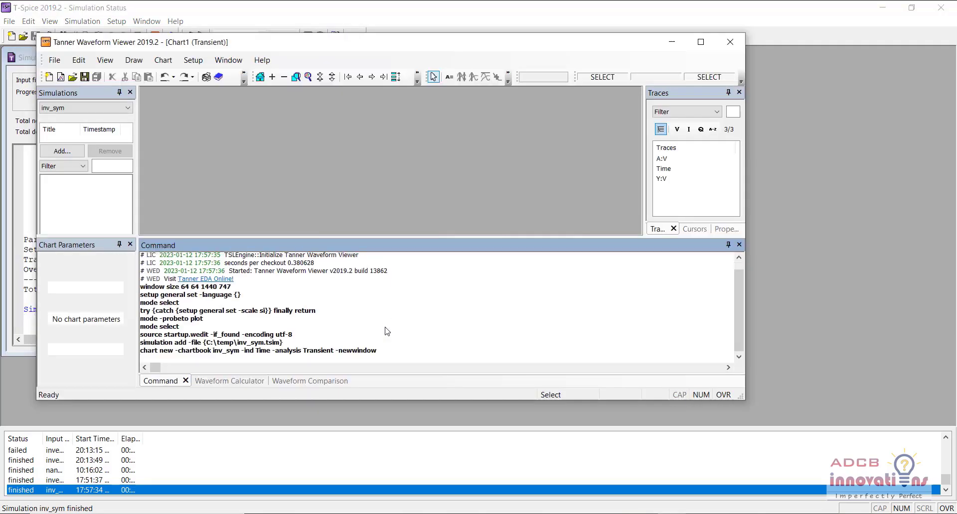
left_click(700, 42)
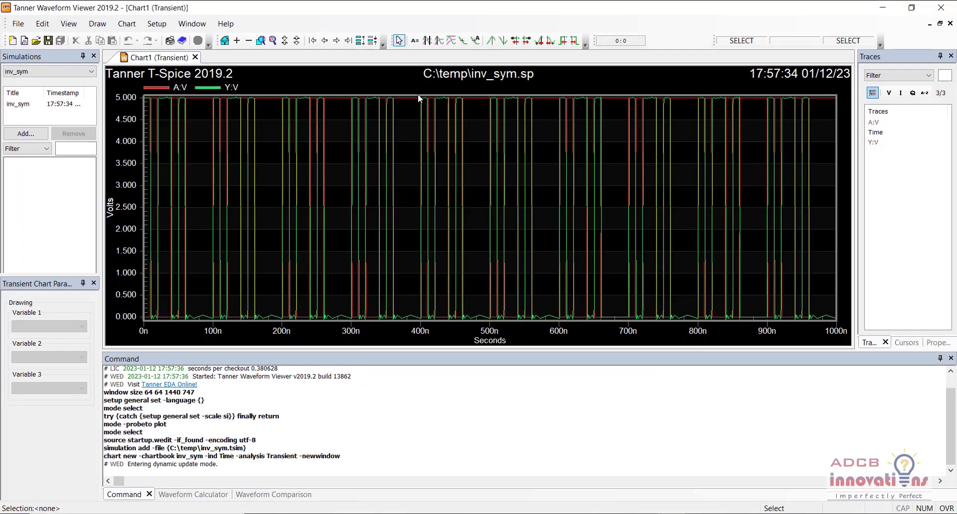
left_click(361, 40)
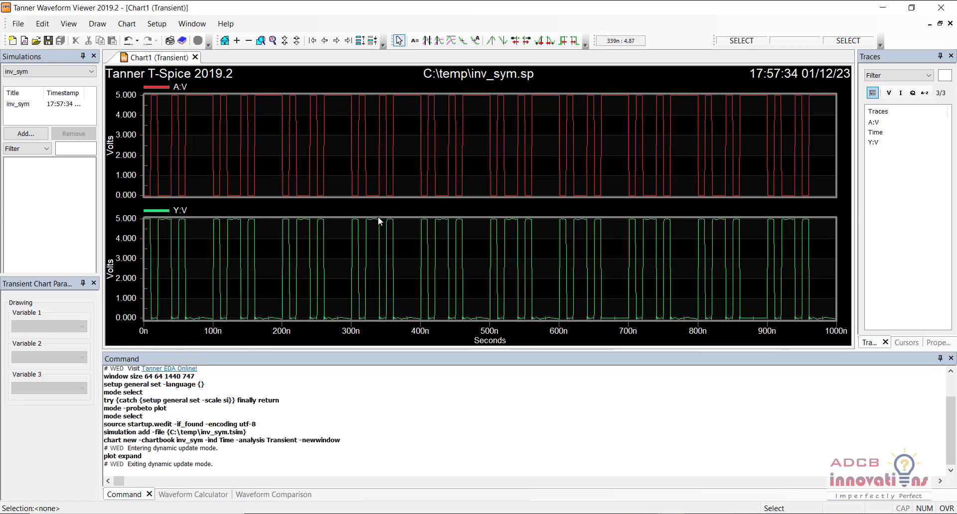
- Close the waveform viewer, the simulation status and T-Spice to return to the inv_sym schematic in S-Edit
left_click(953, 5)
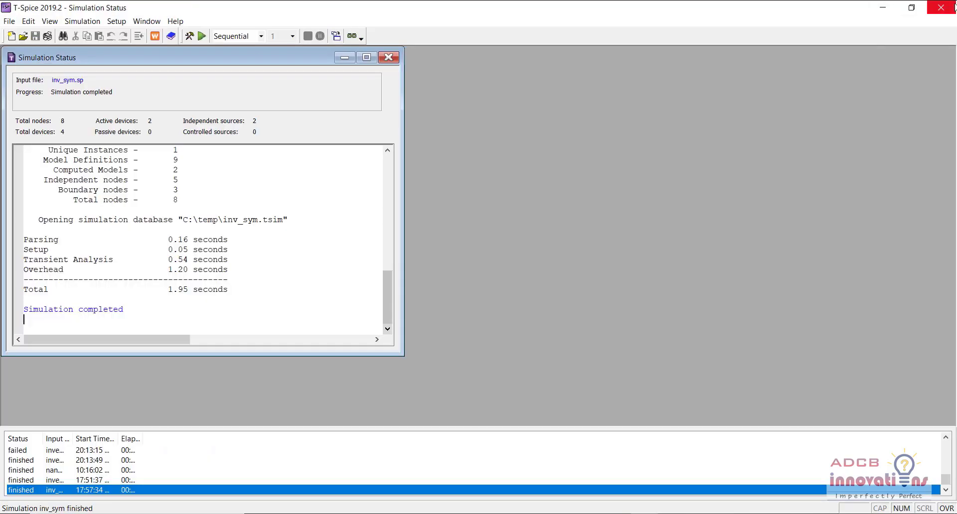
left_click(389, 58)
left_click(941, 7)
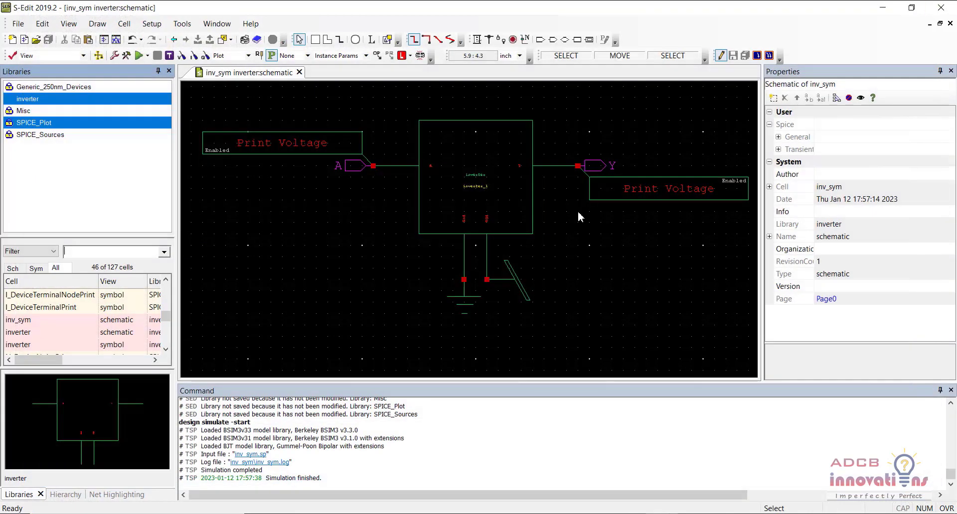
left_click(589, 268)
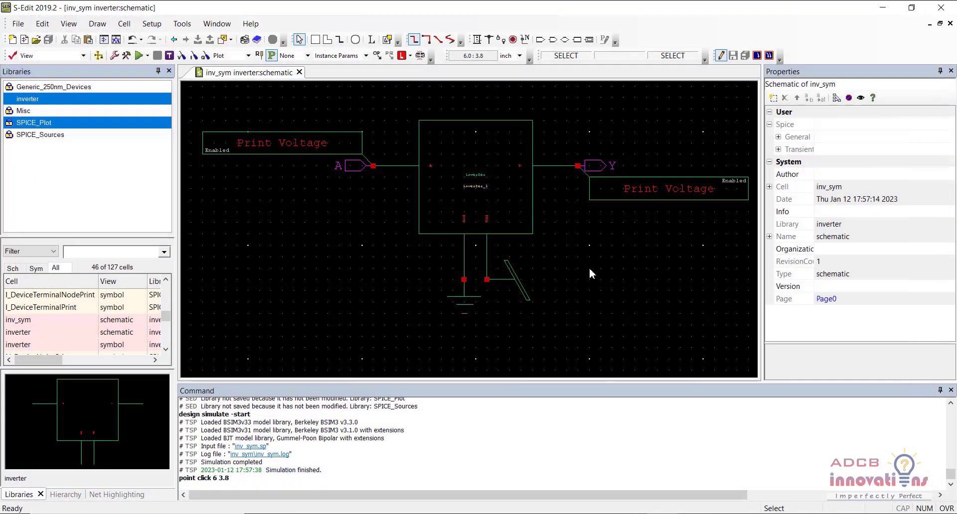
- Delete the voltage print instances at output Y and input A, and save the schematic
left_click(625, 194)
key("Delete")
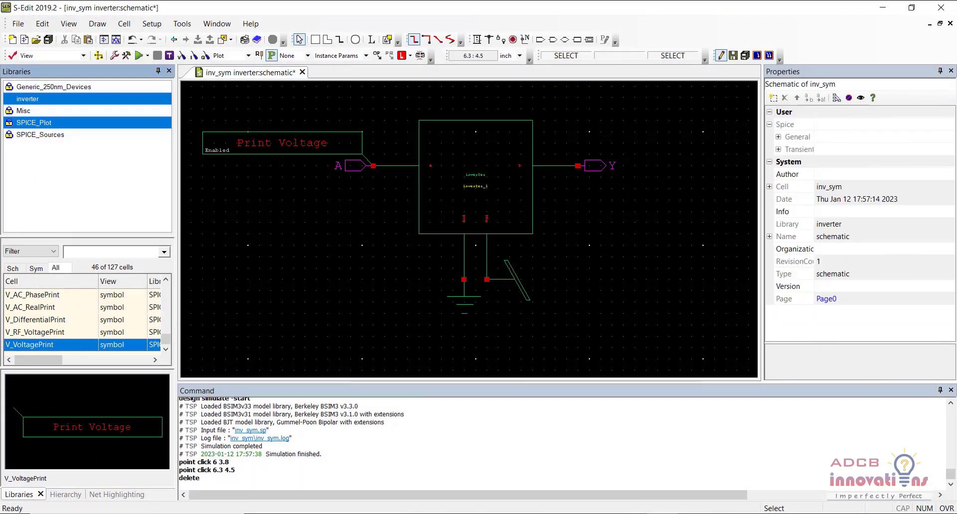
left_click(328, 144)
key("Delete")
left_click(295, 216)
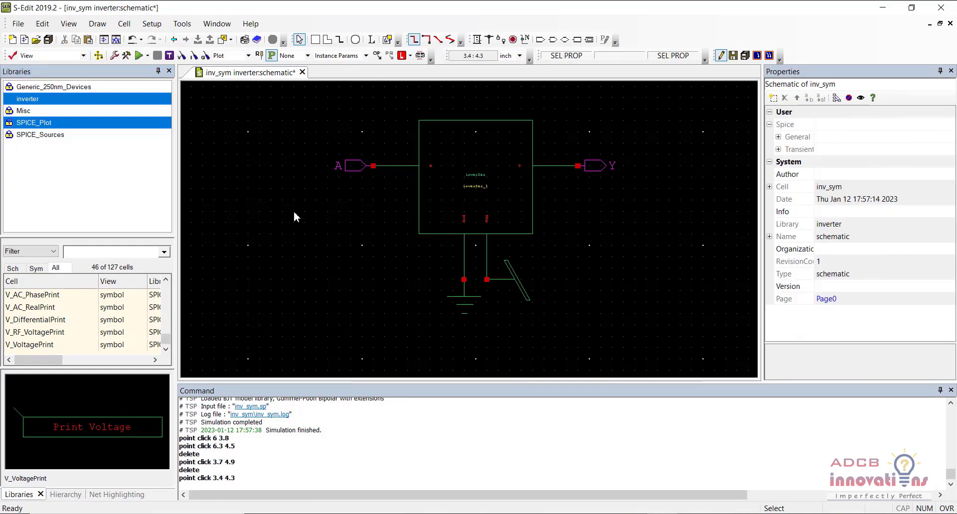
key("ctrl+s")
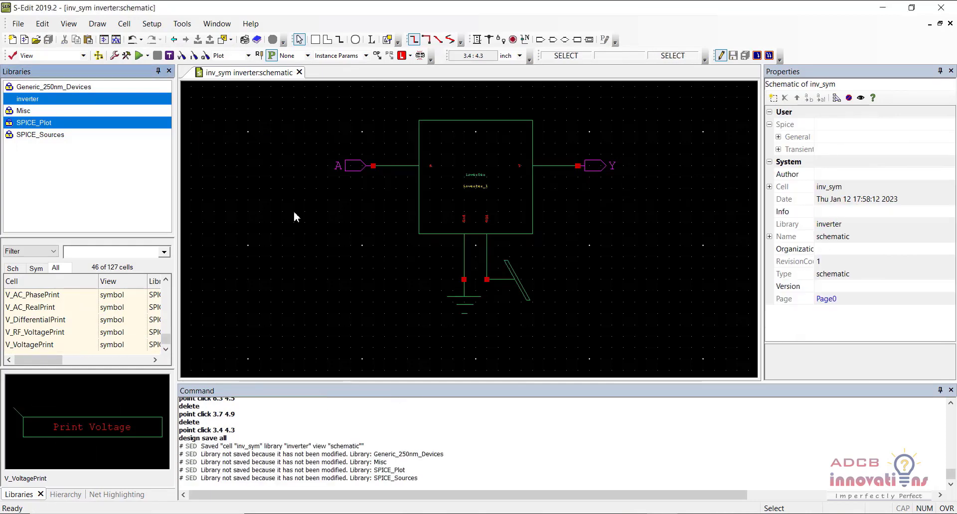
- Open the inv_sym netlist in T-Spice, maximize it and review the inverter subcircuit definition
left_click(173, 57)
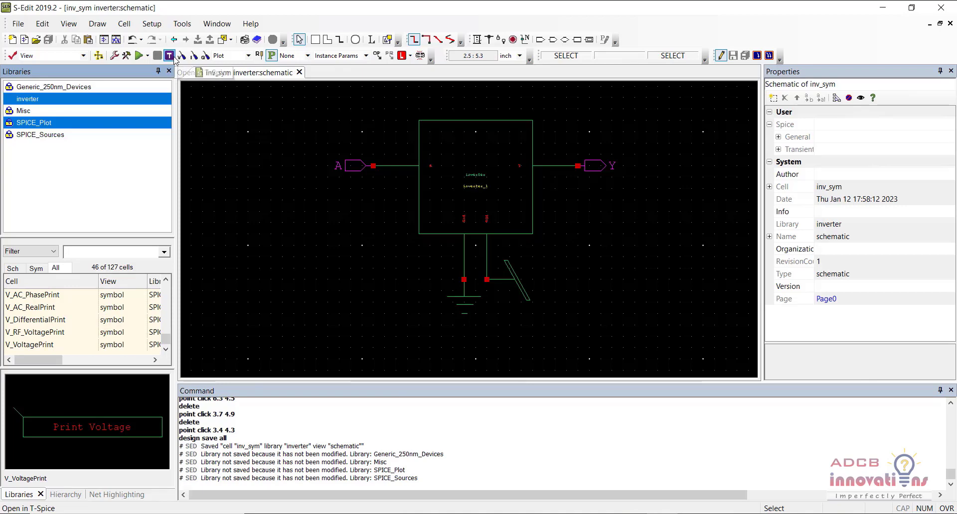
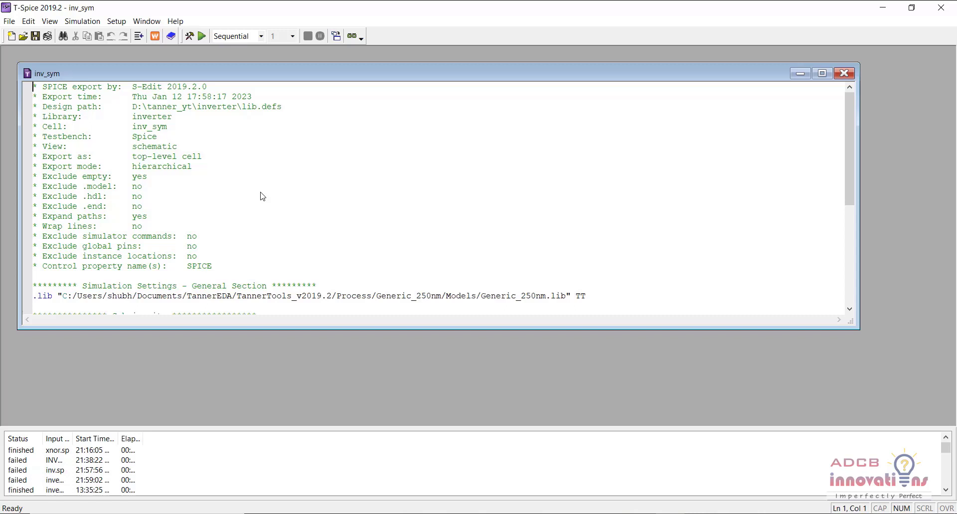
double_click(309, 74)
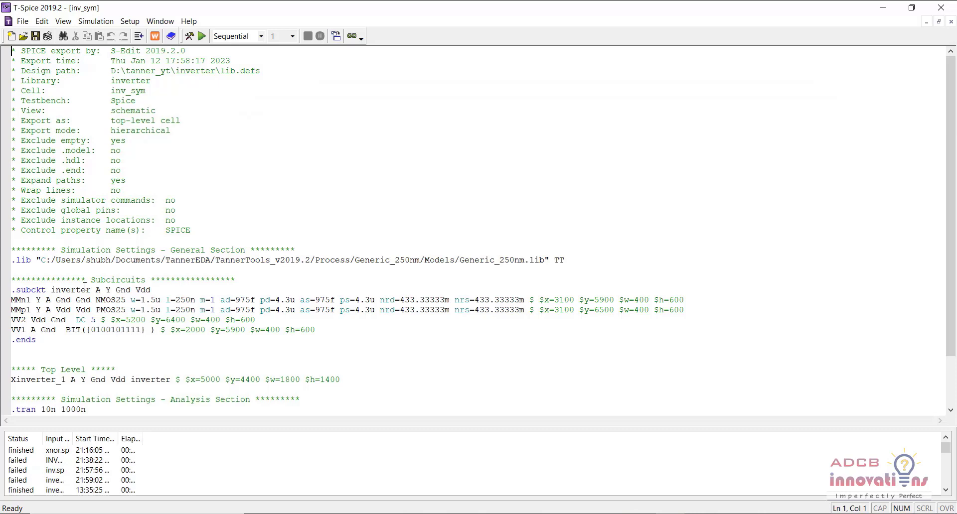
double_click(62, 289)
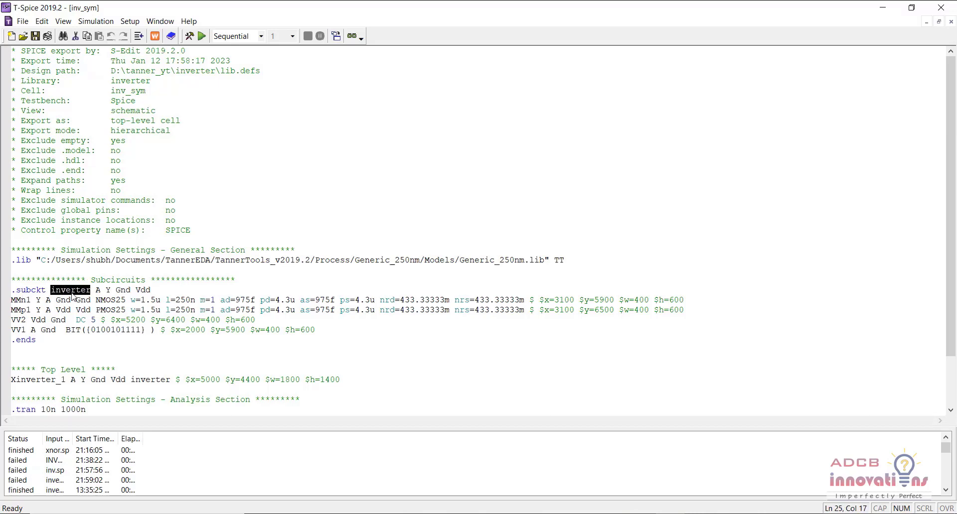
left_click(149, 208)
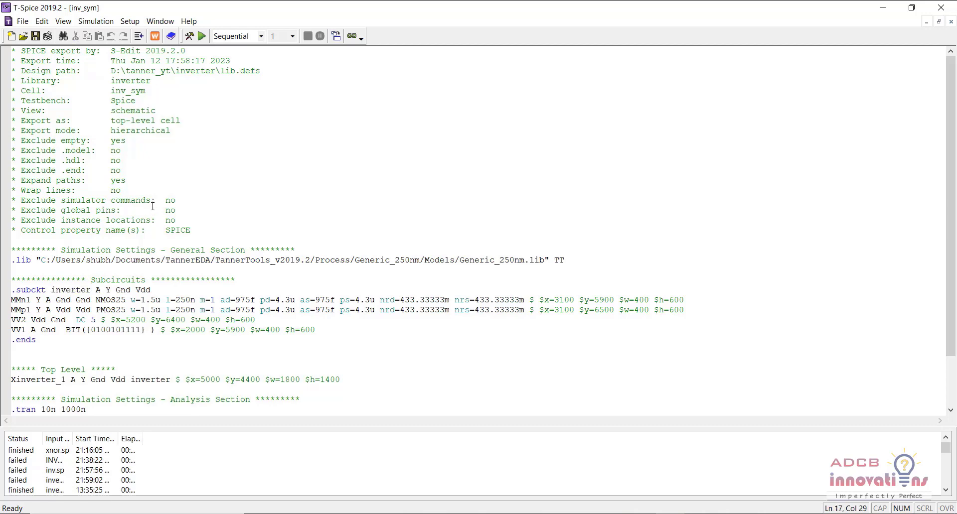
key("ctrl+End")
key("ctrl+Home")
- Save a copy of the netlist as inv_sym in the folder D:\tanner_yt\inverter\inverter
left_click(22, 21)
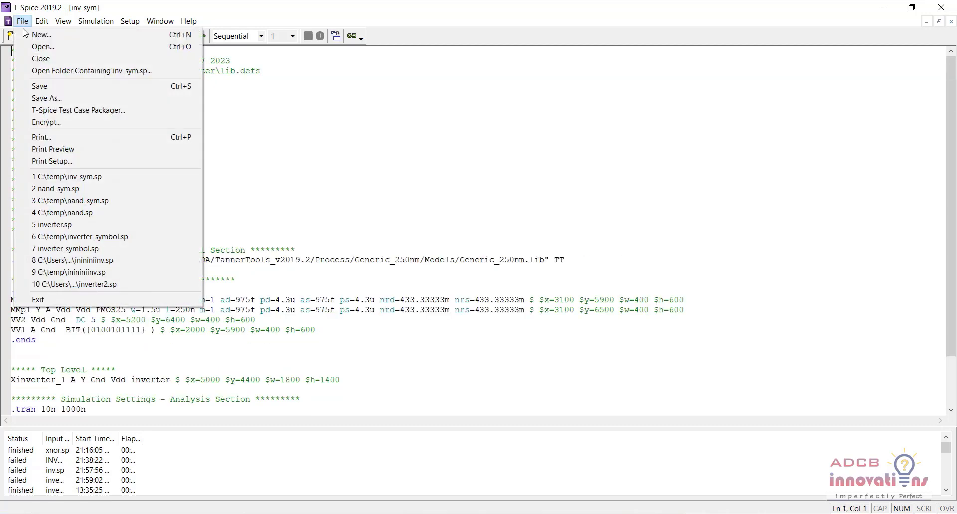
left_click(55, 97)
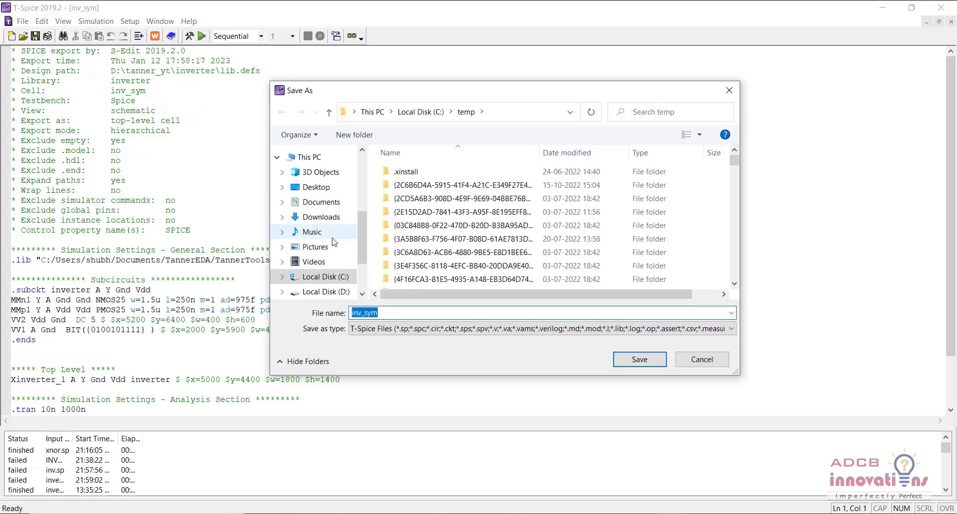
left_click(325, 292)
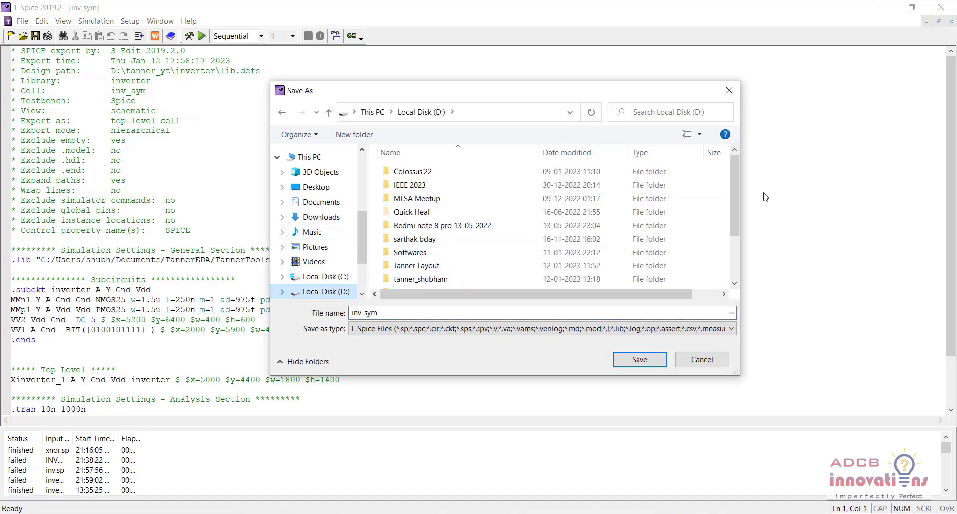
left_click_drag(734, 192, 732, 255)
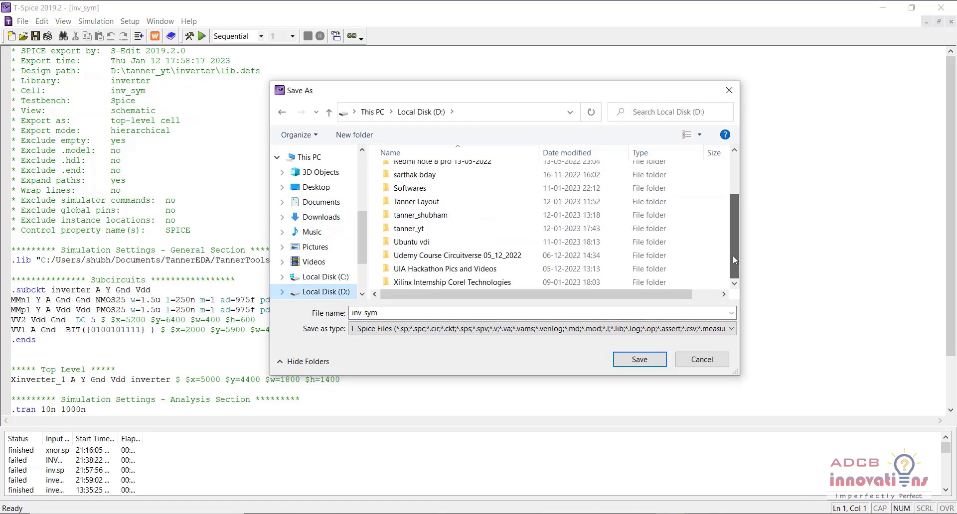
double_click(499, 229)
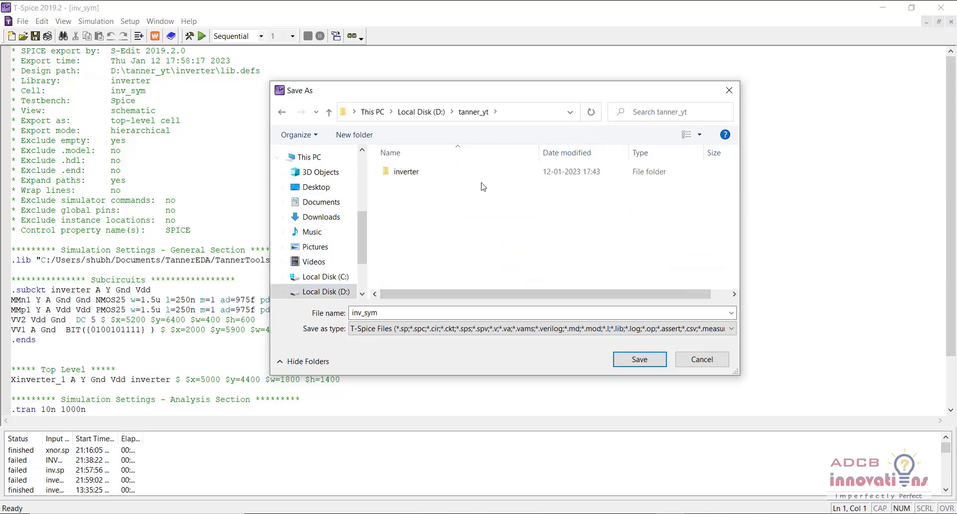
double_click(475, 175)
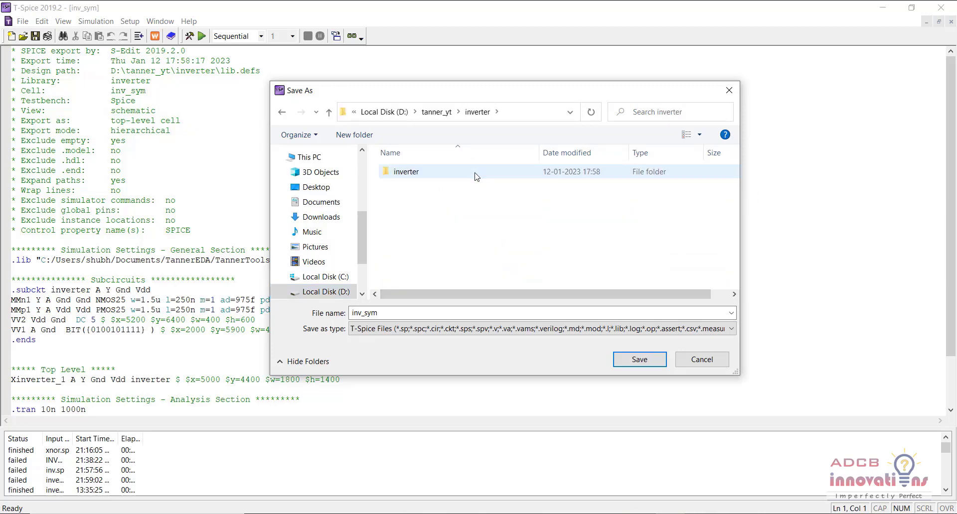
double_click(476, 176)
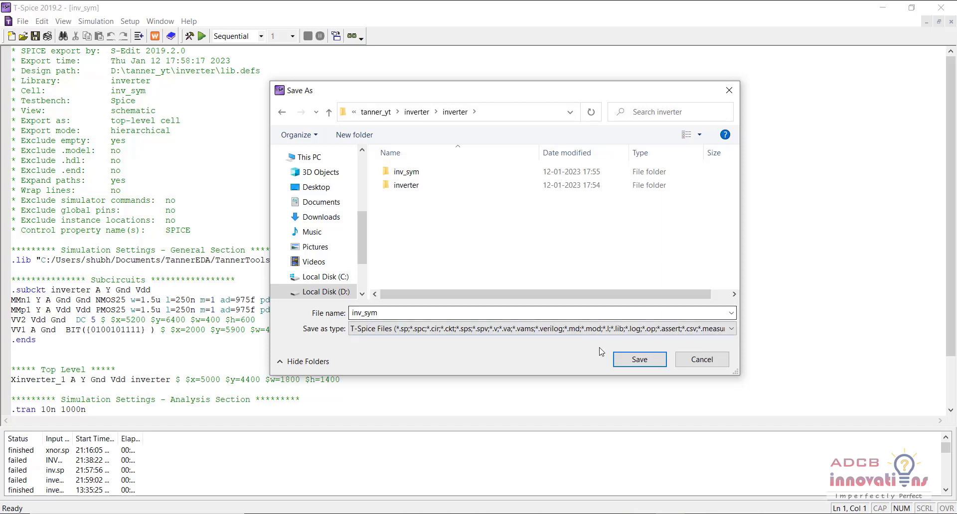
left_click(639, 360)
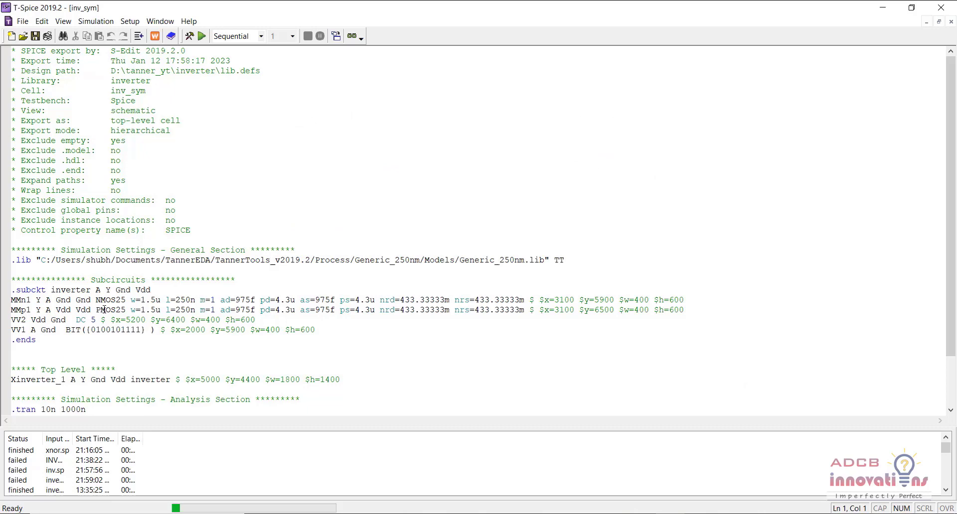
- Highlight the subcircuit name inverter in the netlist, and close T-Spice to return to the inv_sym schematic in S-Edit
double_click(80, 290)
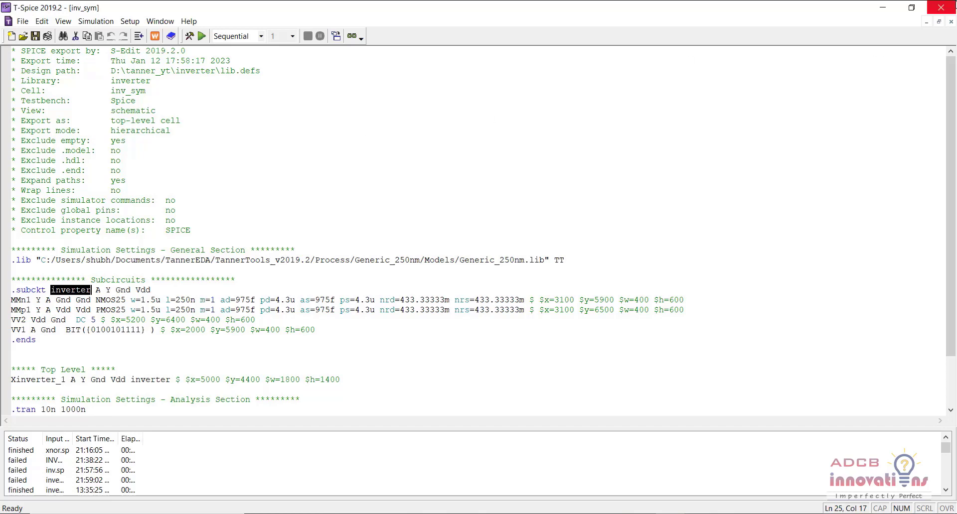
left_click(941, 8)
left_click(600, 233)
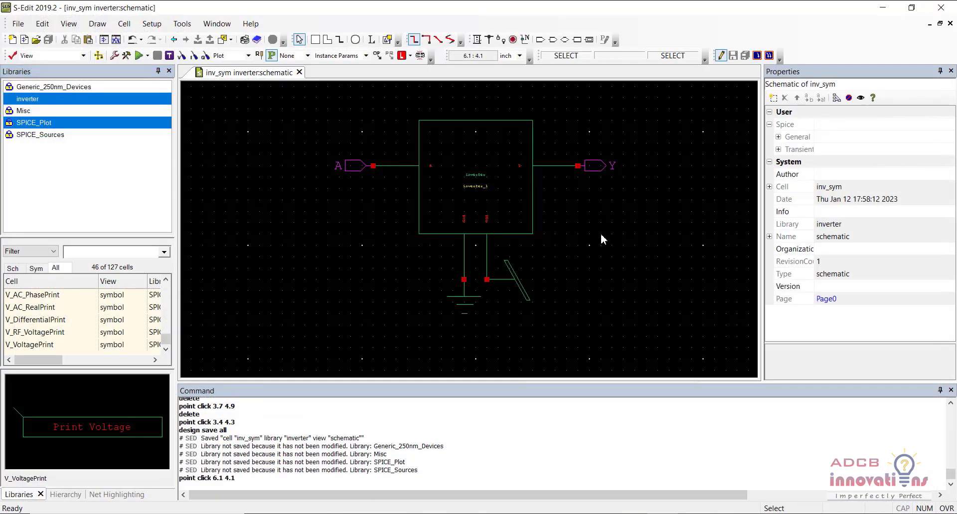
left_click(237, 291)
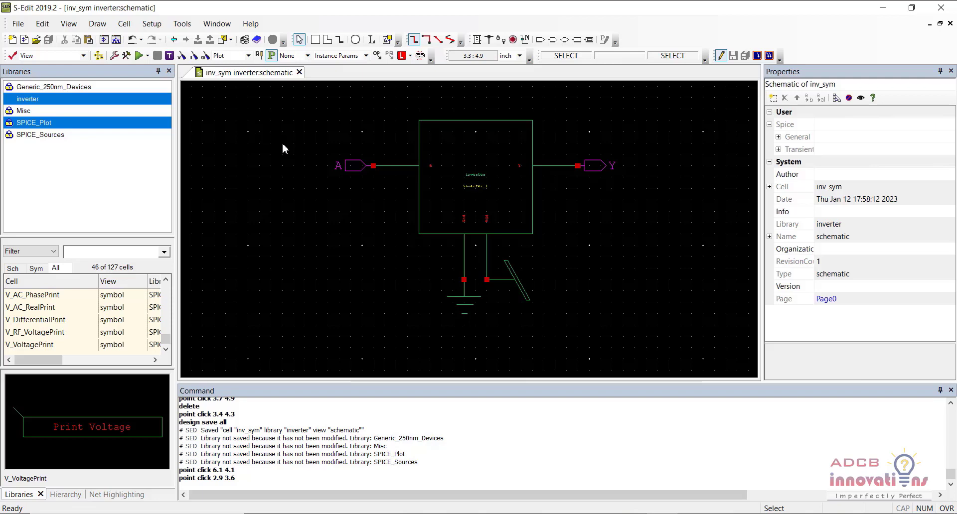
- Launch L-Edit from the schematic and open the new-cell dialog for a layout view in the inverter library
left_click(402, 57)
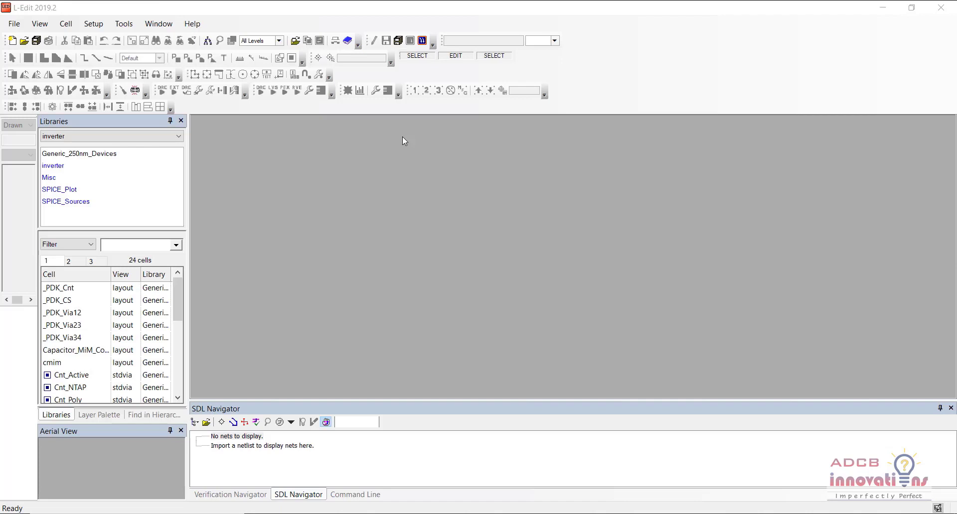
left_click(58, 167)
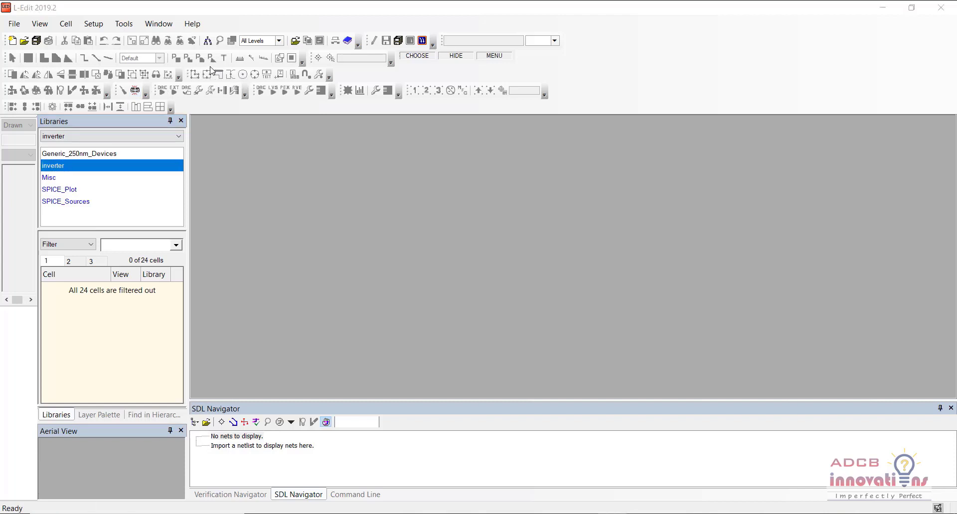
left_click(66, 24)
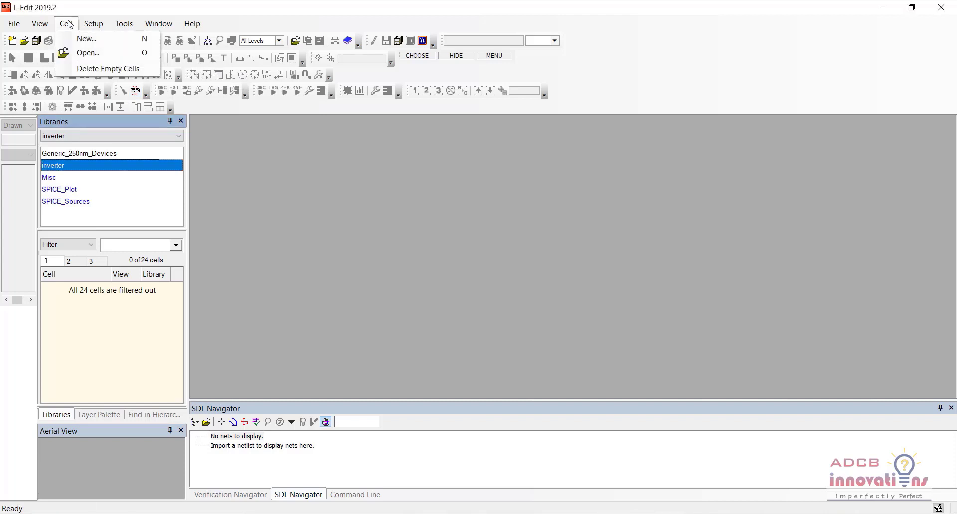
left_click(87, 39)
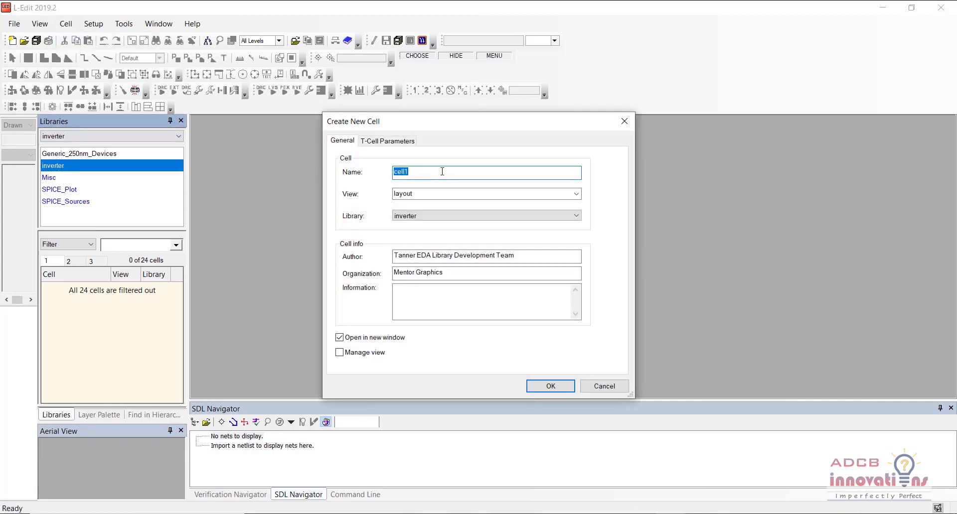
- Create a new layout cell named "inverter" in the inverter library and save it
type("inverter")
left_click(549, 386)
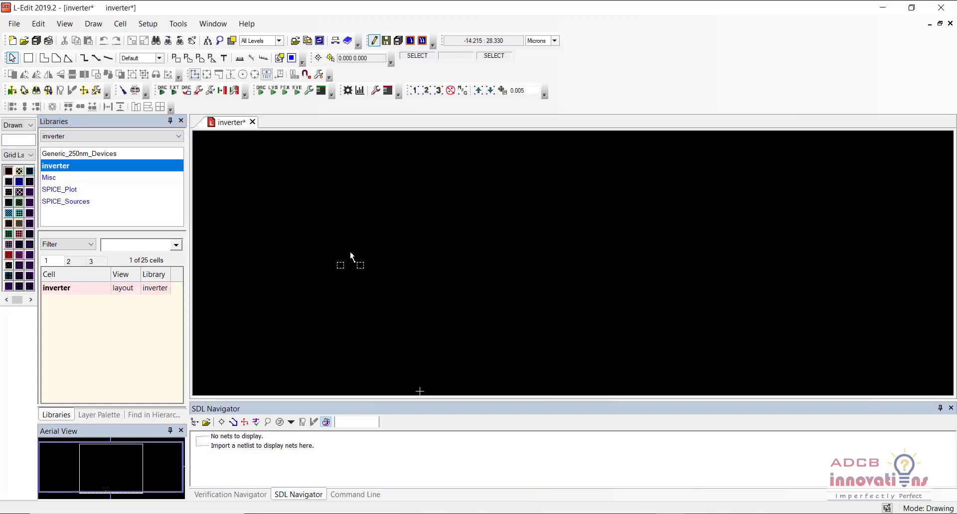
key("alt")
key("ctrl+s")
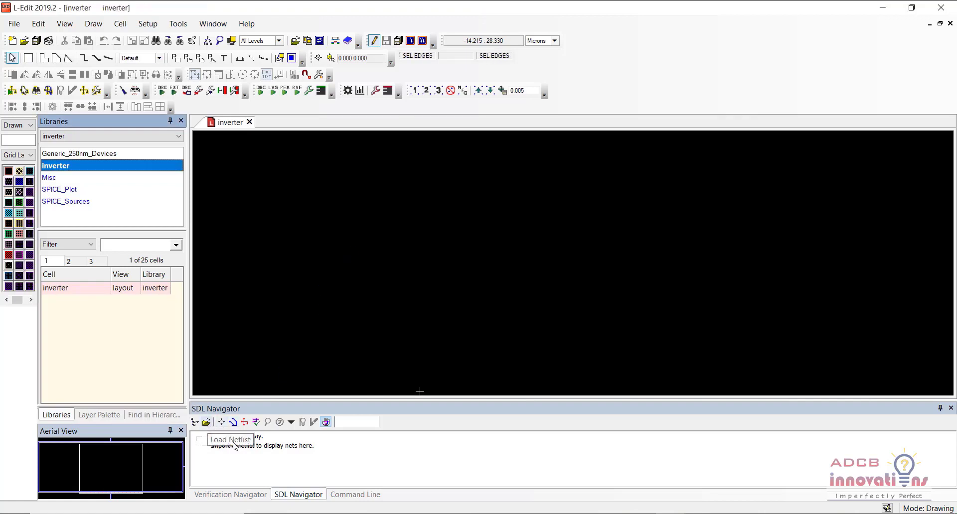
- Import the inv_sym.sp netlist in T-Spice format into the inverter layout
left_click(283, 497)
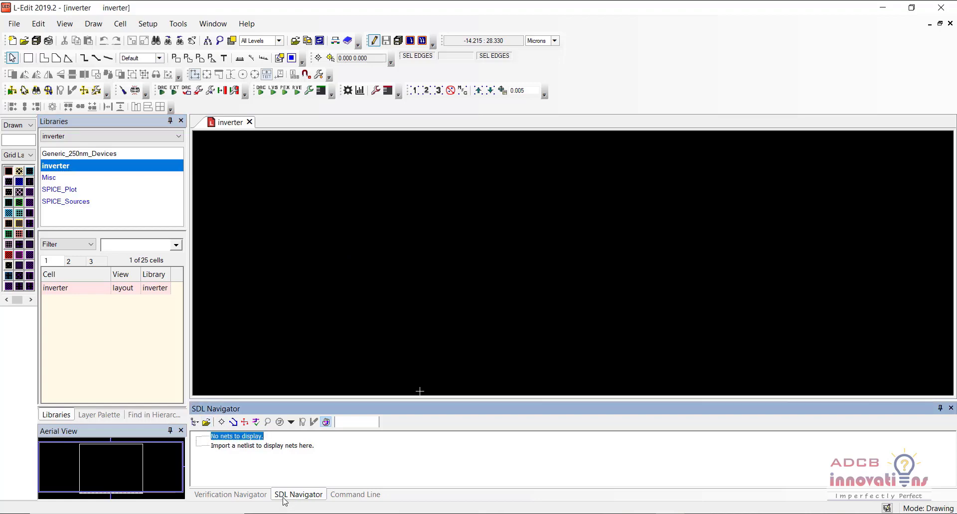
left_click(206, 423)
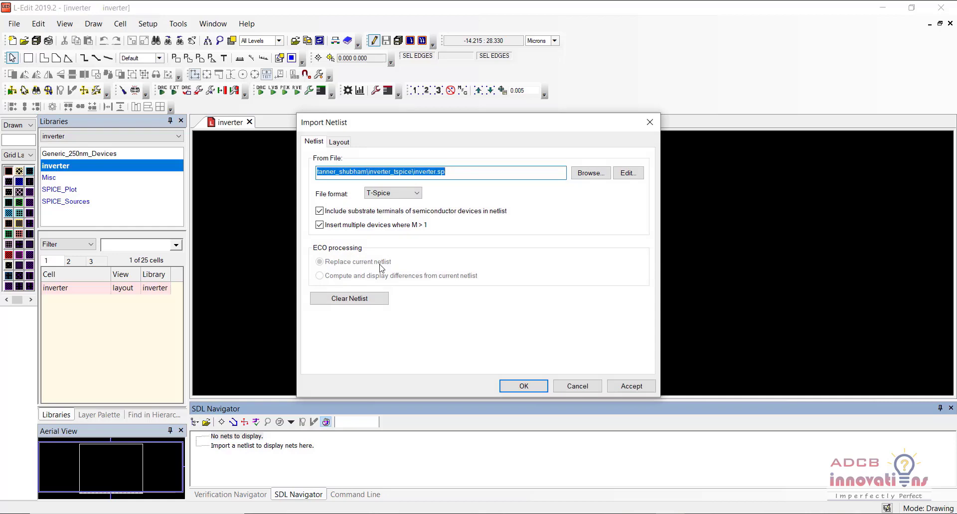
left_click(589, 173)
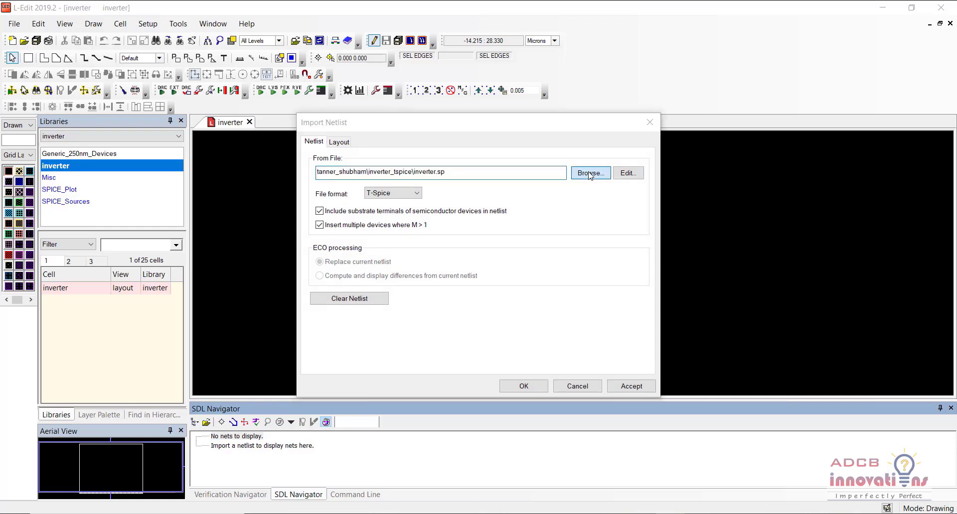
left_click(486, 163)
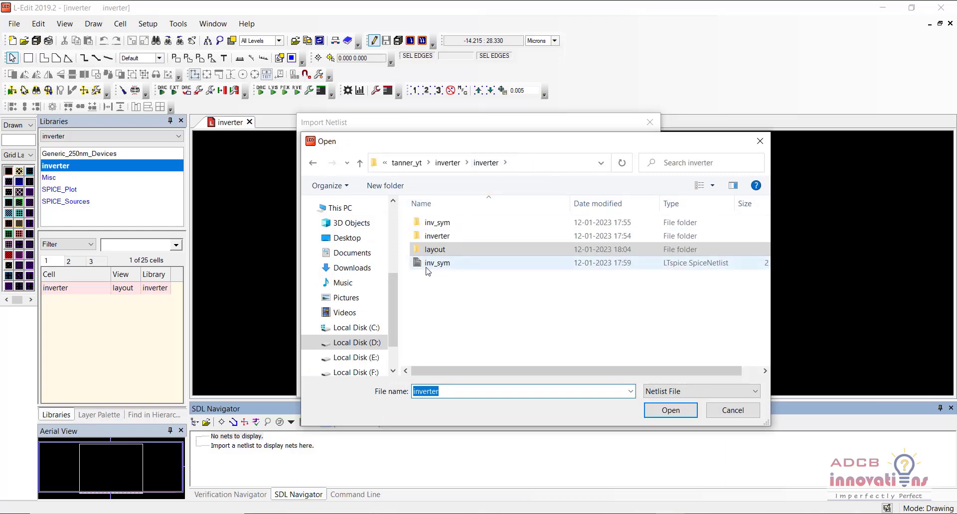
left_click(435, 264)
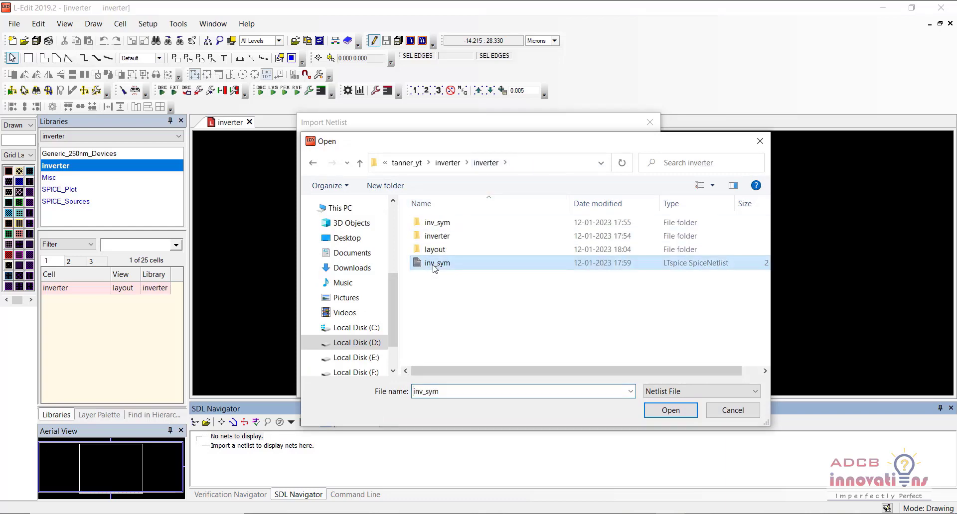
left_click(670, 411)
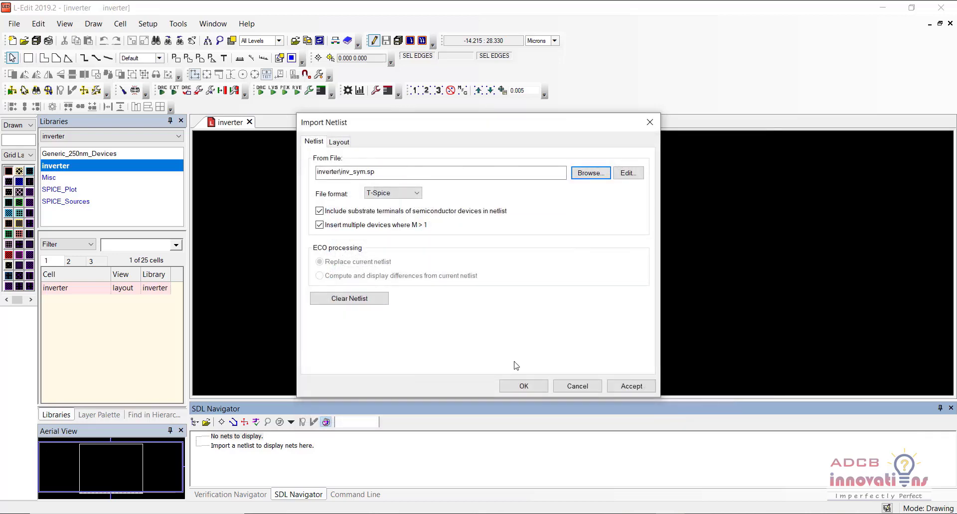
left_click(523, 387)
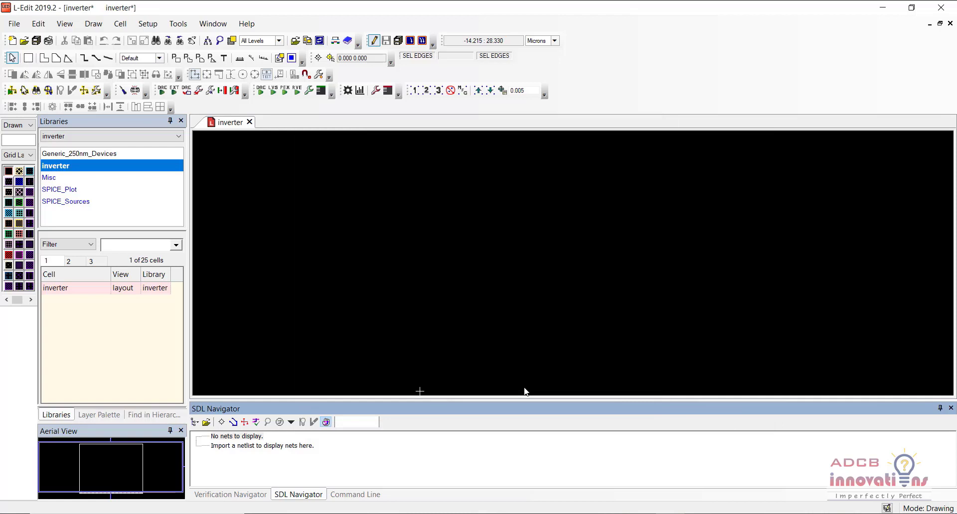
- Locate and examine the PMOS and NMOS device instances placed from the netlist
scroll(404, 329, "down", 2)
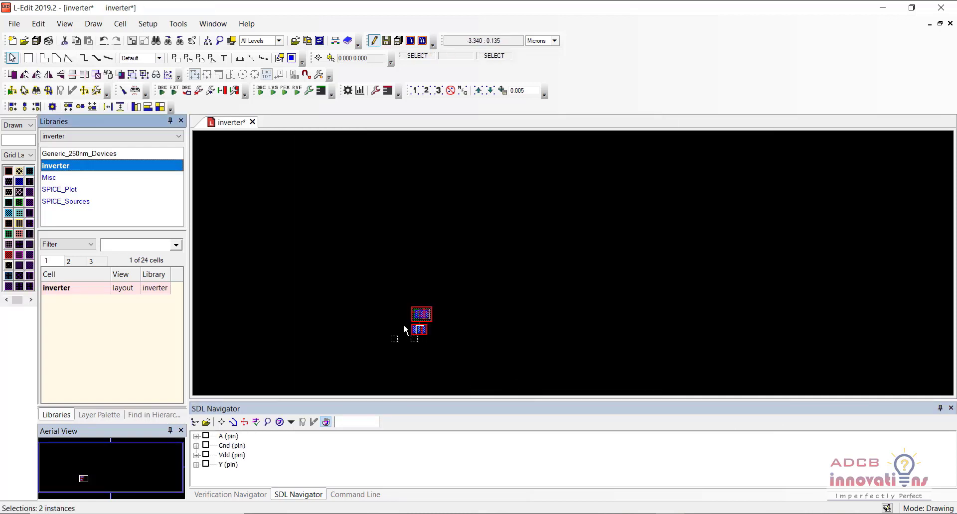
scroll(404, 328, "up", 1)
scroll(404, 326, "up", 3, "ctrl")
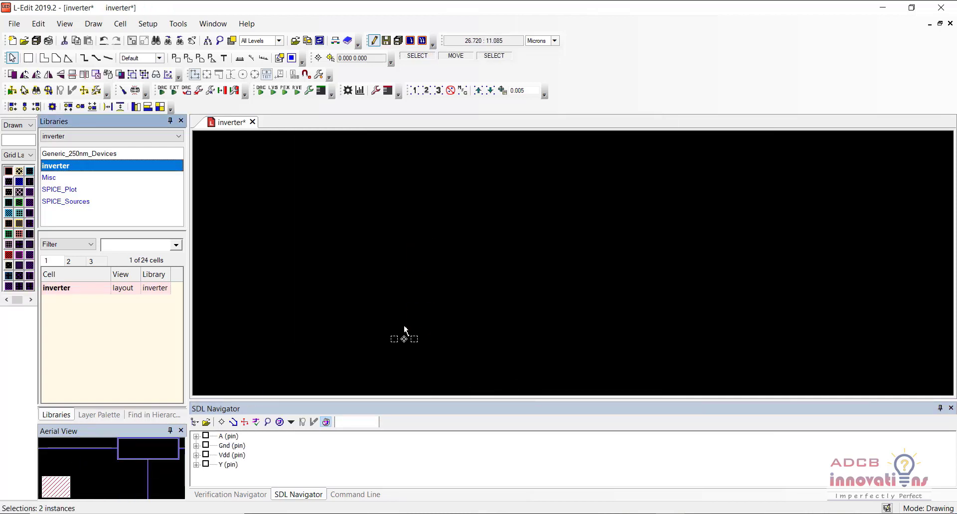
scroll(404, 327, "down", 2)
key("Down")
key("Left")
key("Left")
key("Down")
key("Down")
key("Left")
key("Left")
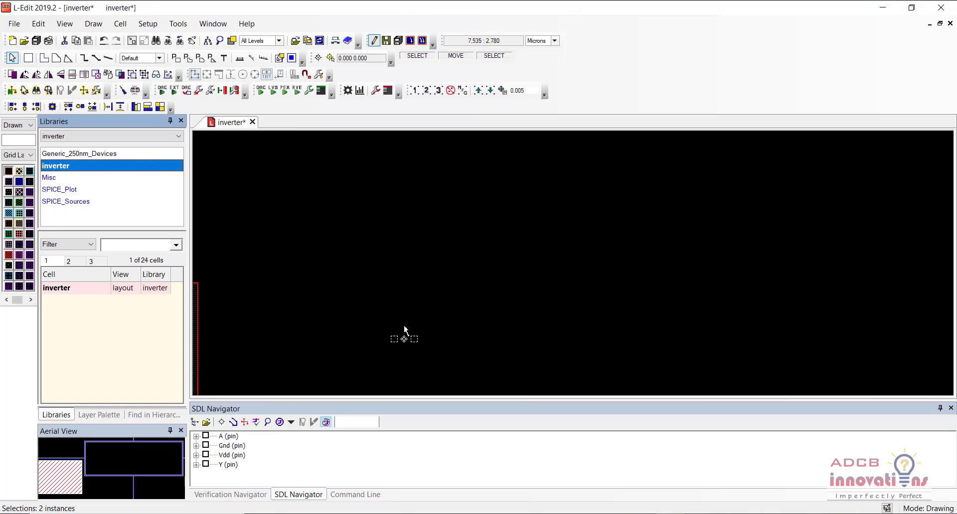
key("Down")
key("Down")
key("Left")
key("Left")
scroll(404, 329, "down", 1)
scroll(404, 328, "up", 1)
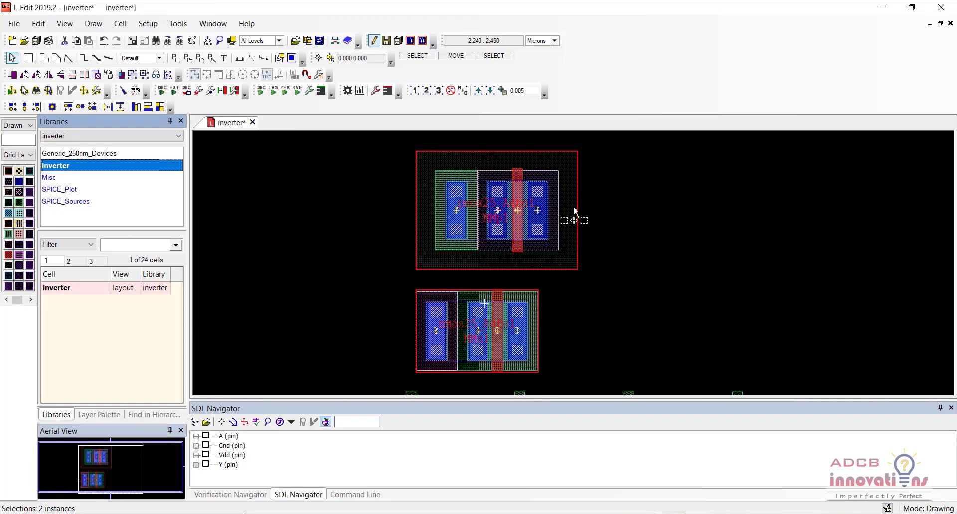
- Save the inverter layout with the imported transistor instances
left_click(621, 315)
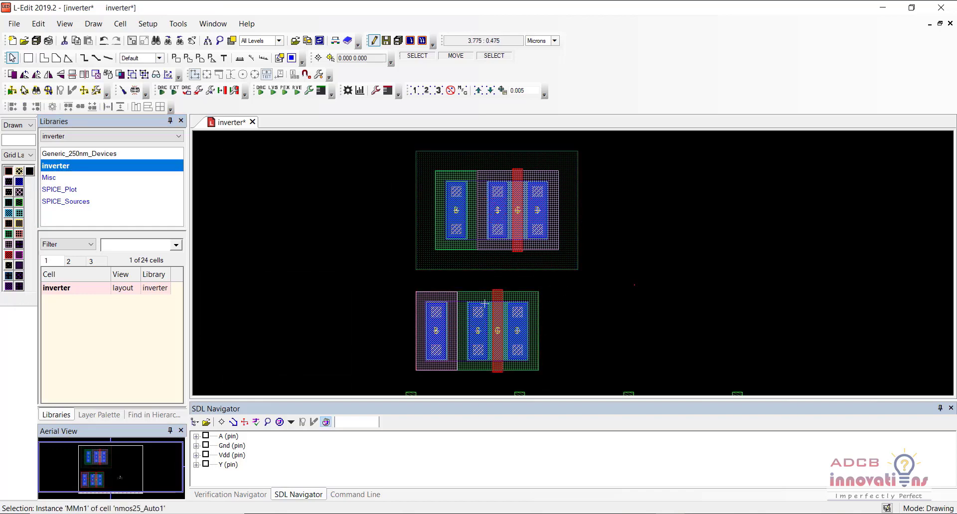
left_click(634, 291)
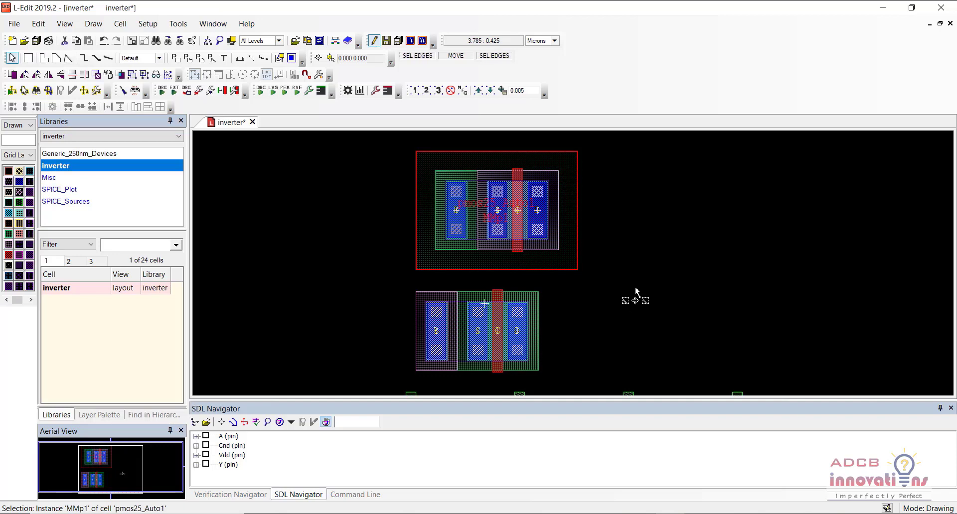
key("ctrl+s")
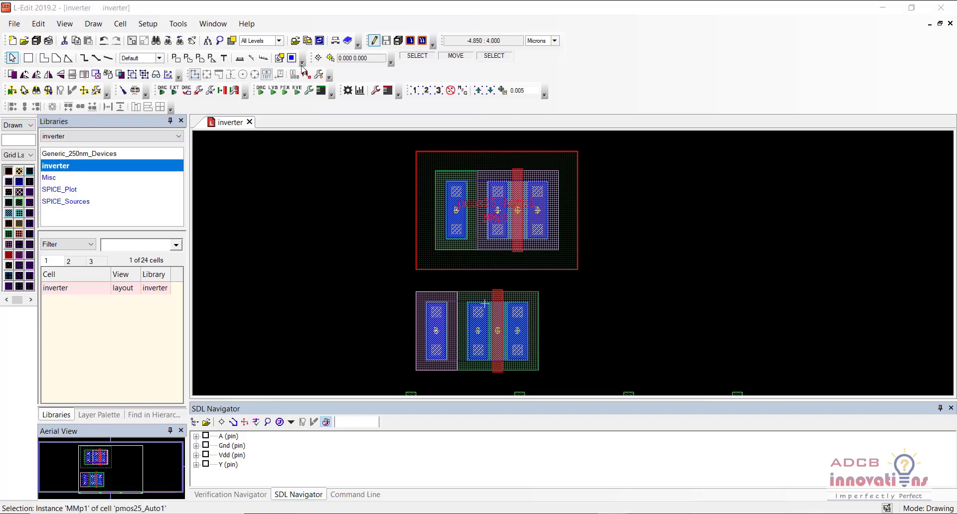
- Select the PMOS and NMOS instances together and align their centres horizontally so that the gates line up
left_click(346, 219)
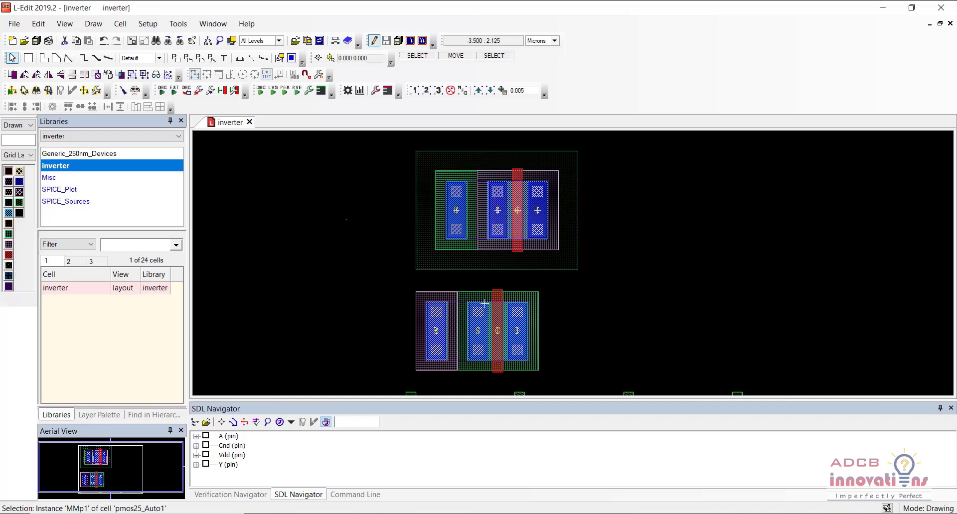
left_click(346, 219)
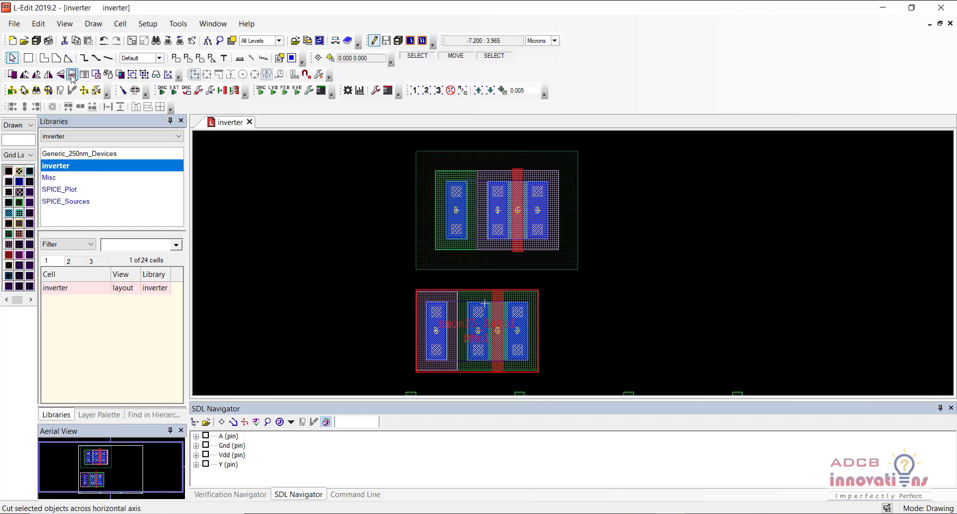
left_click(324, 249)
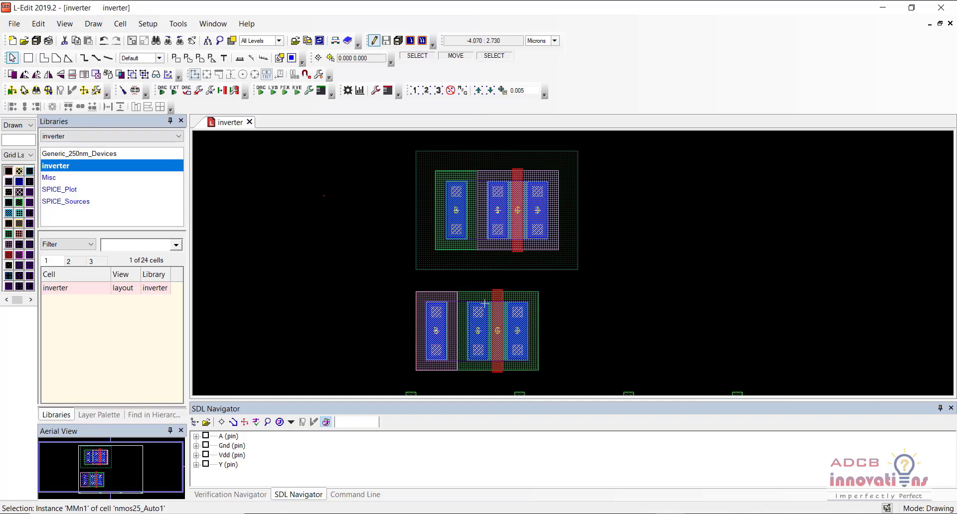
left_click_drag(293, 143, 657, 384)
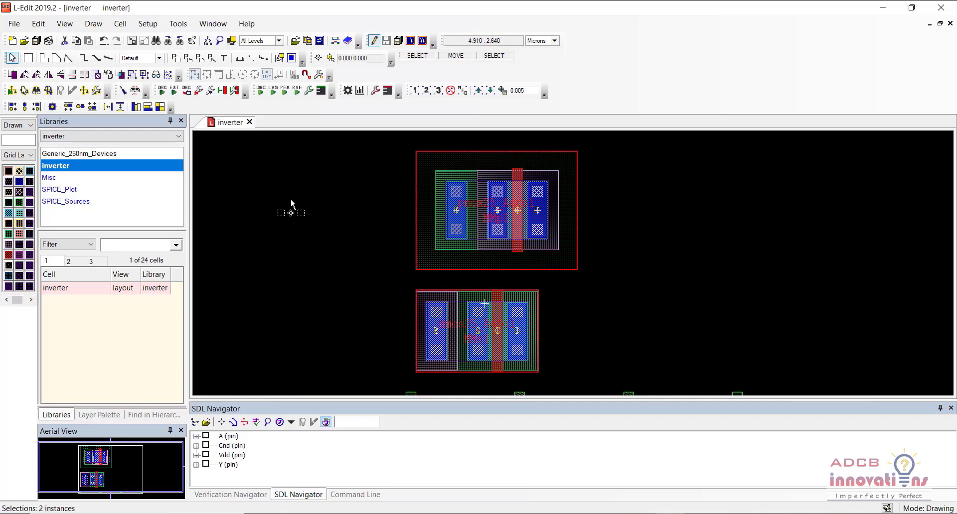
left_click(24, 109)
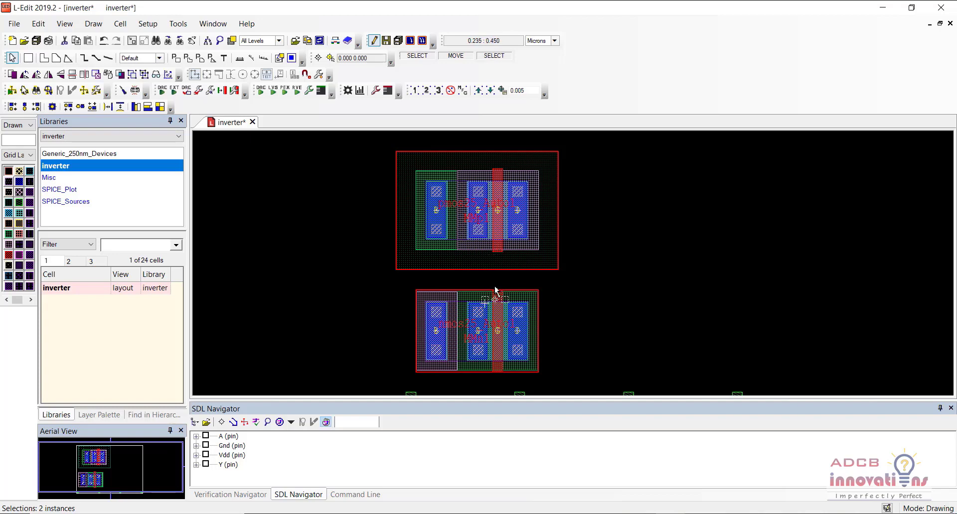
- Select only the PMOS instance and move it upward to widen the gap above the NMOS
left_click(588, 278)
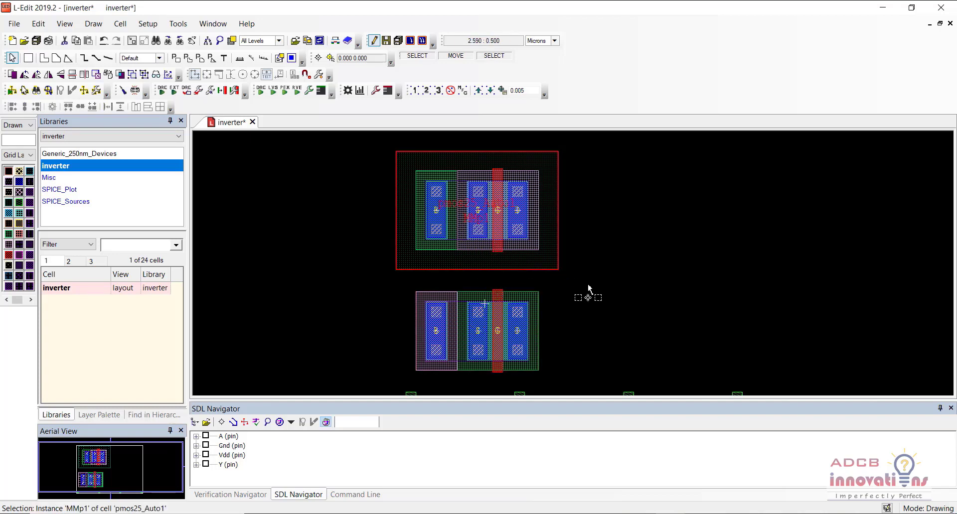
left_click_drag(587, 275, 364, 153)
left_click_drag(488, 232, 489, 191)
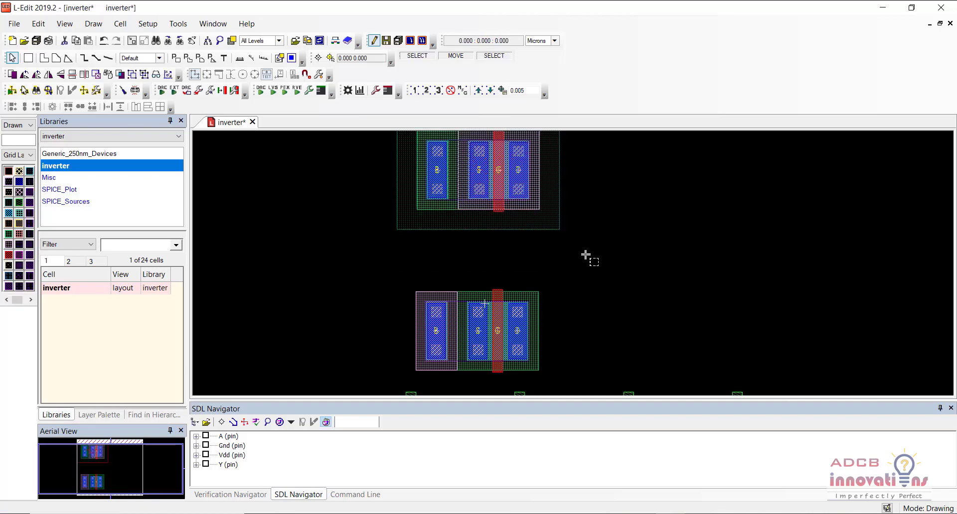
- Delete the A, Y, Gnd and Vdd port boxes and their labels below the NMOS instance
scroll(578, 251, "down", 1)
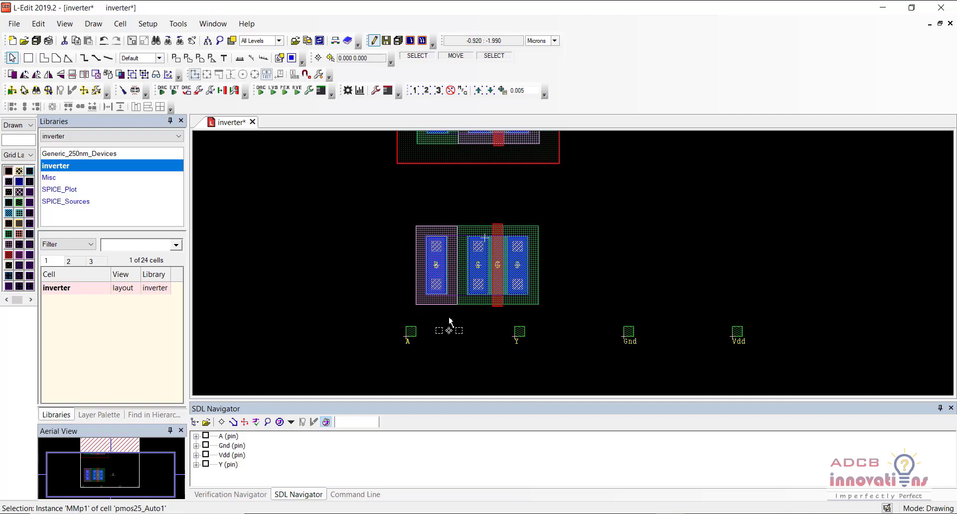
left_click_drag(369, 309, 792, 369)
key("Delete")
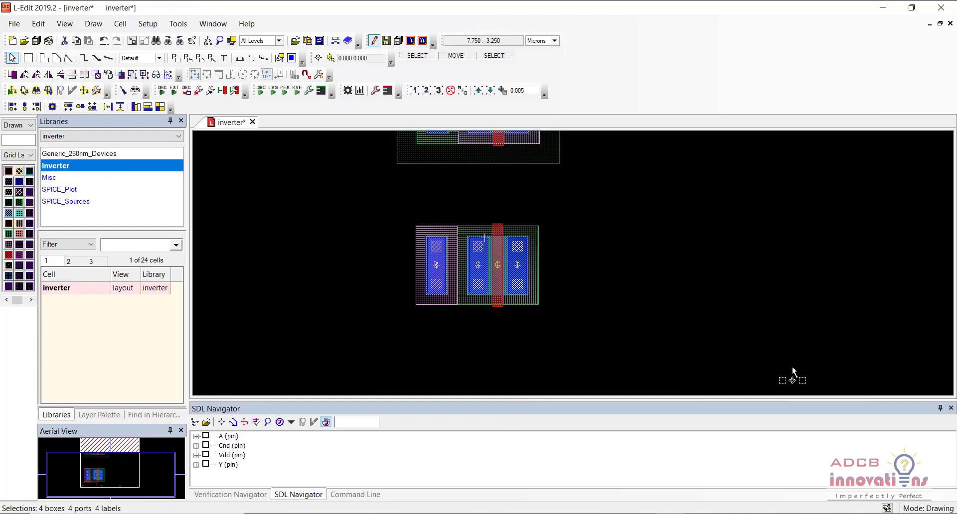
- Try to pull the top edge of the NMOS gate upward, and undo the resulting move
scroll(792, 371, "up", 3)
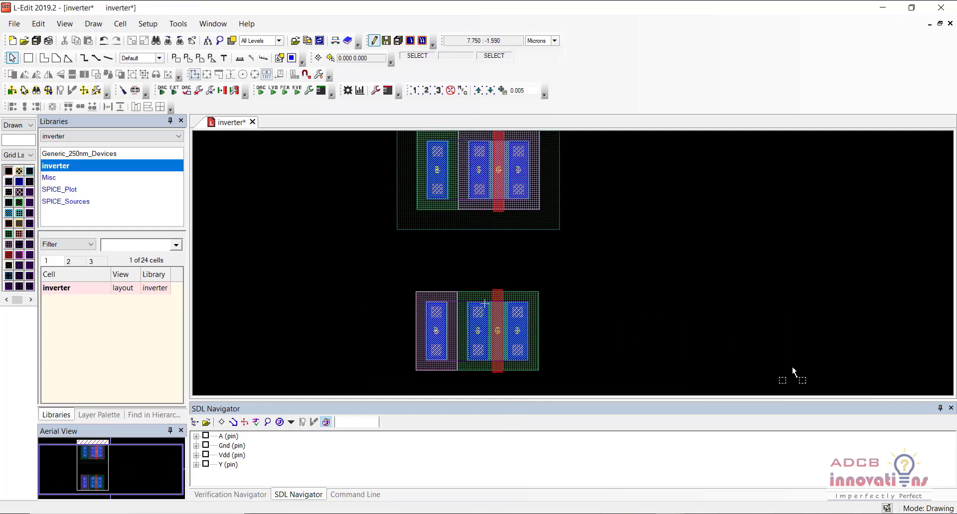
scroll(792, 369, "up", 3)
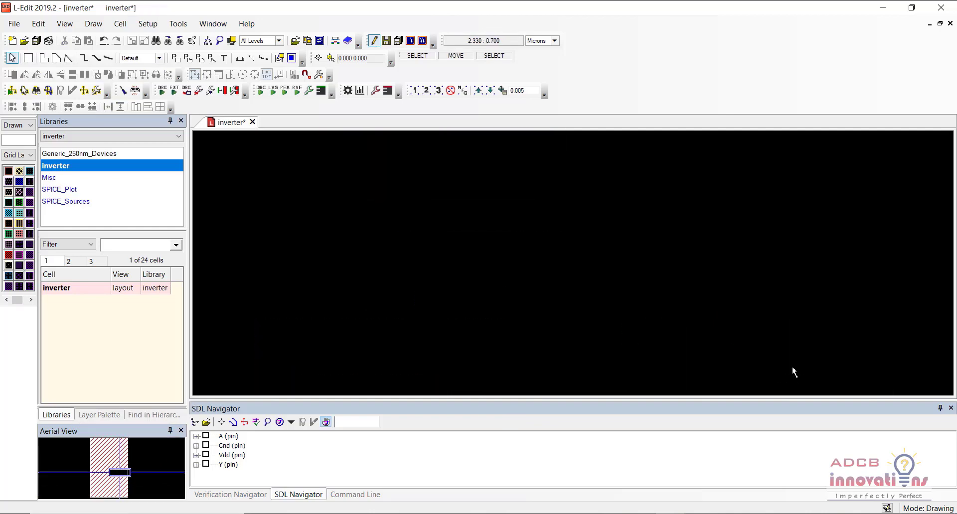
scroll(792, 371, "up", 5)
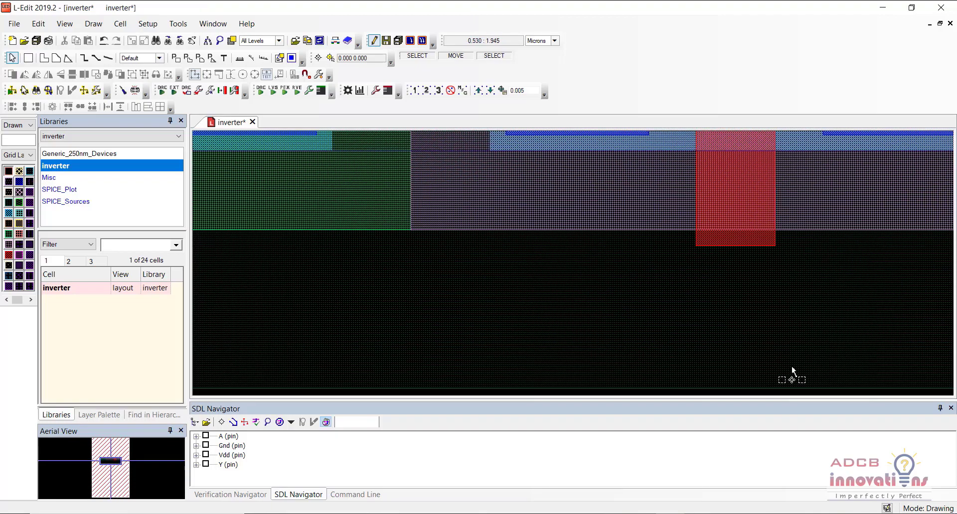
scroll(793, 371, "down", 3)
scroll(792, 371, "down", 10)
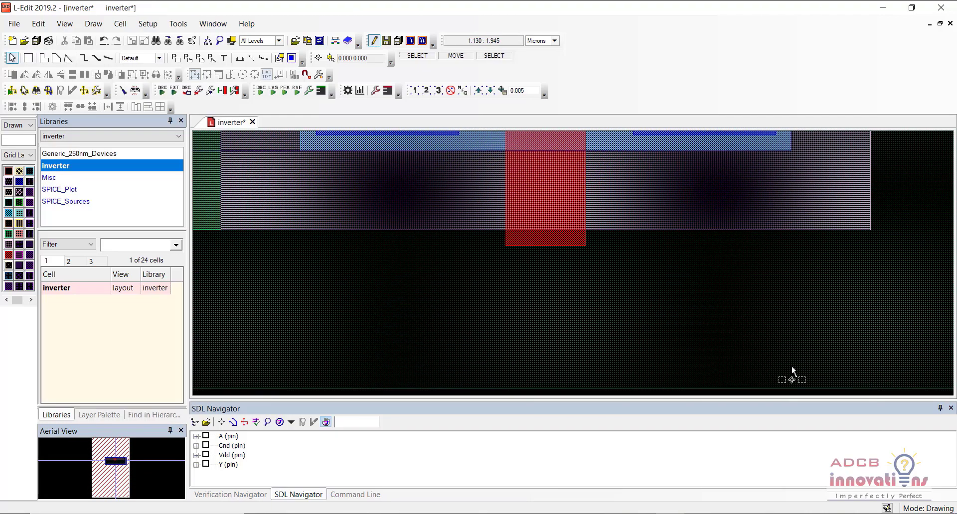
scroll(792, 371, "up", 8)
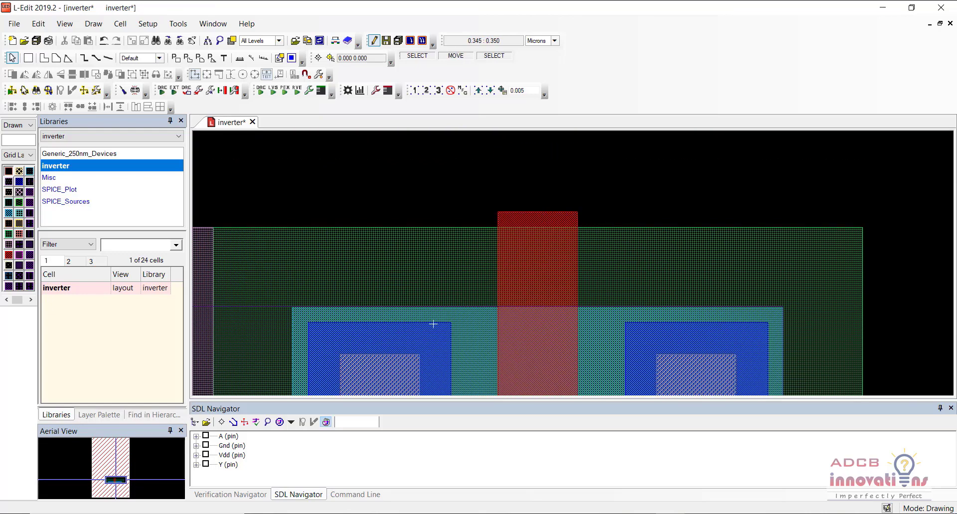
left_click(544, 218)
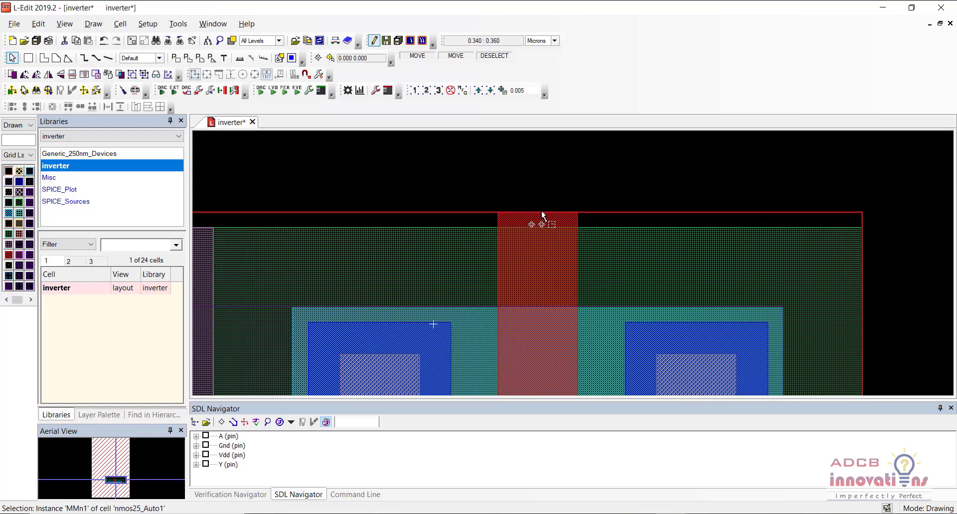
left_click_drag(541, 212, 538, 175)
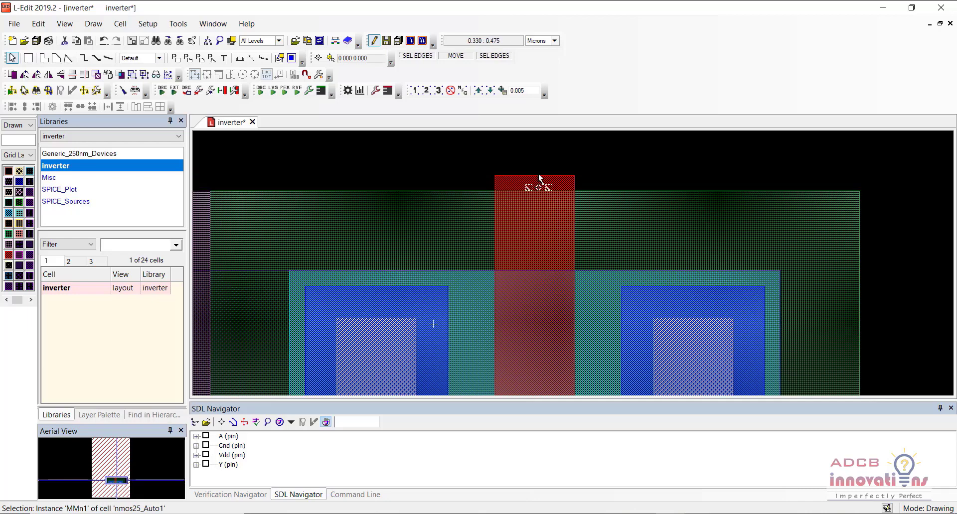
key("ctrl+z")
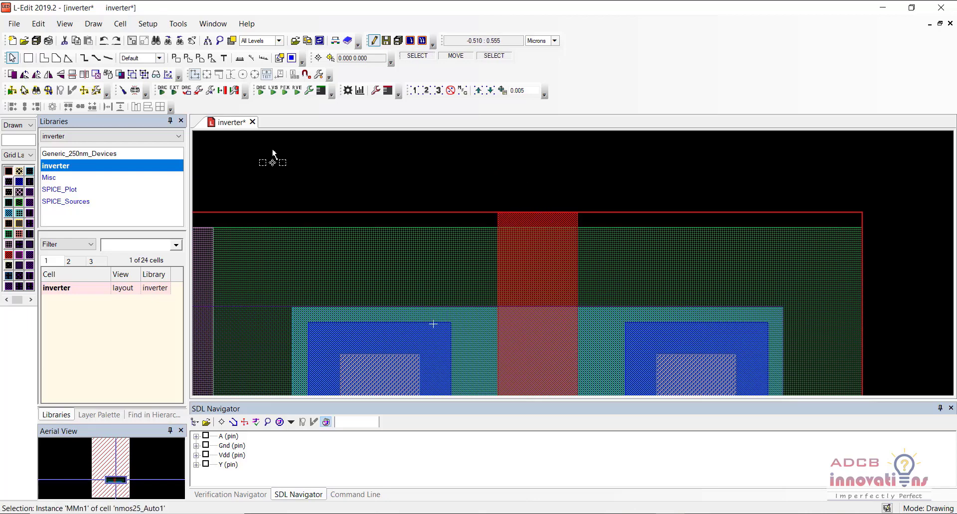
- Try again to stretch the upper end of the NMOS gate, with both the box drawing tool and the selection tool
left_click(28, 59)
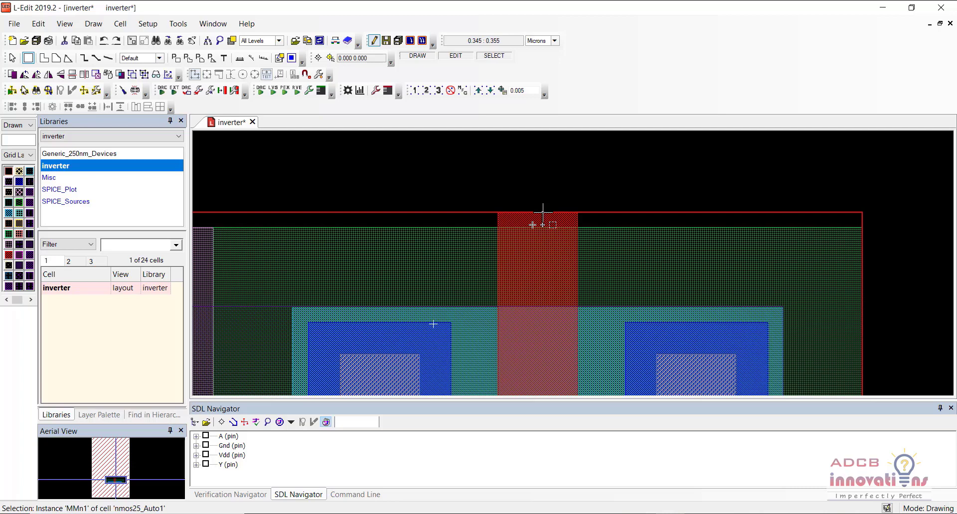
key("alt")
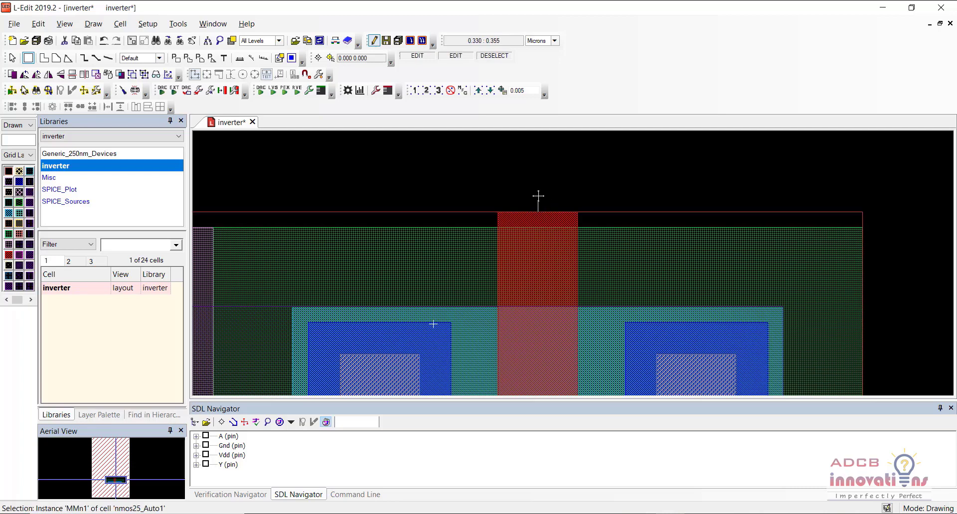
left_click(12, 57)
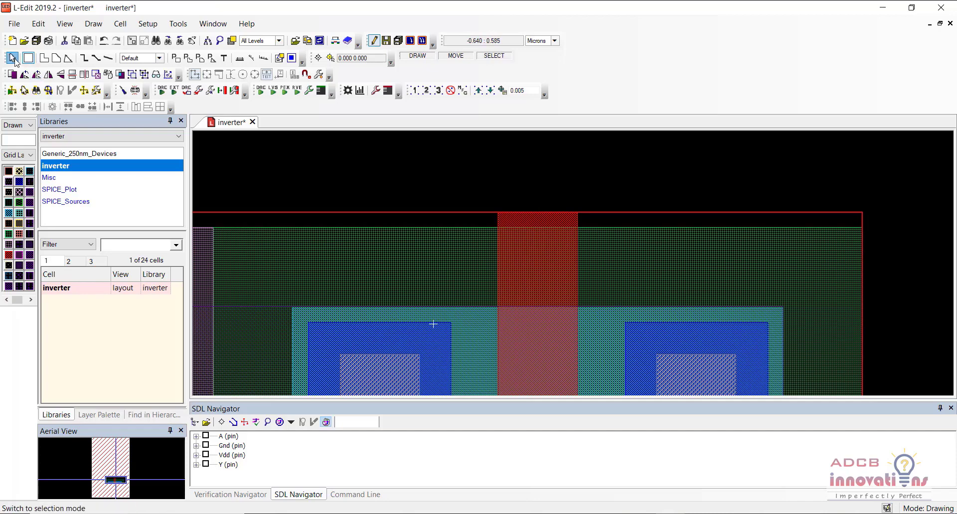
key("alt")
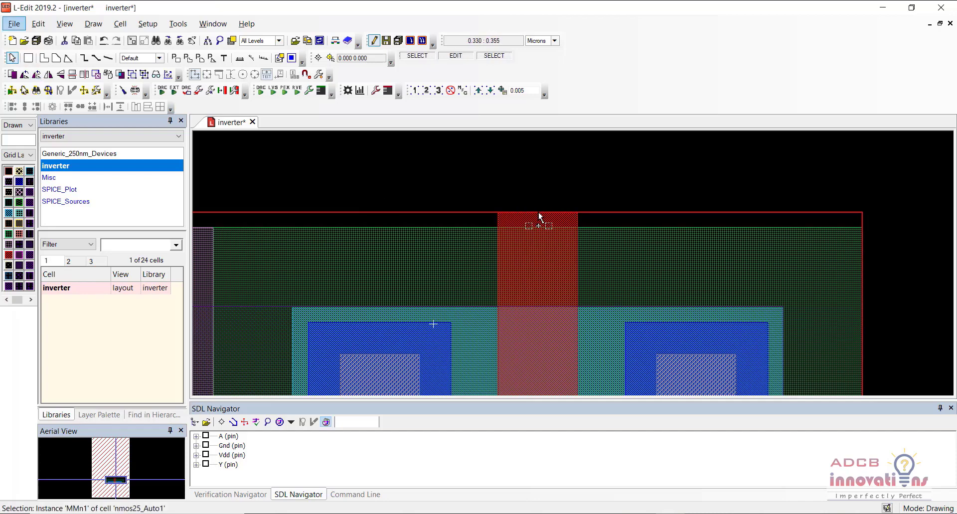
left_click_drag(538, 212, 538, 189)
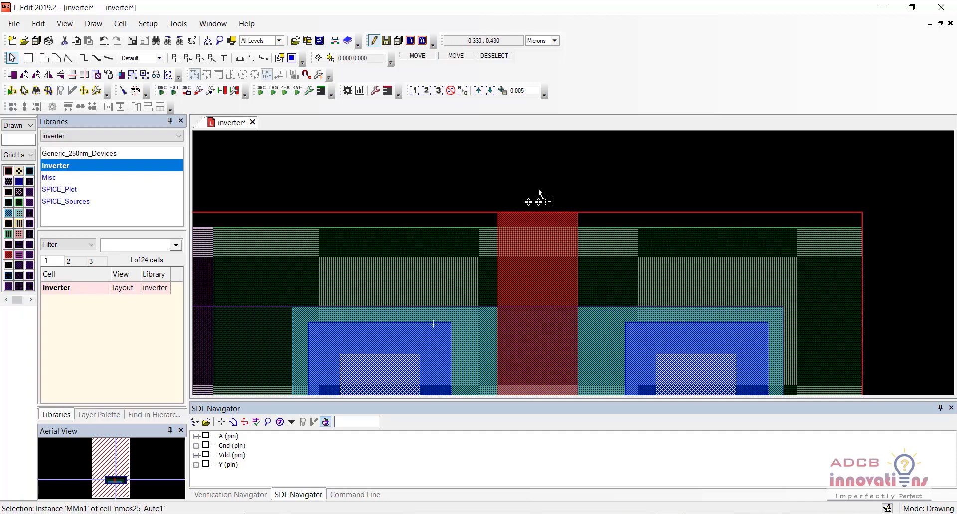
scroll(538, 188, "down", 2)
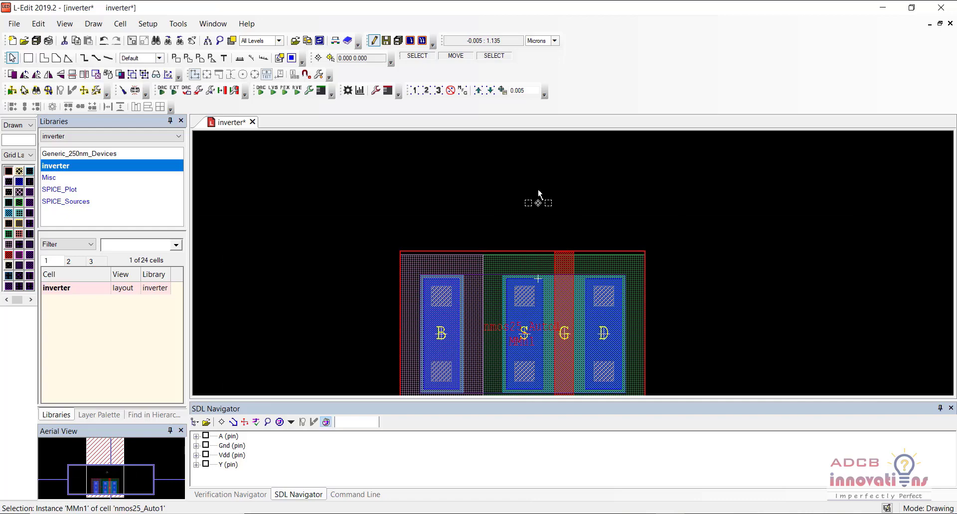
- Try to select the poly gate at the upper end of the NMOS instance on its own
left_click(538, 191)
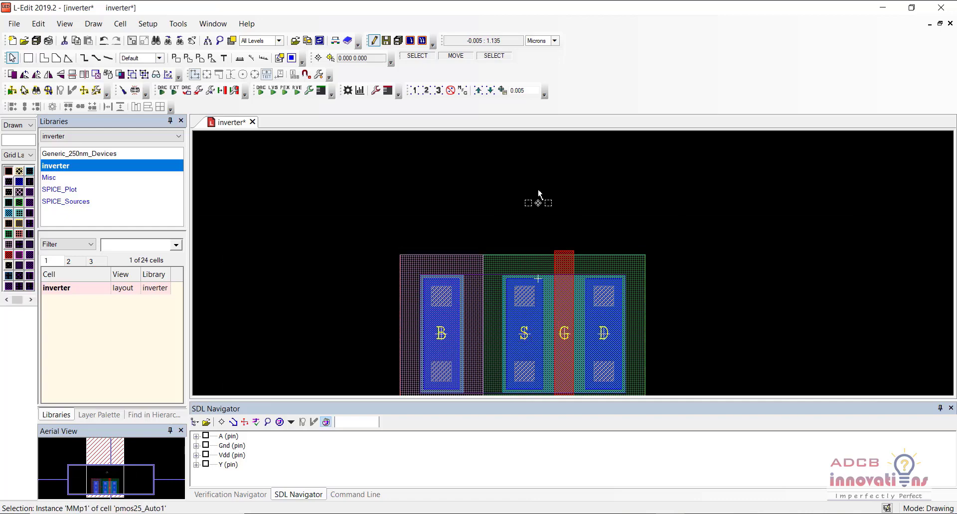
left_click(563, 256)
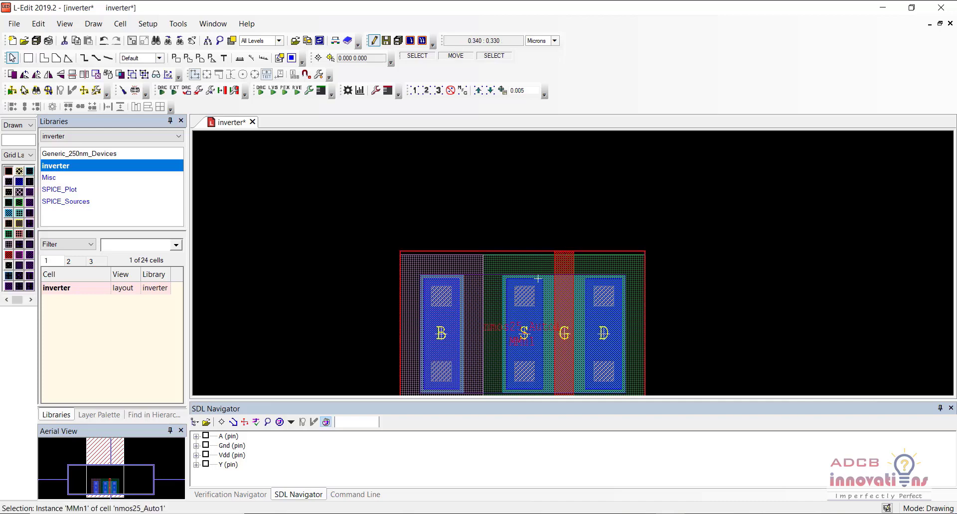
left_click(566, 257)
left_click(566, 257)
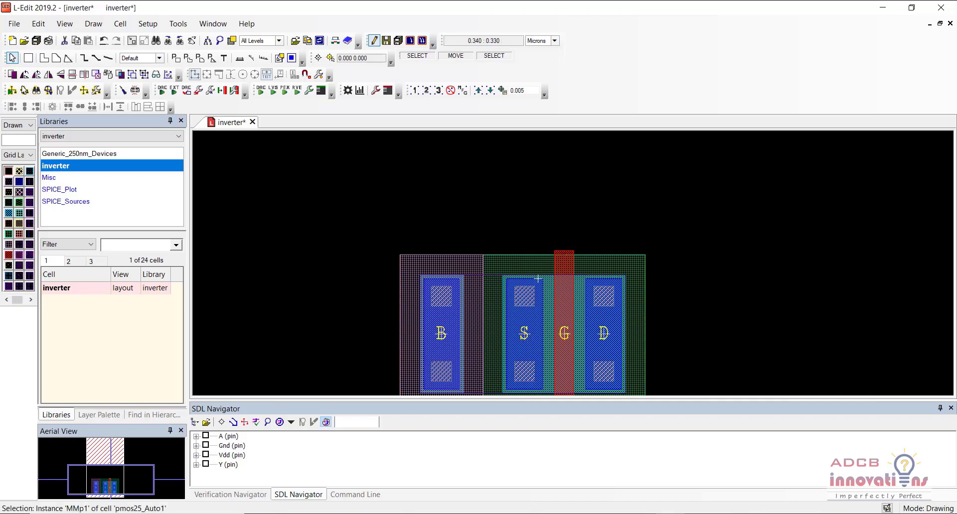
left_click(566, 257)
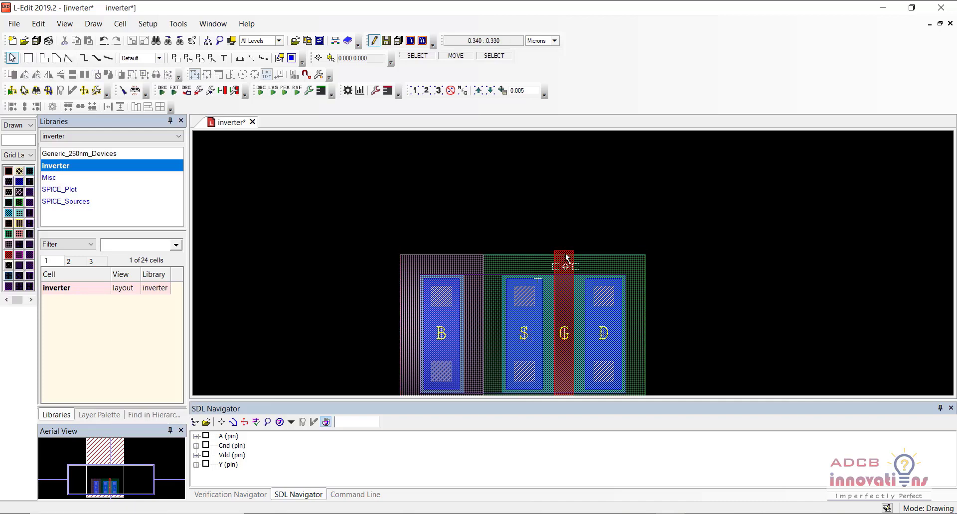
left_click(566, 257)
scroll(566, 258, "down", 2)
scroll(566, 257, "up", 1)
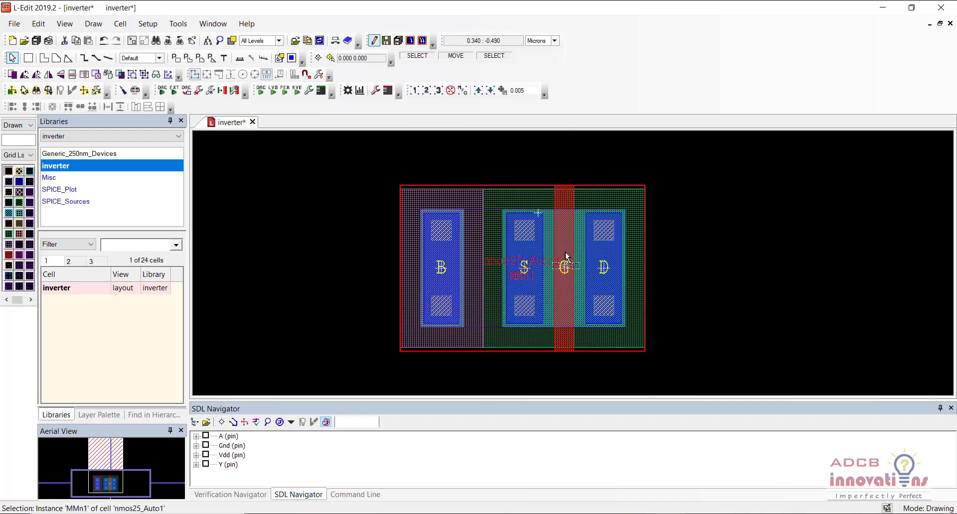
- Move the PMOS instance up and to the left, and undo that move
scroll(566, 257, "up", 2)
left_click(566, 257)
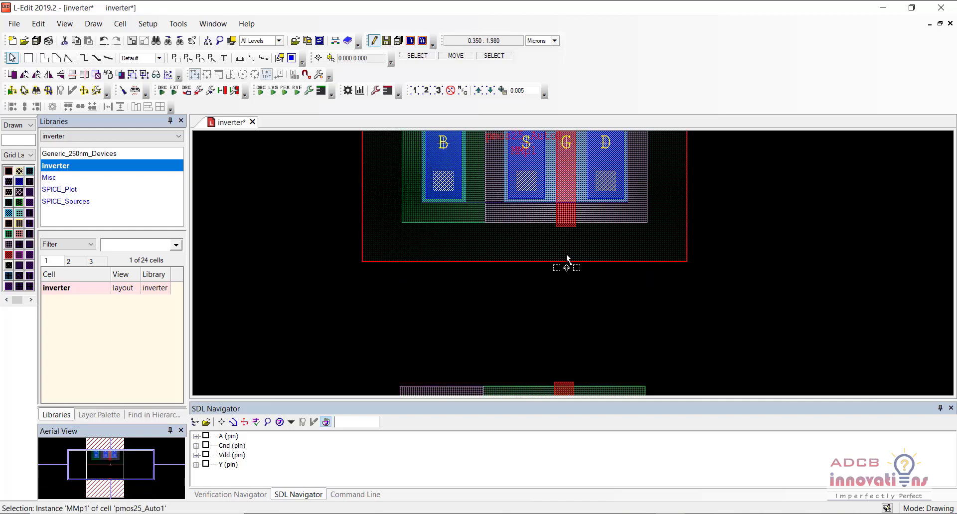
middle_click_drag(465, 208, 442, 188)
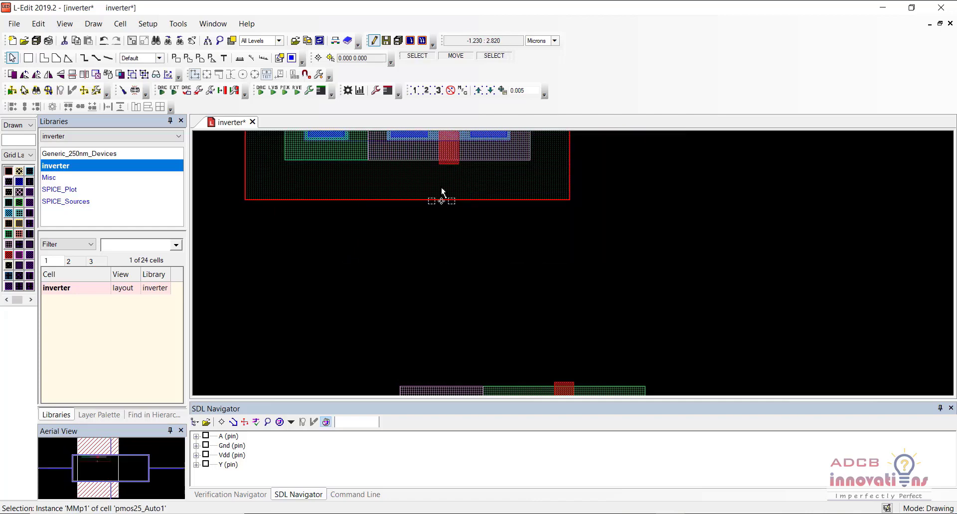
key("ctrl+z")
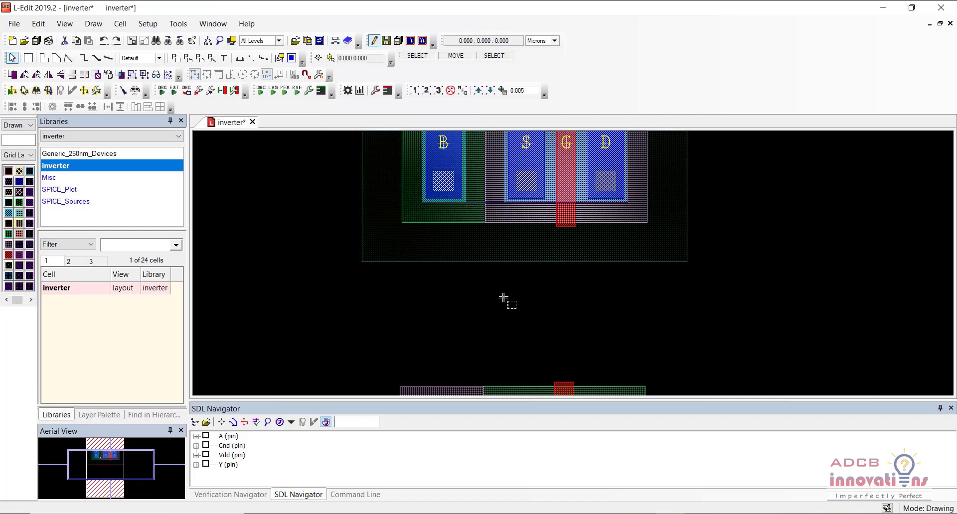
- Activate box drawing with Poly as the drawing layer, ready at the lower end of the PMOS gate
key("minus")
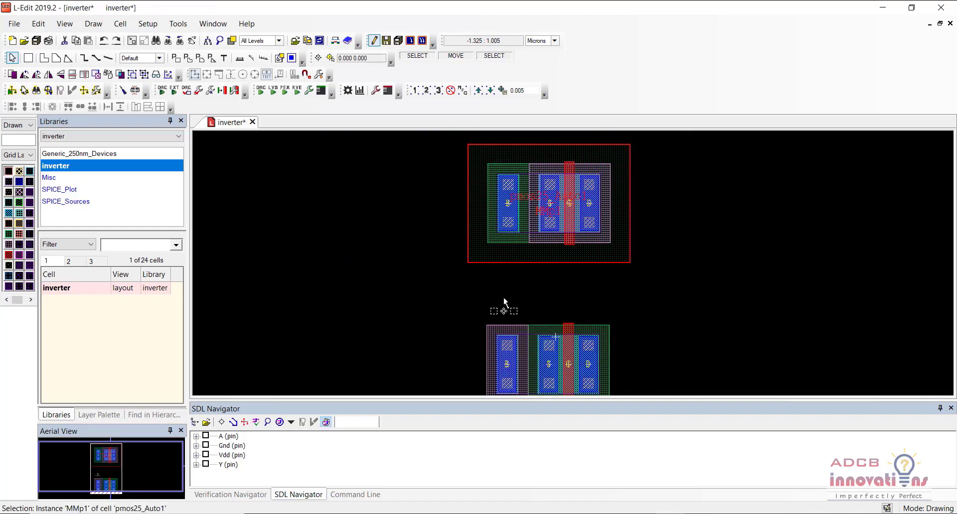
key("plus")
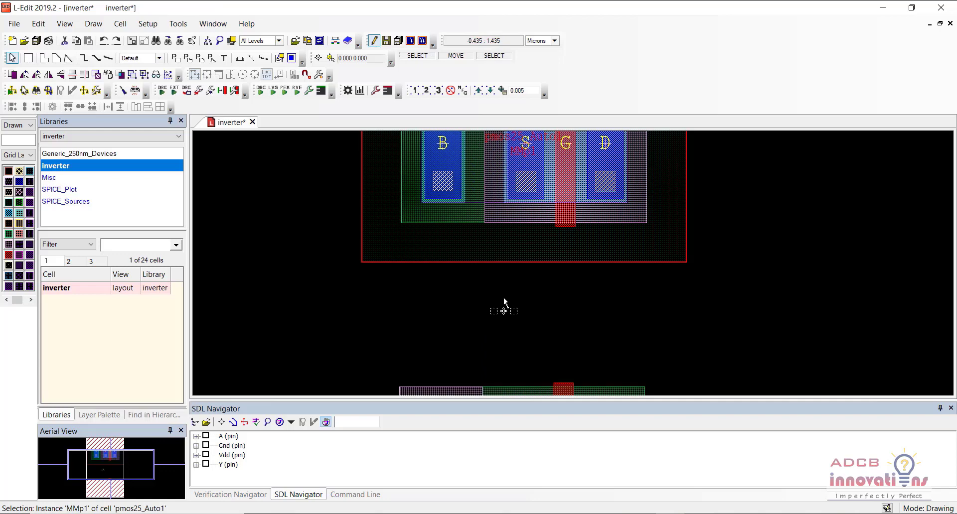
left_click(504, 301)
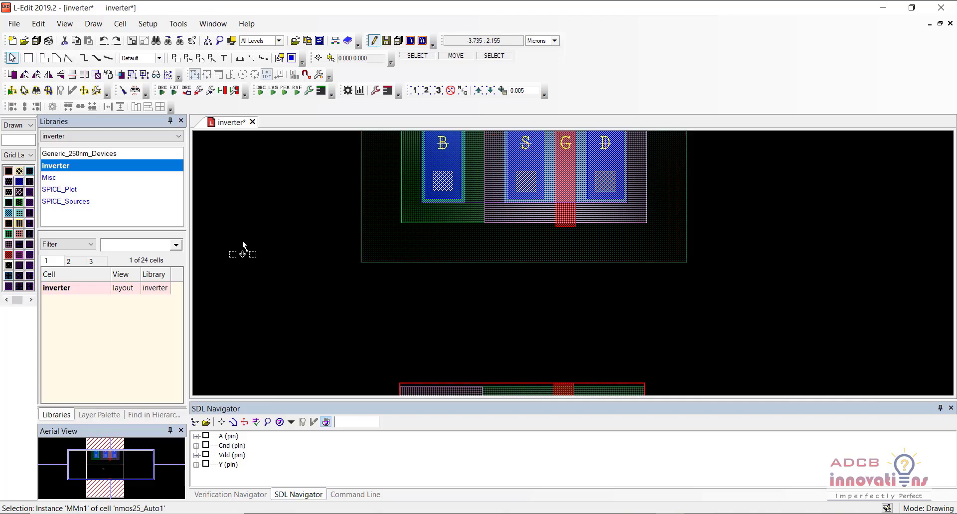
key("plus")
key("plus")
key("Up")
key("Up")
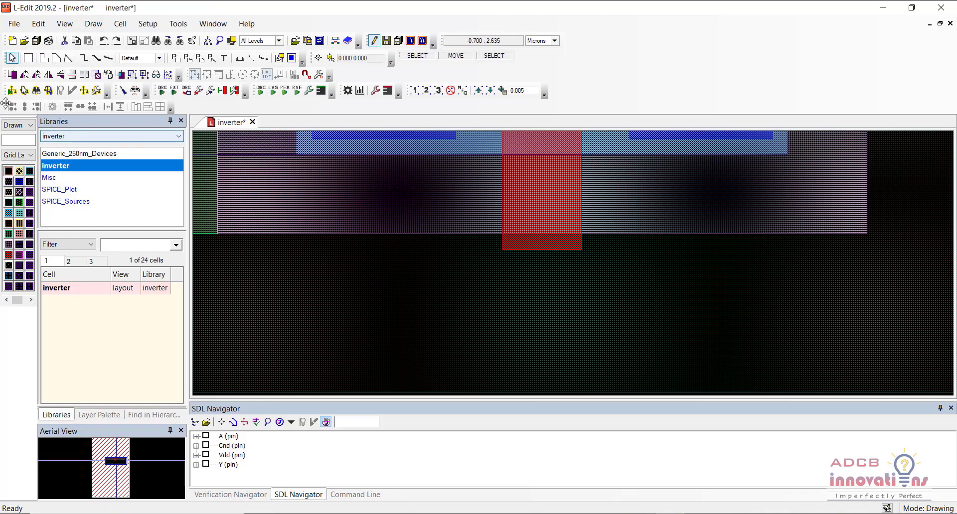
left_click(29, 62)
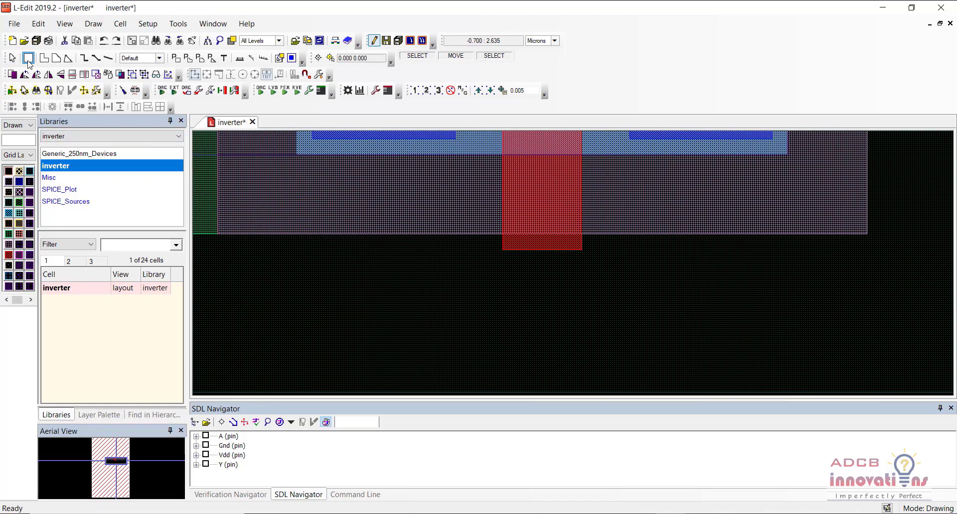
left_click(102, 415)
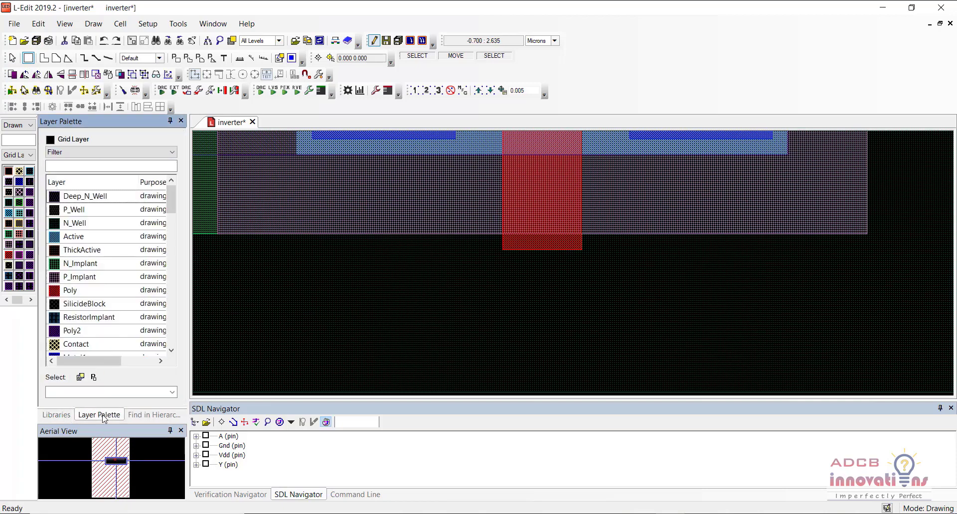
left_click(82, 291)
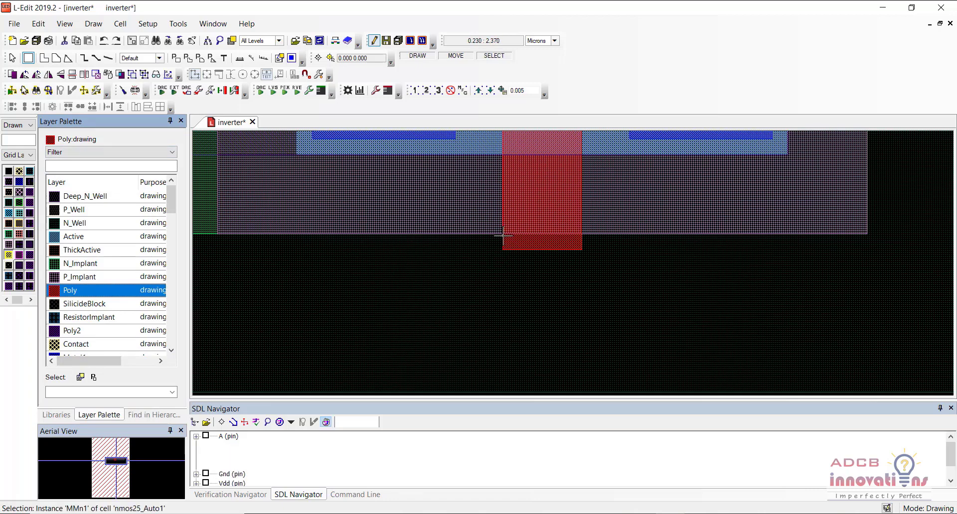
- Draw a Poly box about 0.225 by 2.105 microns from the PMOS gate to the NMOS gate, inspect both ends, and undo it
mouse_move(502, 234)
left_mouse_down()
mouse_move(528, 315)
mouse_move(590, 384)
mouse_move(573, 370)
left_mouse_up()
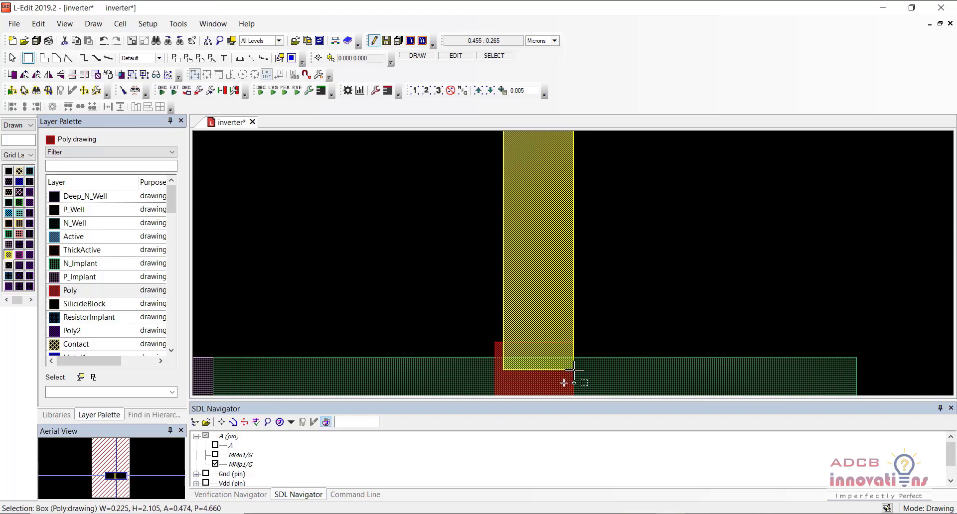
scroll(591, 317, "up", 3)
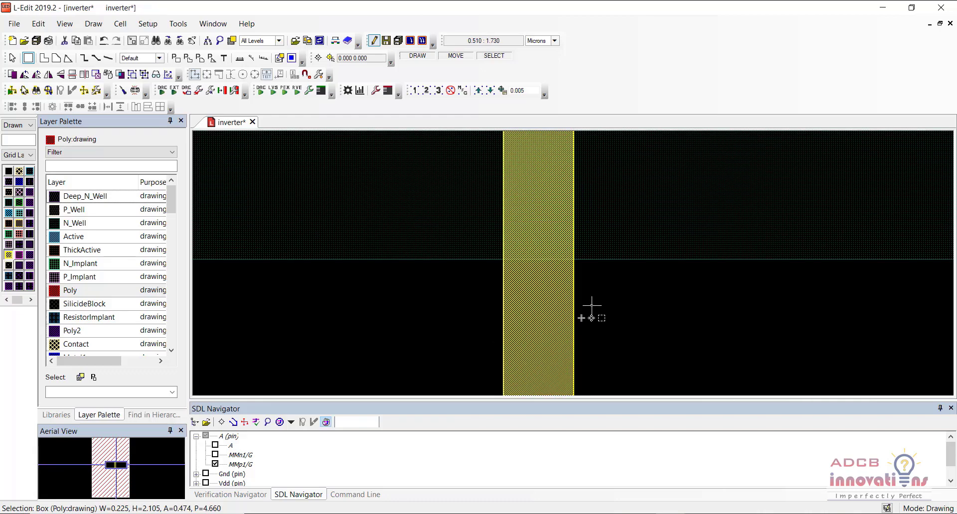
scroll(592, 316, "up", 3)
key("minus")
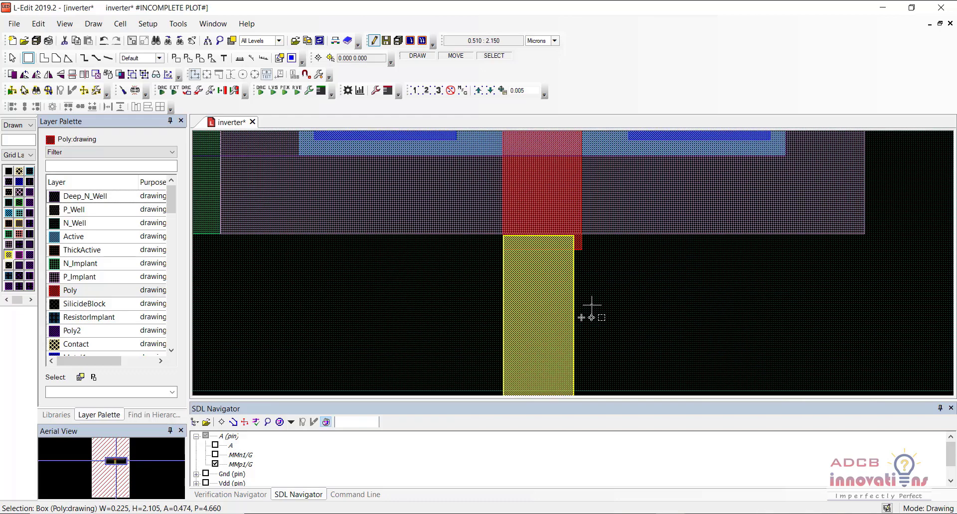
scroll(591, 305, "down", 3)
scroll(591, 317, "down", 1)
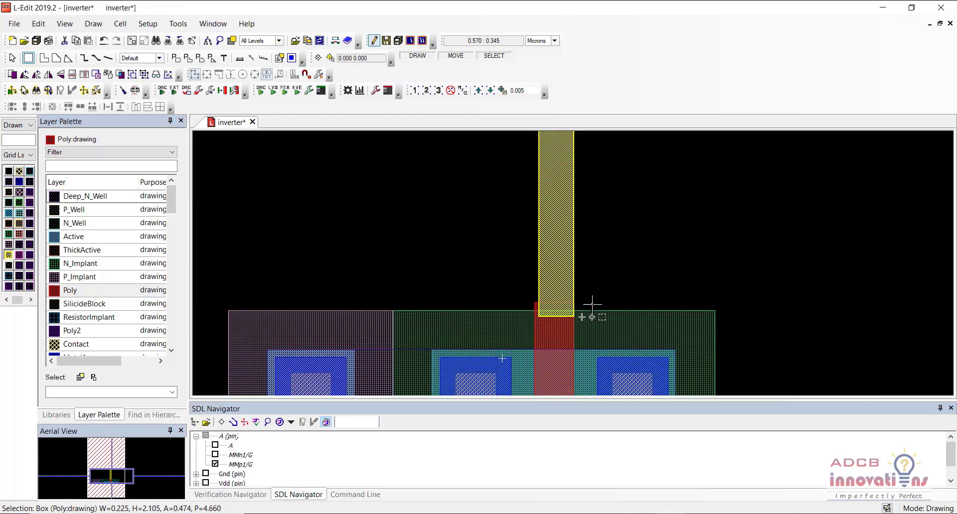
scroll(592, 317, "up", 3)
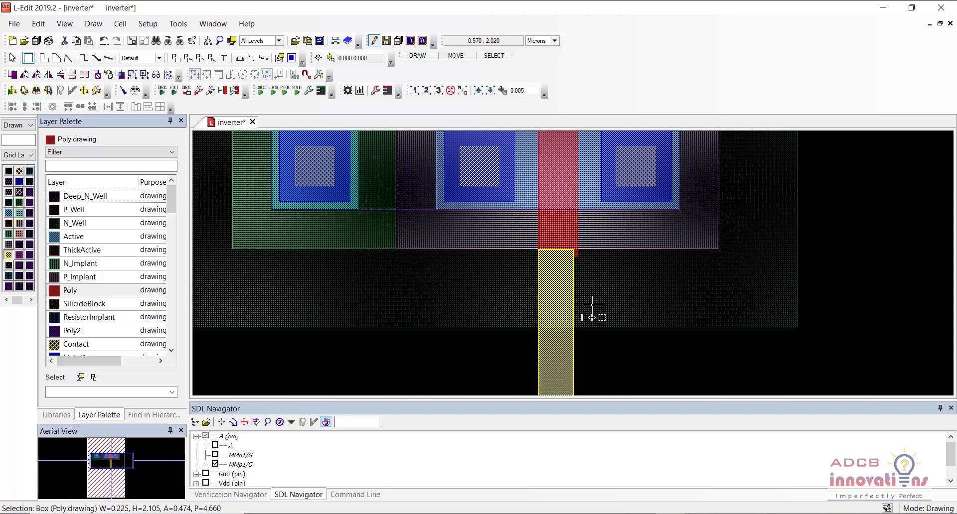
key("minus")
key("minus")
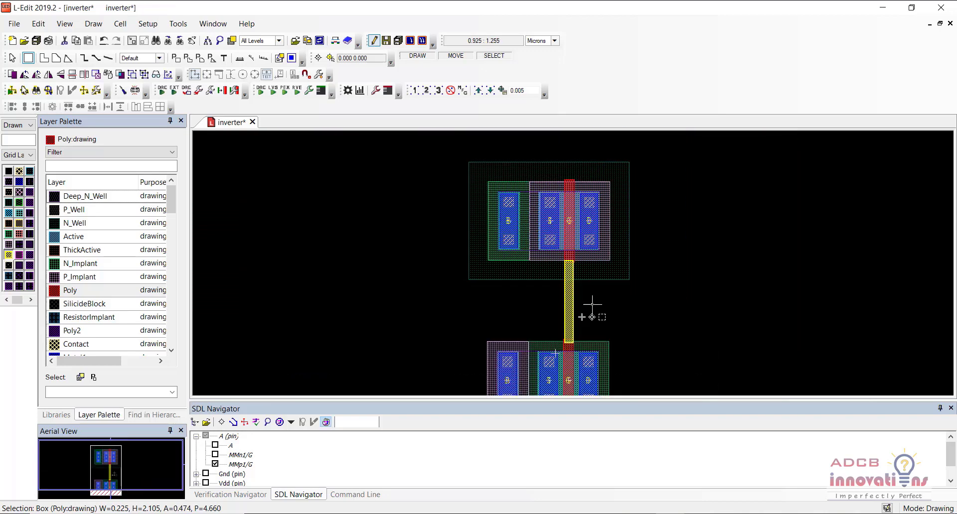
key("ctrl+z")
key("ctrl+z")
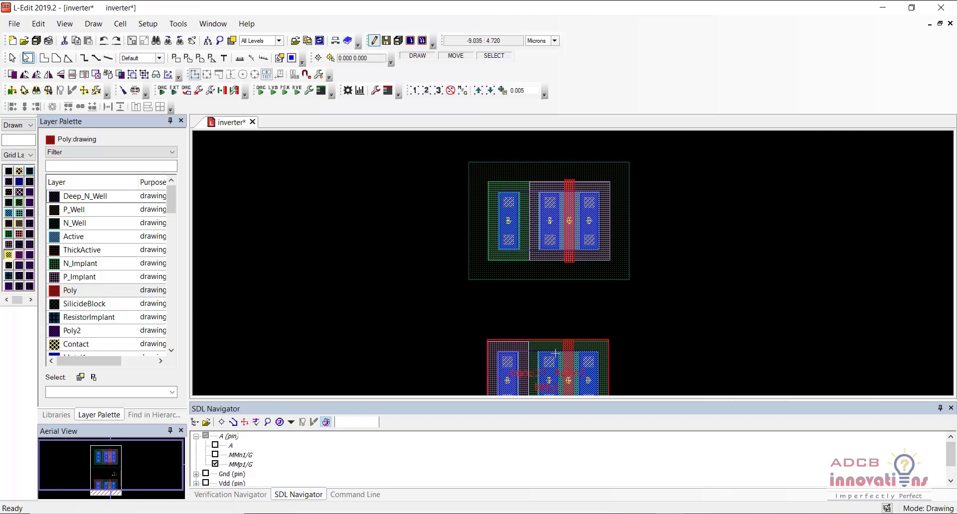
- Select the PMOS and NMOS instances together and realign their horizontal centres, leaving only the PMOS selected
left_click(12, 58)
left_click(344, 242)
left_click(344, 242, "shift")
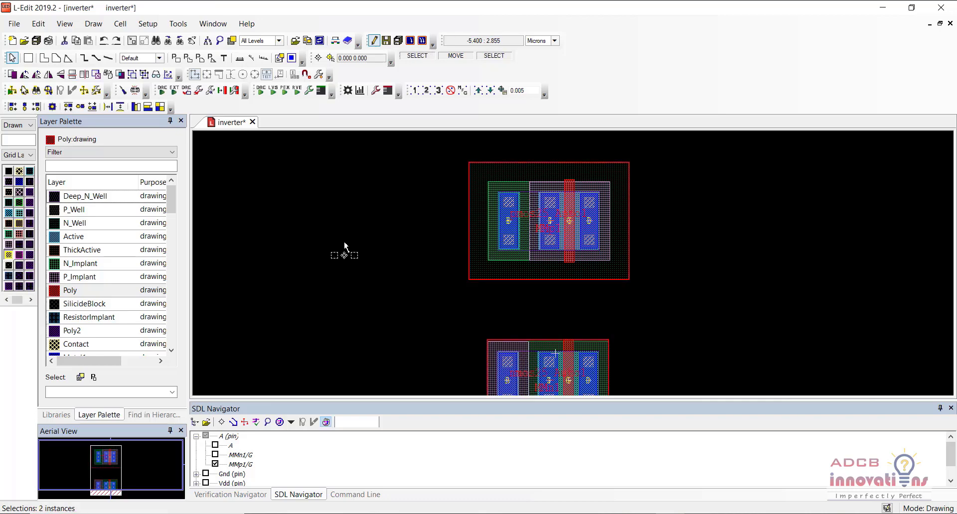
left_click(24, 107)
left_click(348, 315)
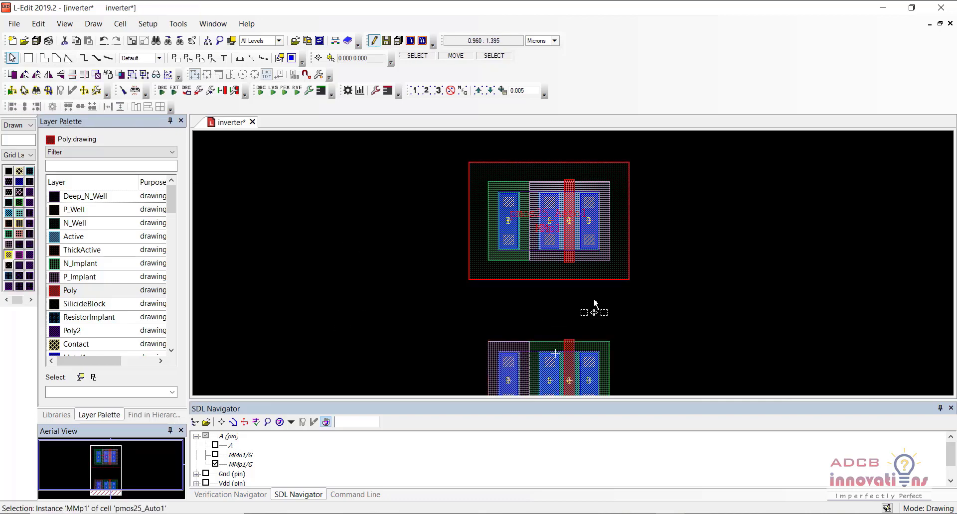
- Draw a Poly box about 0.25 by 2.065 microns joining the PMOS gate's lower end to the NMOS gate's upper end
scroll(594, 300, "up", 1)
scroll(593, 300, "down", 1)
scroll(593, 300, "up", 3, "ctrl")
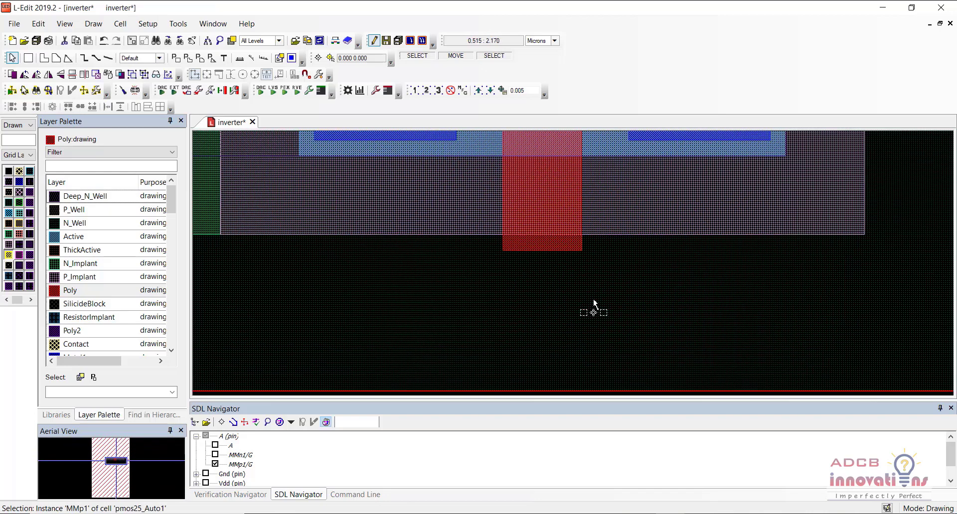
left_click(28, 57)
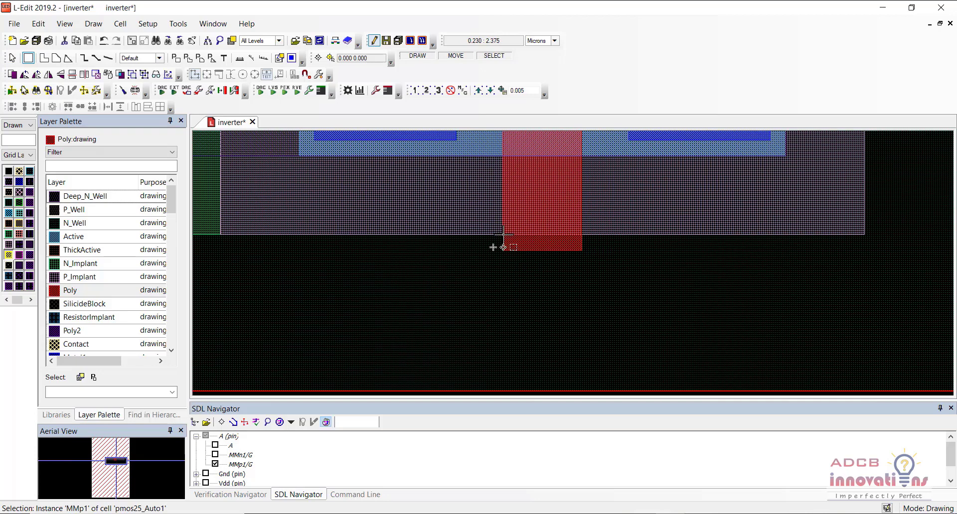
mouse_move(503, 234)
left_mouse_down()
mouse_move(578, 373)
mouse_move(581, 285)
left_mouse_up()
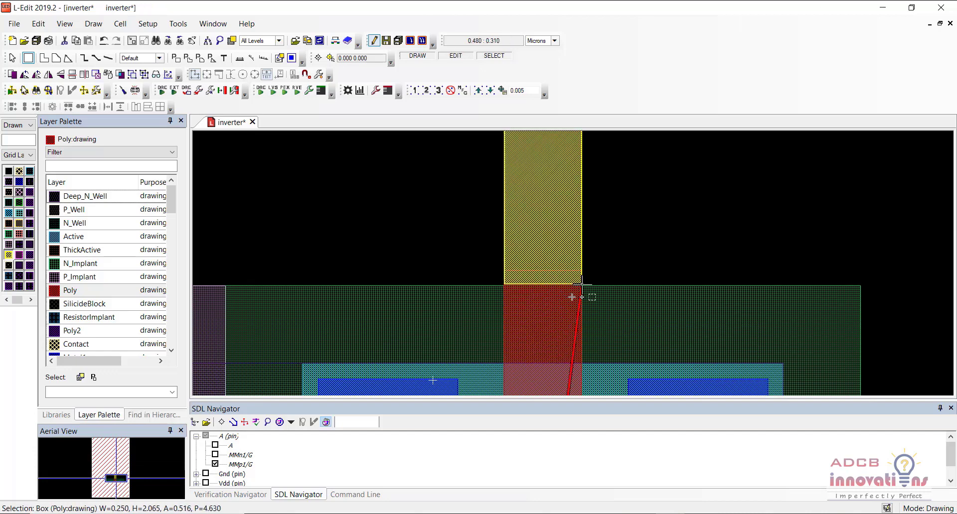
right_click(634, 254)
scroll(634, 254, "up", 1)
scroll(635, 254, "up", 3)
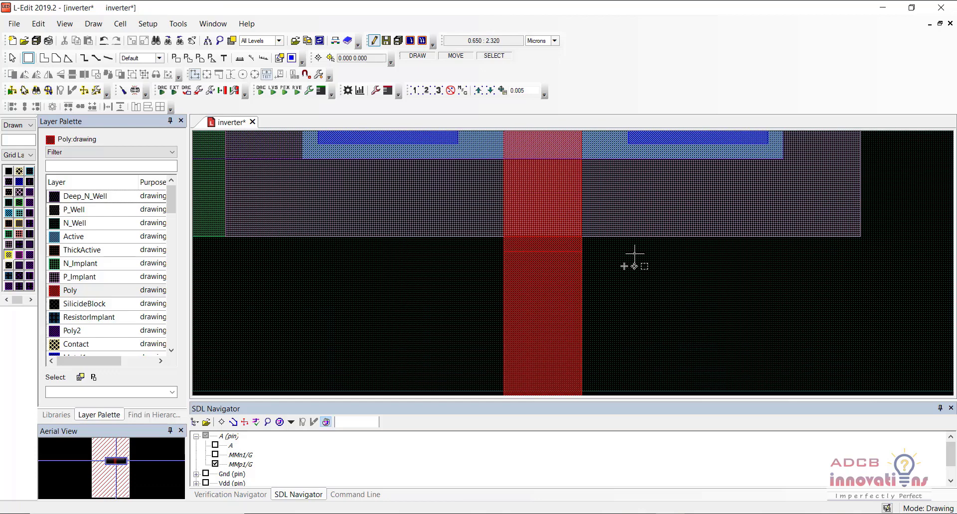
key("minus")
key("minus")
key("minus")
key("minus")
key("plus")
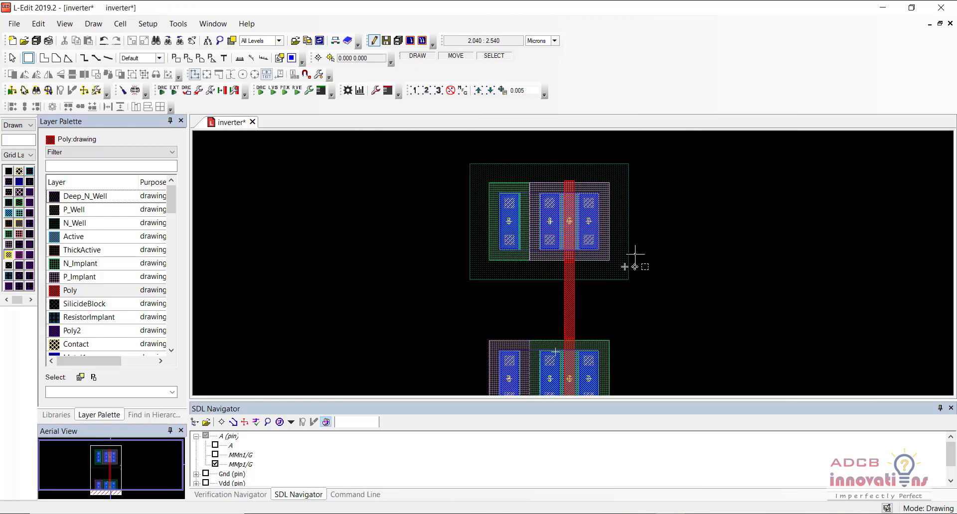
- Save the inverter layout, dismiss the Tanner update notification, and run DRC on the cell
key("ctrl+s")
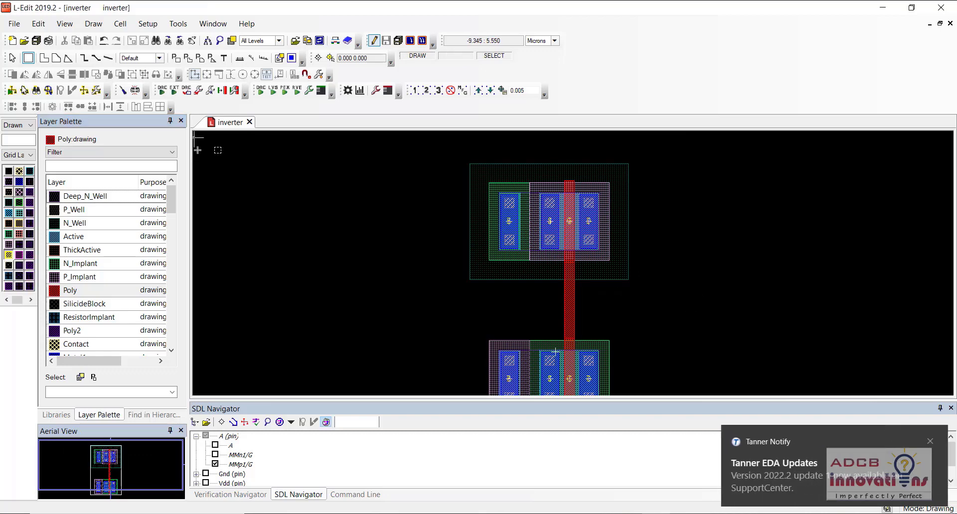
left_click(927, 442)
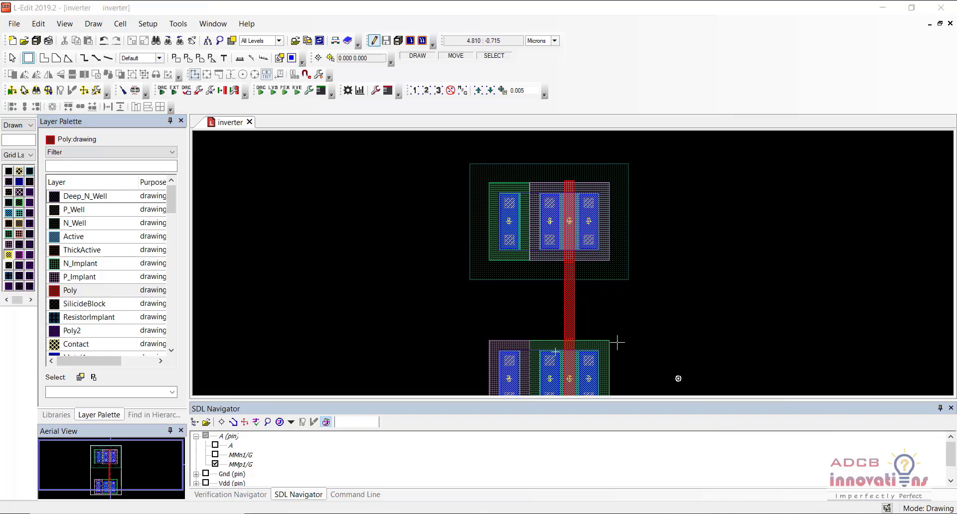
left_click(164, 94)
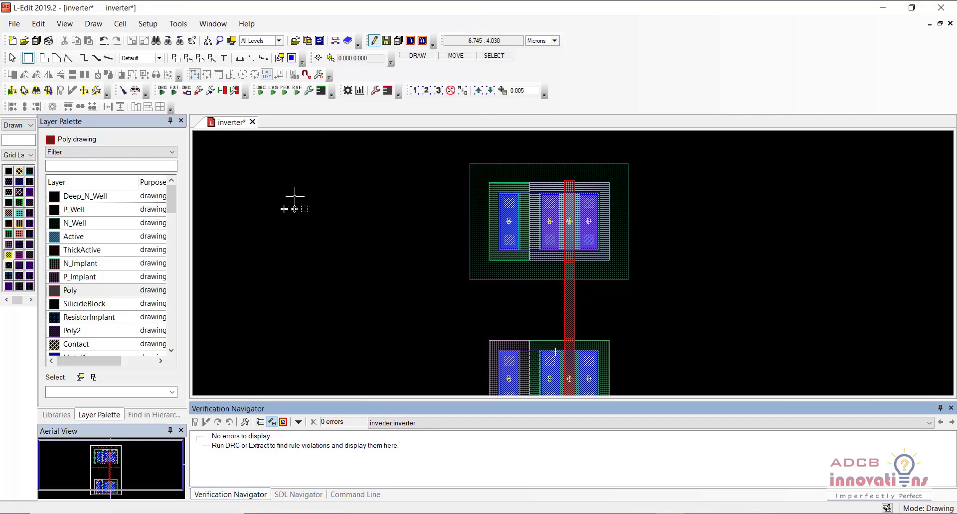
- Add a new command-file entry to the DRC rule sets to run and start browsing for its file
left_click(198, 92)
left_click(414, 183)
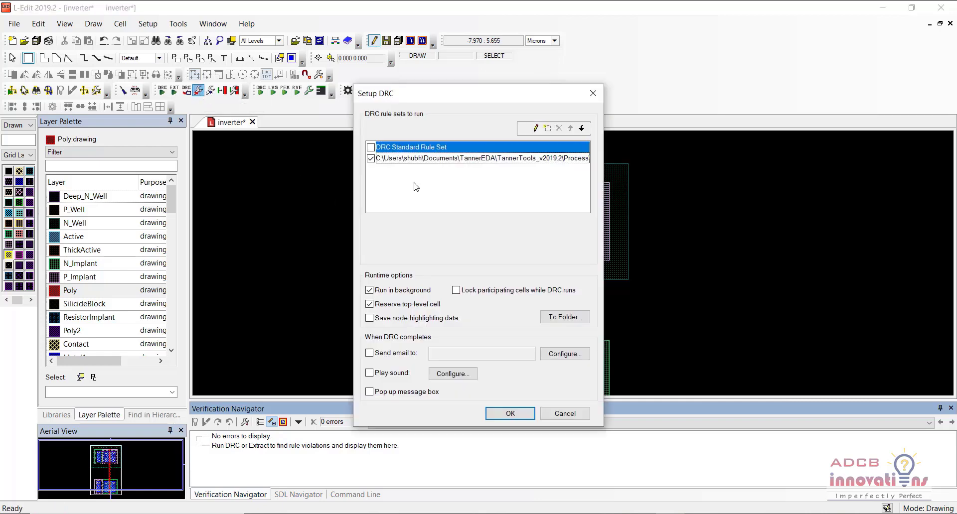
left_click(547, 128)
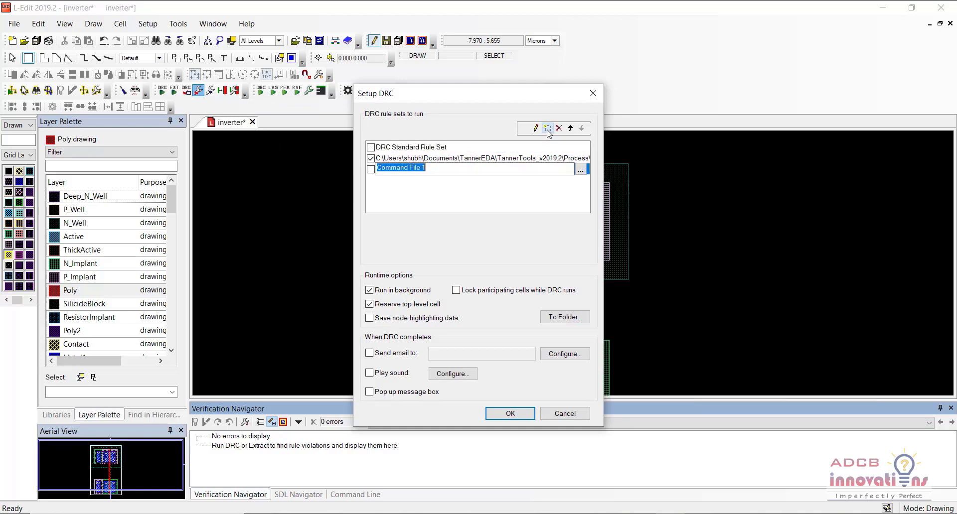
left_click(580, 170)
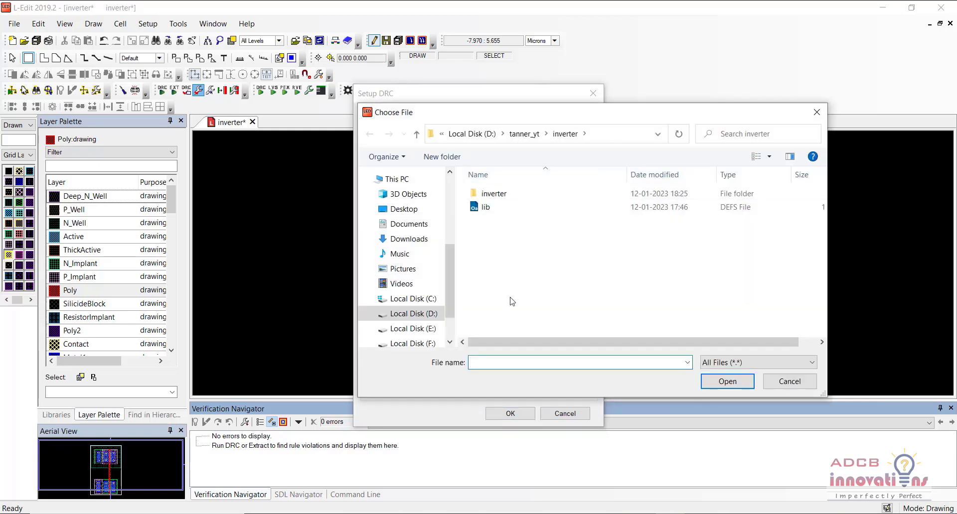
- Navigate from Documents through TannerEDA, TannerTools_v2019.2 and Process to the Generic_250nm folder in the file chooser
left_click(417, 222)
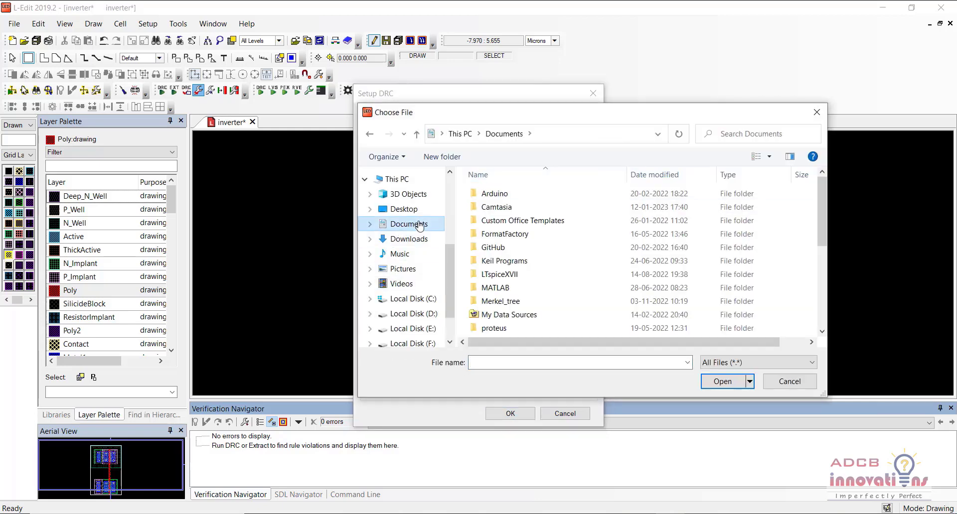
left_click(570, 279)
key("t")
key("Return")
key("Down")
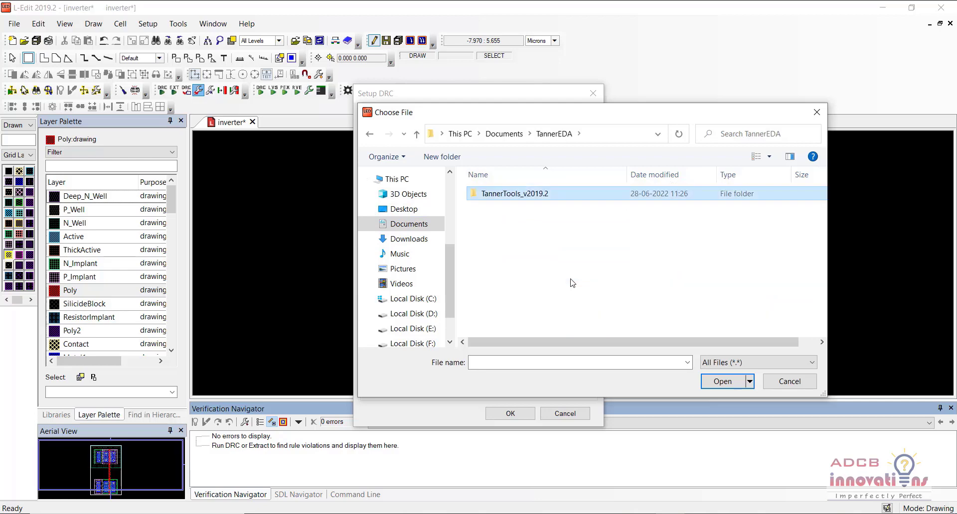
key("Return")
key("Down")
key("Down")
key("Down")
key("Down")
key("Down")
key("Up")
key("Return")
key("Down")
key("Down")
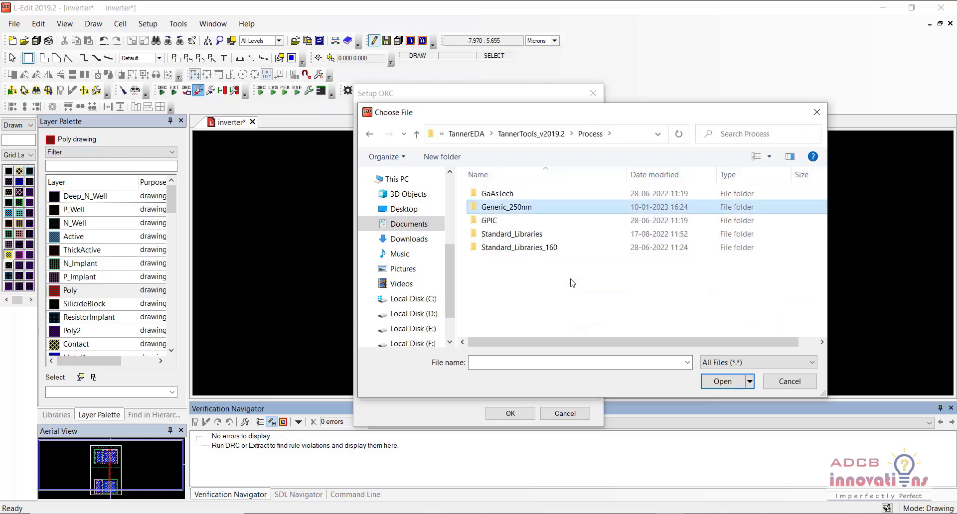
key("Up")
key("Return")
- Locate Generic_250nm_DRC.cal in the Rules > Calibre folder, select it, and leave the file chooser without opening it
key("Down")
key("Down")
key("Down")
key("Down")
key("Down")
key("Down")
key("Down")
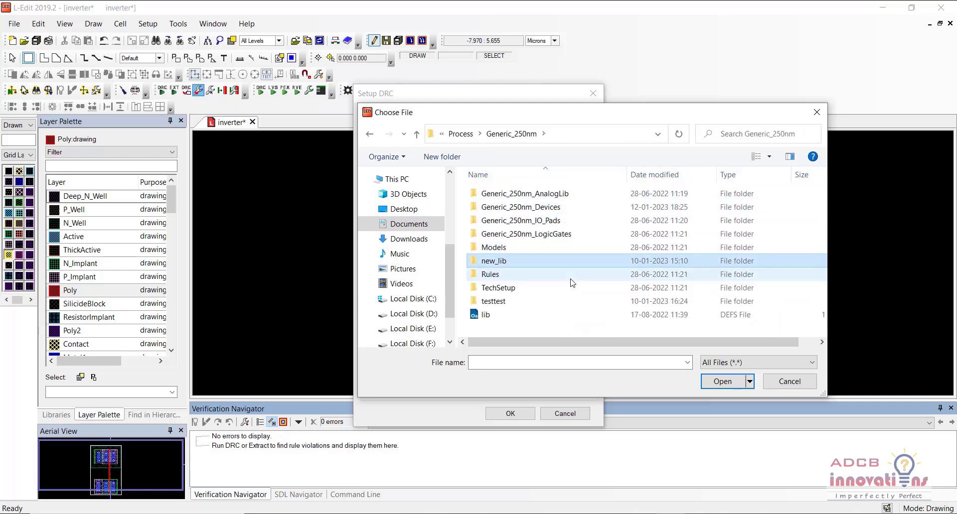
key("Return")
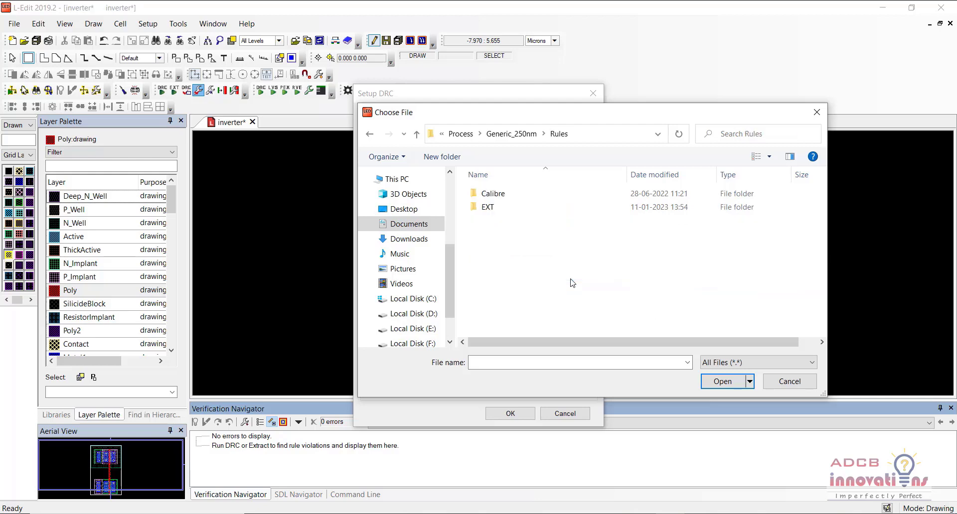
key("Down")
key("Up")
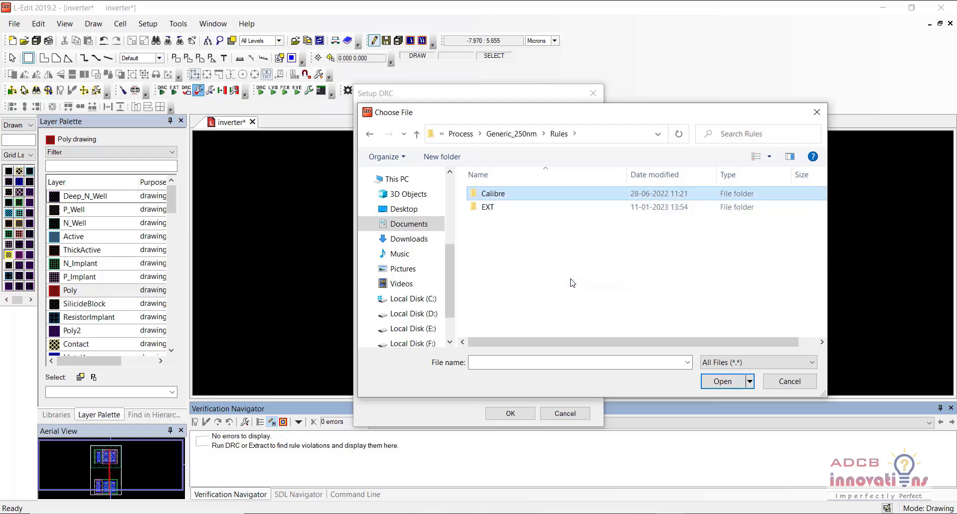
key("Return")
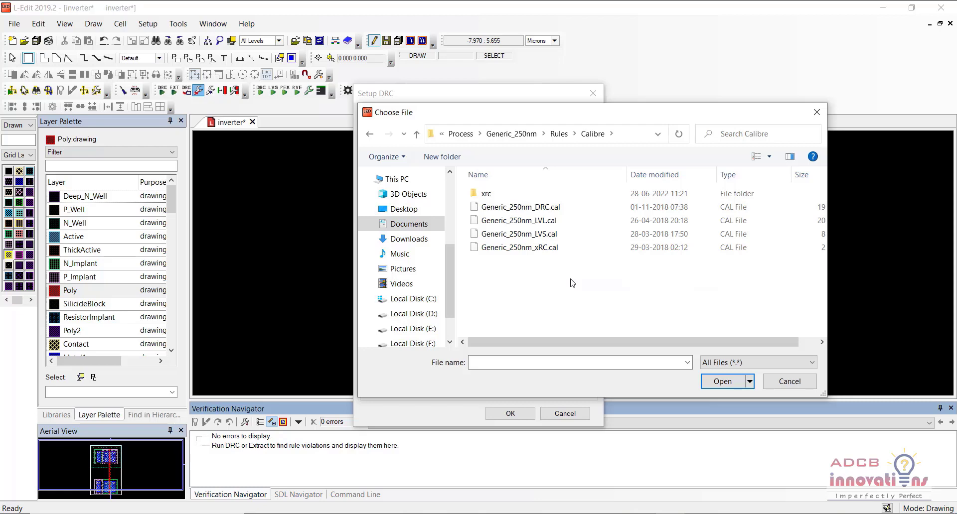
left_click(565, 208)
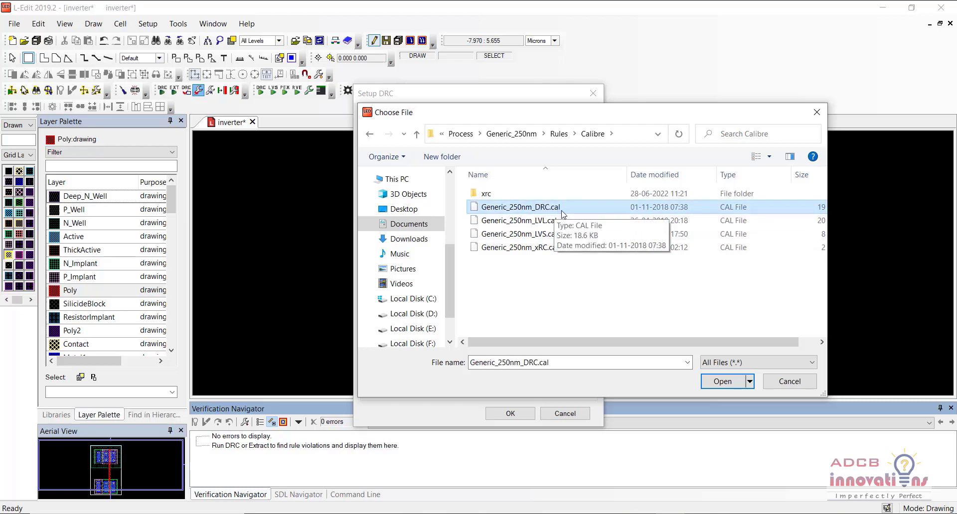
left_click(789, 381)
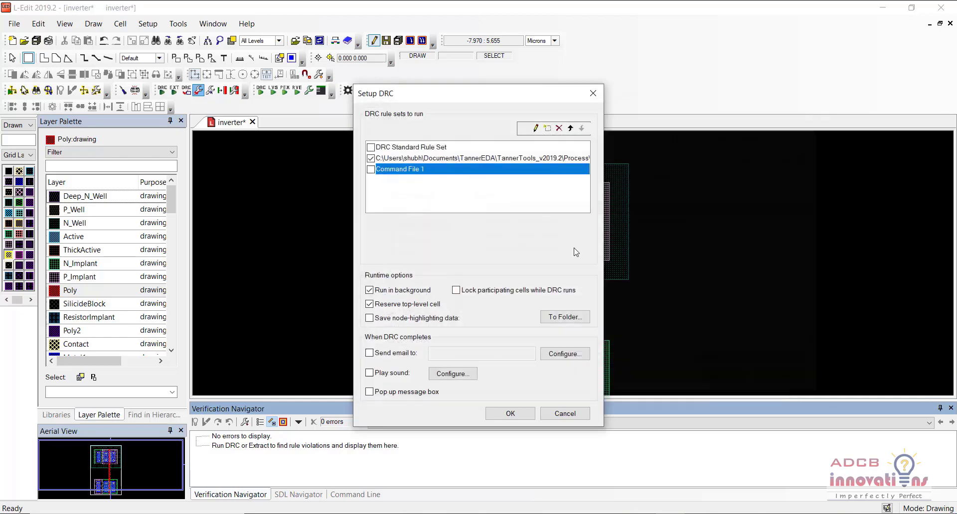
- Check the file path of the enabled DRC rule set and accept the DRC setup
left_click(514, 160)
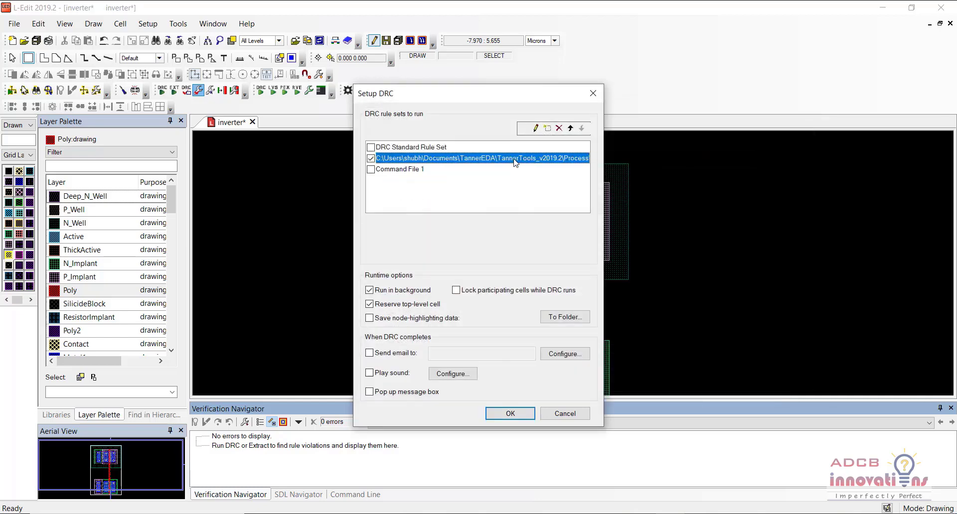
left_click(515, 158)
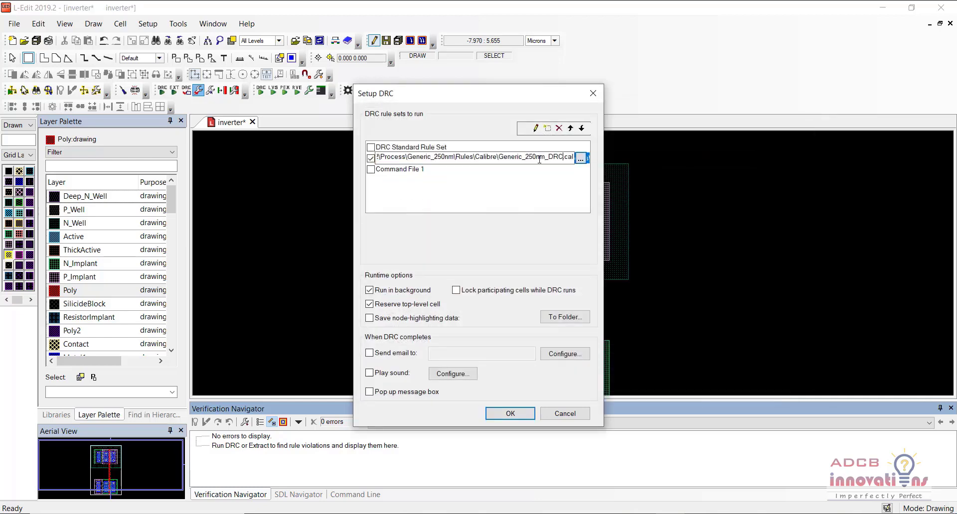
left_click(551, 190)
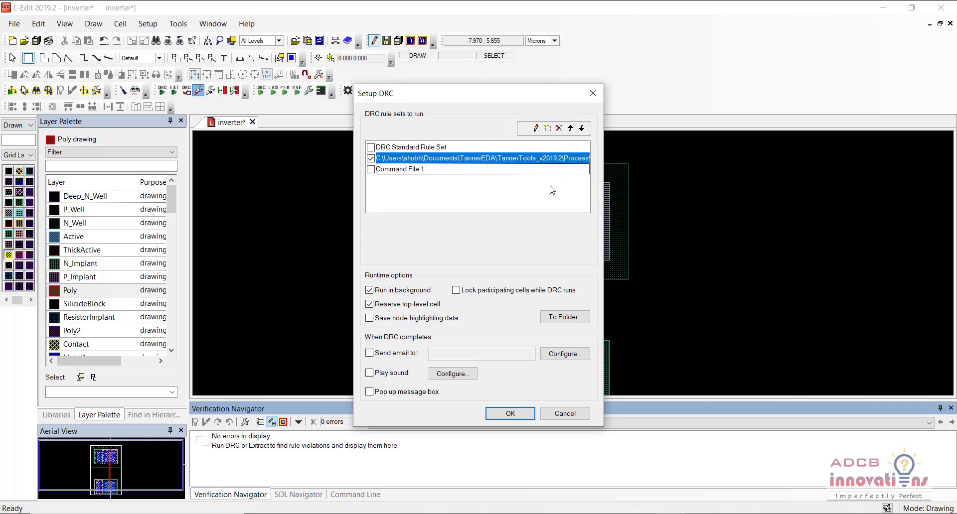
left_click(510, 414)
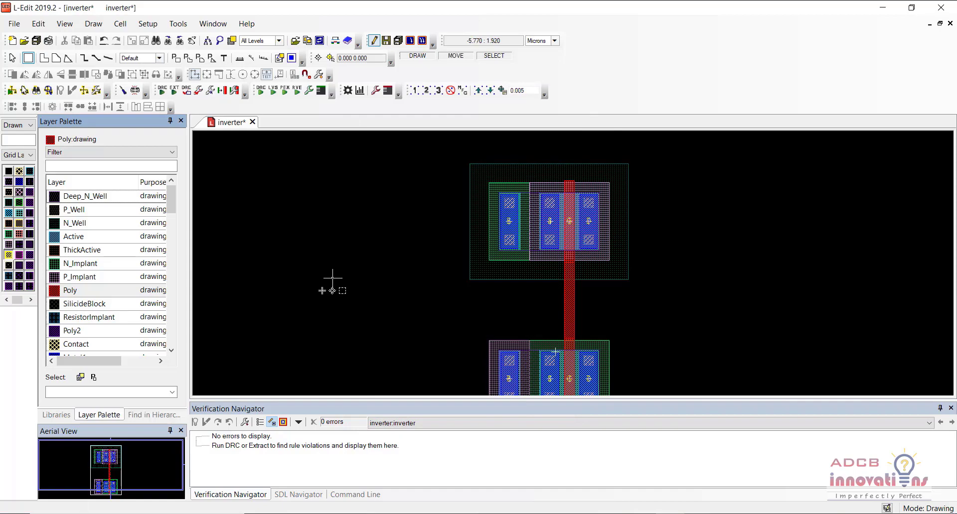
- Draw a Metal1 box about 1.505 by 0.435 microns joining the upper ends of the PMOS body and source terminals
key("plus")
key("plus")
key("Up")
key("Up")
key("Up")
key("Up")
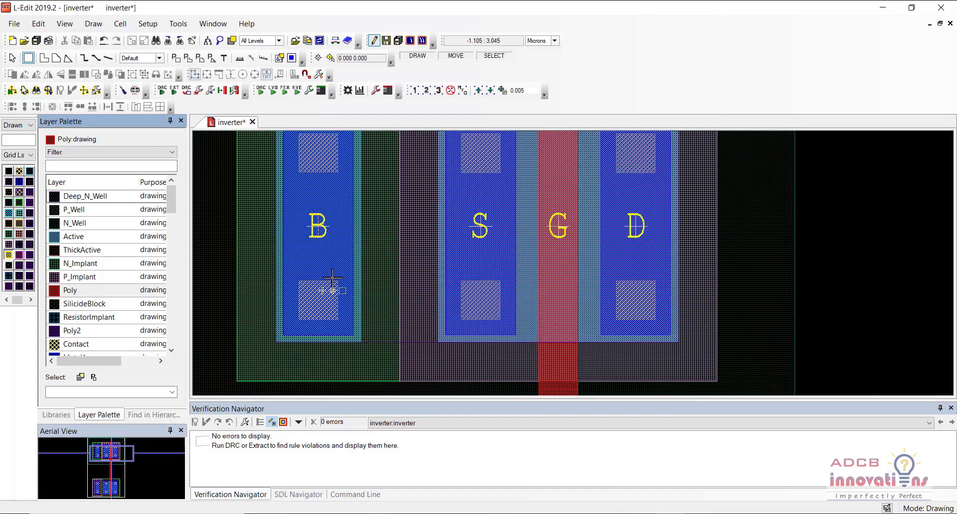
key("Down")
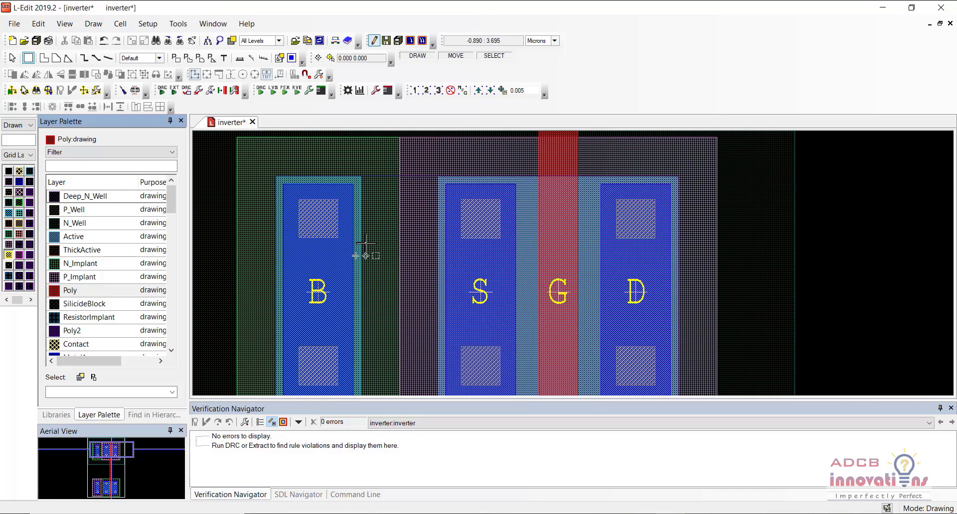
left_click(91, 167)
type("met")
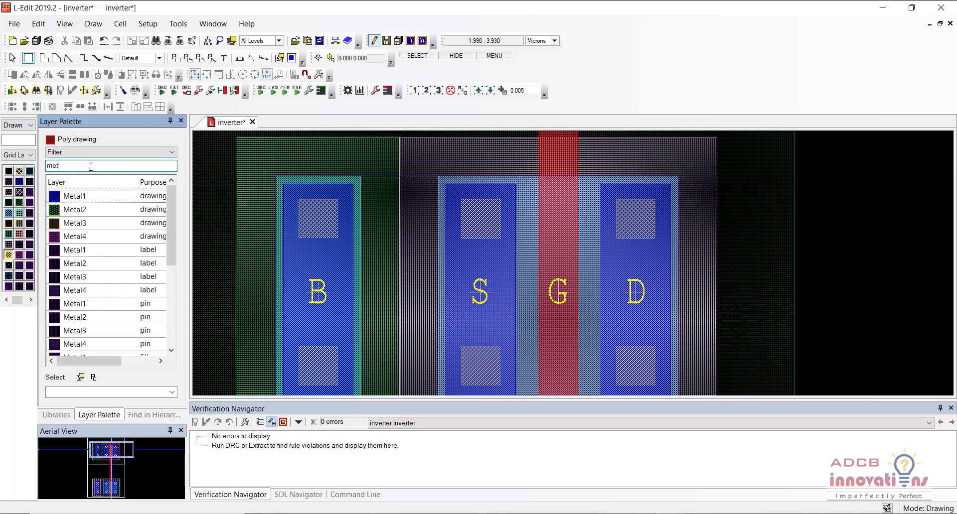
left_click(77, 196)
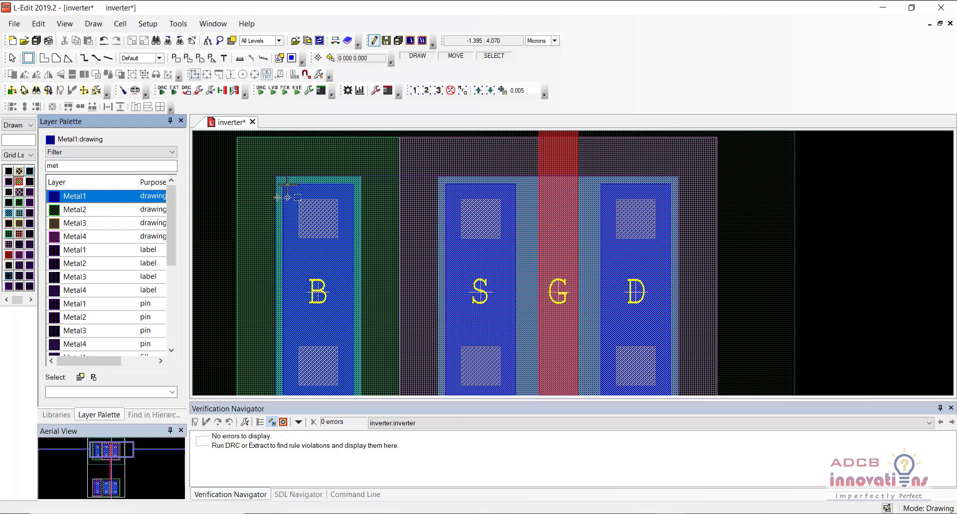
mouse_move(282, 185)
left_mouse_down()
mouse_move(316, 235)
mouse_move(374, 259)
mouse_move(515, 251)
left_mouse_up()
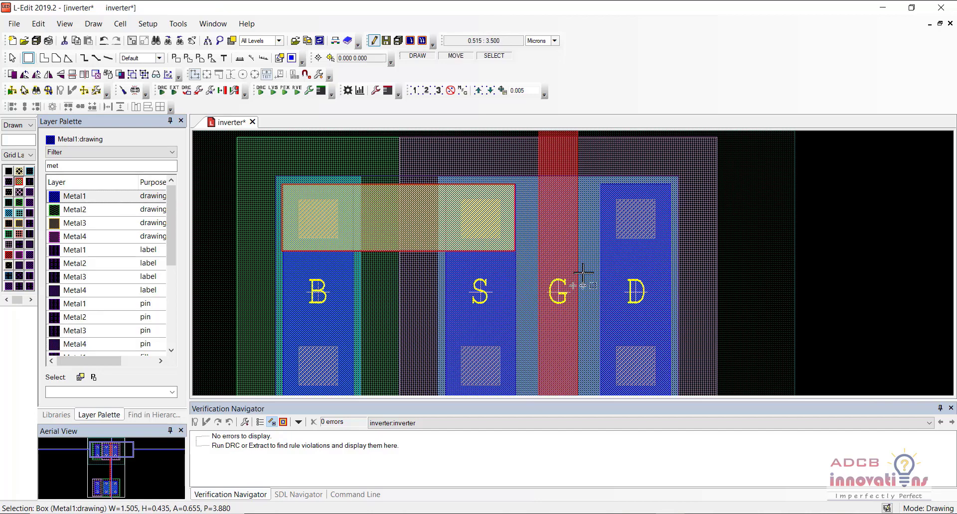
- Deselect the PMOS body-source metal box, save the layout, and run DRC
left_click(854, 270)
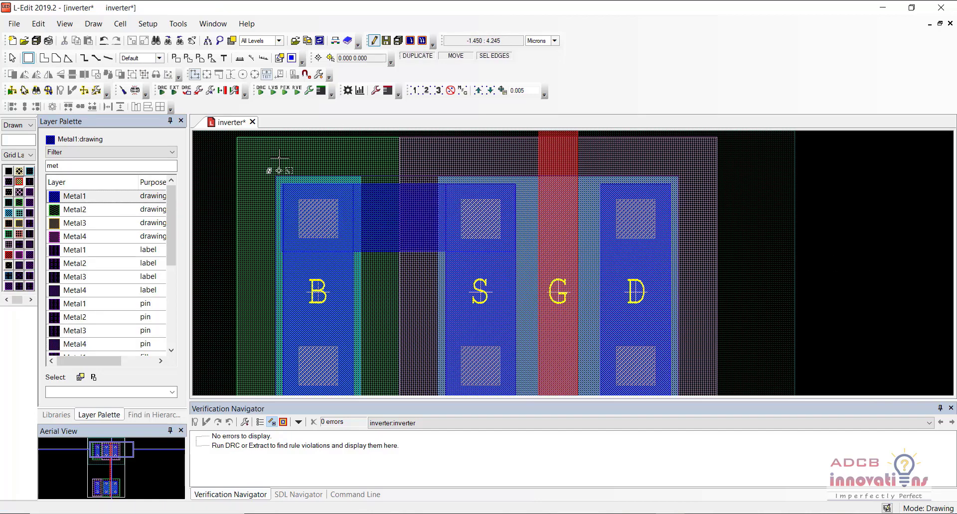
key("ctrl+s")
left_click(163, 91)
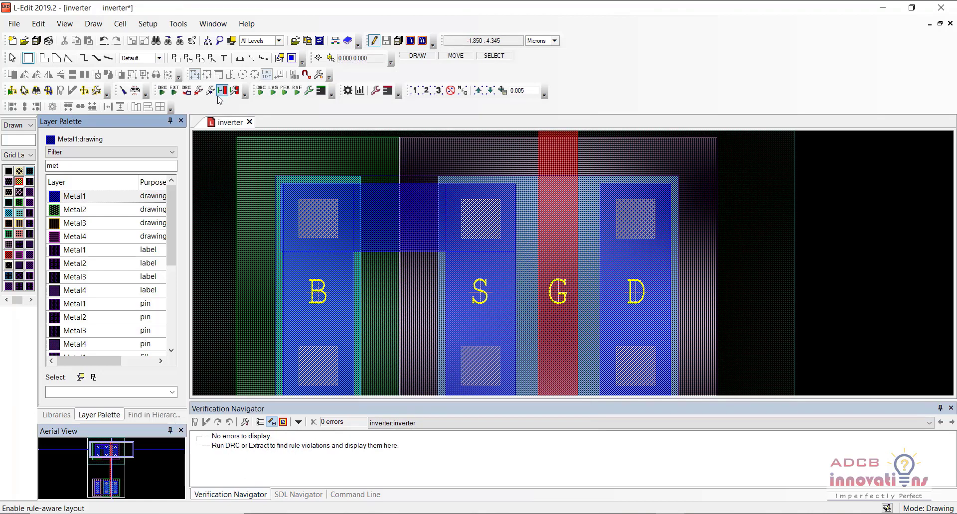
- Select the PMOS body-source Metal1 box and paste a copy of it into the layout
left_click(12, 58)
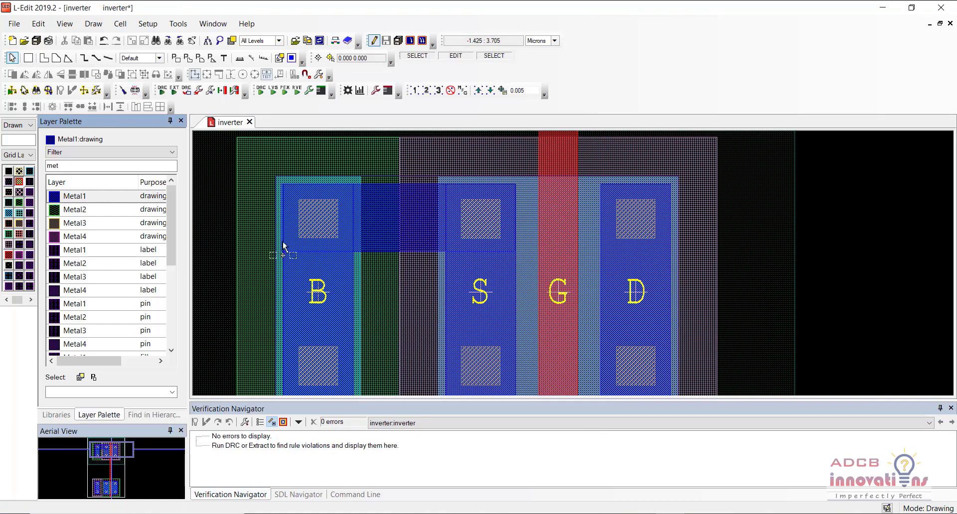
left_click(408, 217)
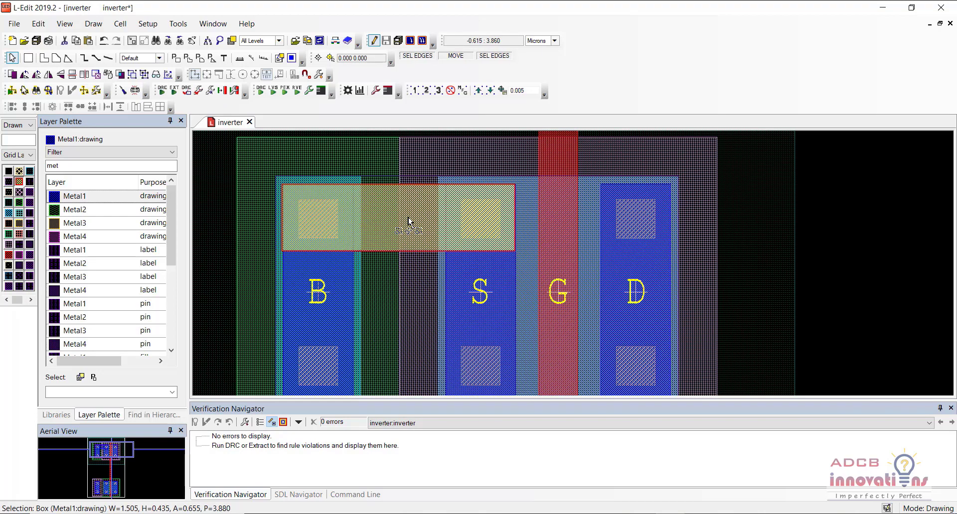
key("minus")
key("minus")
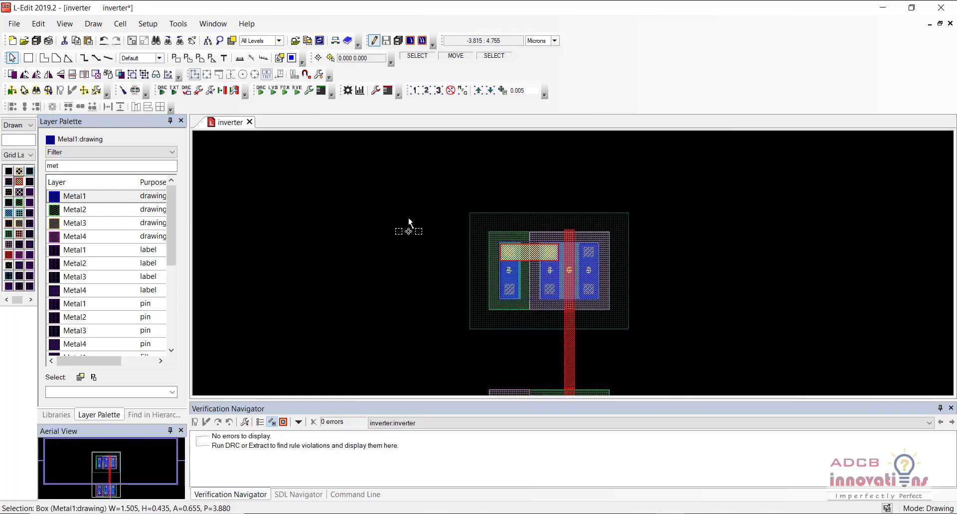
key("Down")
key("ctrl+v")
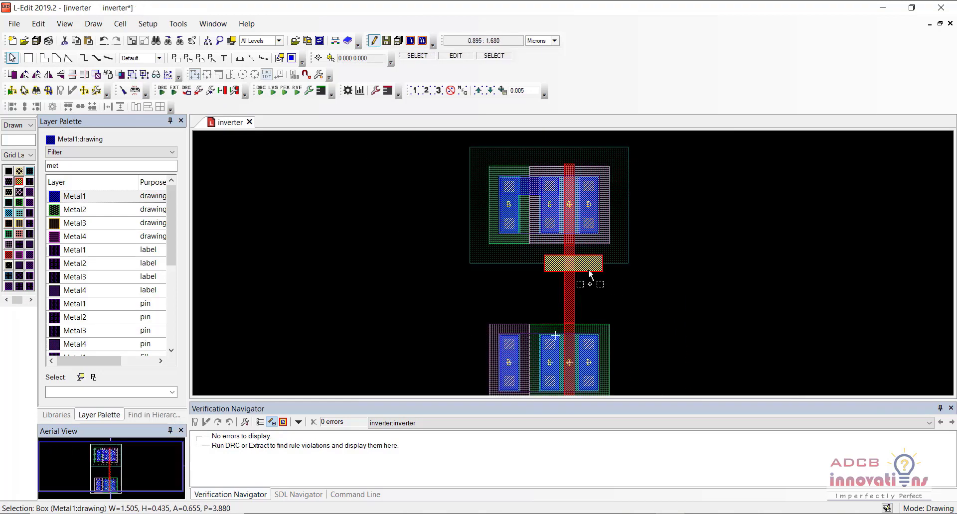
- Move the copied Metal1 box onto the NMOS and align it across the lower ends of its body and source terminals
left_click_drag(581, 267, 535, 381)
scroll(663, 349, "down", 1)
scroll(663, 349, "left", 2)
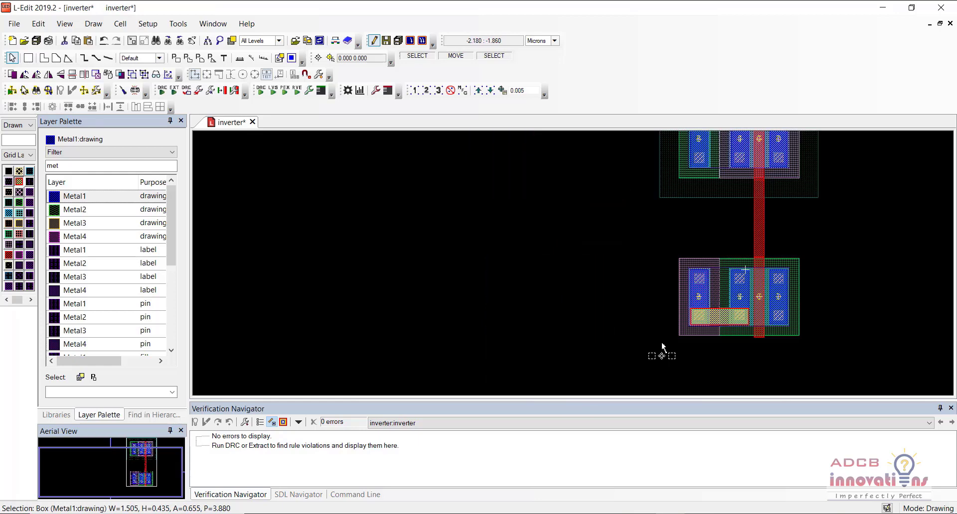
scroll(663, 349, "right", 2)
scroll(663, 349, "up", 2, "ctrl")
scroll(663, 349, "down", 1)
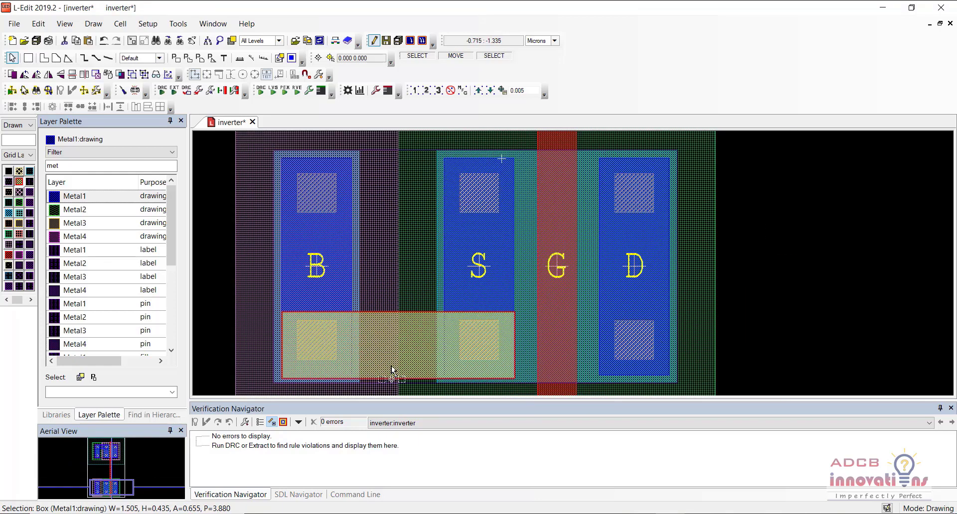
left_click_drag(392, 369, 392, 367)
left_click_drag(392, 349, 391, 362)
- Deselect the NMOS body-source metal box, save the layout, and rerun DRC
left_click(749, 300)
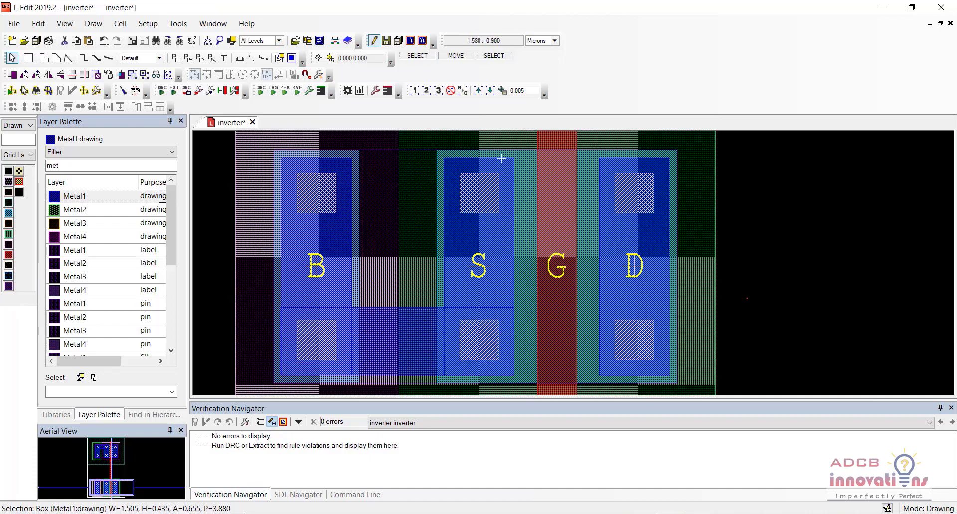
key("ctrl+s")
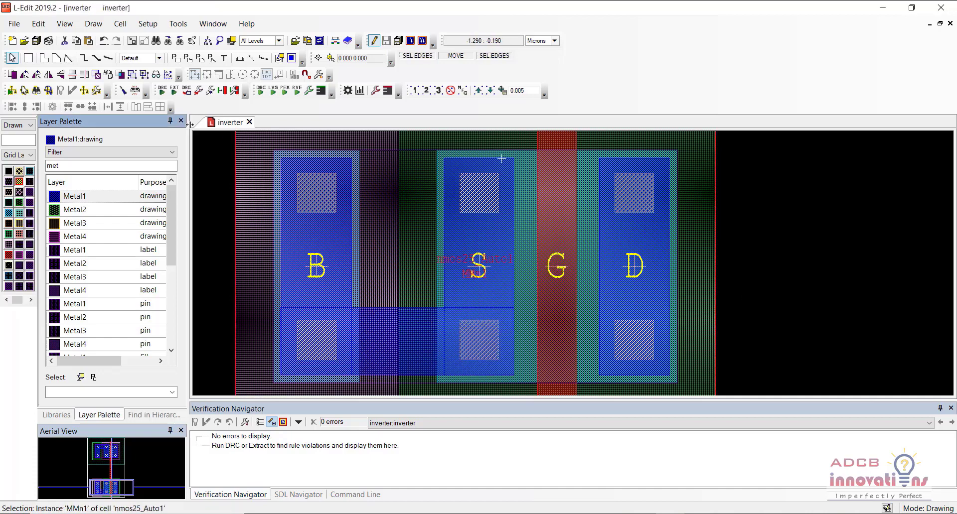
left_click(161, 91)
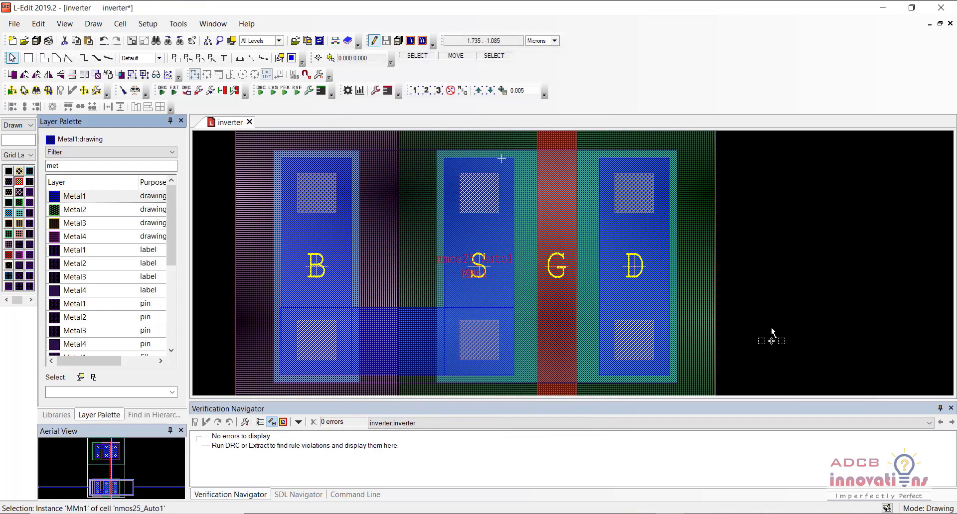
- Examine the gap between the PMOS and NMOS, following the Poly gate and the facing drain terminals
key("minus")
key("minus")
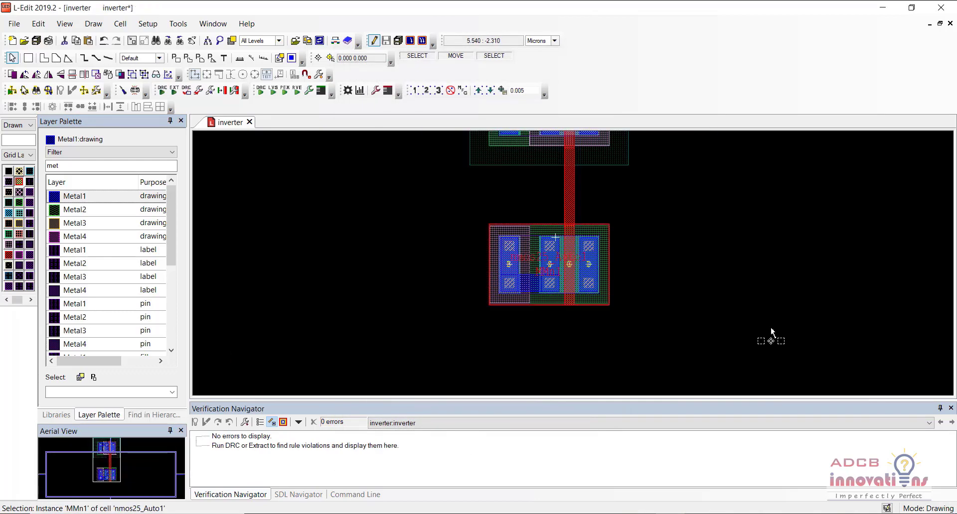
key("plus")
key("Up")
key("Up")
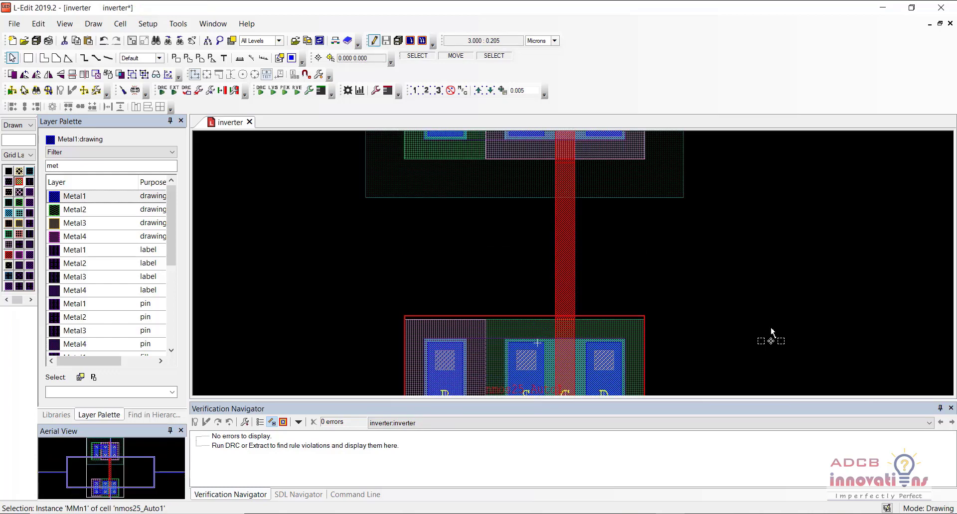
key("Up")
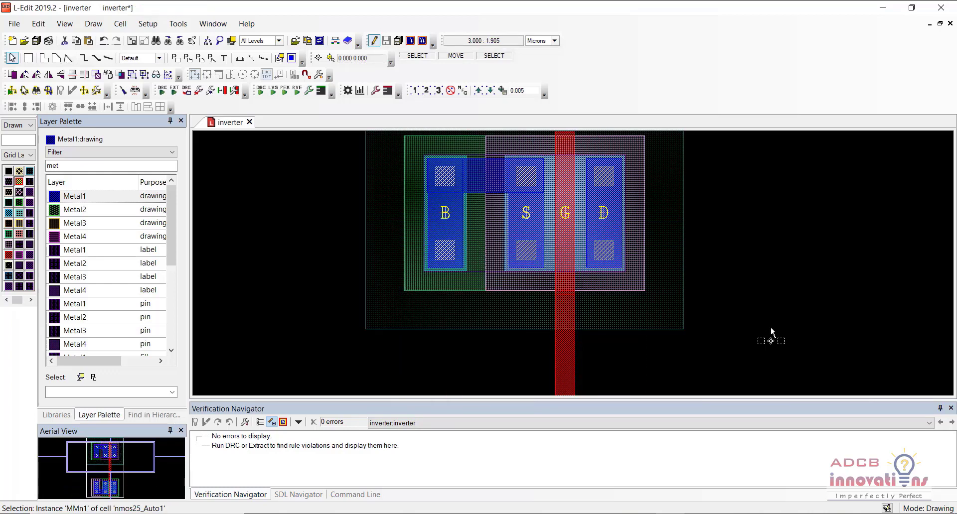
key("Down")
key("Down")
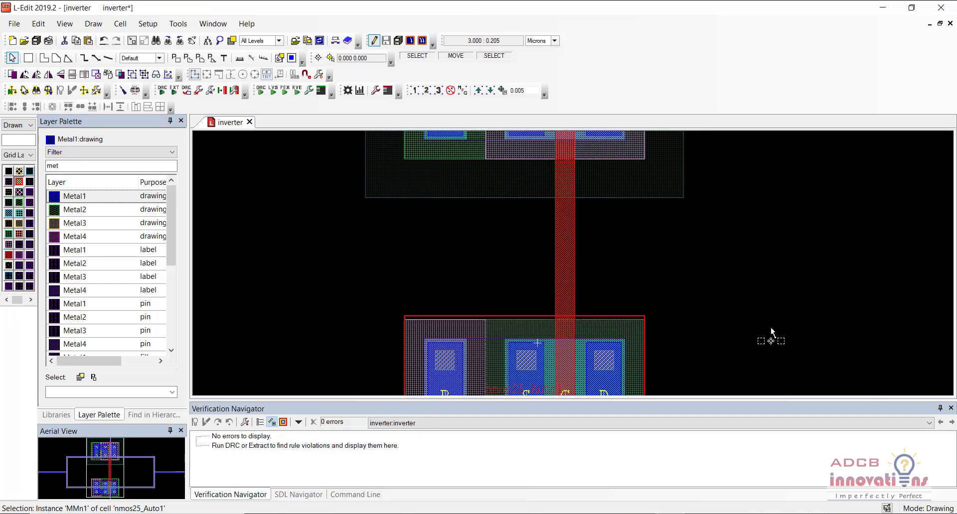
key("Up")
key("Up")
key("Down")
key("Down")
key("Up")
key("Up")
- Draw a Metal1 box about 0.45 by 3.57 microns connecting the PMOS drain to the NMOS drain
key("plus")
key("plus")
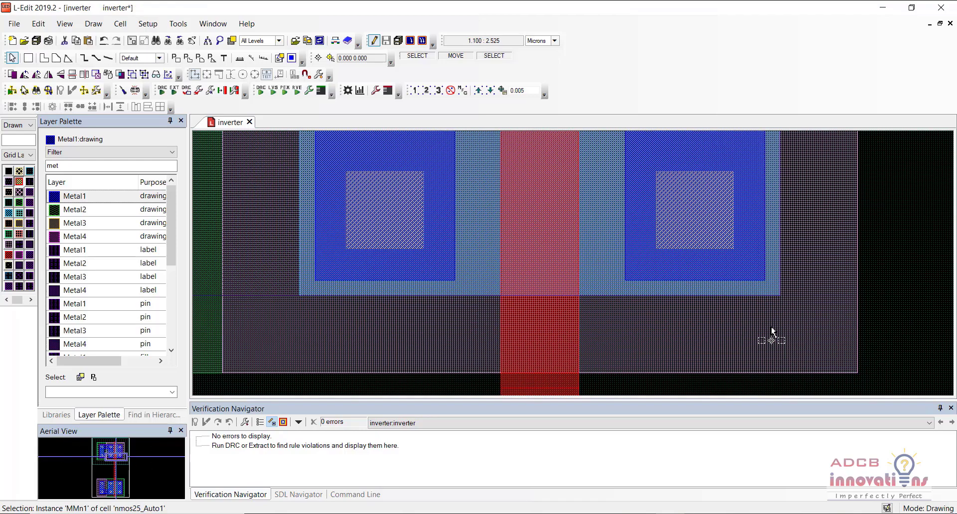
left_click(95, 195)
left_click(28, 57)
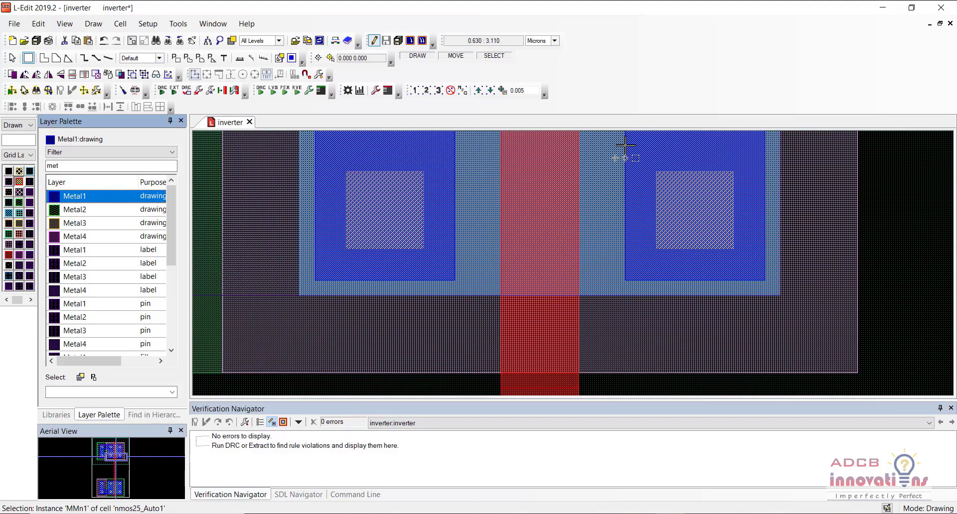
mouse_move(625, 145)
left_mouse_down()
mouse_move(764, 334)
mouse_move(761, 318)
left_mouse_up()
scroll(762, 332, "down", 5)
scroll(762, 331, "down", 1)
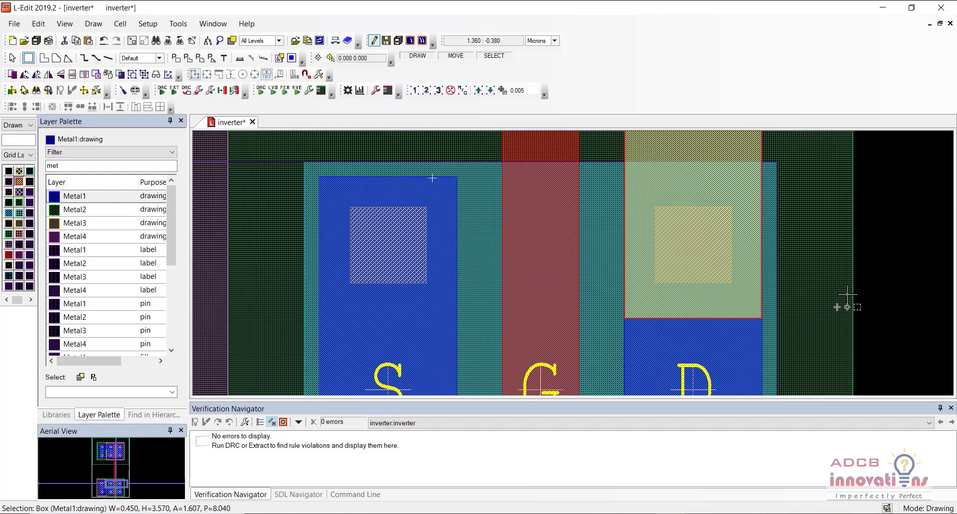
- Deselect the drain-to-drain Metal1 box, save the layout, and run DRC again
left_click(887, 294)
key("minus")
key("minus")
key("minus")
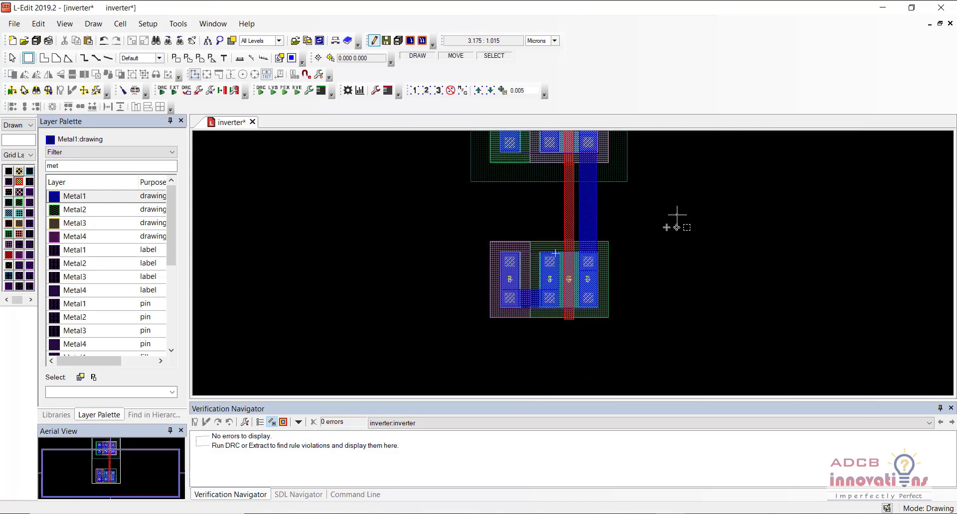
key("ctrl+s")
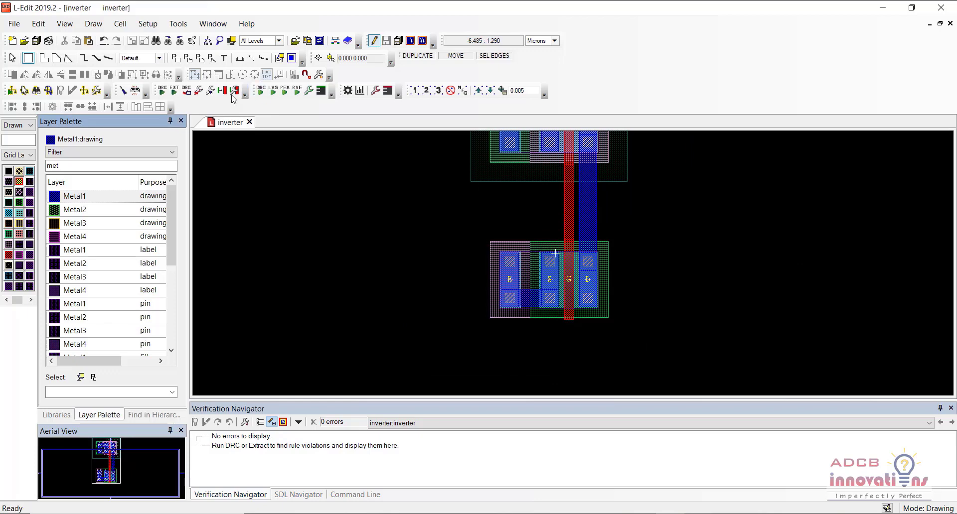
left_click(162, 91)
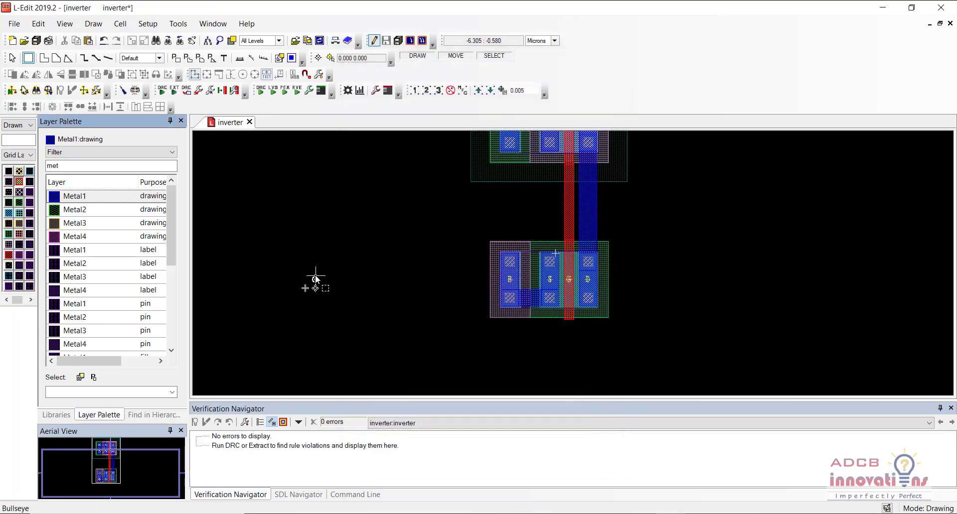
- Review the Poly and Metal1 connections between the PMOS and NMOS across the whole layout
scroll(316, 275, "up", 1)
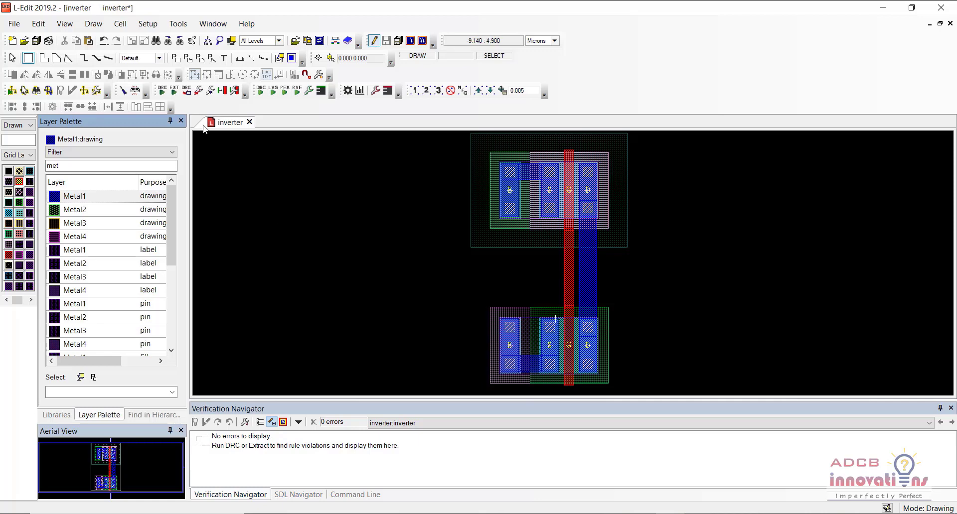
key("plus")
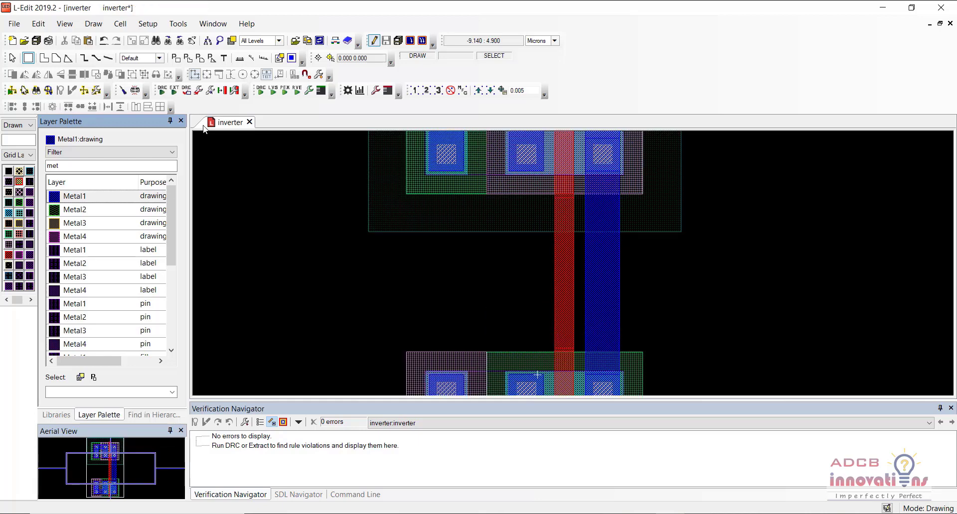
key("Down")
key("Down")
key("Up")
key("Up")
key("Down")
key("Down")
key("Up")
key("Up")
key("Up")
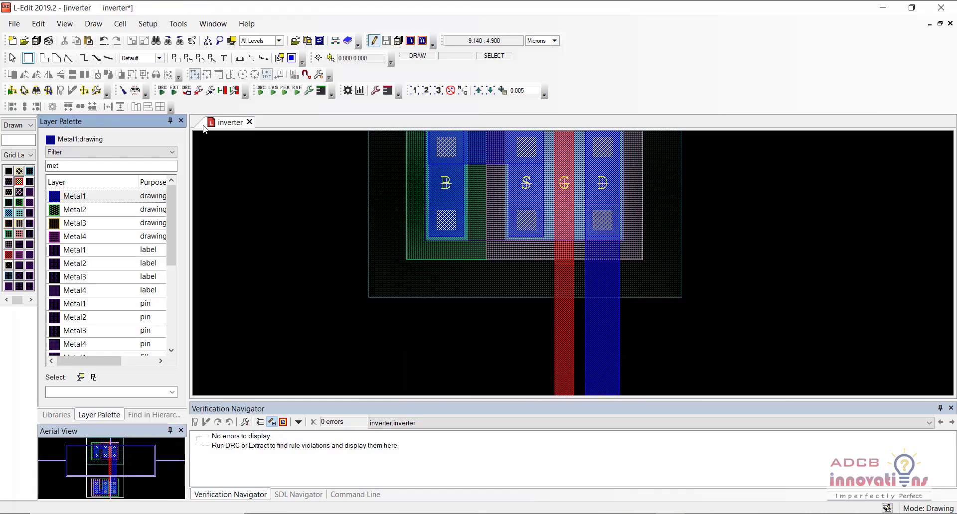
- Switch to S-Edit and open the inverter cell's schematic from the inverter library to check its port names
key("alt+Tab")
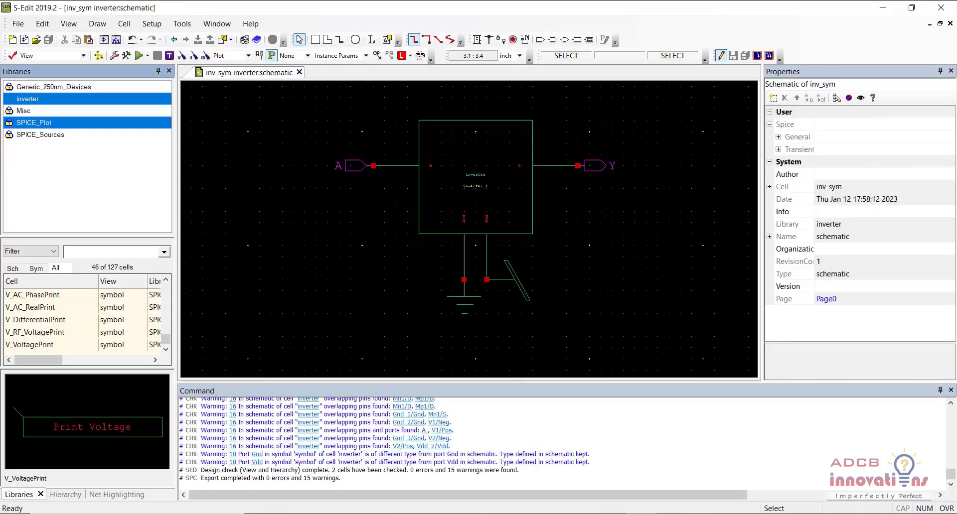
left_click(45, 100)
double_click(49, 298)
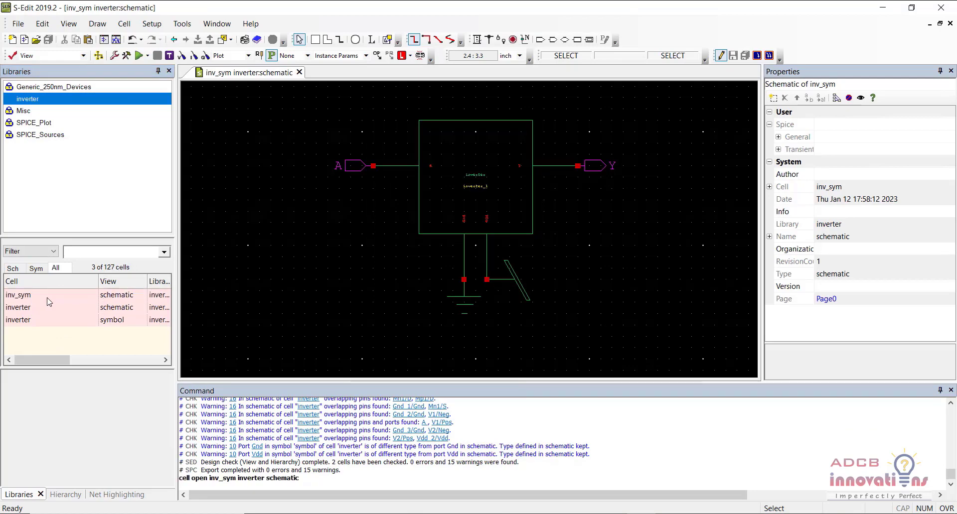
double_click(59, 307)
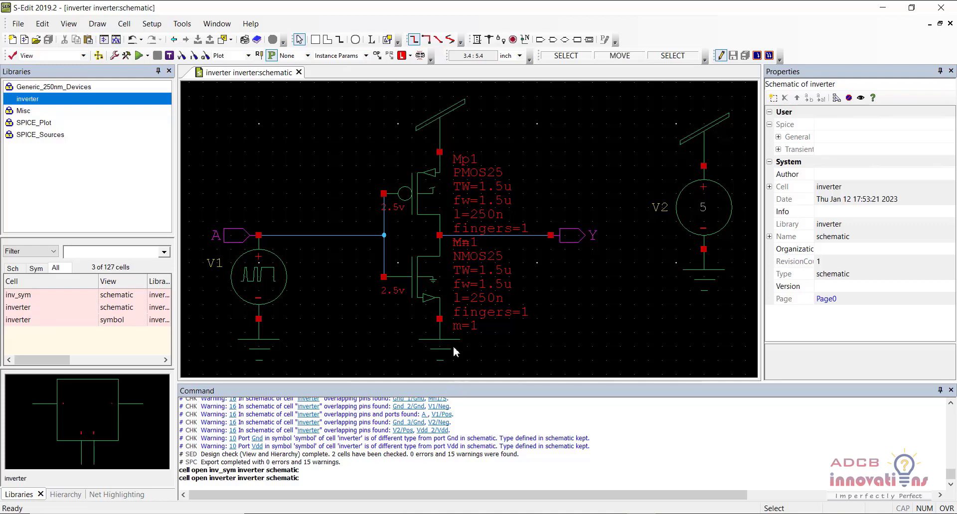
- Return to L-Edit and add a Metal1 port named Gnd on the NMOS body-source connection
left_click(642, 513)
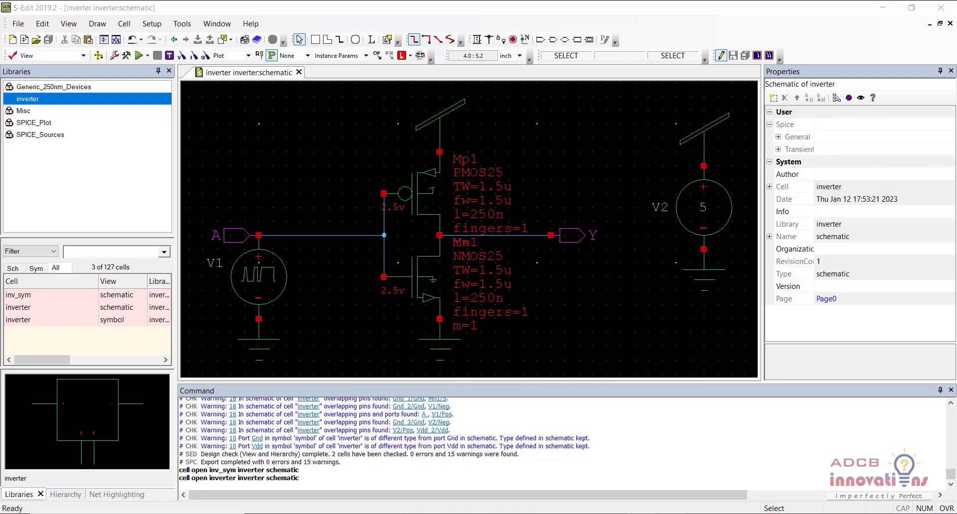
scroll(439, 304, "down", 2)
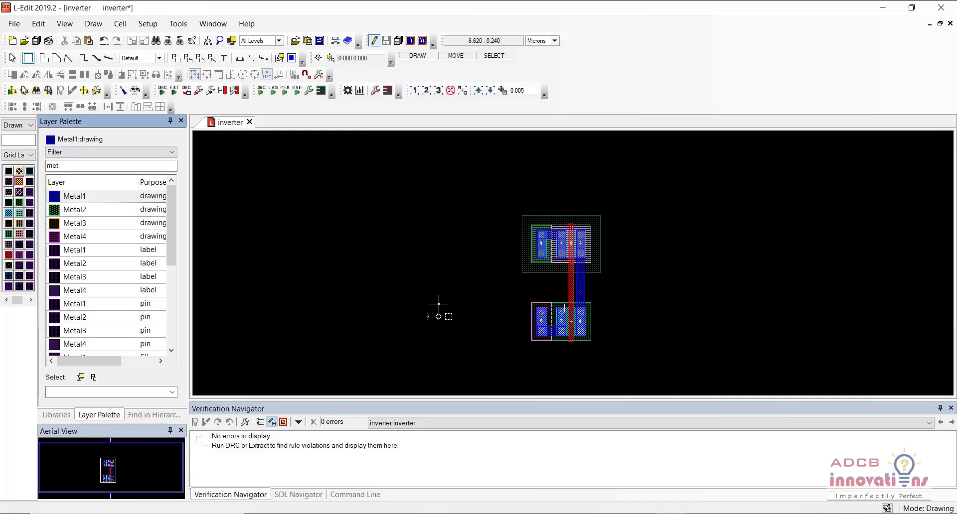
scroll(438, 304, "up", 2)
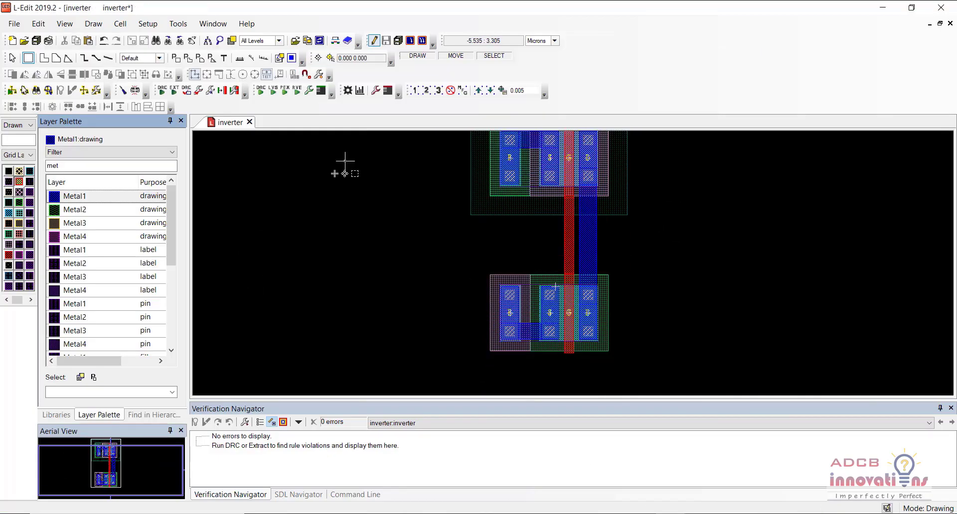
left_click(176, 58)
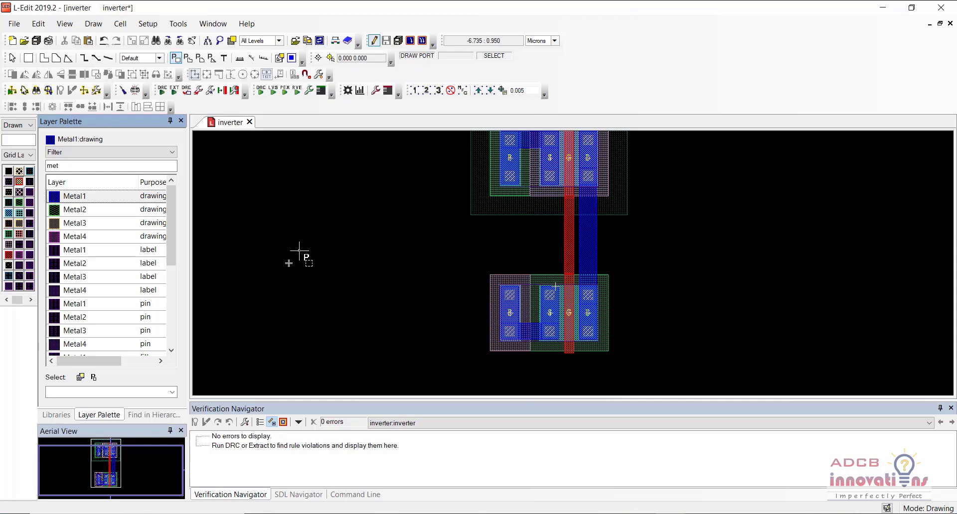
left_click(528, 331)
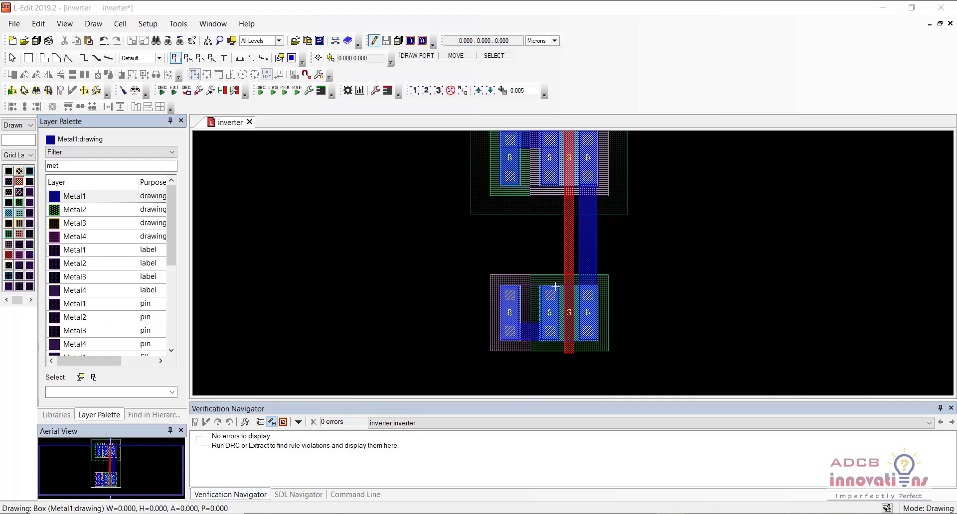
left_click(502, 305)
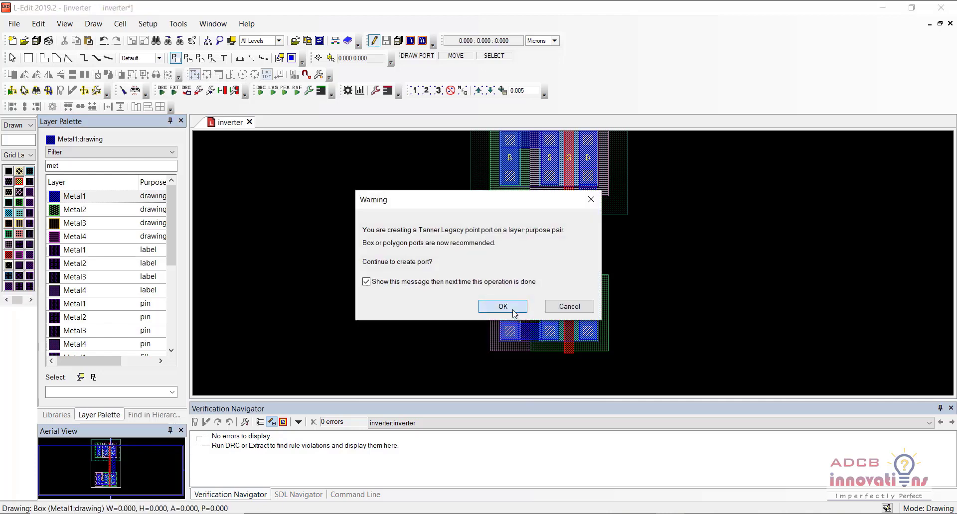
type("G")
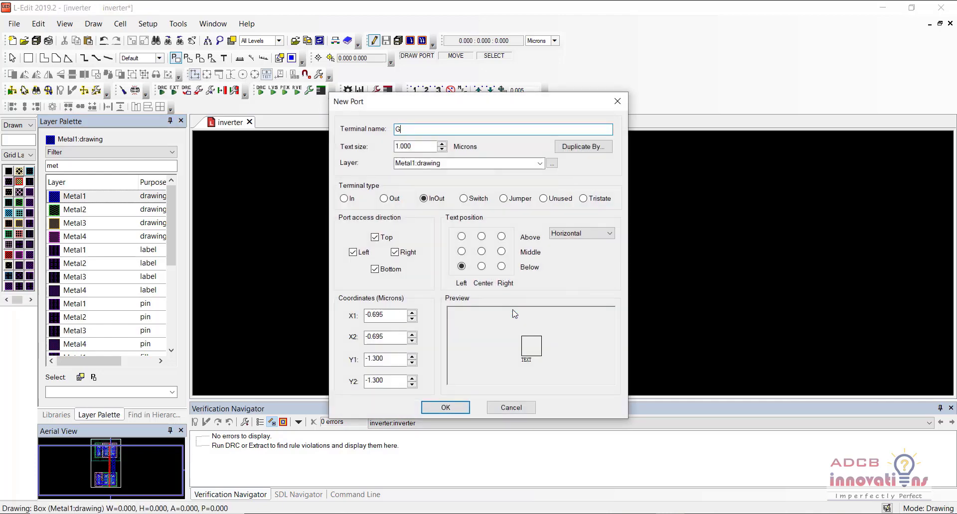
type("nd")
left_click(450, 407)
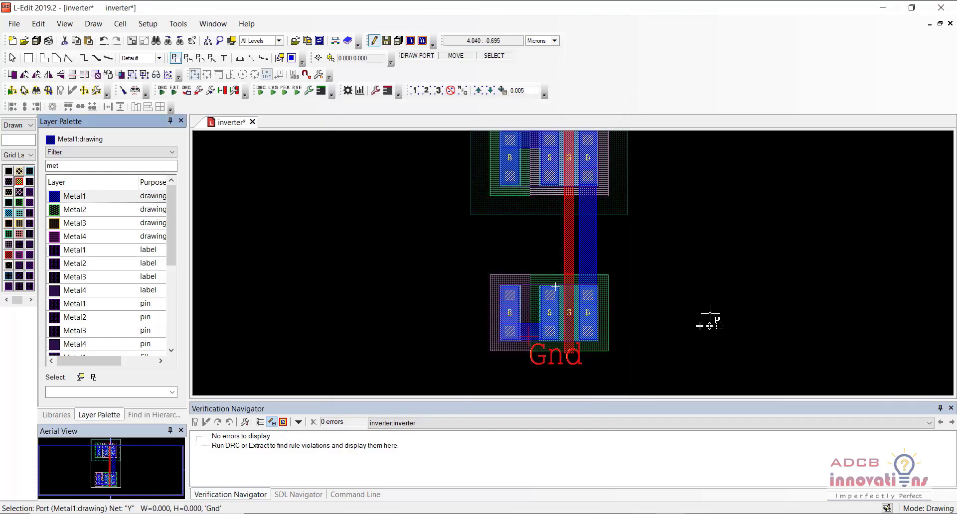
- Add a Metal1 port named Y on the drain-to-drain metal between the two transistors
left_click(587, 239)
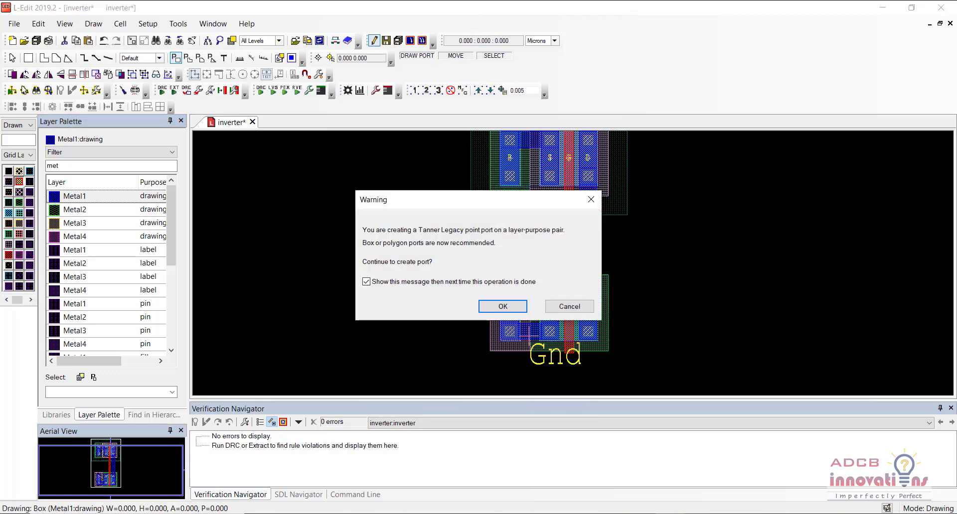
left_click(499, 306)
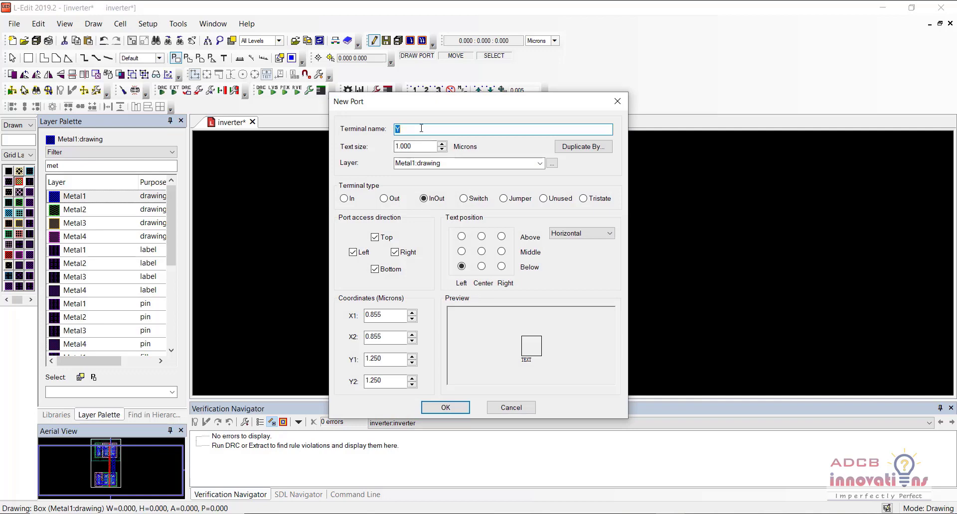
left_click(445, 408)
- Add a Metal1 port named VDD on the PMOS body-source connection and dismiss the extra port prompt
scroll(683, 269, "up", 2)
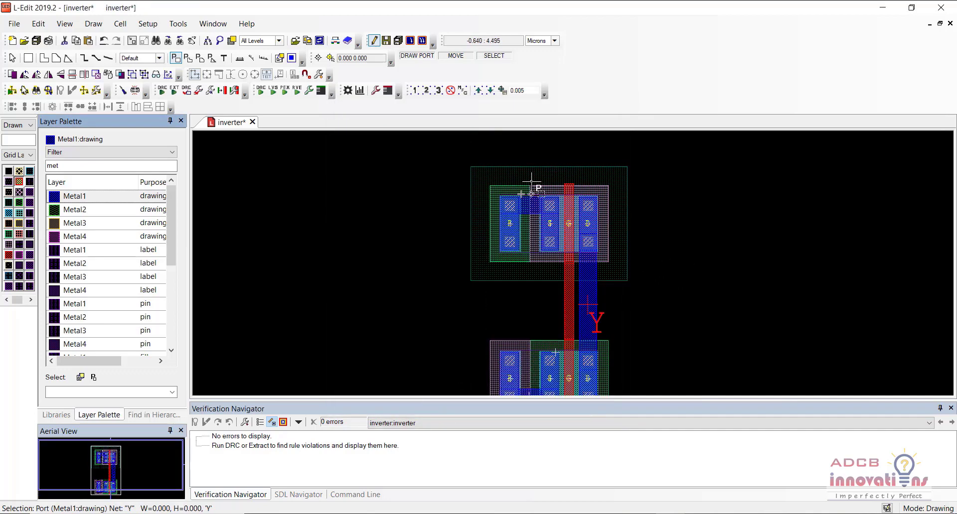
left_click(528, 205)
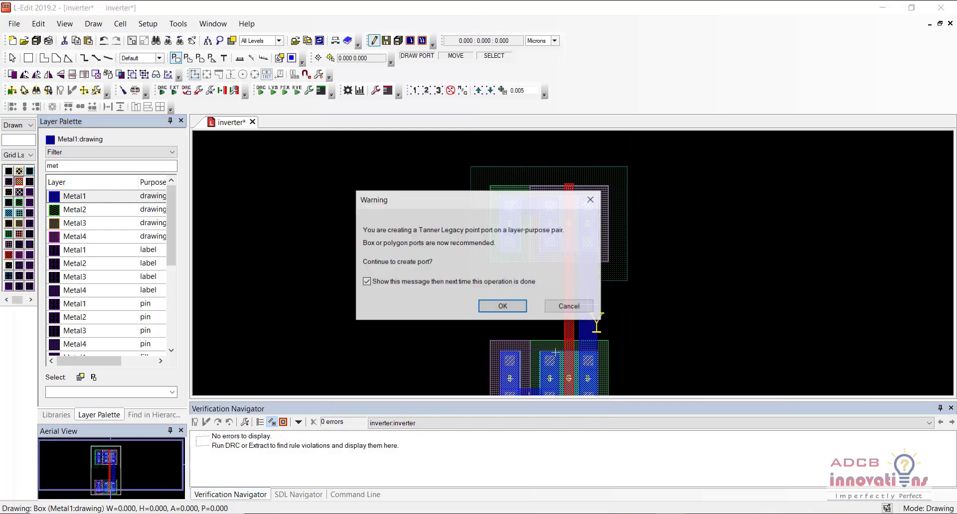
left_click(516, 307)
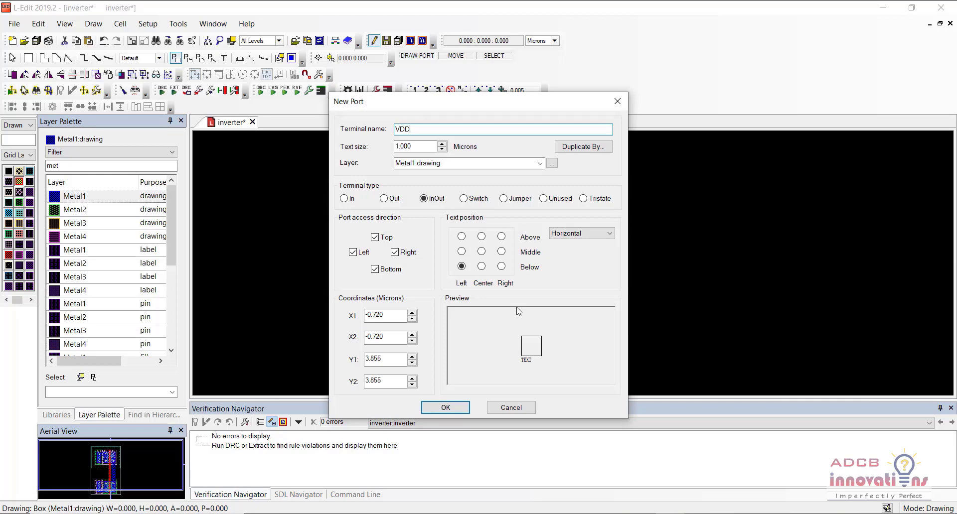
left_click(446, 407)
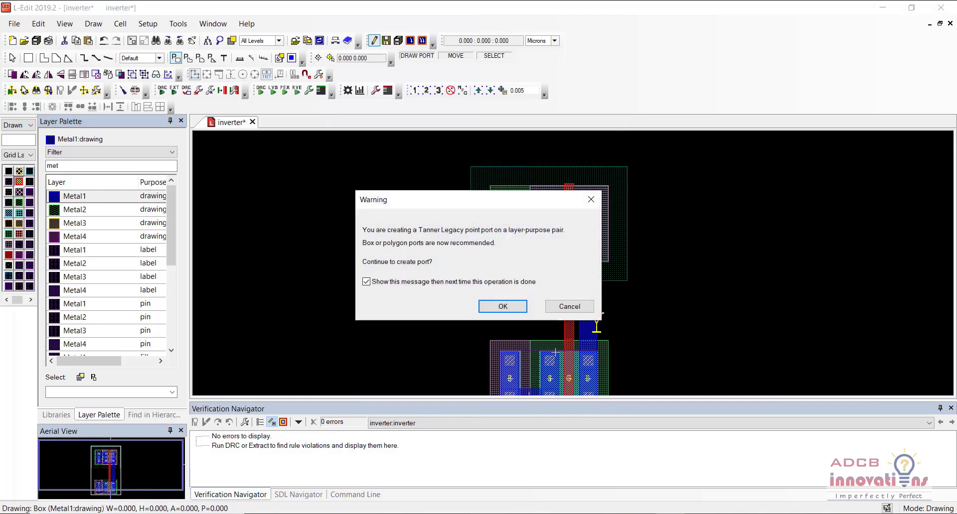
left_click(570, 307)
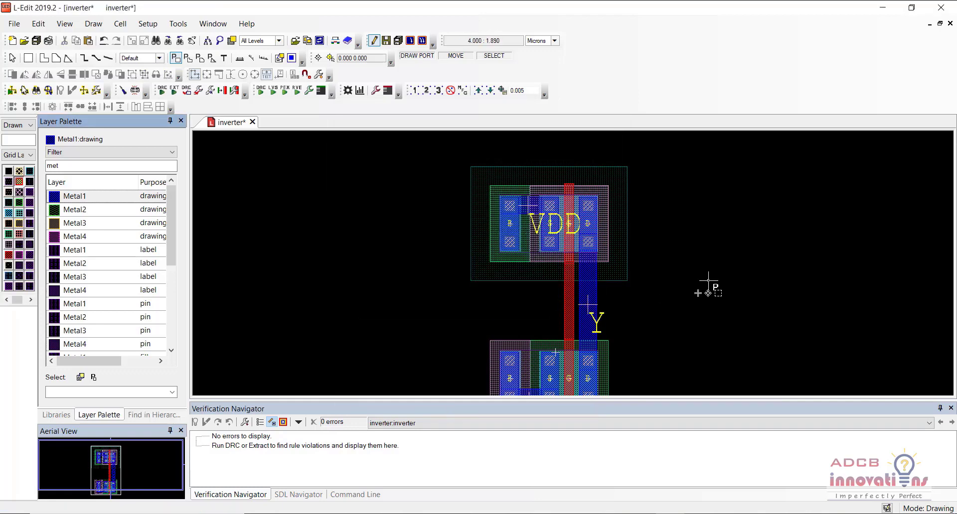
- Place a Cnt_Poly via with one row and one column over the Poly gate strip between the two transistors
scroll(708, 280, "down", 1)
scroll(708, 281, "up", 1)
scroll(708, 280, "down", 1)
scroll(708, 280, "up", 2, "ctrl")
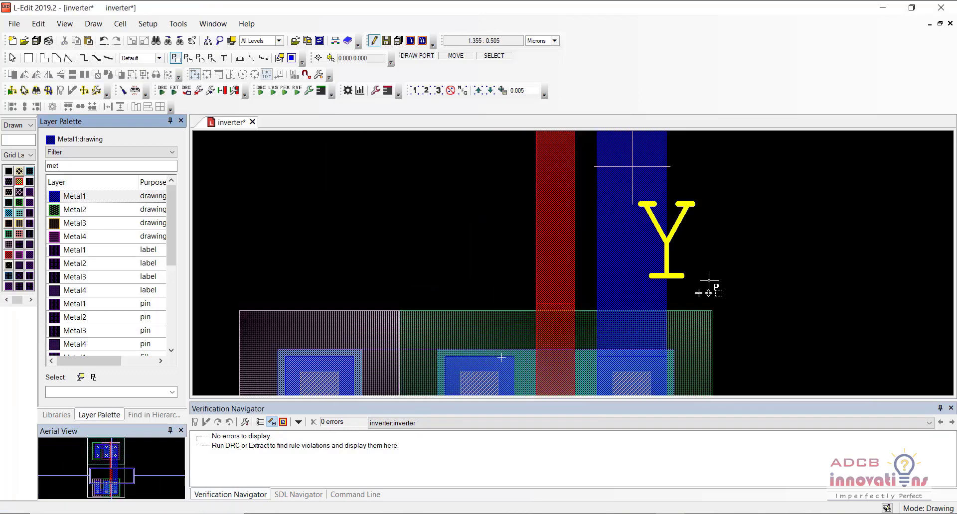
scroll(708, 281, "up", 1)
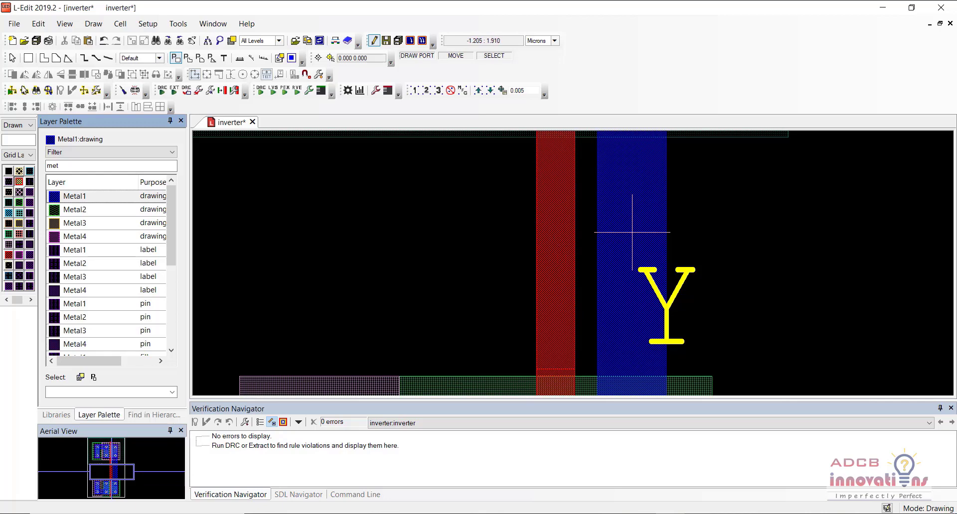
left_click(28, 58)
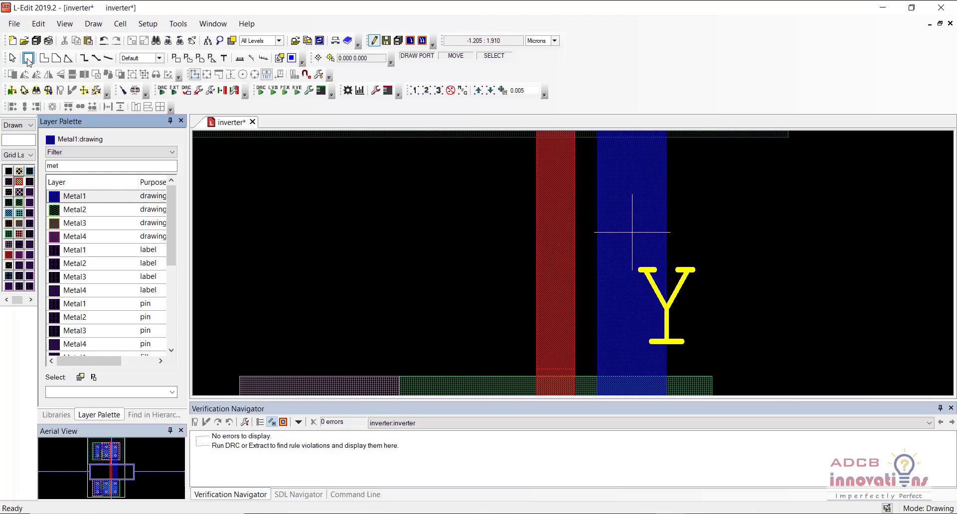
left_click(292, 58)
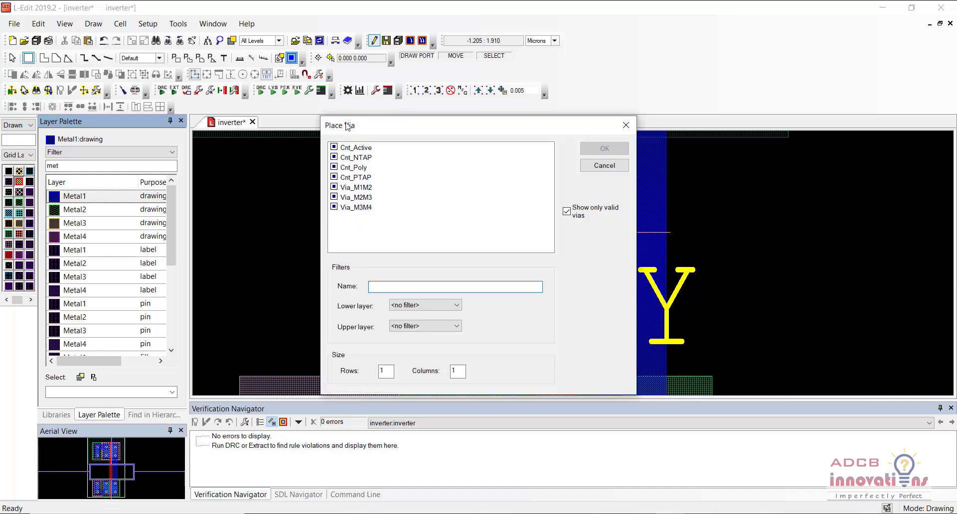
left_click(363, 168)
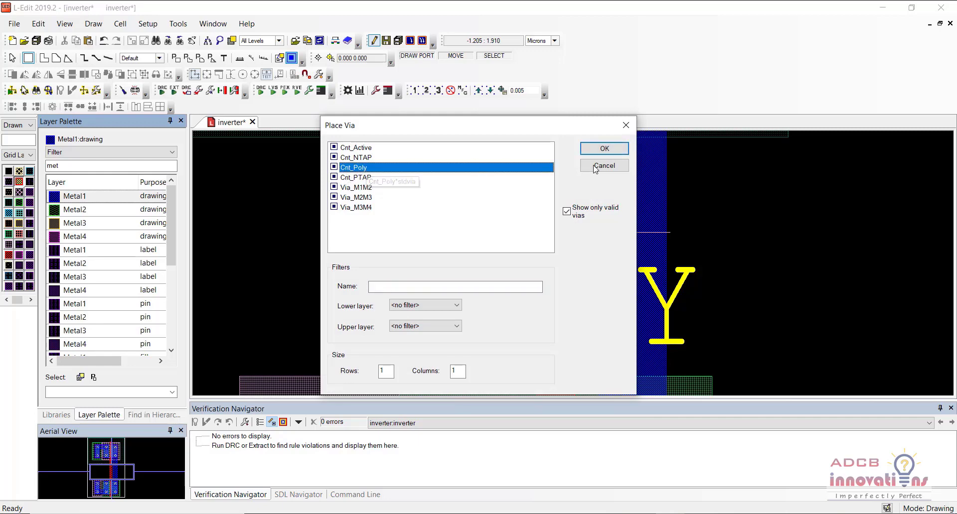
left_click(600, 149)
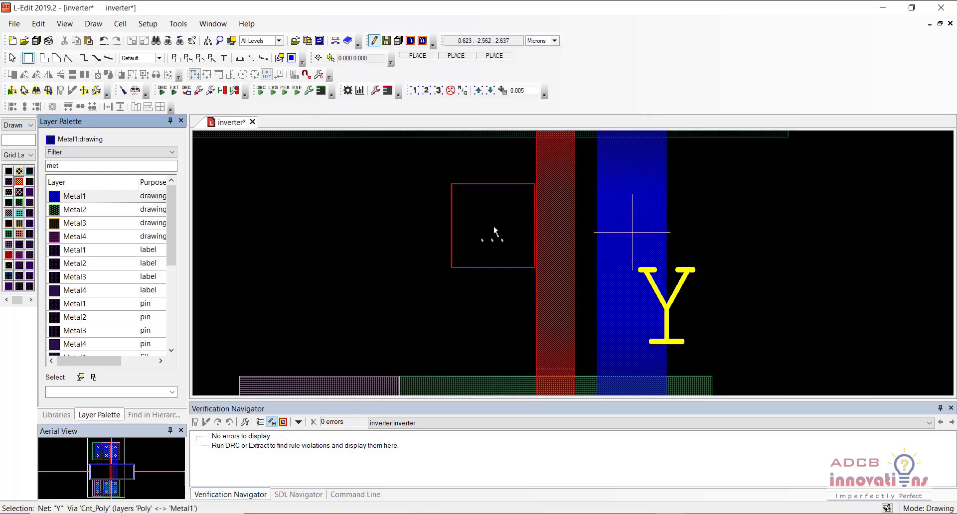
left_click(532, 225)
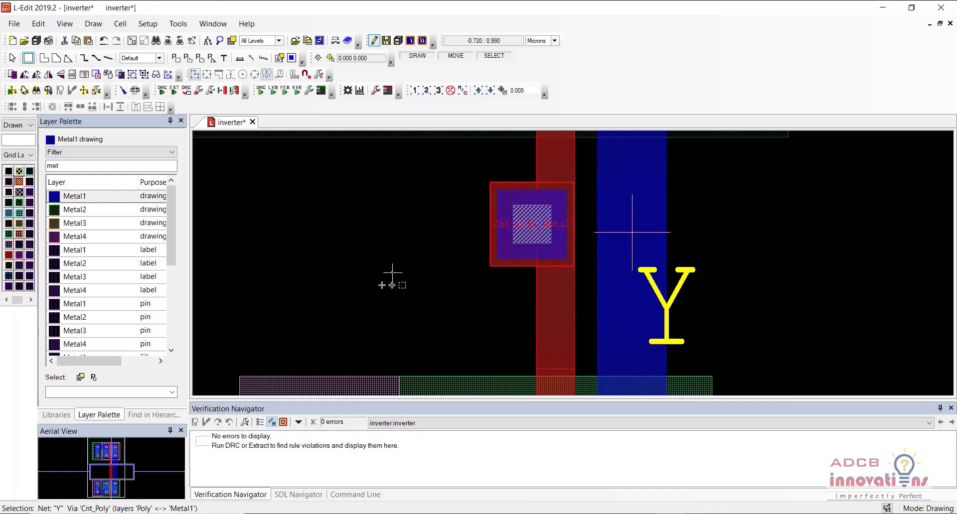
- Try to save the layout with the Cnt_Poly via, dismiss the error message and delete the via
key("ctrl+s")
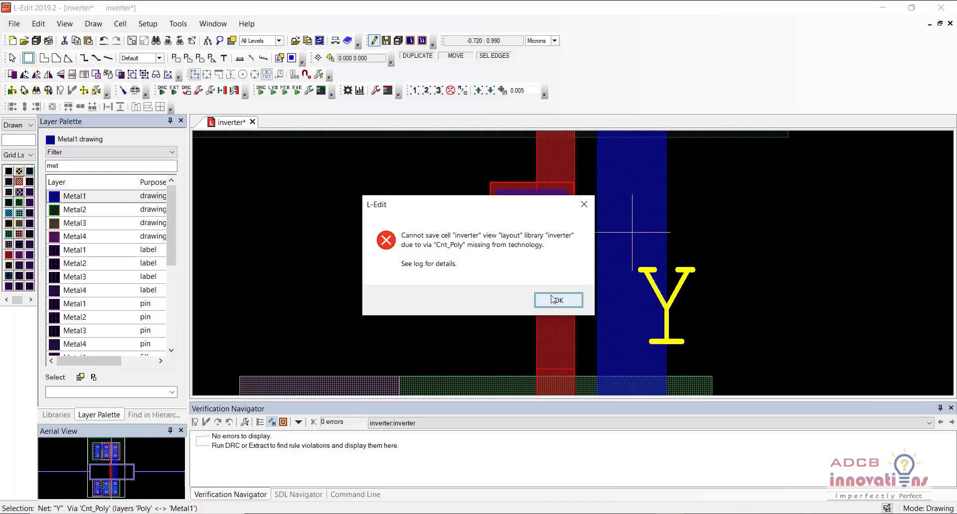
left_click(552, 299)
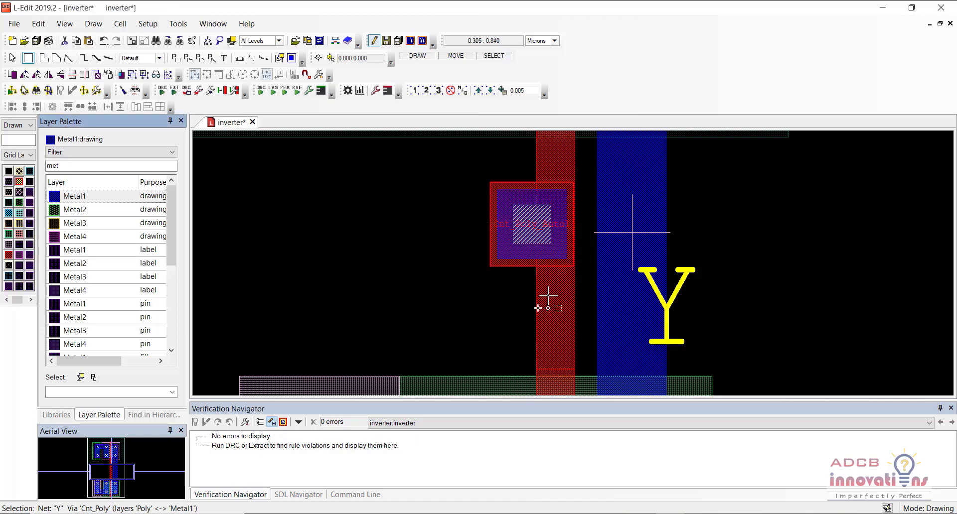
key("Delete")
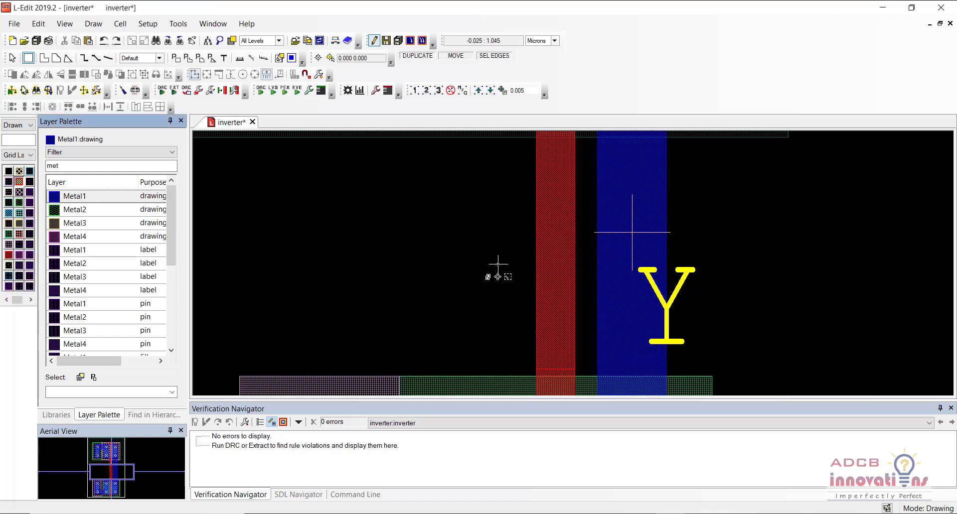
- Save the inverter layout, fit the whole cell in view and run DRC on it
key("ctrl+s")
key("Home")
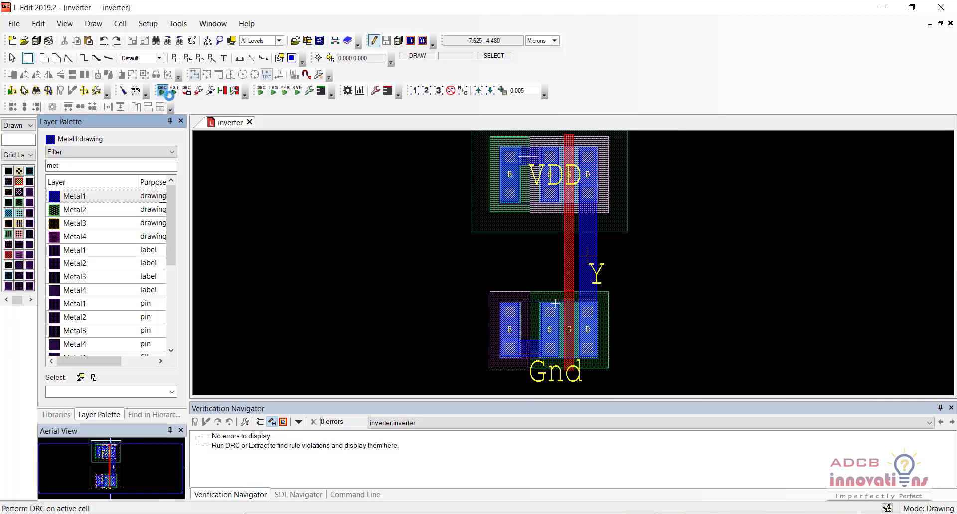
left_click(161, 90)
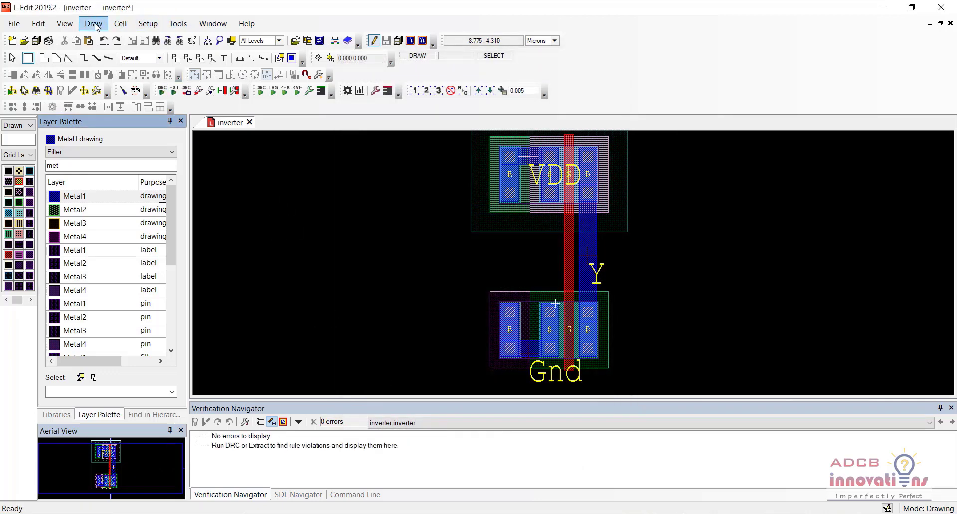
- Place a Cnt_Poly via against the side of the Poly strip opposite port Y and try to save the layout
left_click(290, 59)
left_click(354, 167)
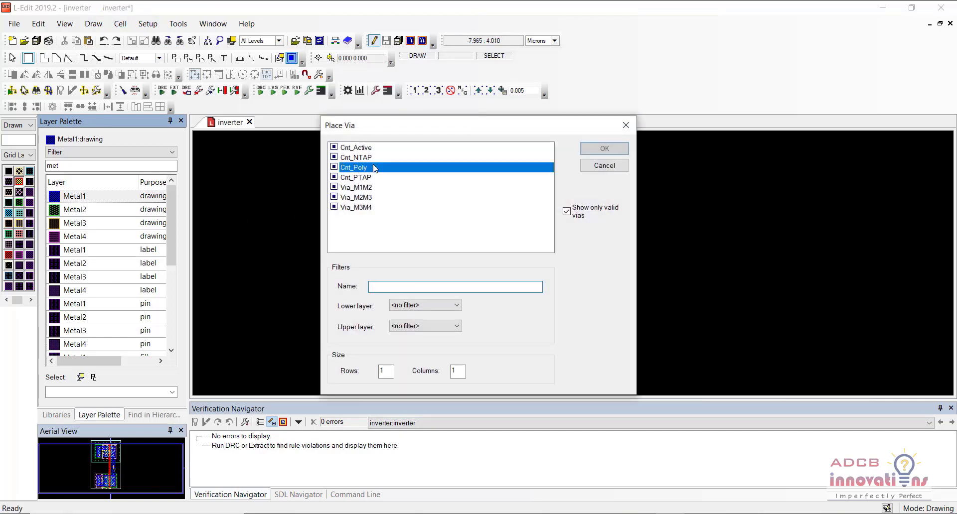
left_click(604, 149)
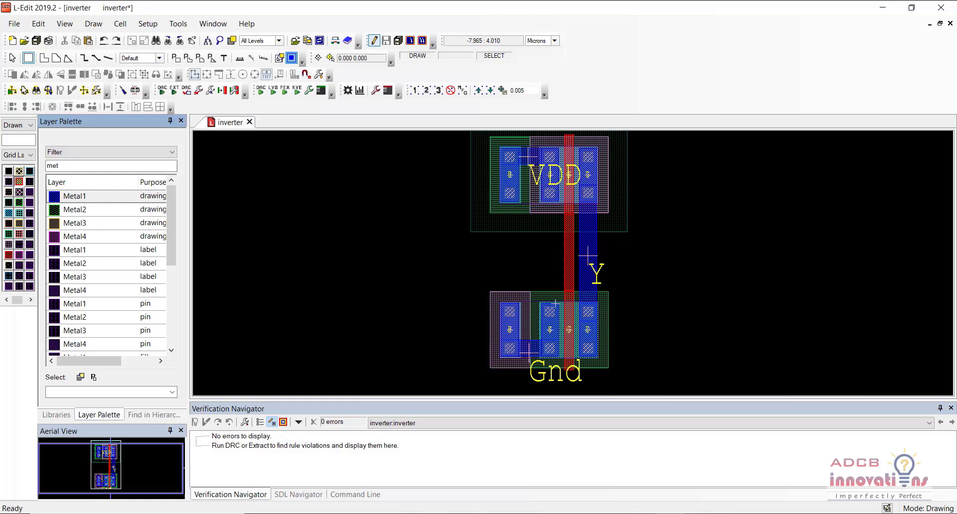
left_click(555, 263)
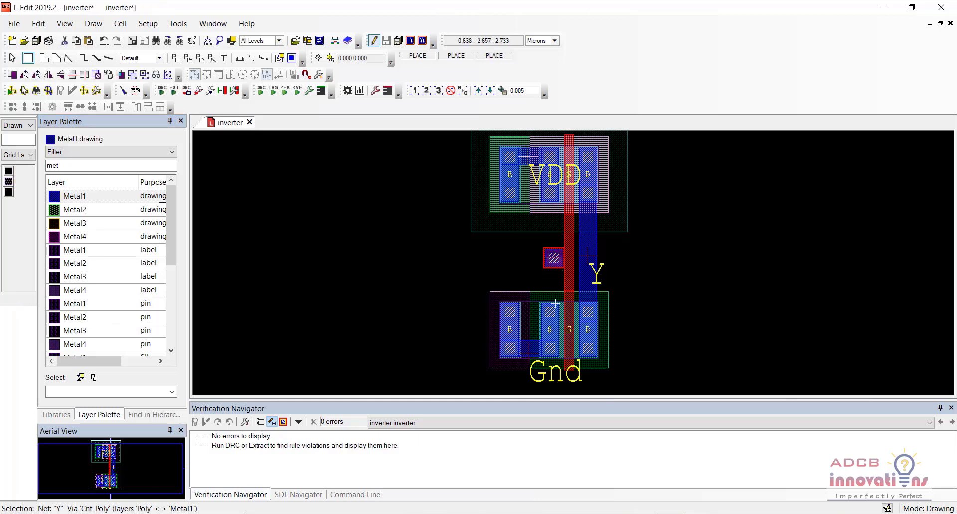
key("ctrl+s")
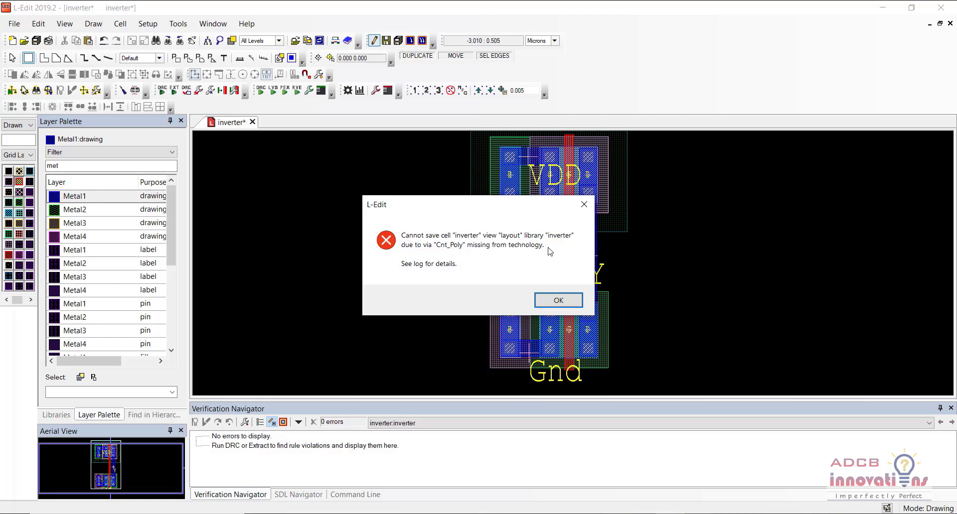
left_click(583, 205)
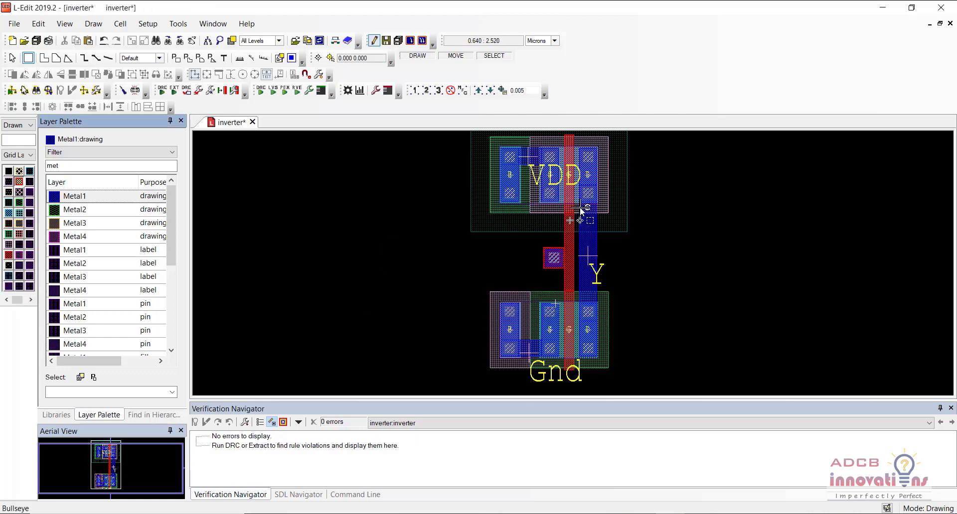
- Draw a Metal1 box about 1.18 by 0.62 microns beside the via, and delete both the box and the Cnt_Poly via
left_click_drag(532, 244, 487, 268)
key("Escape")
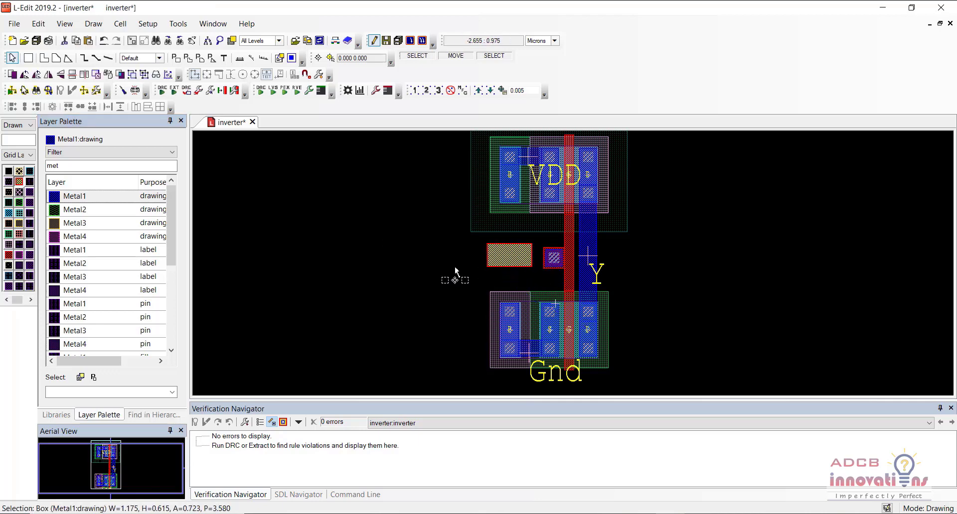
key("Delete")
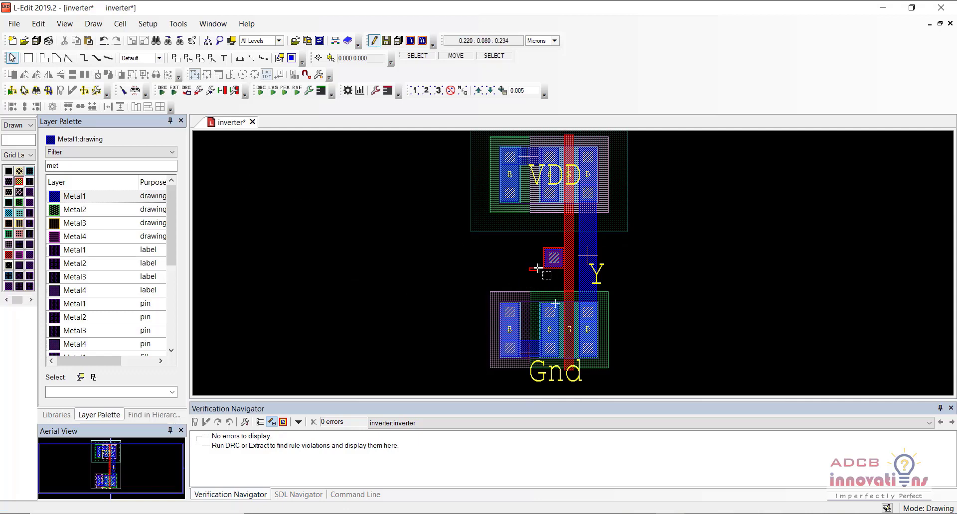
left_click(555, 256)
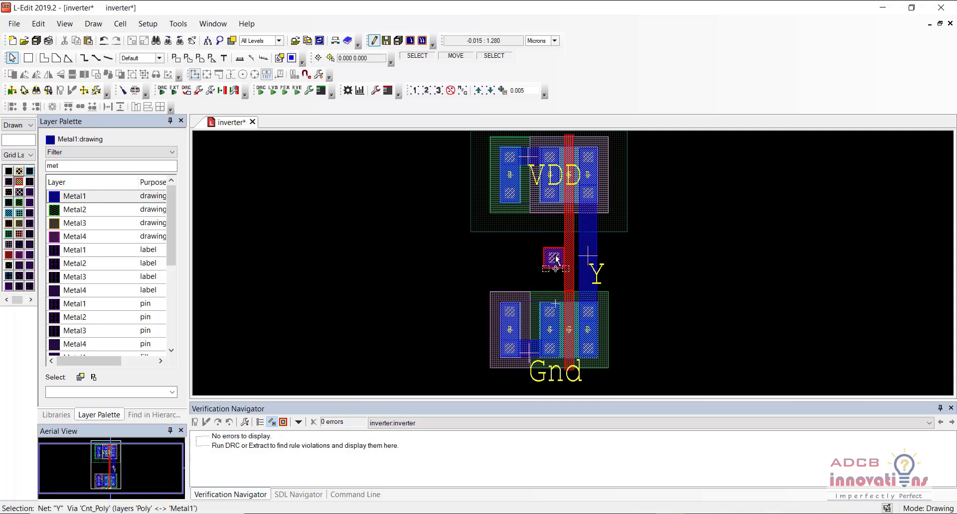
key("Delete")
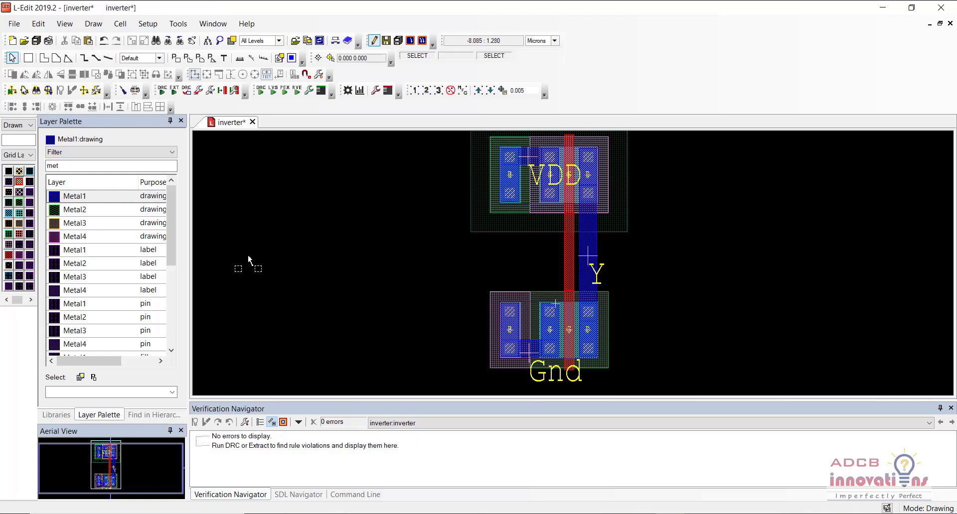
- Draw a Poly box about 0.70 by 0.64 microns against the Poly gate strip, on the side opposite port Y
double_click(76, 165)
type("pol")
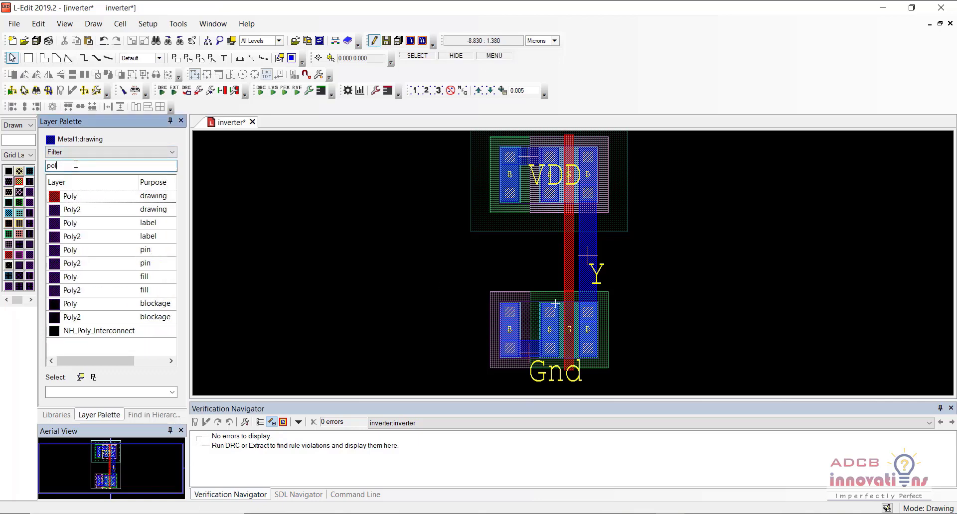
left_click(29, 58)
left_click(77, 200)
right_click(76, 199)
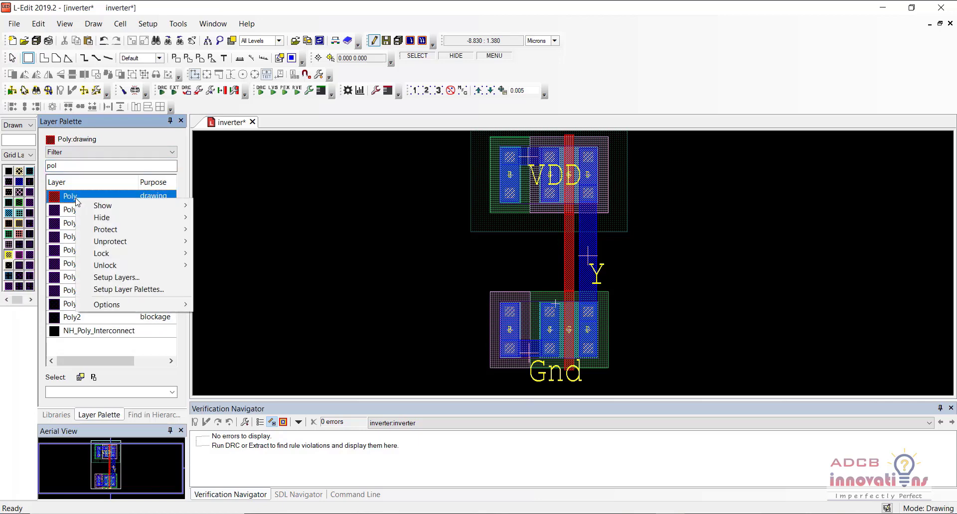
left_click(64, 200)
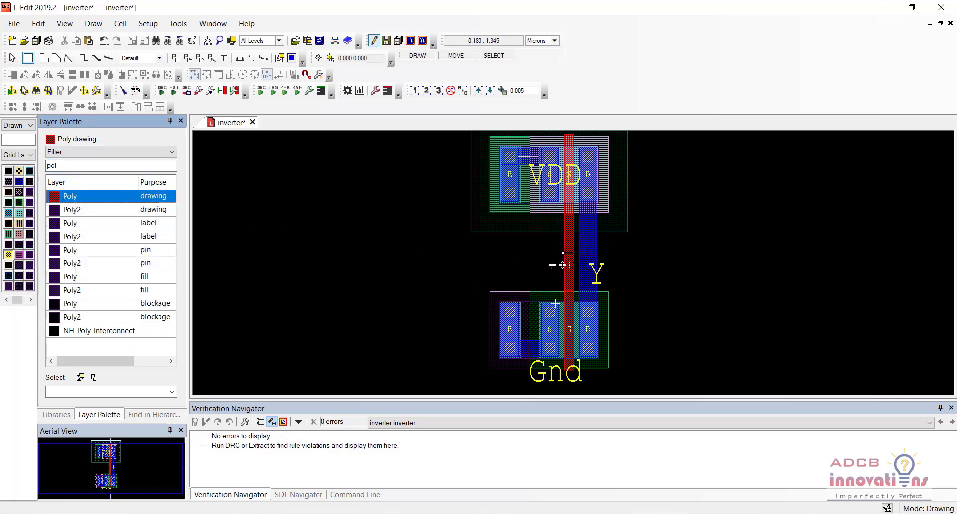
scroll(561, 259, "up", 2)
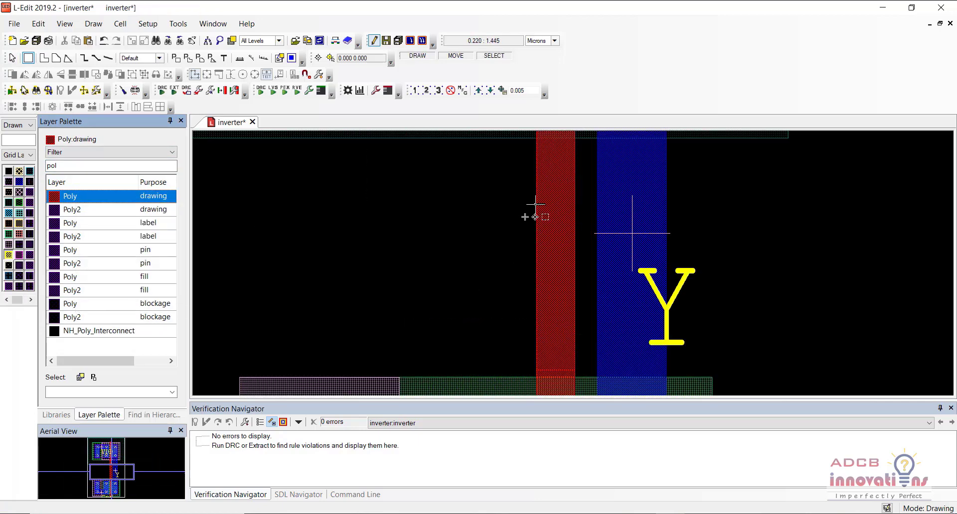
mouse_move(534, 200)
left_mouse_down()
mouse_move(485, 281)
mouse_move(445, 284)
mouse_move(428, 298)
left_mouse_up()
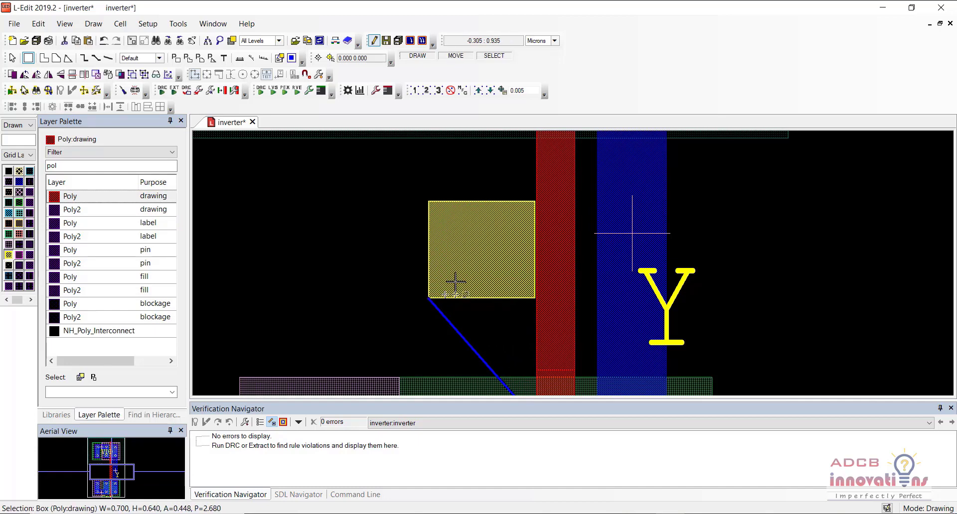
- Move the new Poly box toward port Y so it overlaps the Poly gate strip, and deselect it
left_click(17, 62)
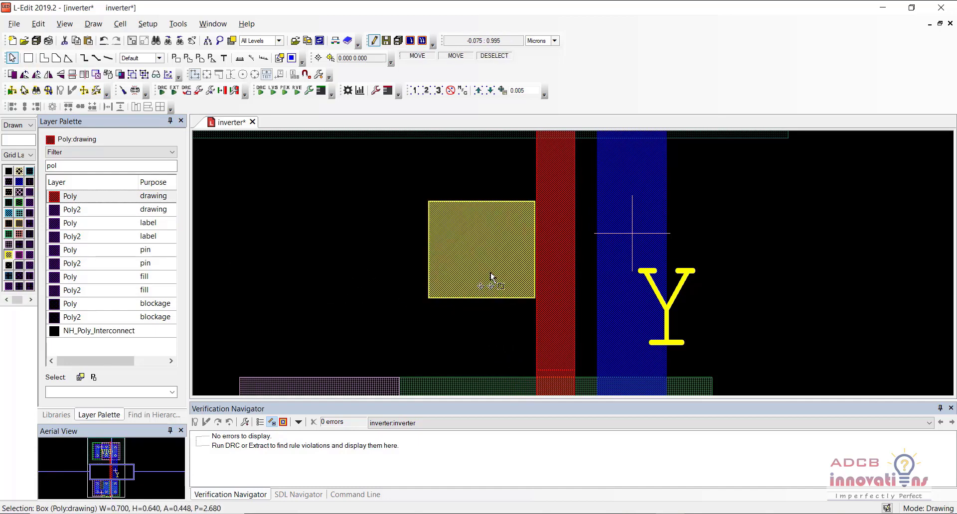
left_click_drag(491, 277, 516, 272)
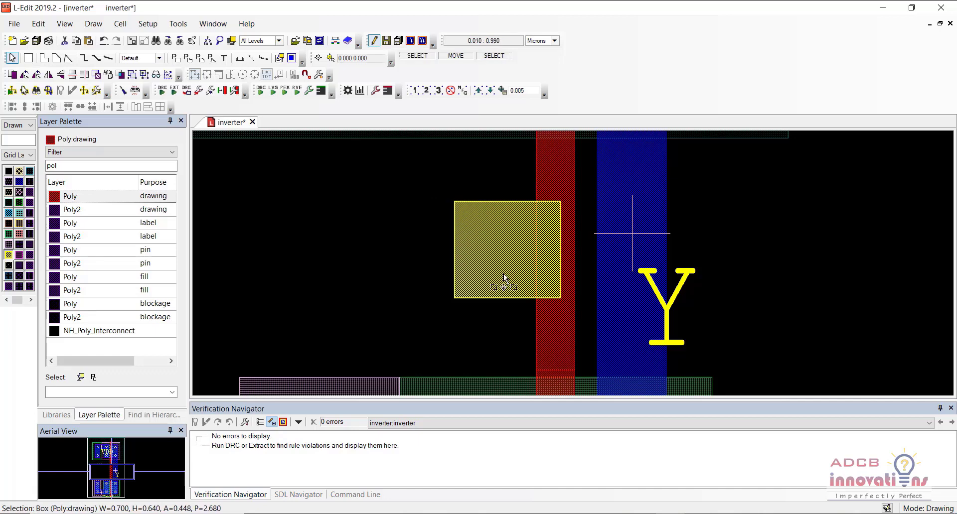
left_click(404, 277)
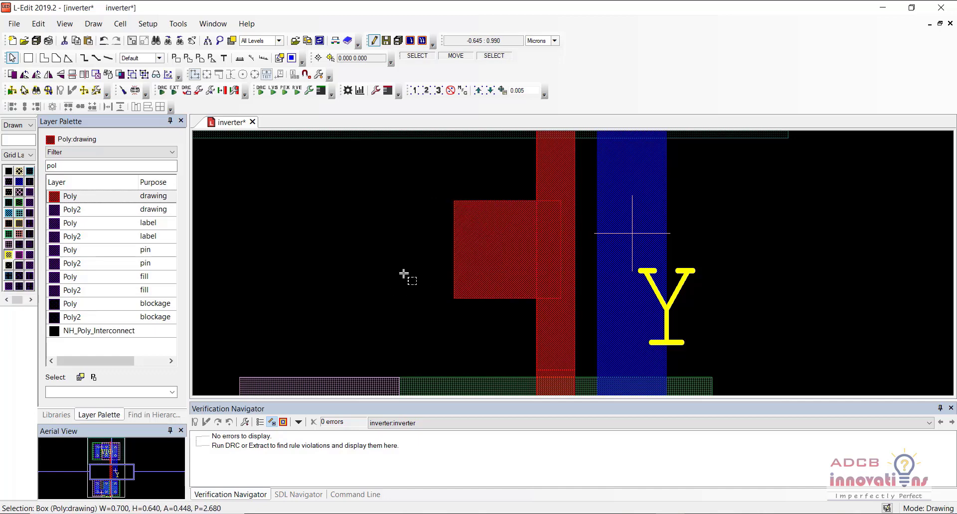
double_click(128, 164)
type("pol")
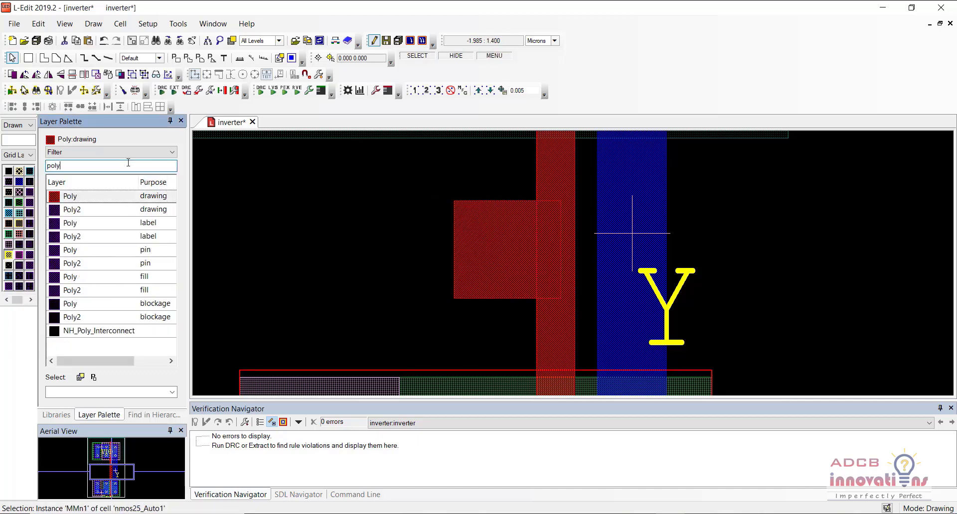
key("BackSpace")
key("BackSpace")
type("c")
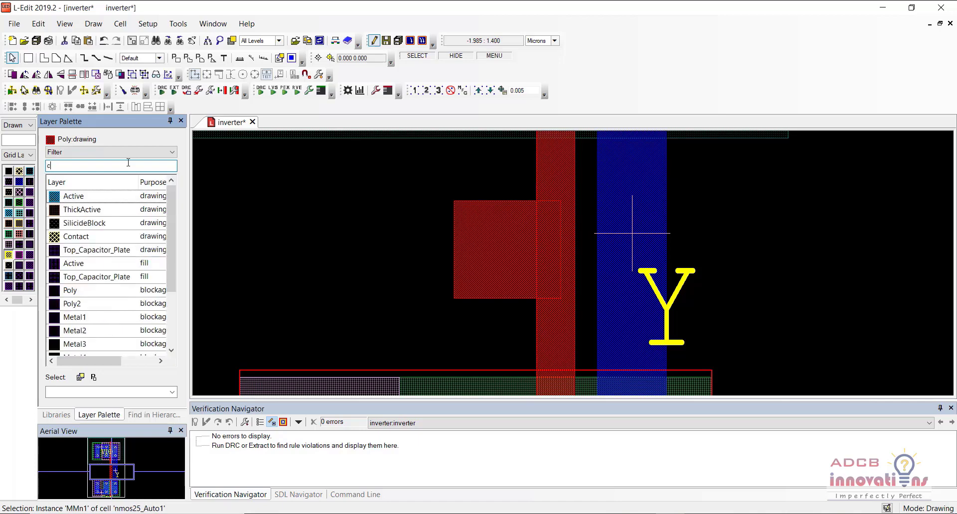
type("onta")
key("BackSpace")
key("BackSpace")
key("BackSpace")
key("BackSpace")
key("BackSpace")
type("meta")
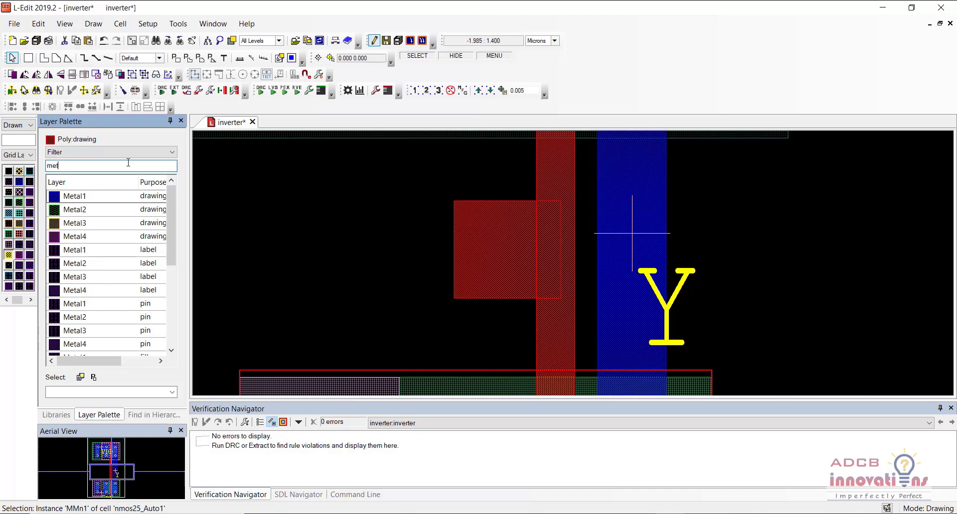
key("BackSpace")
key("BackSpace")
key("BackSpace")
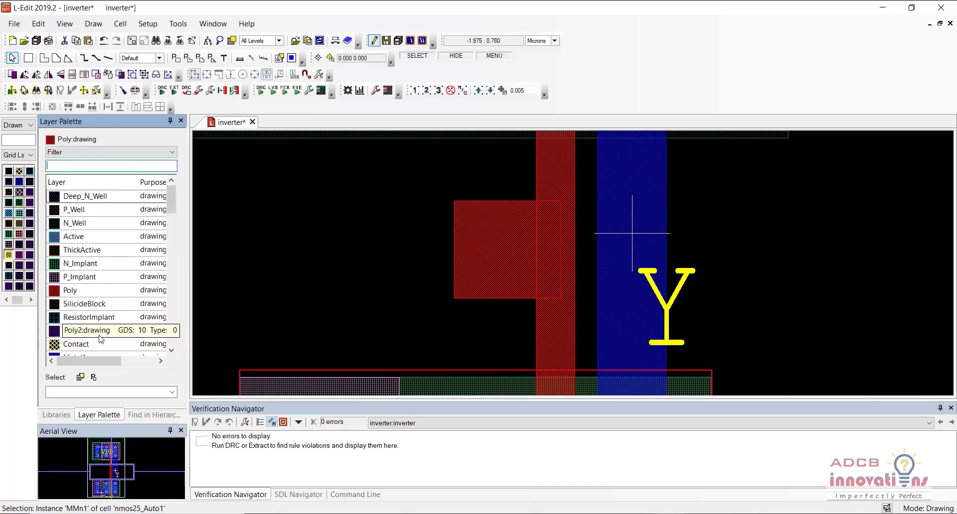
mouse_move(171, 201)
left_mouse_down()
mouse_move(166, 244)
mouse_move(171, 196)
left_mouse_up()
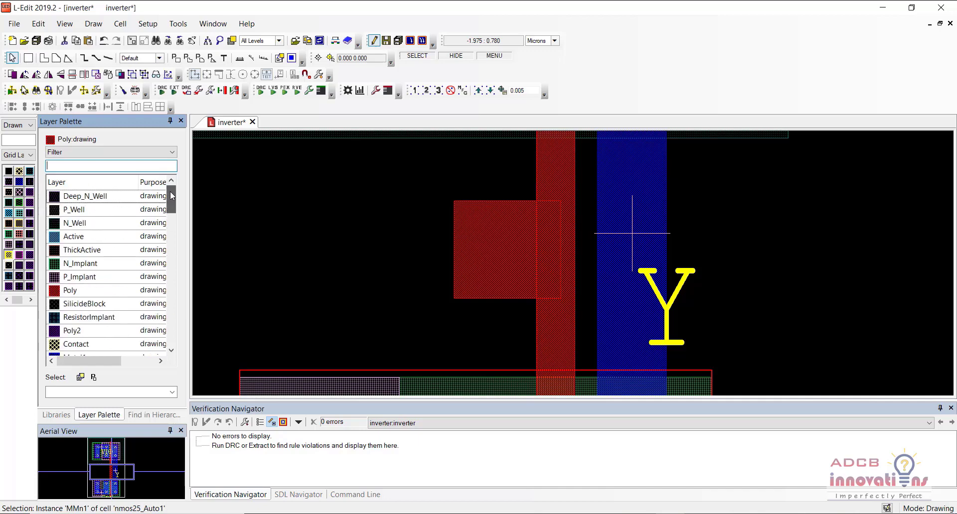
- Draw a Metal1 box about 0.395 by 0.40 microns inside the Poly box beside the gate strip
left_click(122, 166)
type("metal")
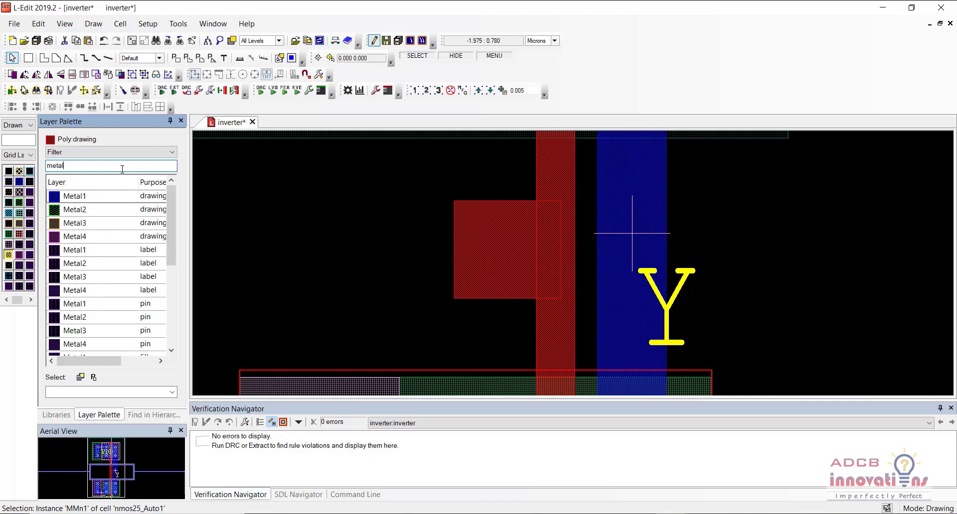
right_click(105, 200)
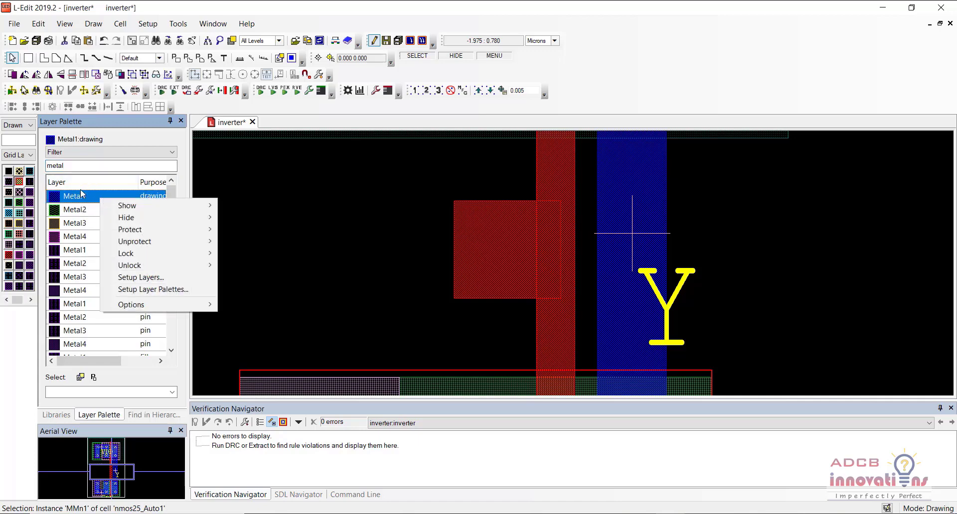
left_click(28, 56)
left_click(28, 58)
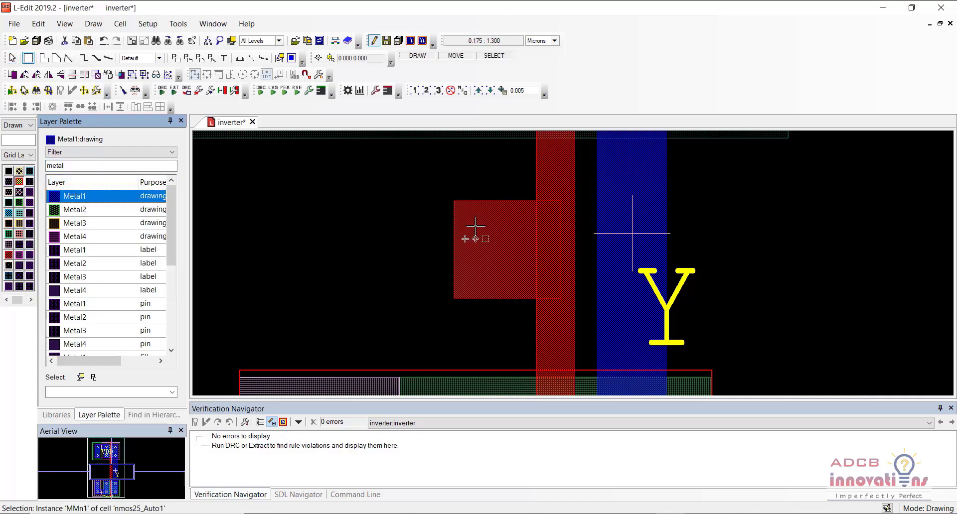
left_click_drag(478, 218, 538, 280)
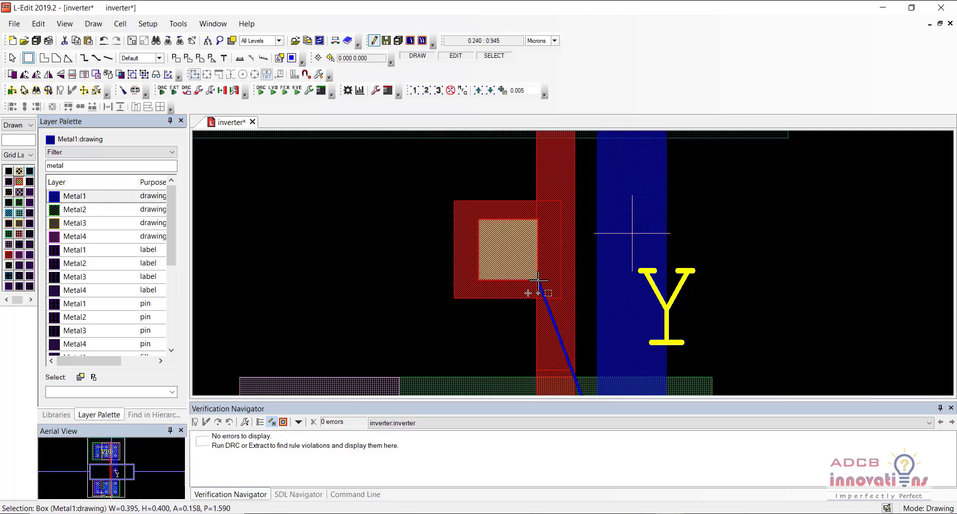
left_click(425, 285)
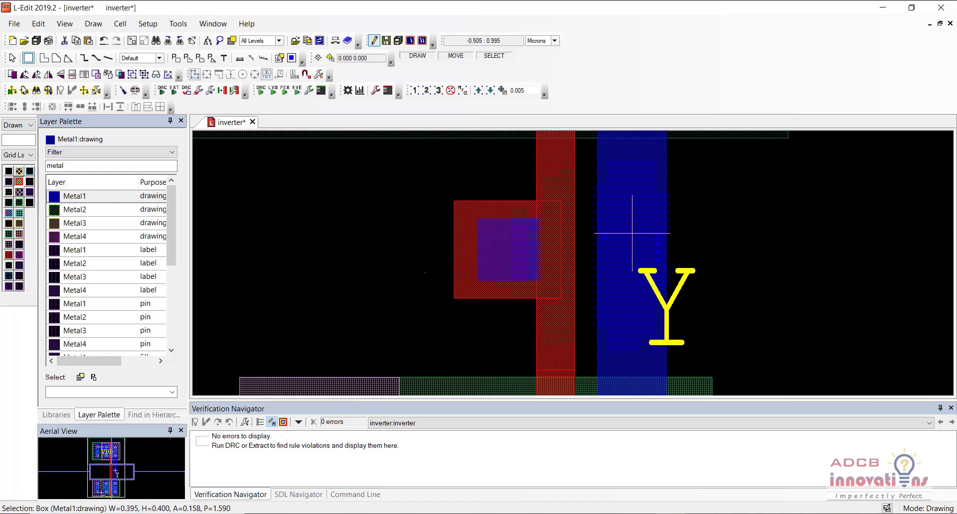
- Draw a Contact box about 0.215 by 0.20 microns in the middle of the Metal1 box
double_click(79, 166)
type("conta")
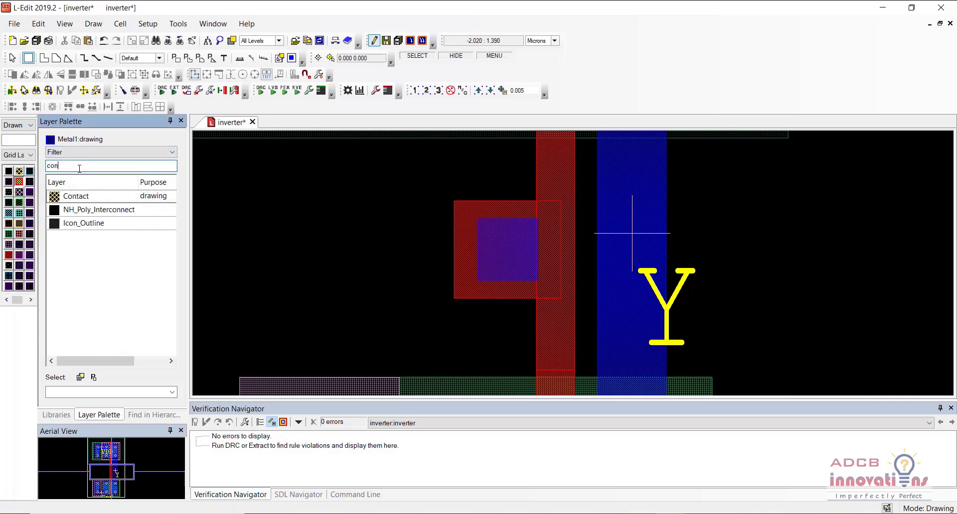
left_click(77, 196)
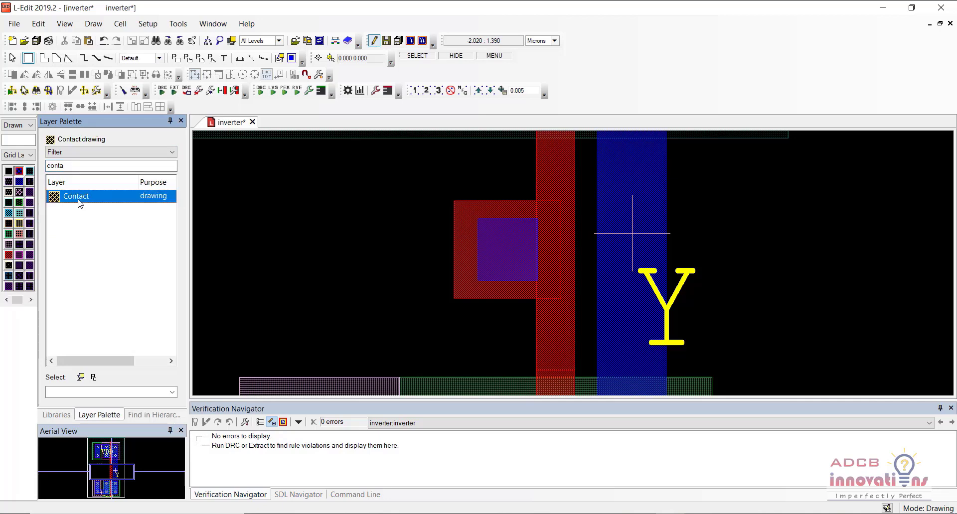
right_click(77, 196)
left_click(65, 197)
left_click_drag(492, 236, 525, 268)
left_click(382, 268)
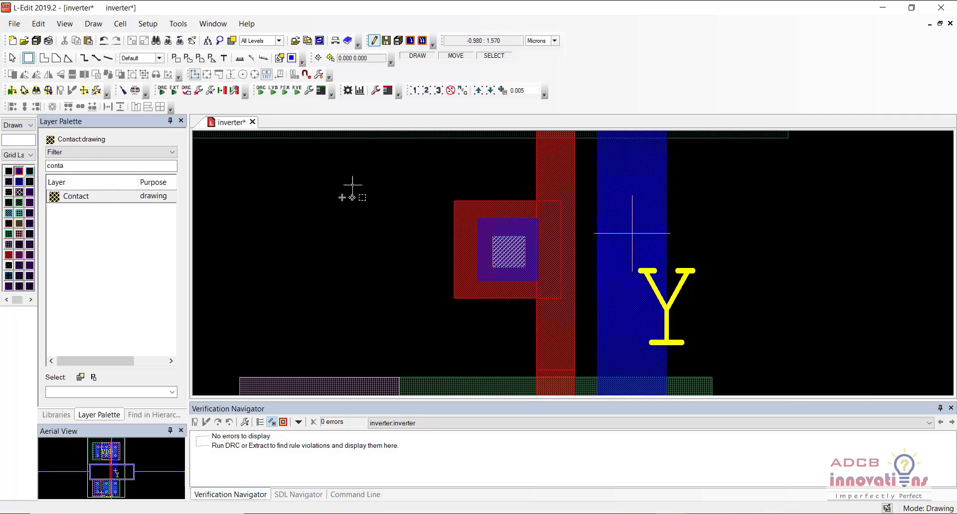
left_click(11, 60)
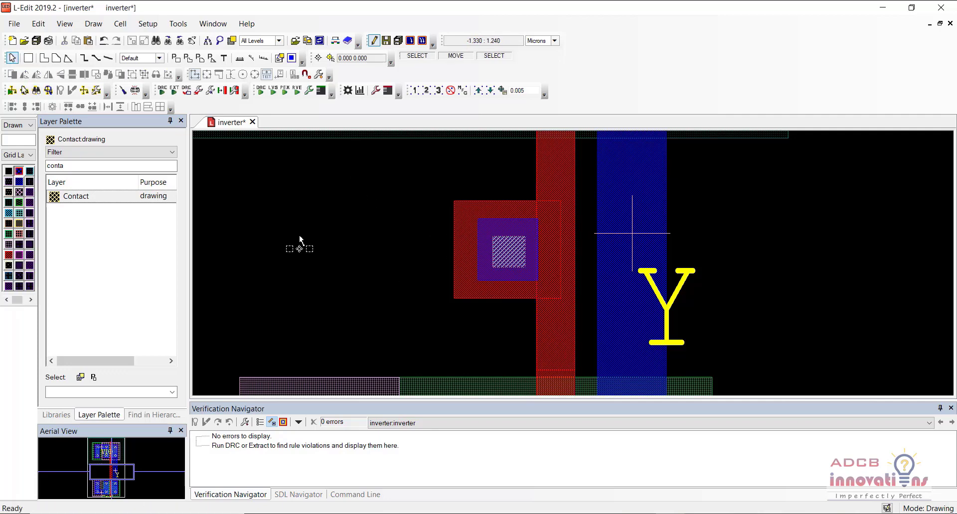
left_click(502, 230)
left_click(501, 230)
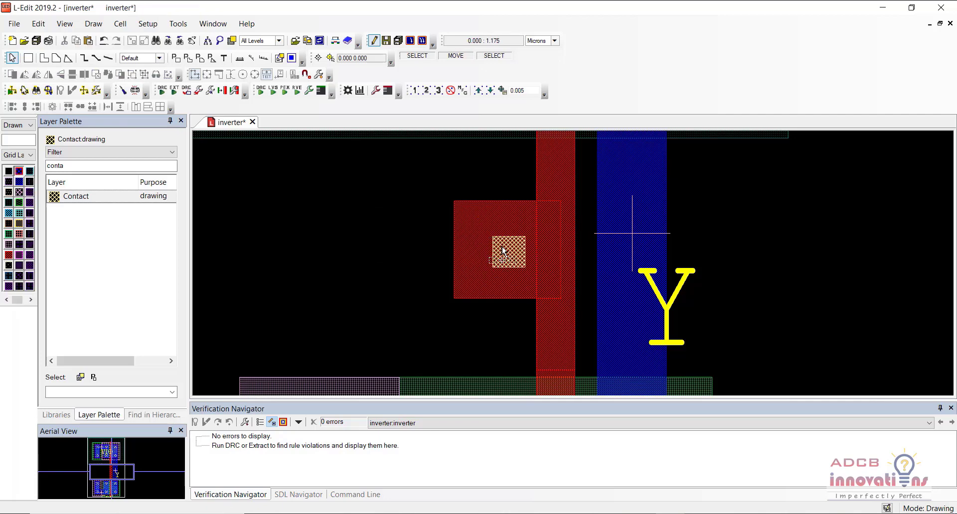
left_click(390, 272)
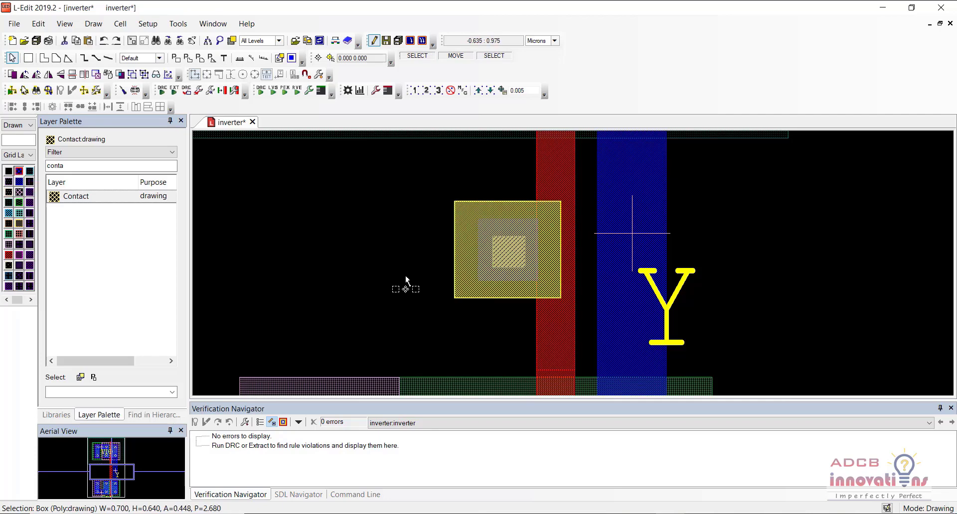
left_click(142, 298)
left_click(572, 256)
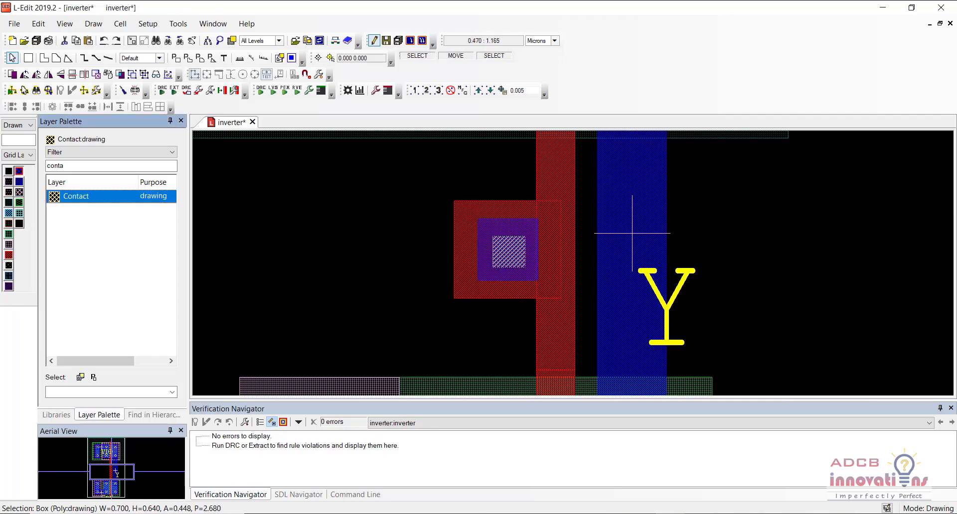
left_click(758, 256)
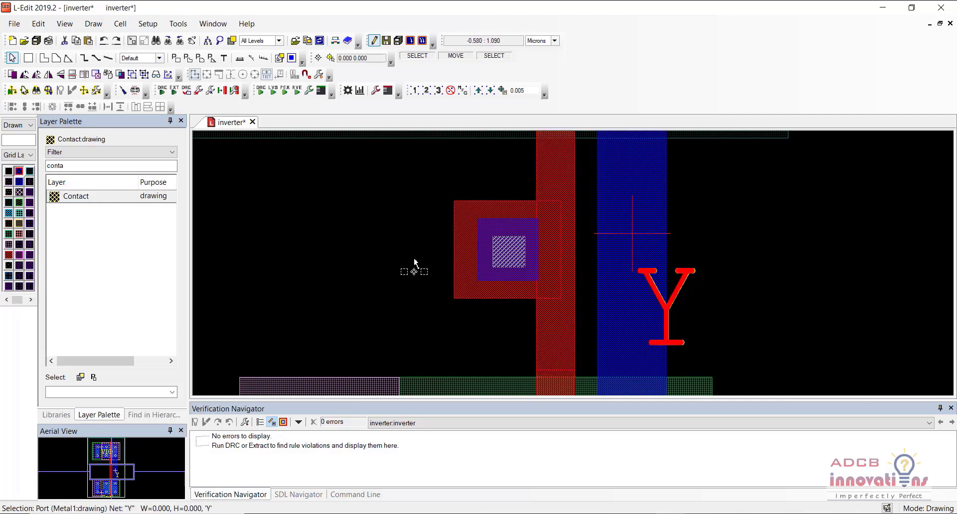
- Save the inverter layout and check the cell with Tanner DRC, looking into the Metal1 enclosure of Contact rule
key("Home")
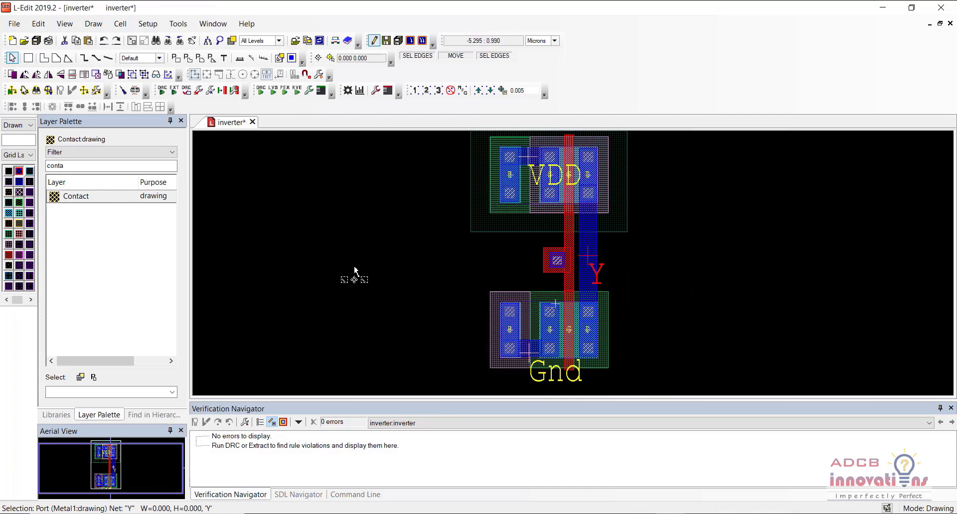
key("ctrl+s")
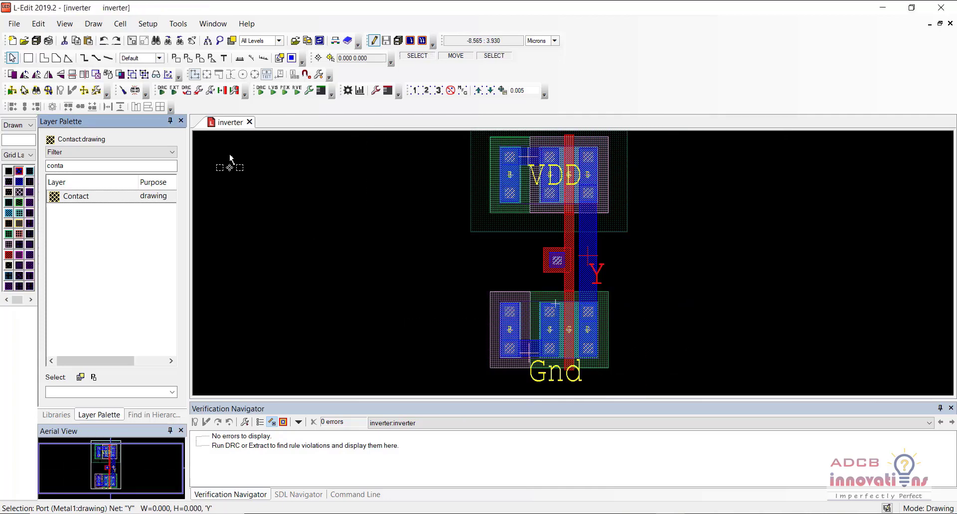
left_click(162, 91)
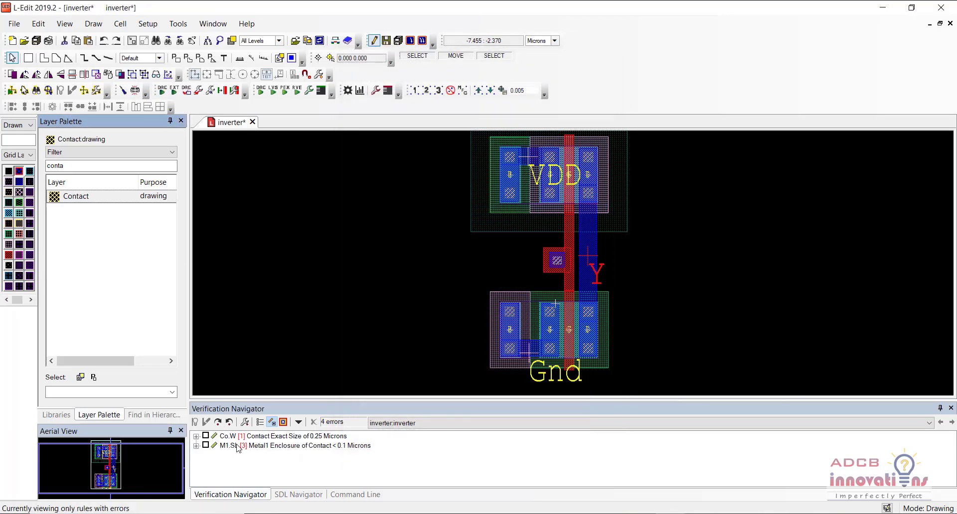
left_click(196, 446)
left_click(196, 446)
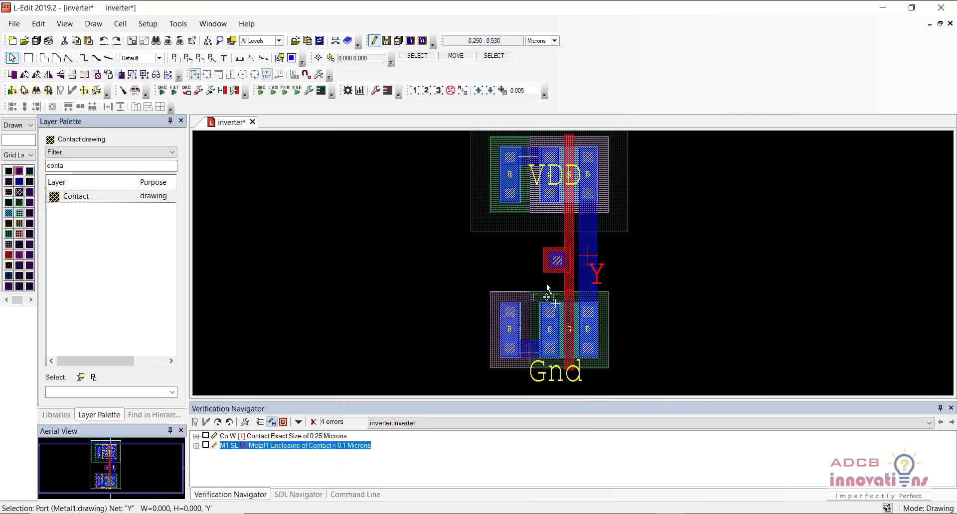
- Stretch the Contact box in both directions until it covers the whole Metal1 box, and deselect it
left_click(556, 261)
scroll(557, 263, "up", 3)
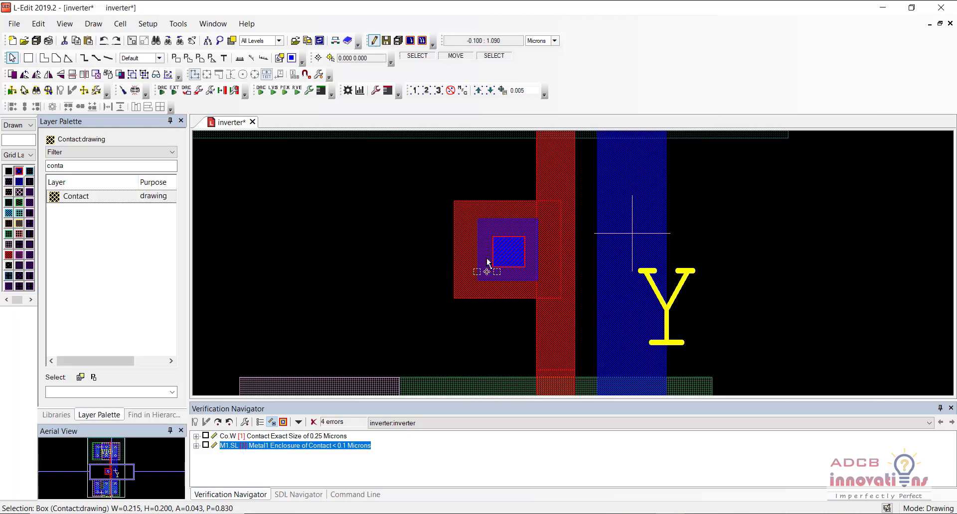
left_click(29, 57)
left_click(12, 58)
left_click_drag(493, 253, 501, 277)
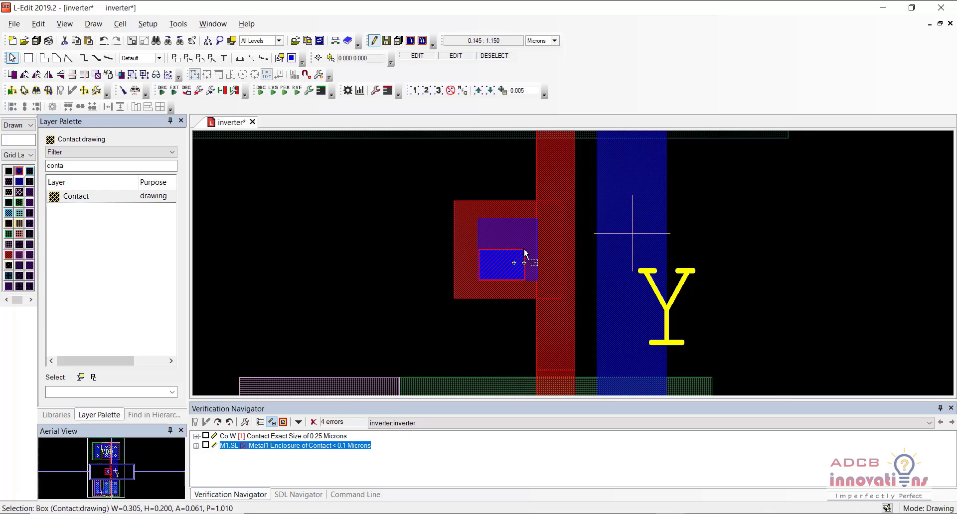
mouse_move(524, 250)
left_mouse_down()
mouse_move(537, 219)
mouse_move(523, 244)
mouse_move(538, 245)
left_mouse_up()
left_click(363, 265)
left_click(364, 269)
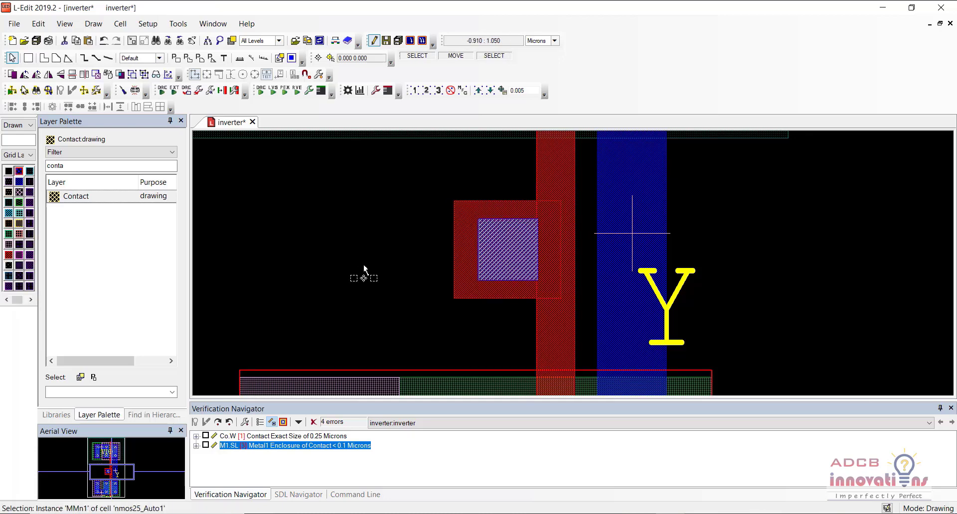
- Save the layout, rerun Tanner DRC on the cell, and dismiss the crash report without sending it
key("ctrl+s")
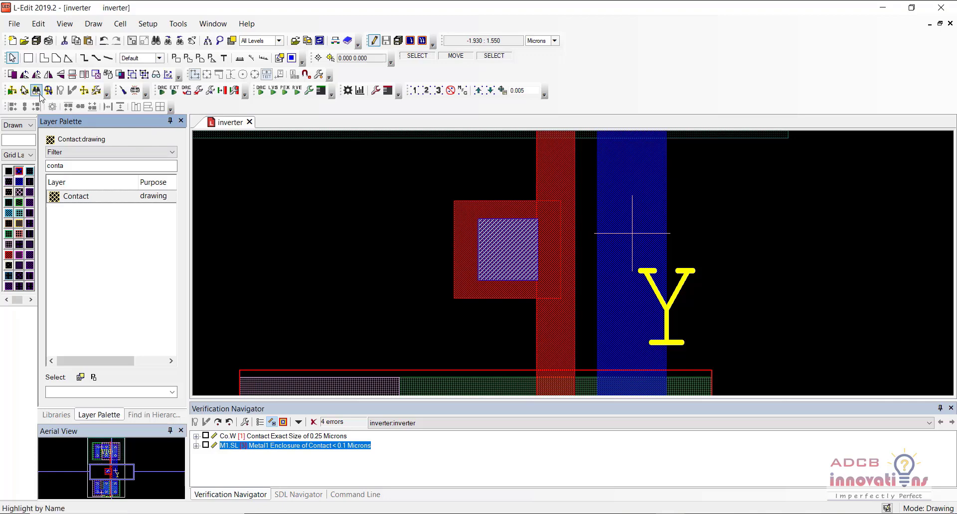
left_click(161, 90)
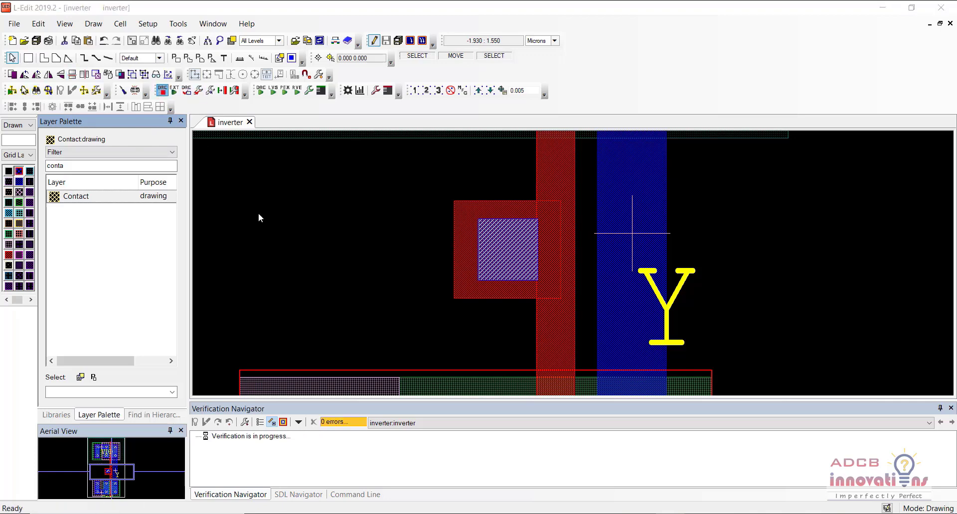
left_click(453, 291)
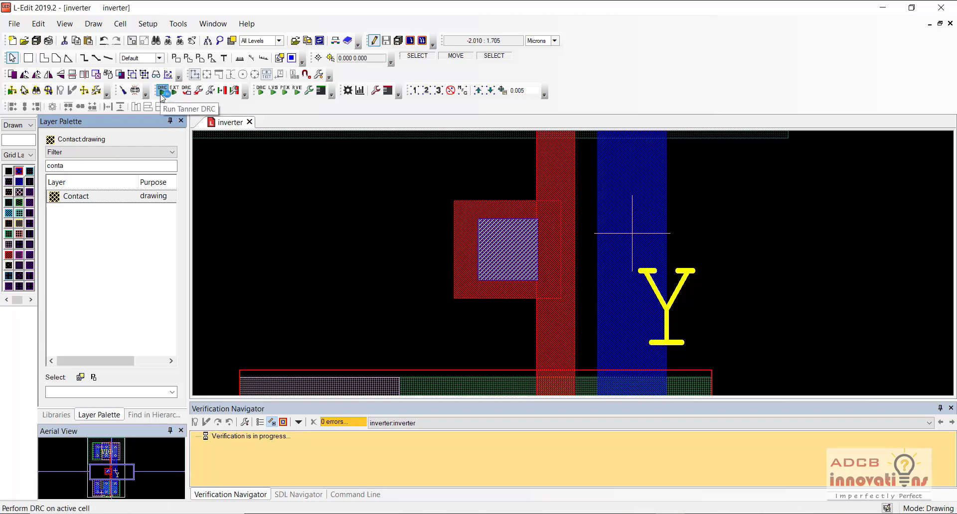
left_click(374, 297)
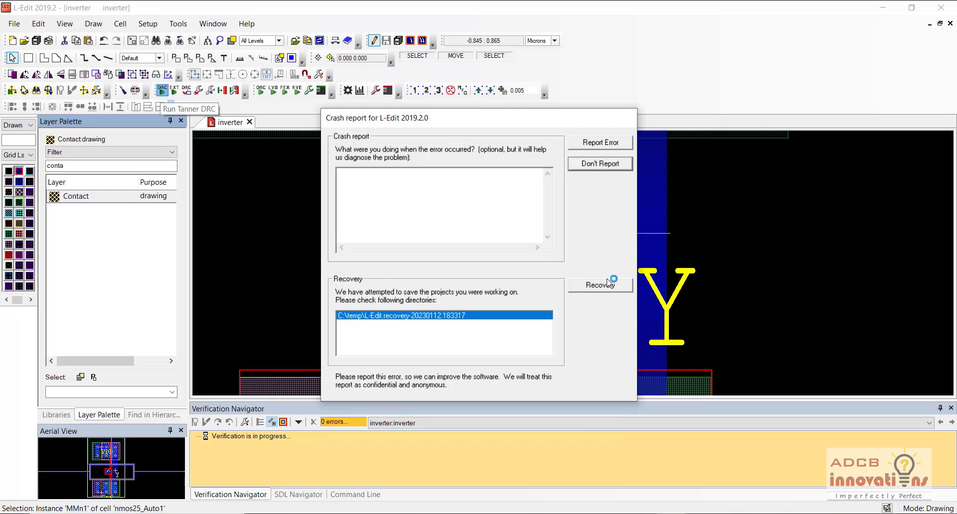
left_click(608, 164)
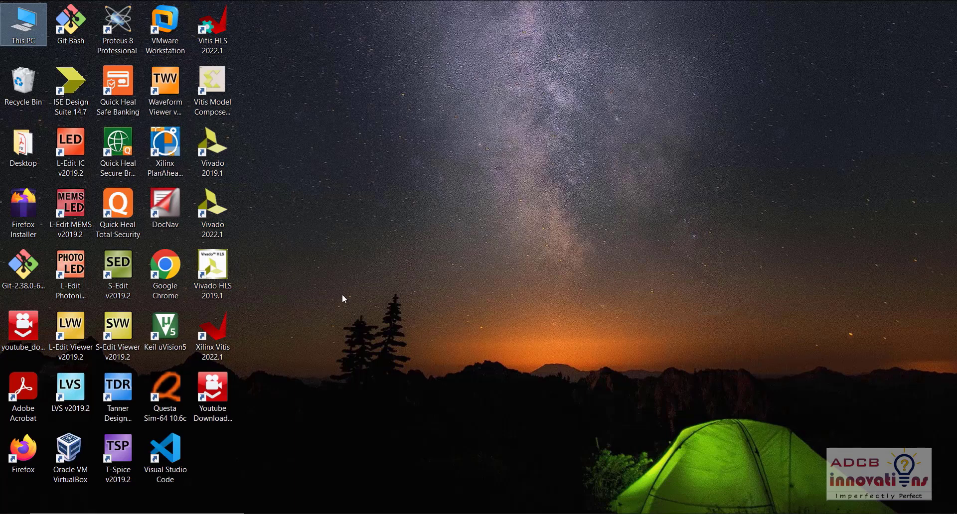
- Relaunch L-Edit IC v2019.2 and open the inverter2 layout file from D:\tanner_yt\inverter\inverter\layout
double_click(70, 150)
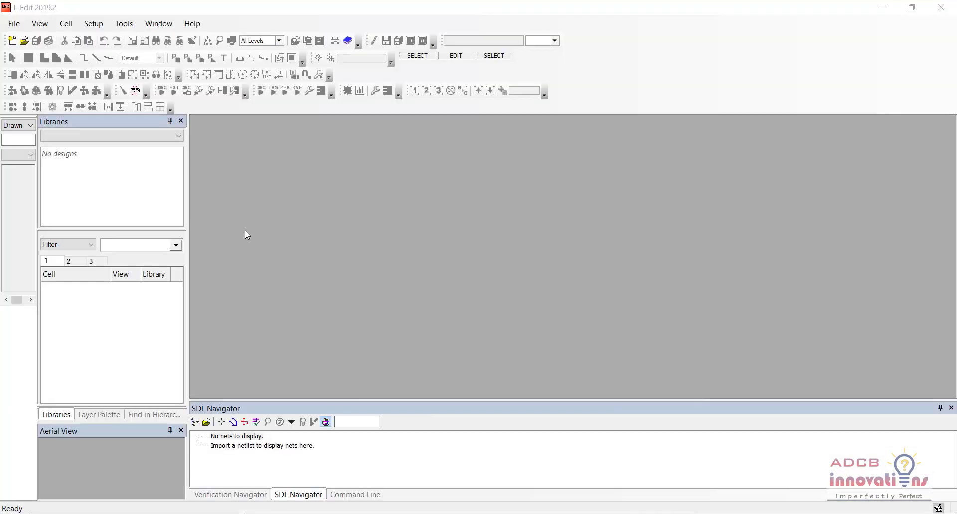
left_click(13, 23)
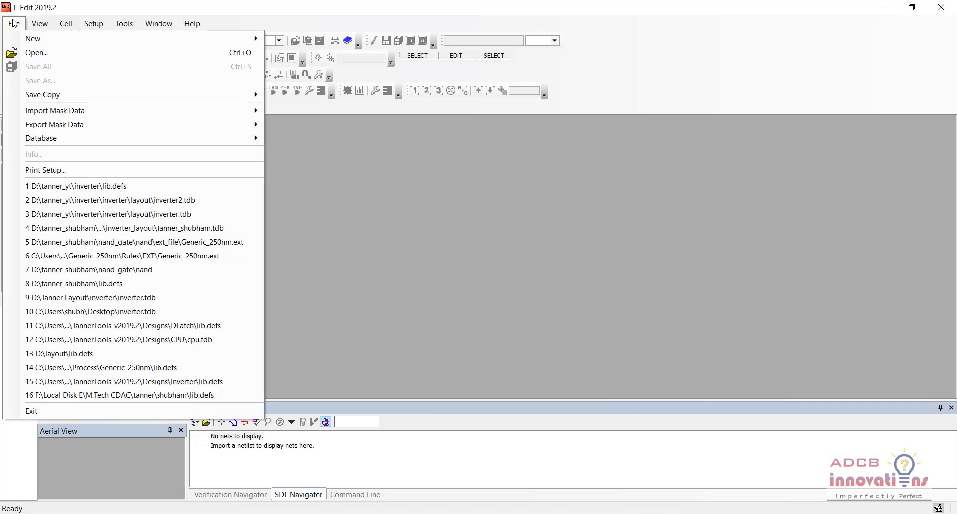
left_click(36, 53)
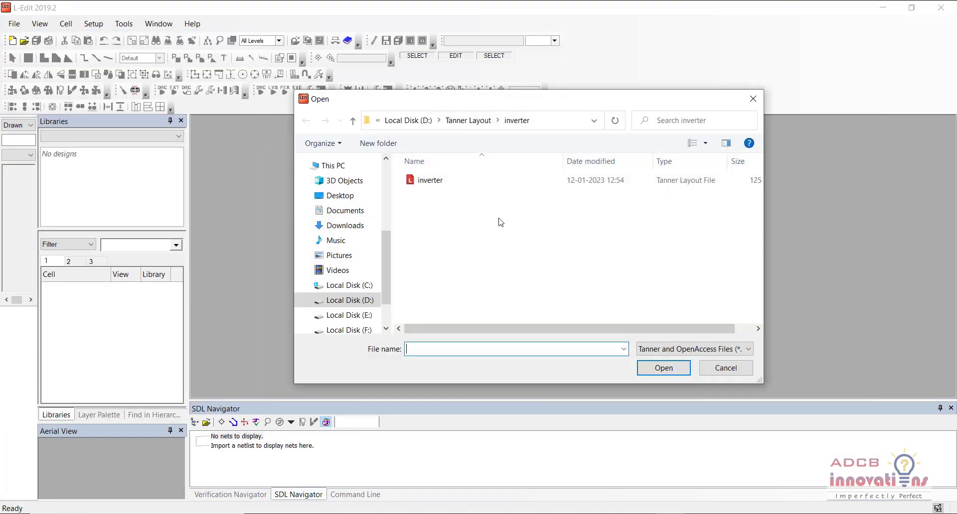
left_click(467, 122)
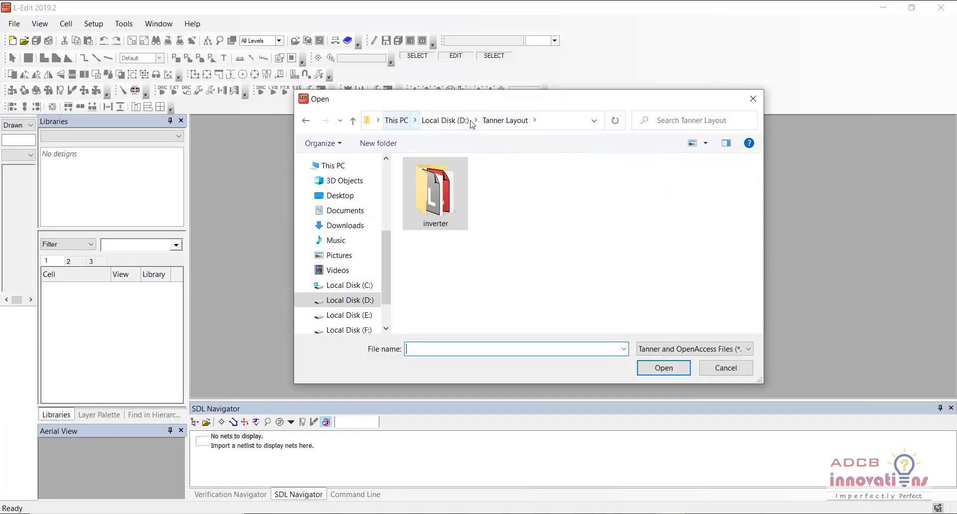
left_click(440, 123)
left_click_drag(758, 232, 758, 280)
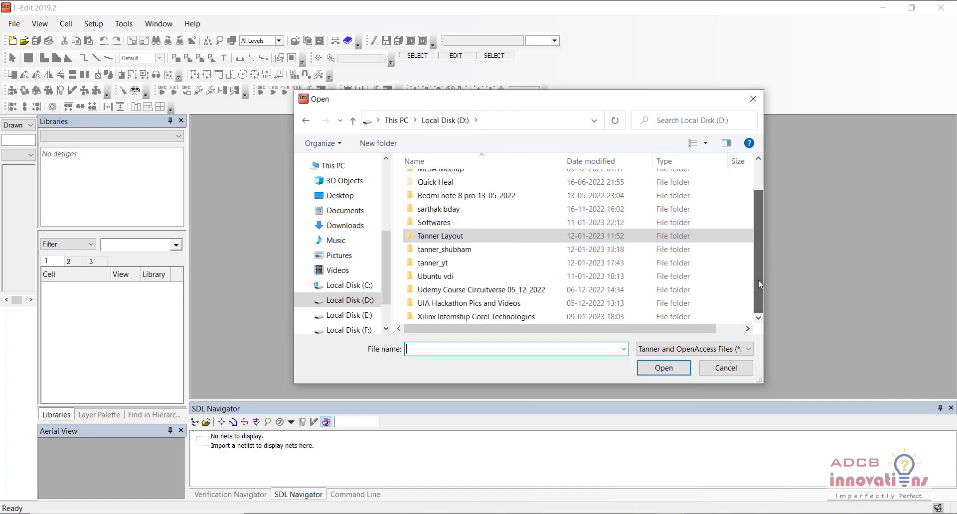
double_click(554, 265)
double_click(489, 179)
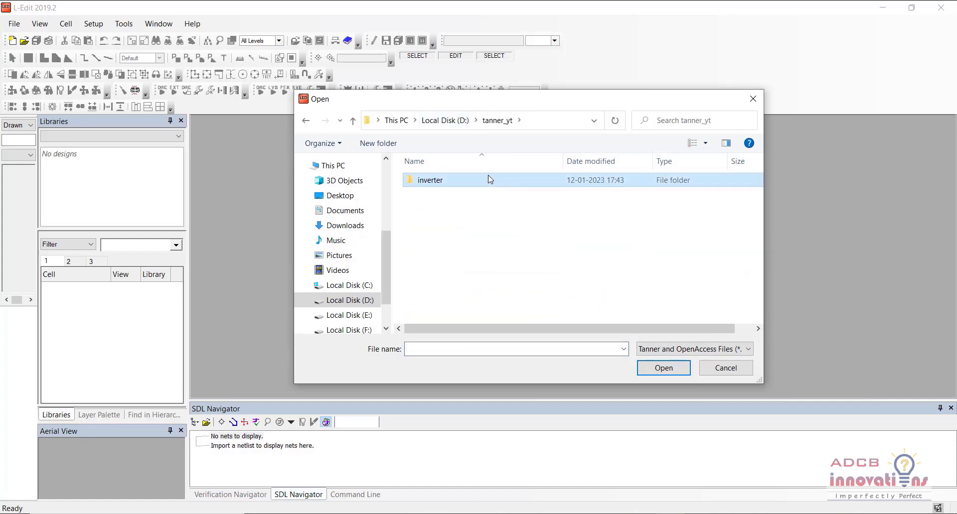
double_click(488, 180)
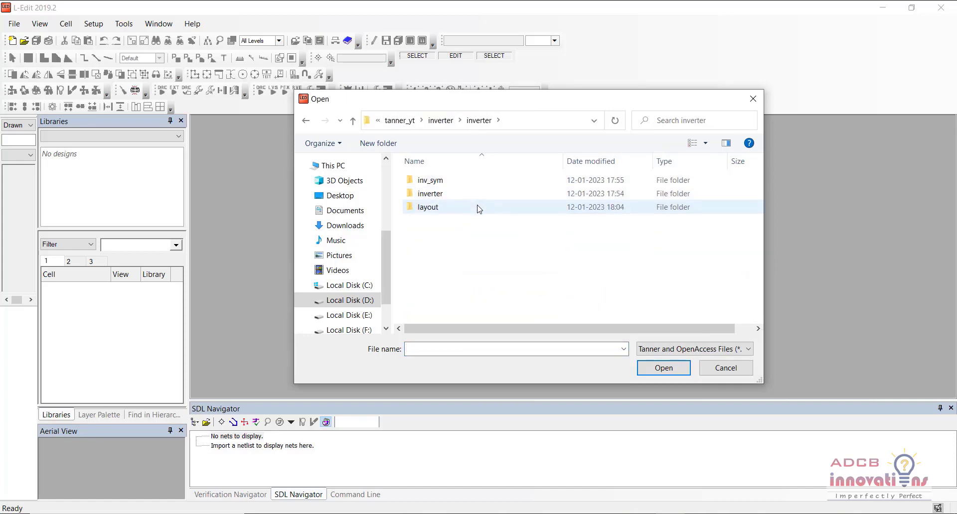
double_click(478, 206)
double_click(476, 196)
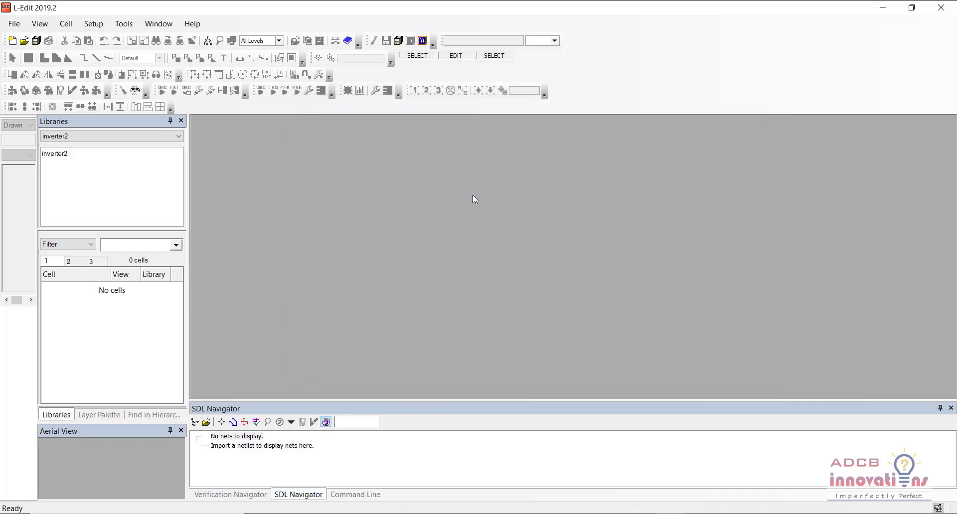
- Open the inverter layout file from the inverter\layout folder and close L-Edit
left_click(66, 159)
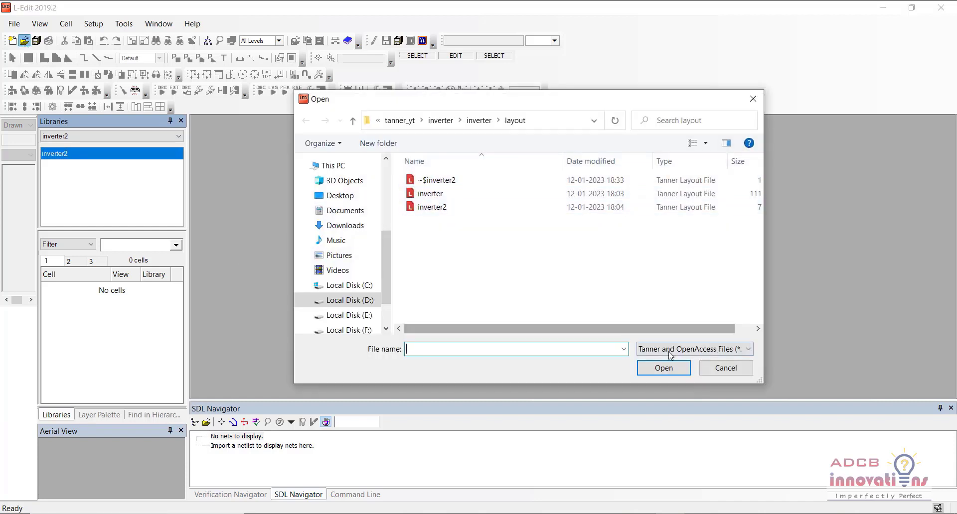
left_click(481, 127)
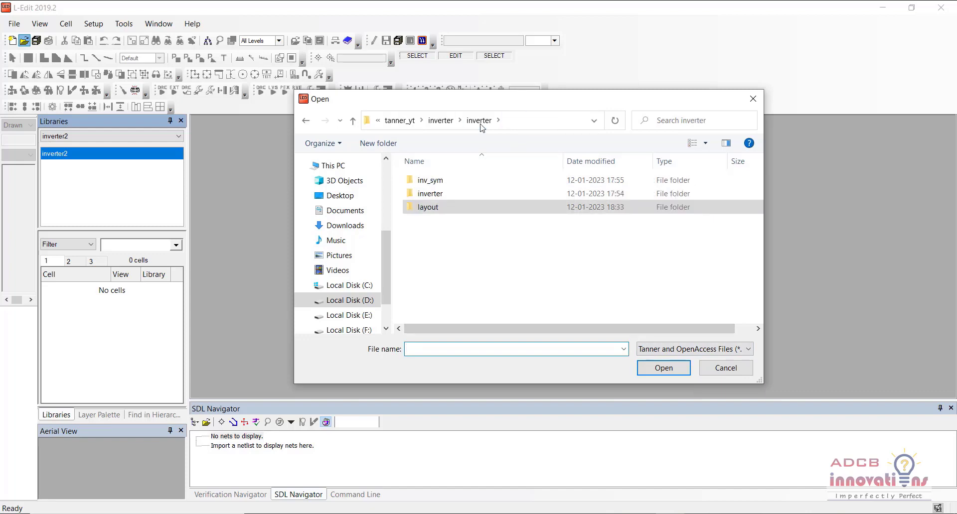
double_click(462, 209)
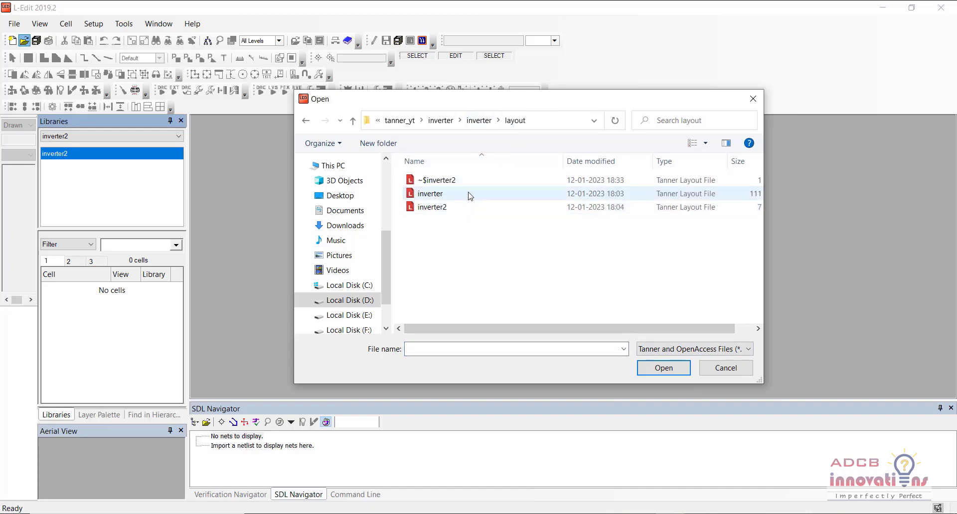
double_click(469, 194)
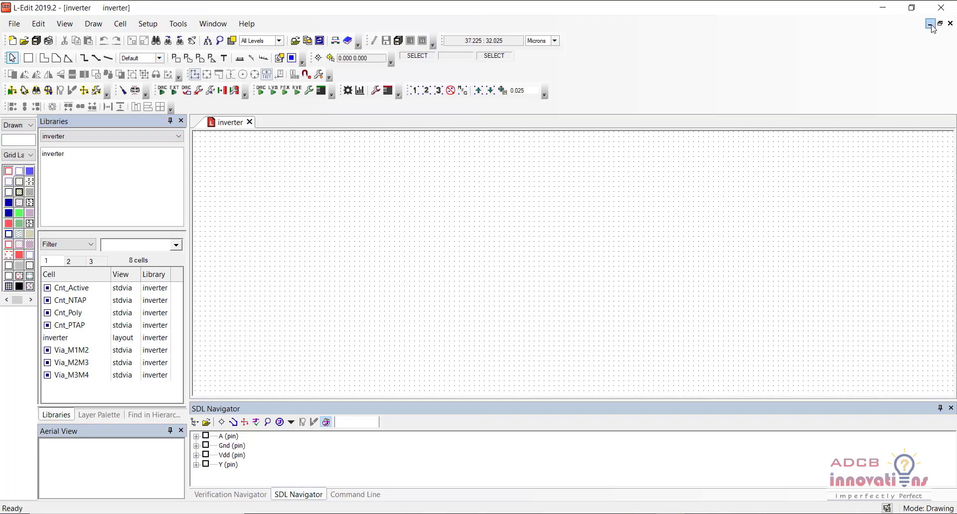
left_click(941, 8)
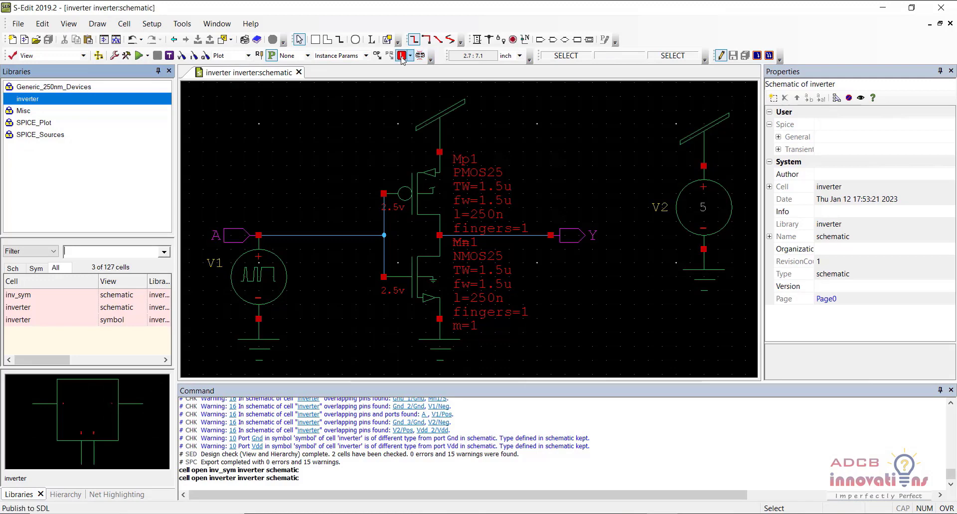
- Switch from the S-Edit inverter schematic to its layout in L-Edit, maximize the layout window and save the layout
left_click(402, 56)
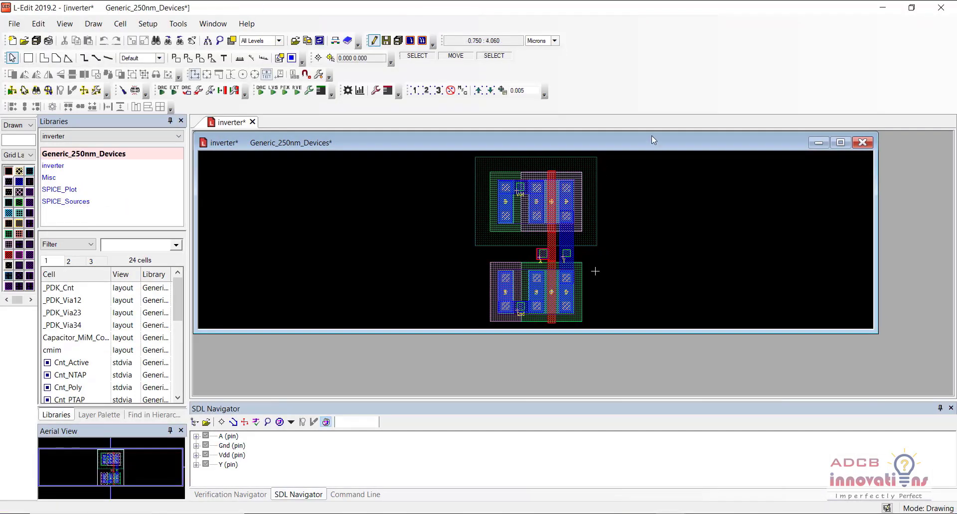
double_click(651, 135)
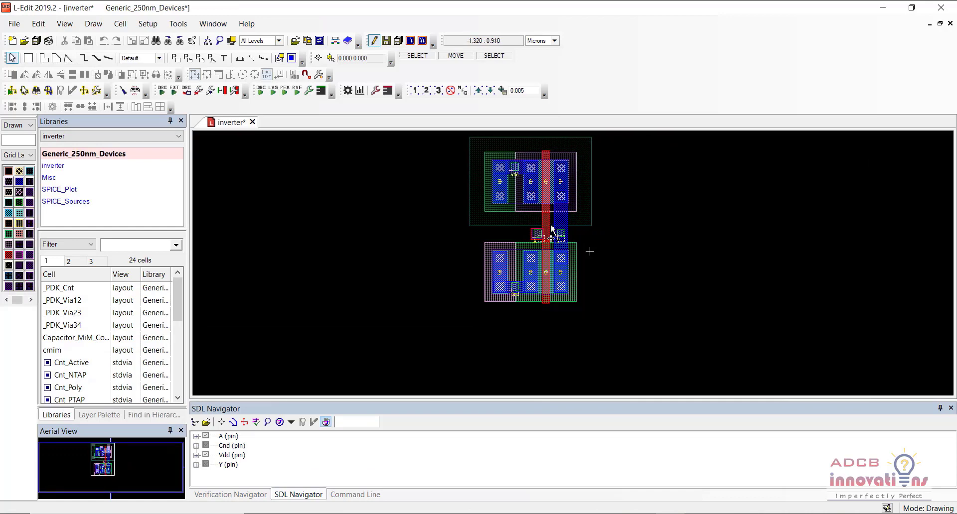
scroll(551, 225, "up", 1)
scroll(551, 225, "down", 1)
scroll(551, 225, "up", 1)
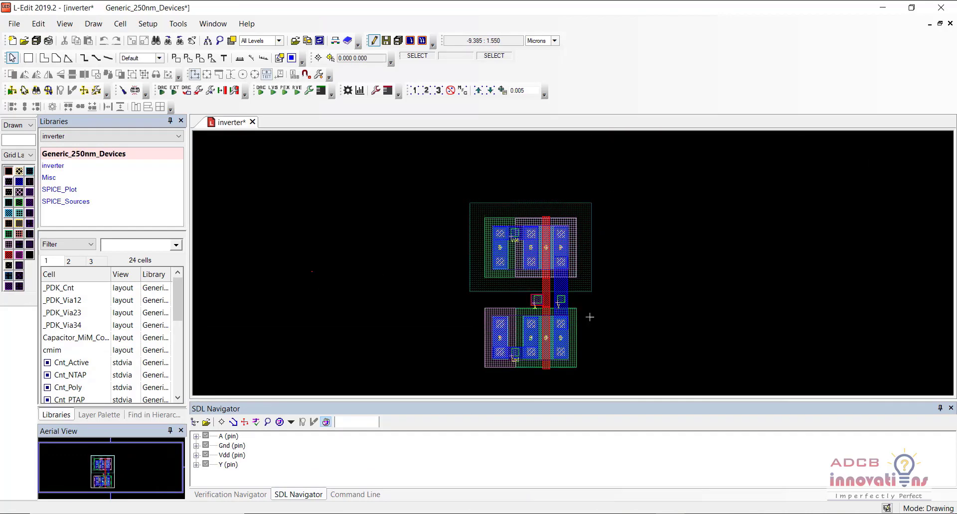
key("ctrl+s")
- Examine the inverter layout up close around the A, Y, Gnd and Vdd ports and both transistors
scroll(472, 285, "down", 1)
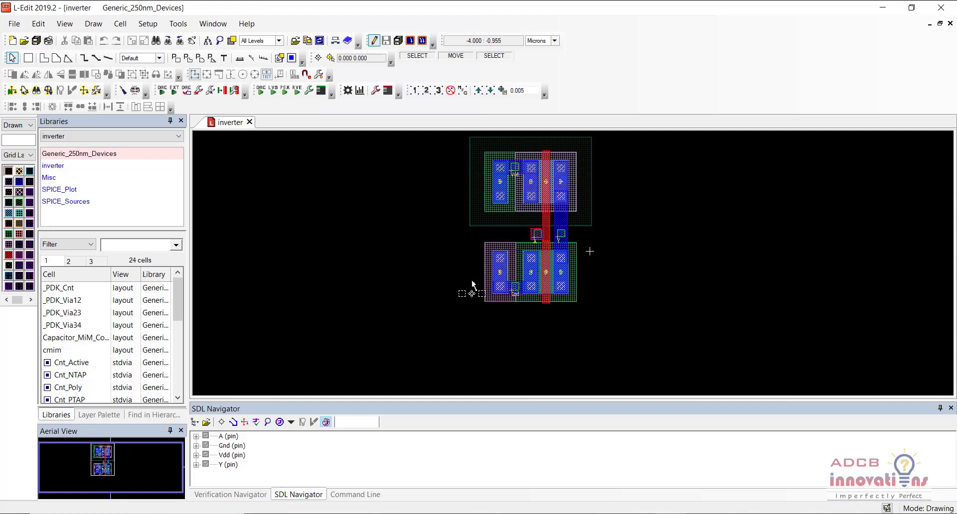
key("Up")
key("plus")
key("plus")
key("Right")
key("Down")
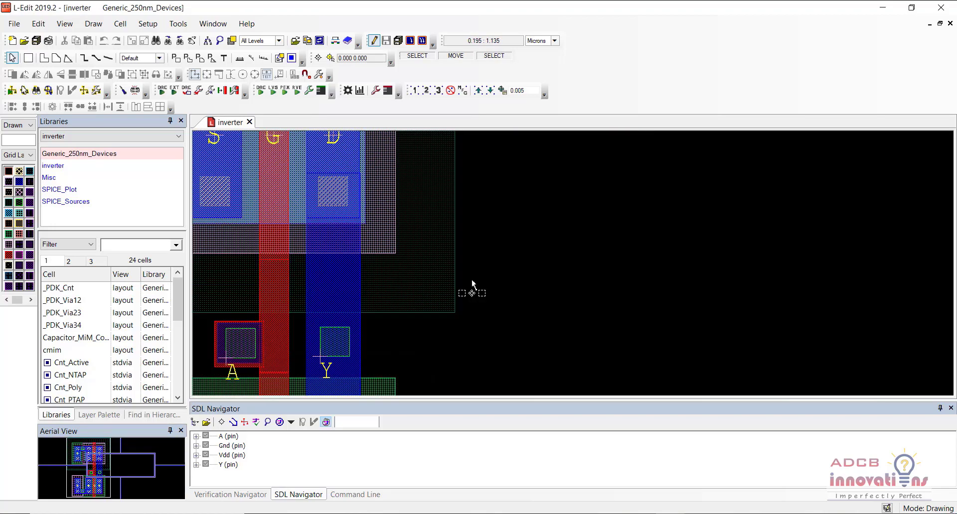
key("Left")
key("Down")
key("Left")
key("Down")
key("Down")
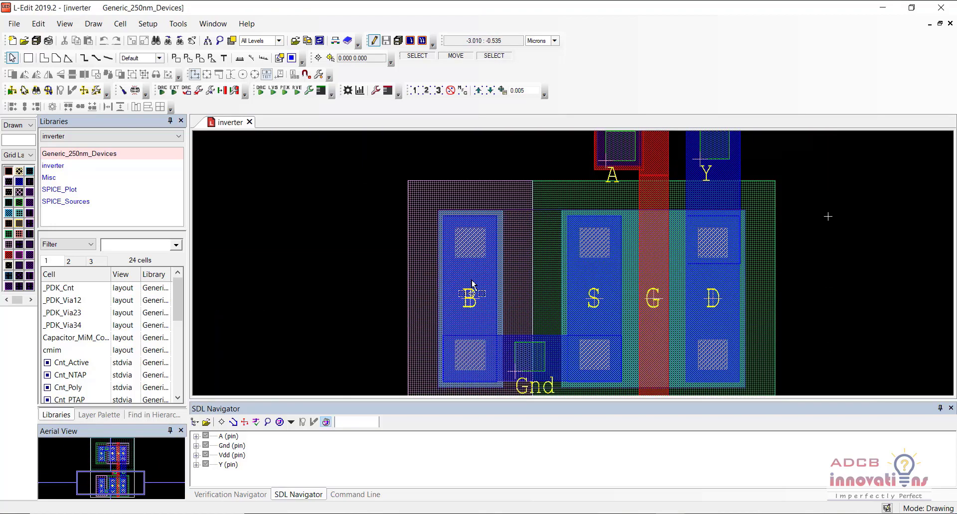
key("Right")
key("Up")
key("Up")
key("Up")
key("Left")
key("Up")
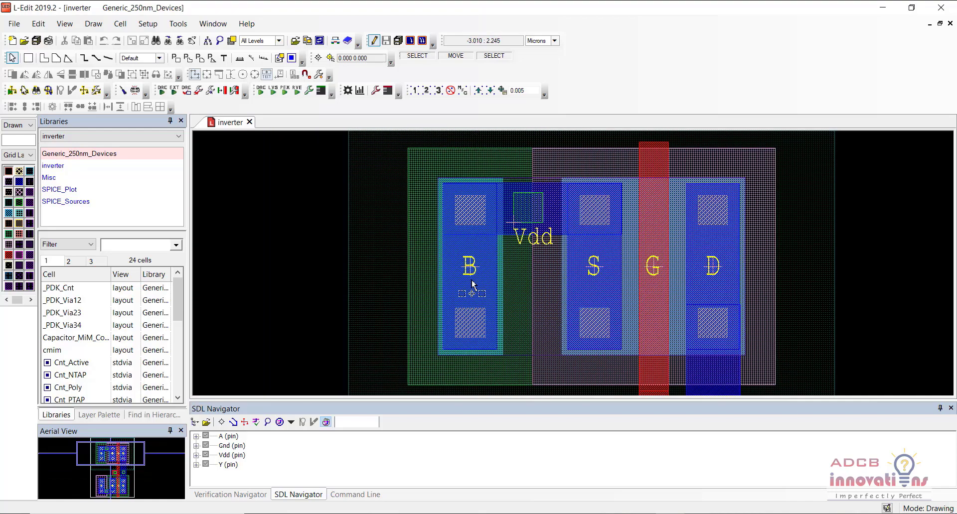
key("Down")
key("minus")
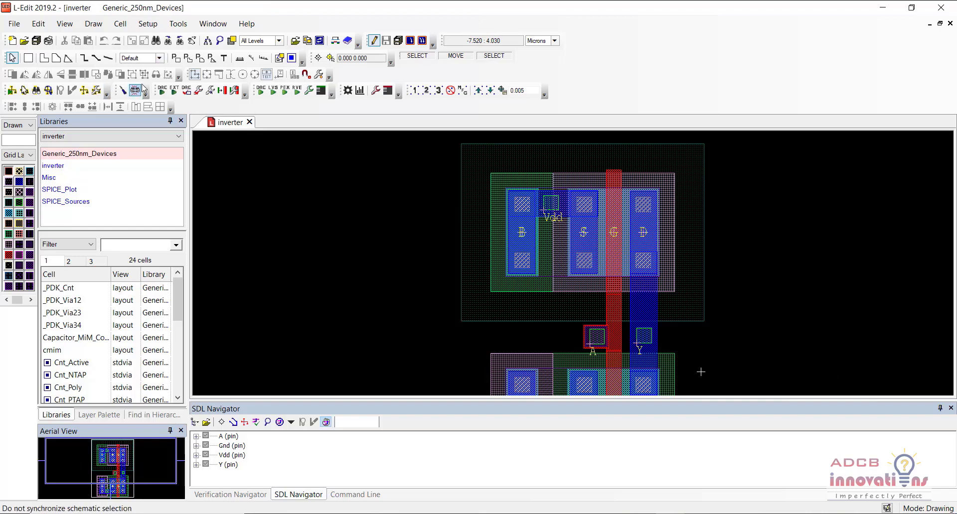
- Run Tanner DRC on the cell, highlight the Metal2 minimum width violations in the layout, and clear the highlights
left_click(167, 93)
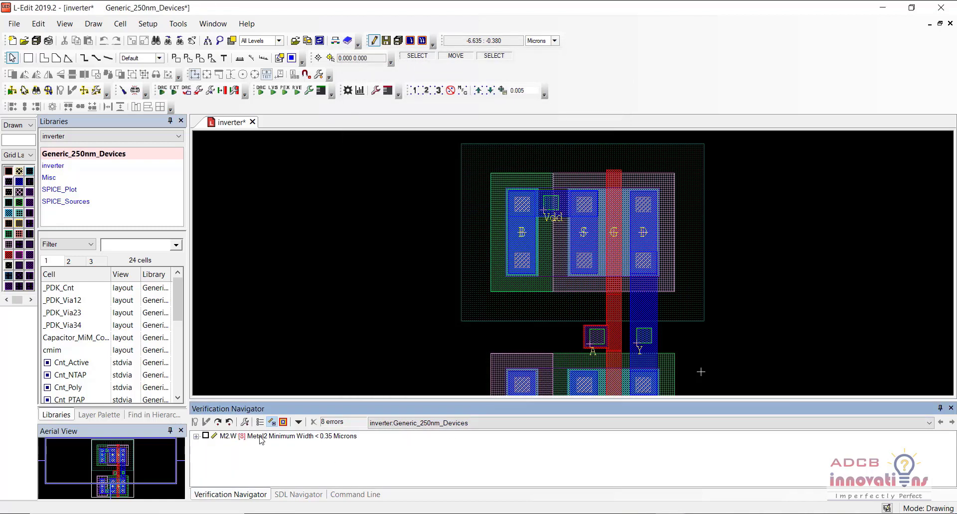
left_click(260, 437)
double_click(260, 438)
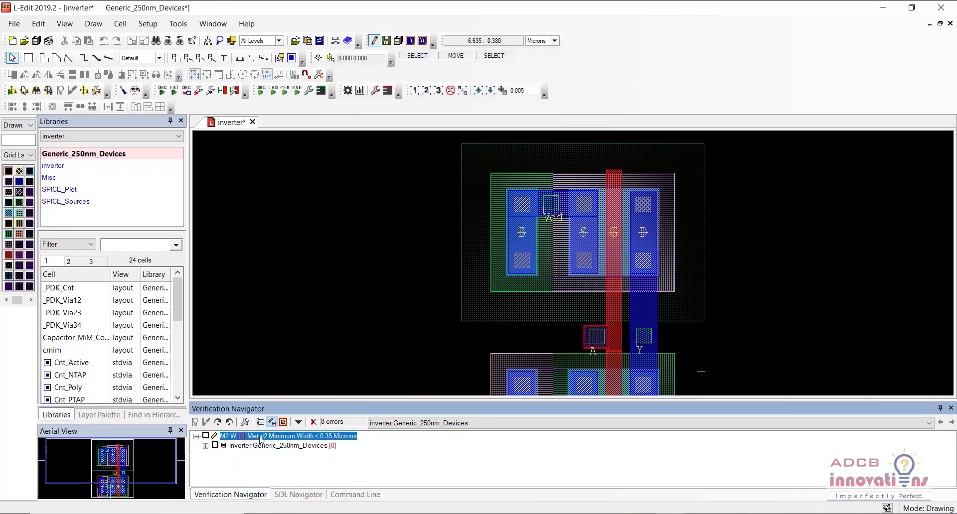
left_click(257, 445)
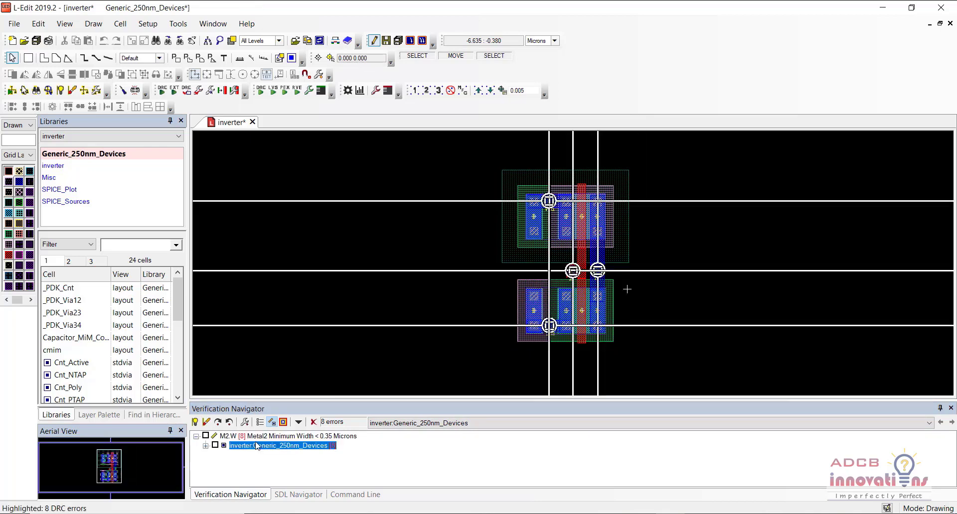
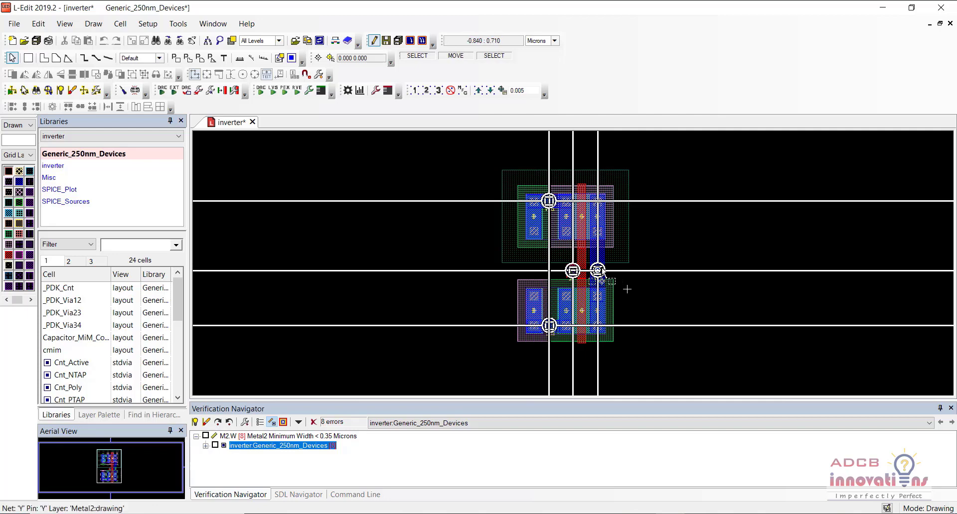
left_click(207, 426)
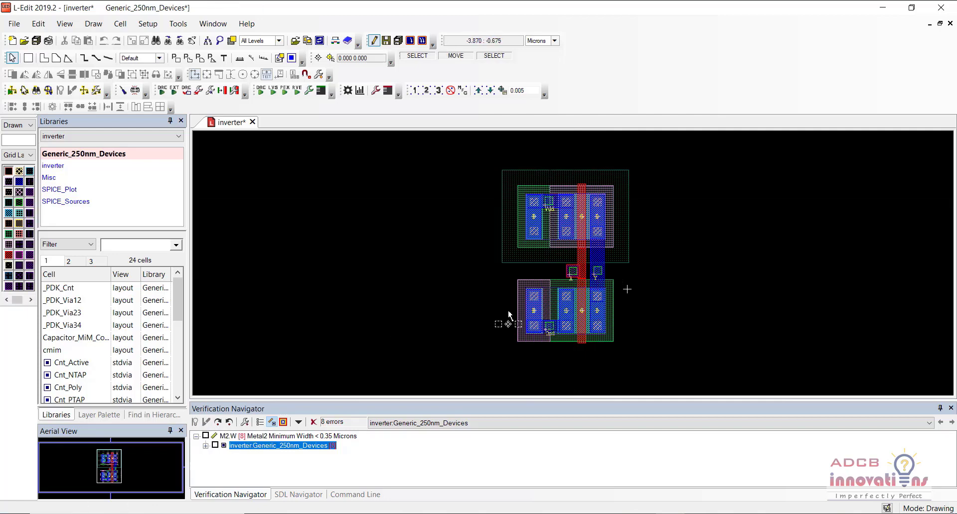
- Delete the Gnd, A, Y and Vdd ports on Metal2 from the inverter layout
scroll(508, 315, "up", 2)
scroll(508, 315, "down", 3)
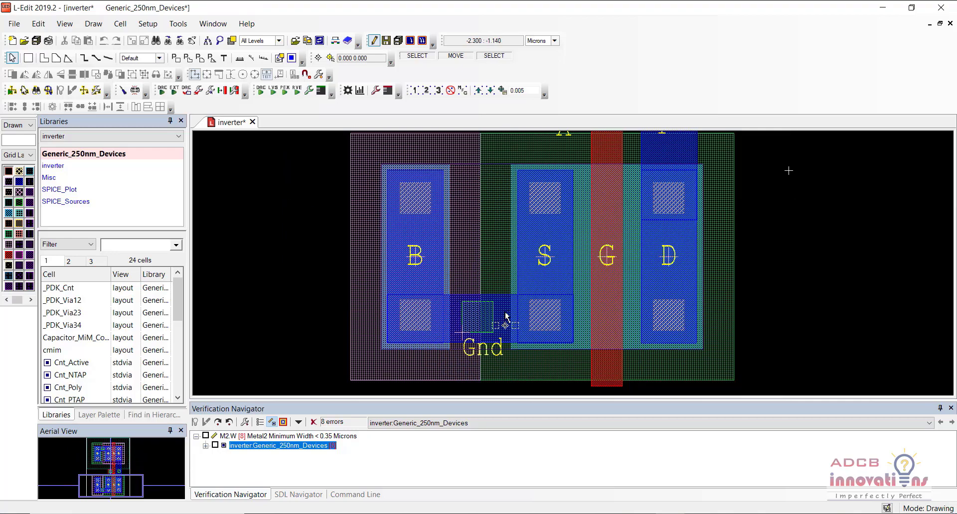
left_click(481, 319)
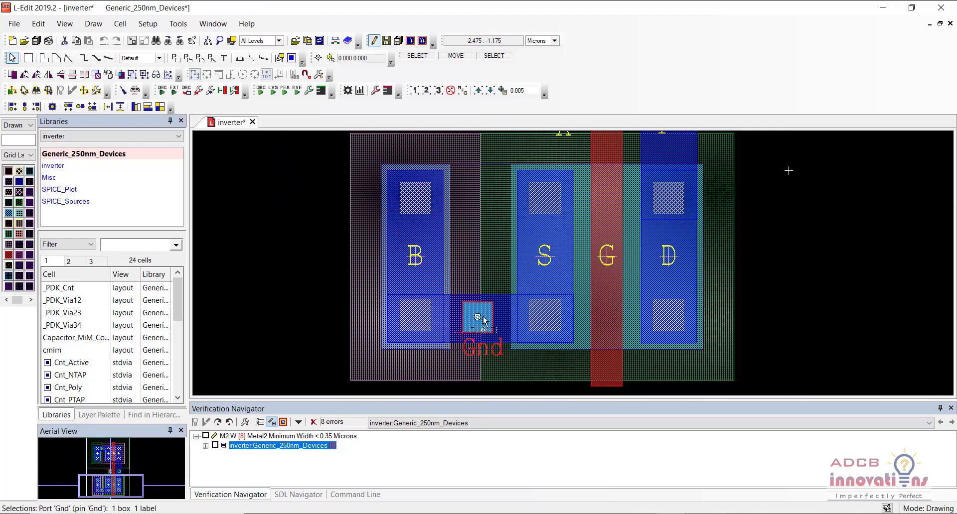
scroll(483, 321, "up", 2)
left_click(578, 223)
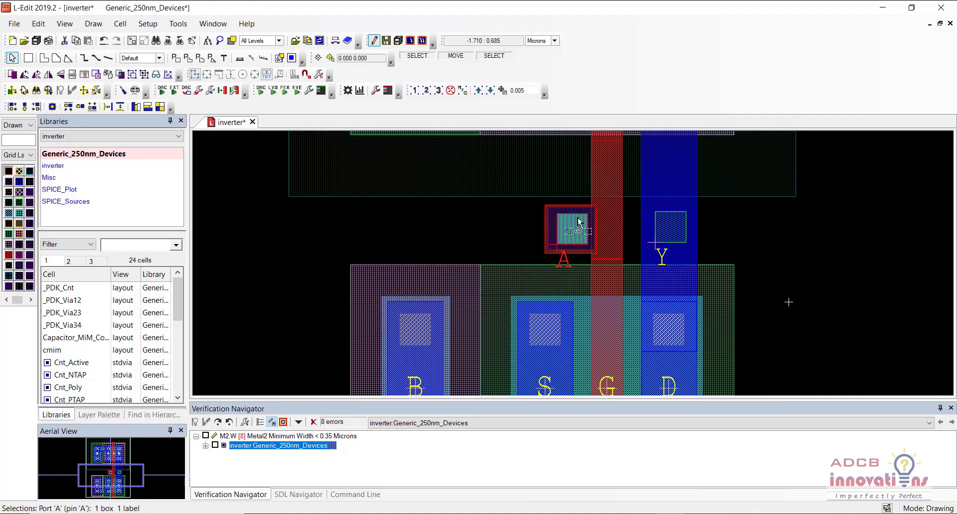
key("Delete")
left_click(662, 236)
key("Delete")
scroll(661, 236, "up", 3)
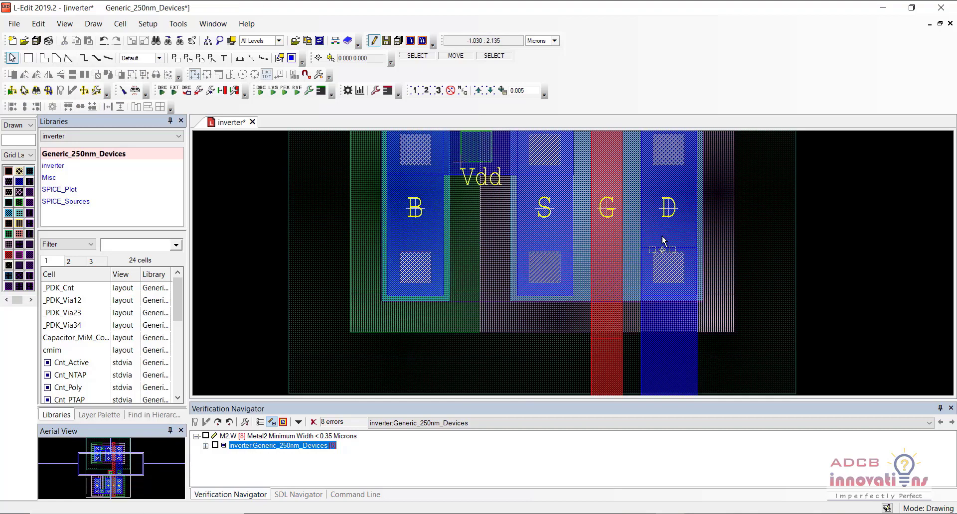
scroll(663, 241, "up", 1)
left_click(465, 217)
key("Delete")
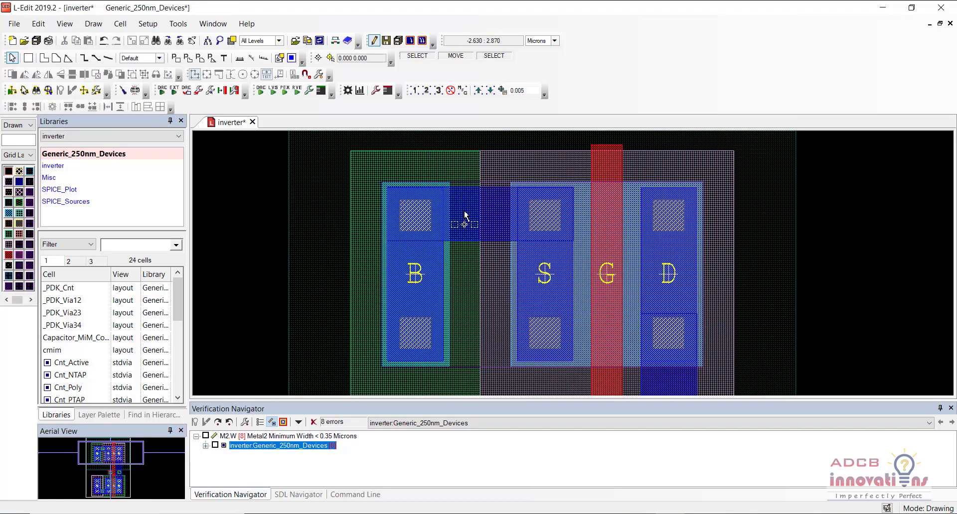
- Place point ports on the Grid Layer: VDD on the upper transistor's metal strap and A on the gate contact
left_click(176, 58)
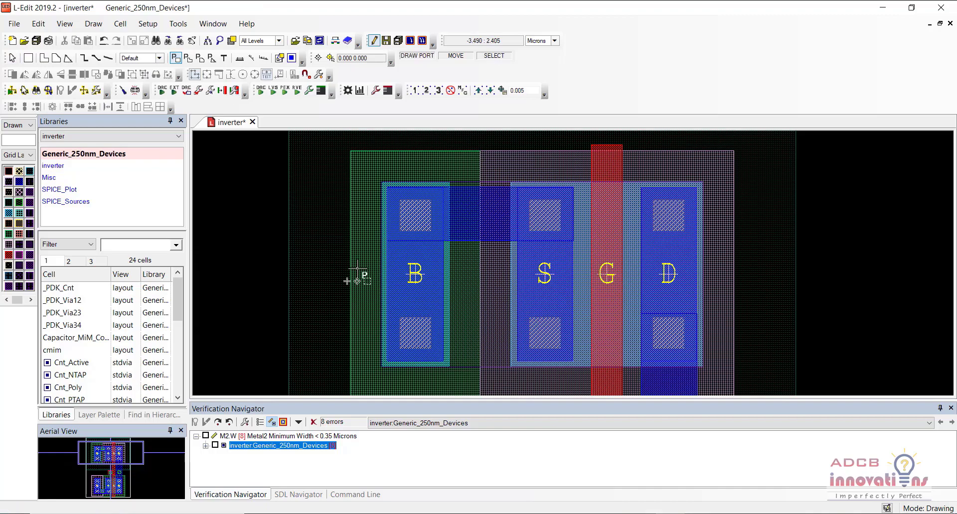
left_click(465, 214)
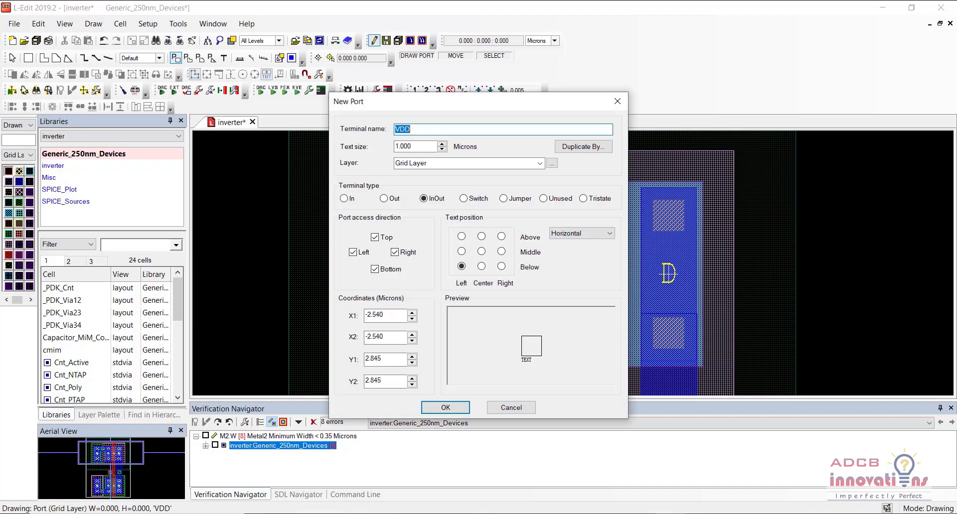
key("Return")
scroll(474, 219, "down", 5)
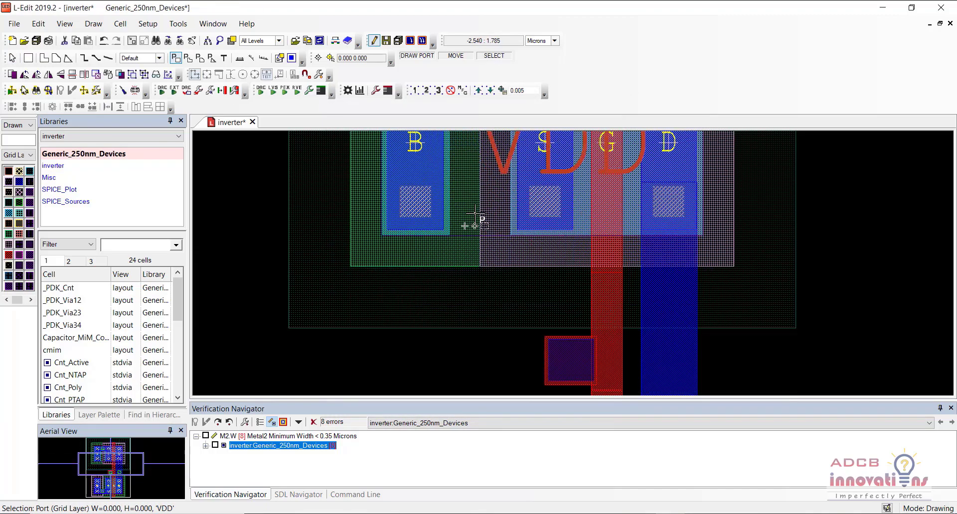
left_click(570, 229)
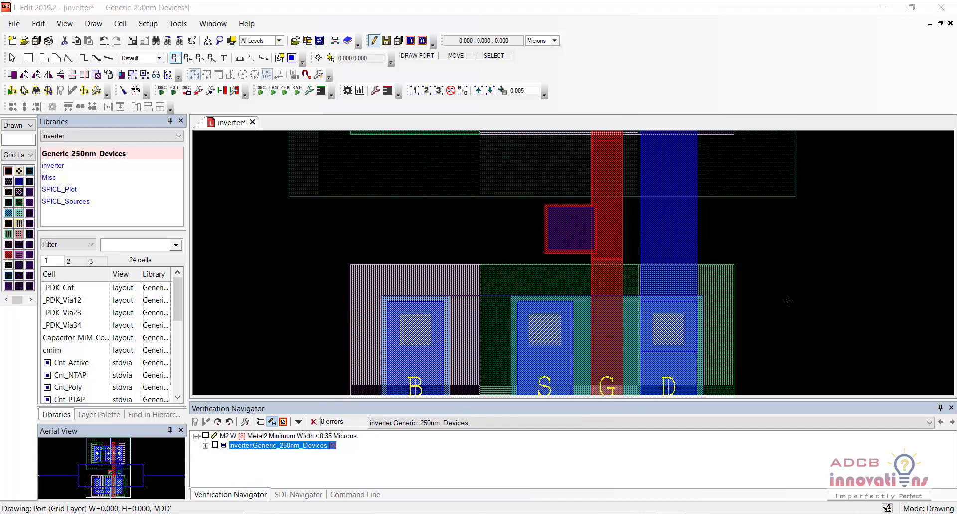
type("A")
key("Return")
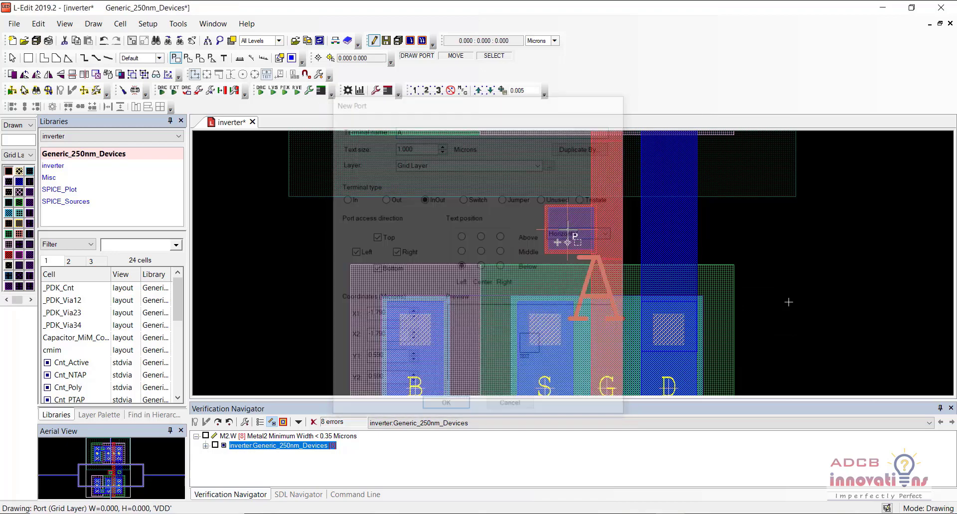
- Place point ports on the Grid Layer: Y on the output metal and Gnd on the lower transistor's metal strap
left_click(788, 301)
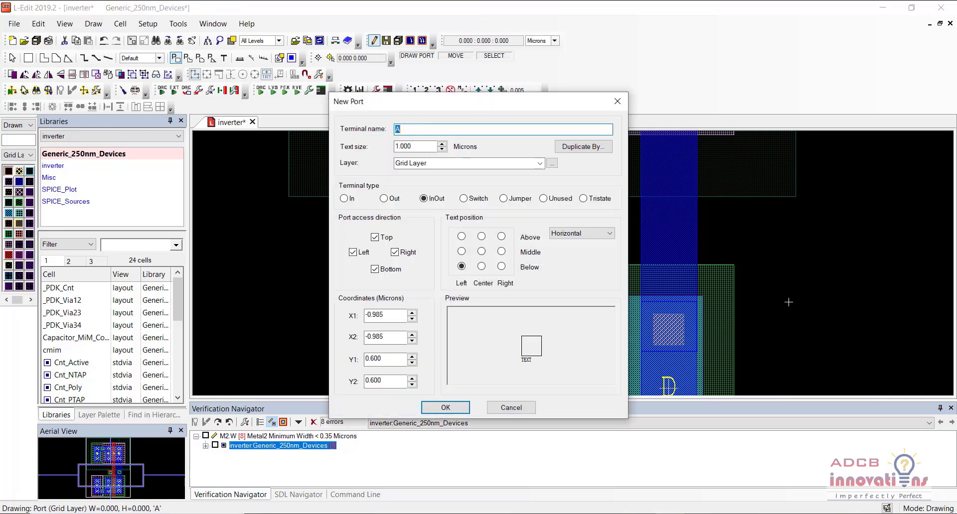
type("Y")
key("Return")
scroll(786, 235, "down", 4)
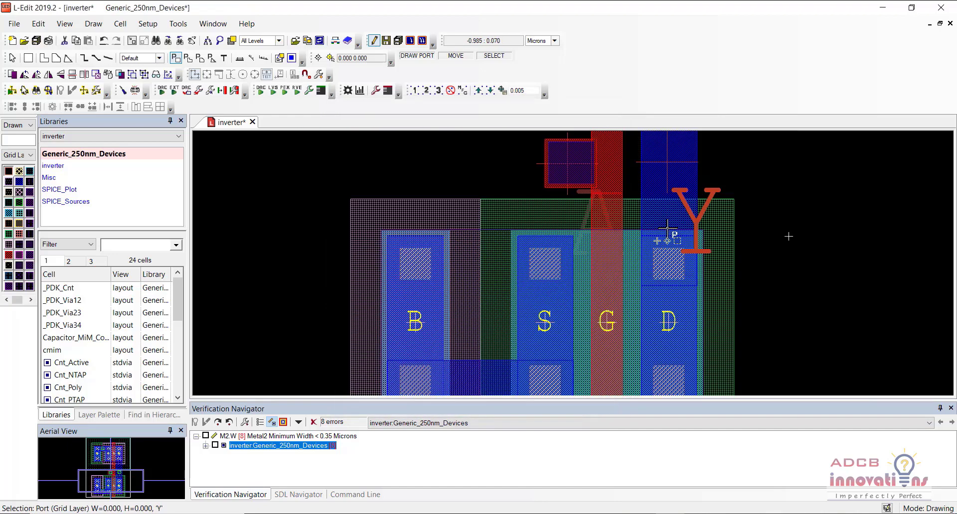
left_click(479, 248)
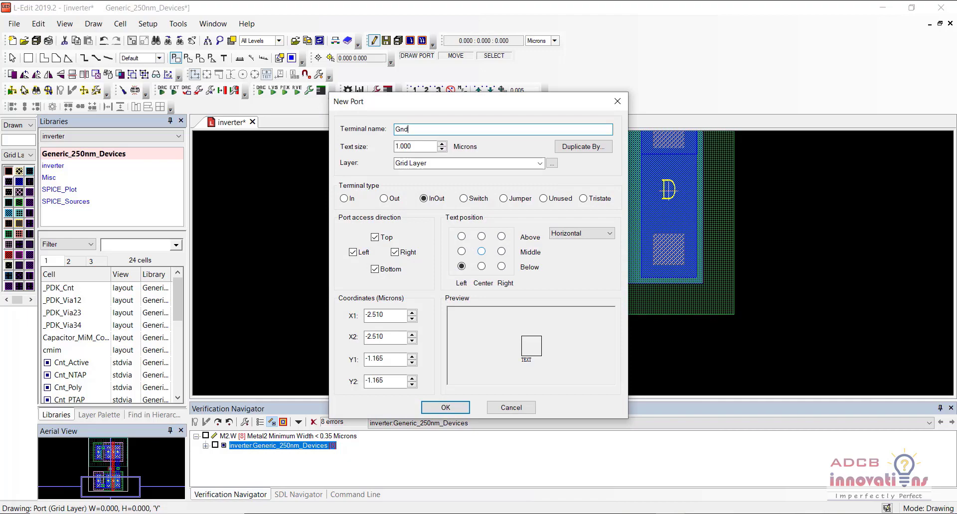
key("Return")
- Save the inverter layout and rerun Tanner DRC on the cell
key("ctrl+s")
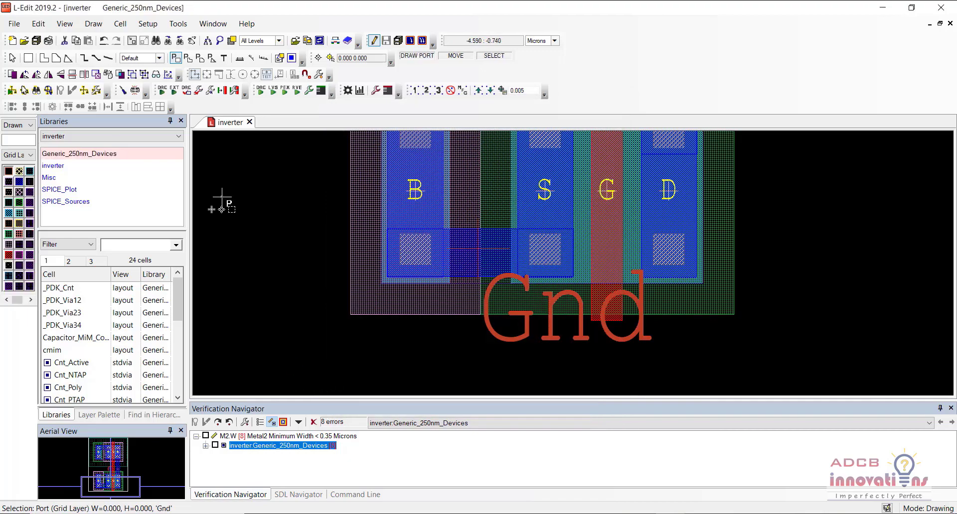
left_click(162, 91)
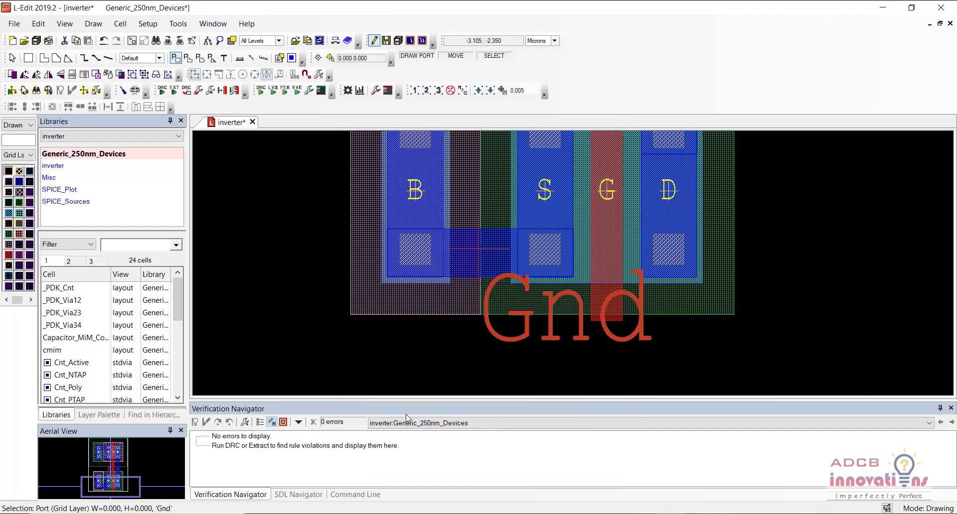
- Look over the whole inverter layout with its new ports, then the upper transistor and gate contact up close
key("minus")
key("minus")
key("minus")
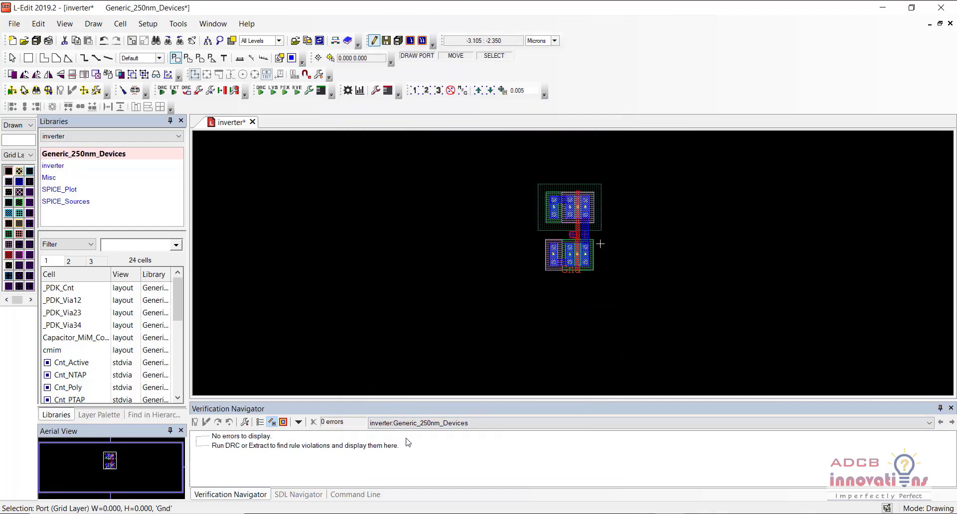
key("plus")
key("plus")
key("Up")
key("Up")
key("Up")
key("Up")
key("Down")
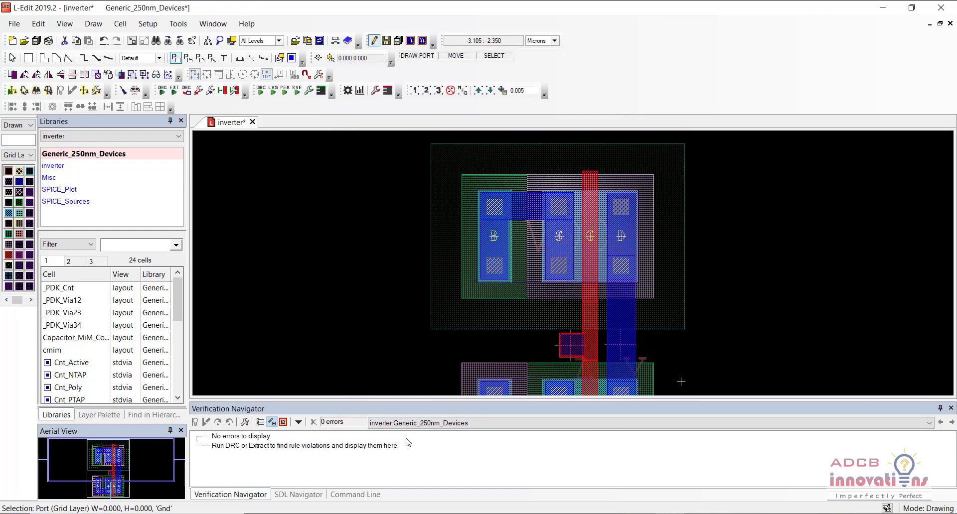
- Save the inverter layout with its ports
key("Down")
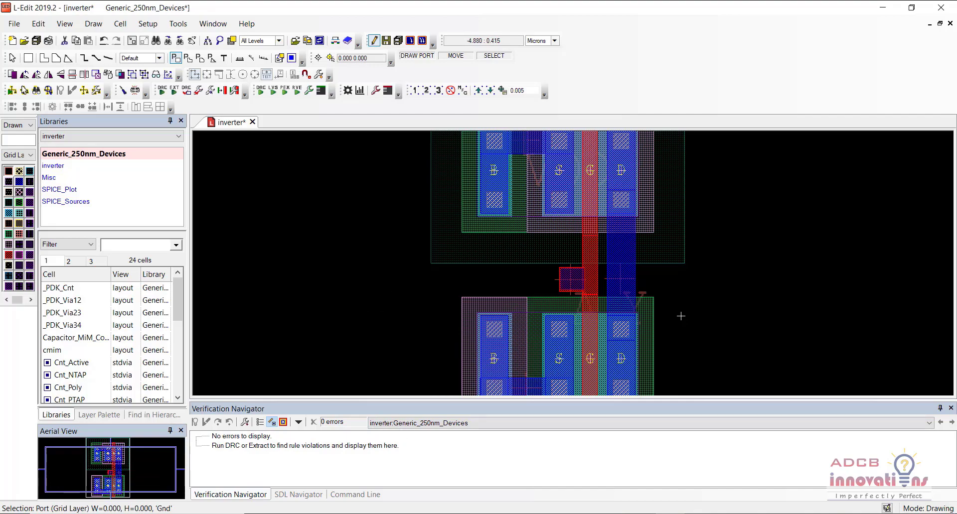
left_click(680, 316)
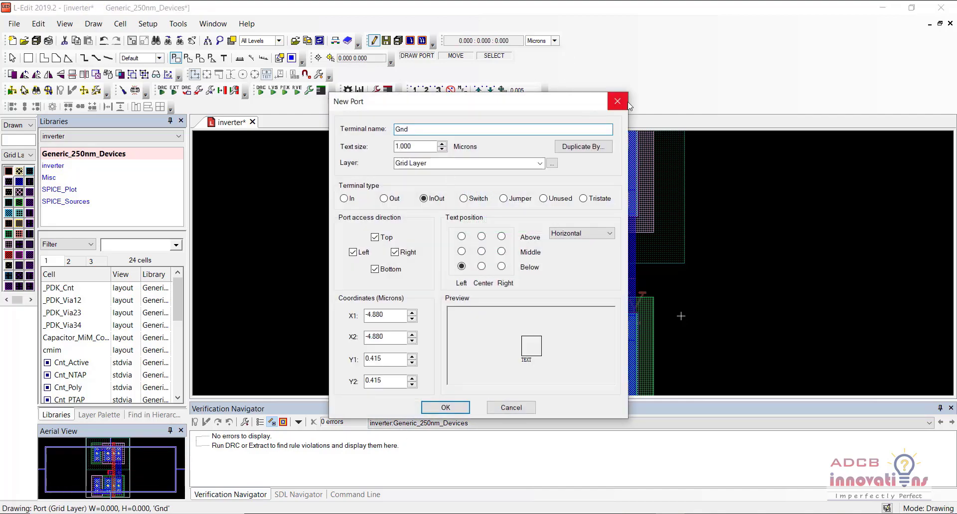
key("Return")
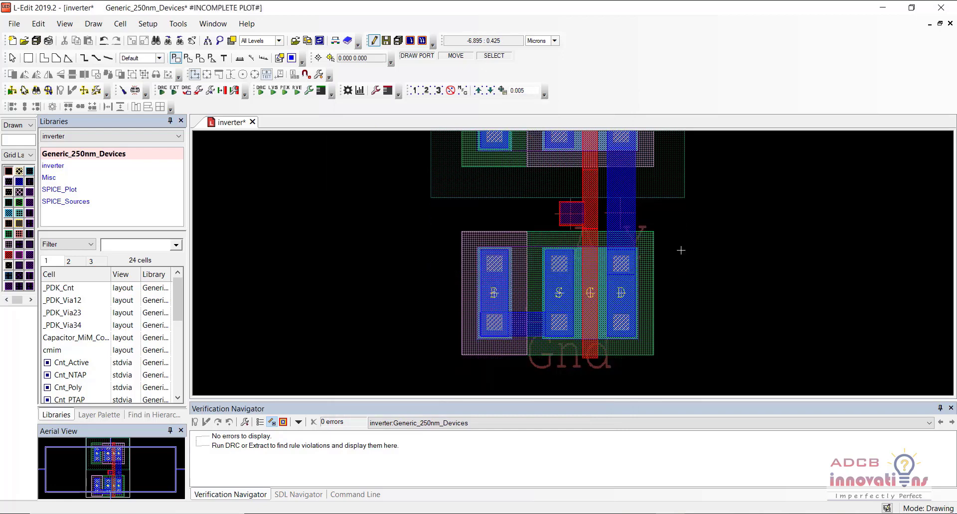
key("ctrl+s")
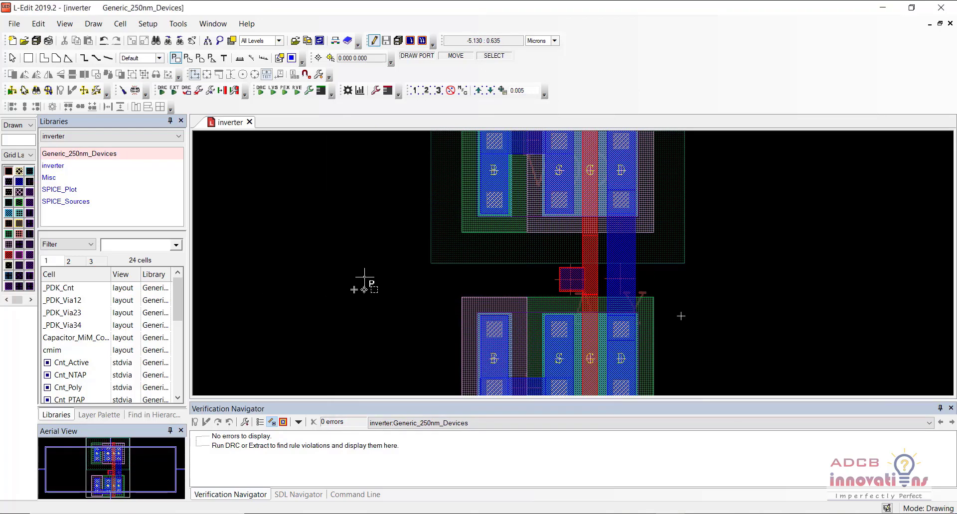
scroll(303, 226, "down", 2)
left_click(303, 225)
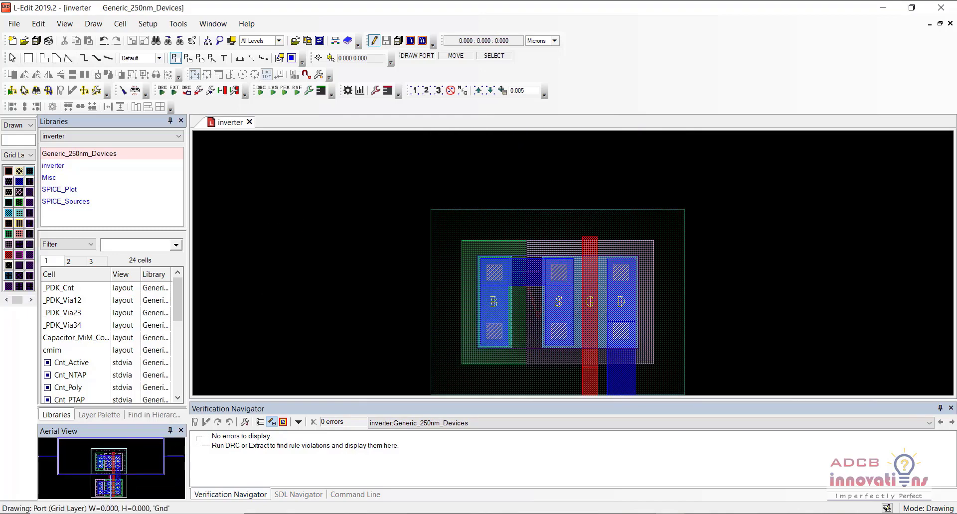
type("Gnd")
left_click(617, 101)
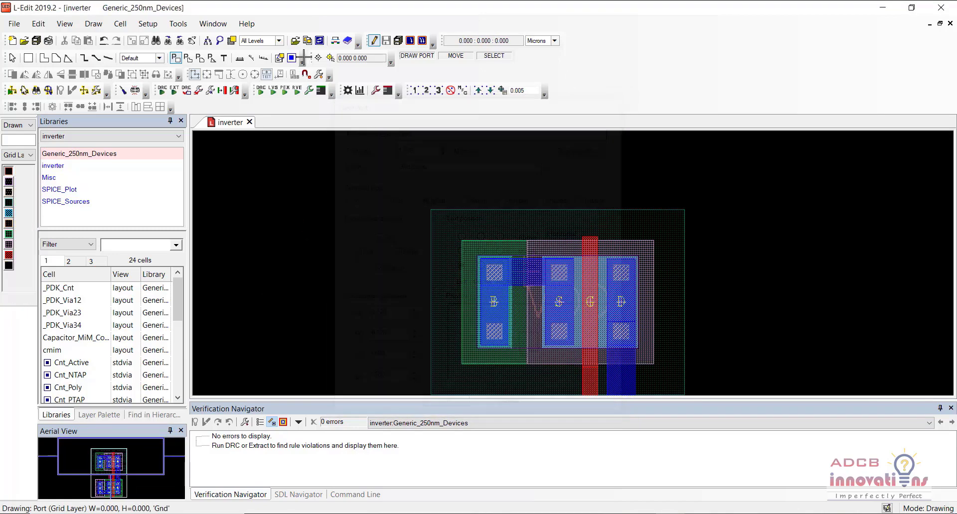
- Switch from port drawing to object selection and select the VDD port on the upper transistor
left_click(12, 59)
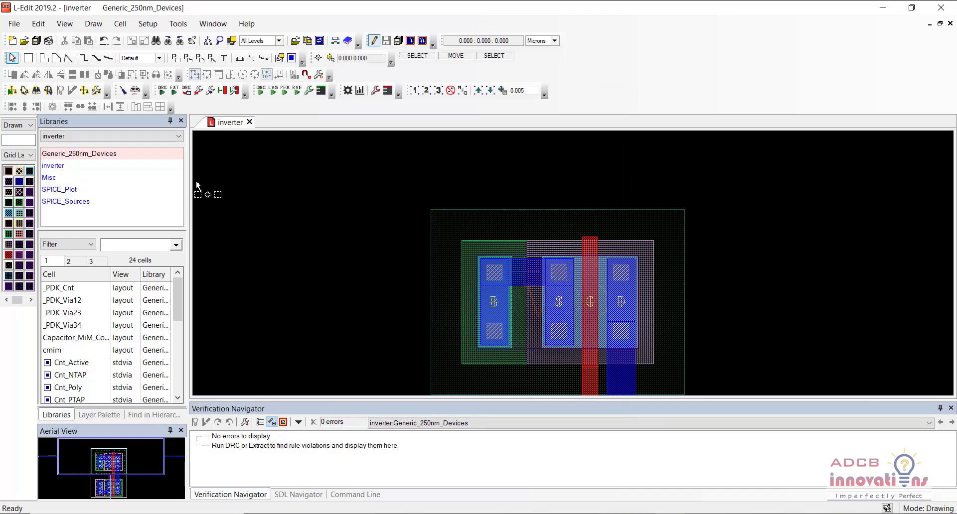
left_click(305, 201)
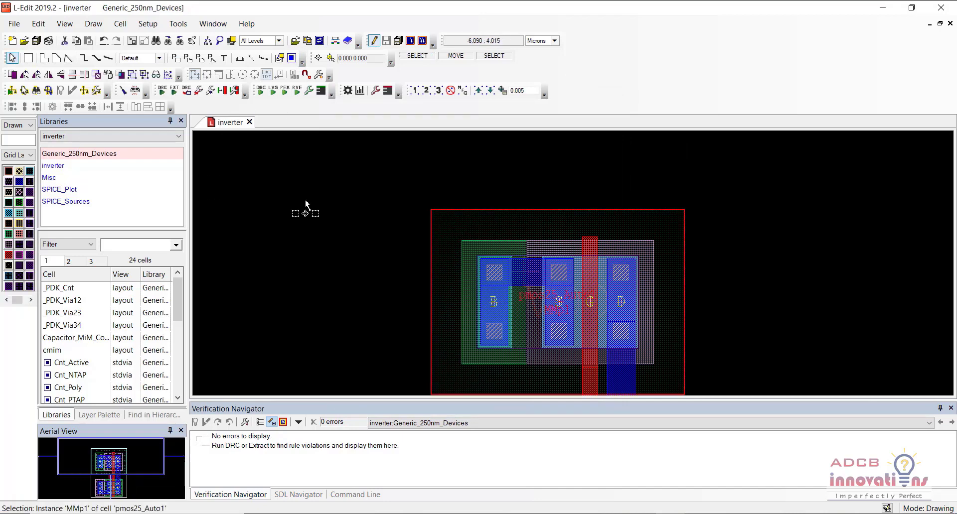
scroll(306, 202, "down", 5)
scroll(305, 201, "up", 2)
scroll(306, 201, "up", 3)
left_click(305, 201)
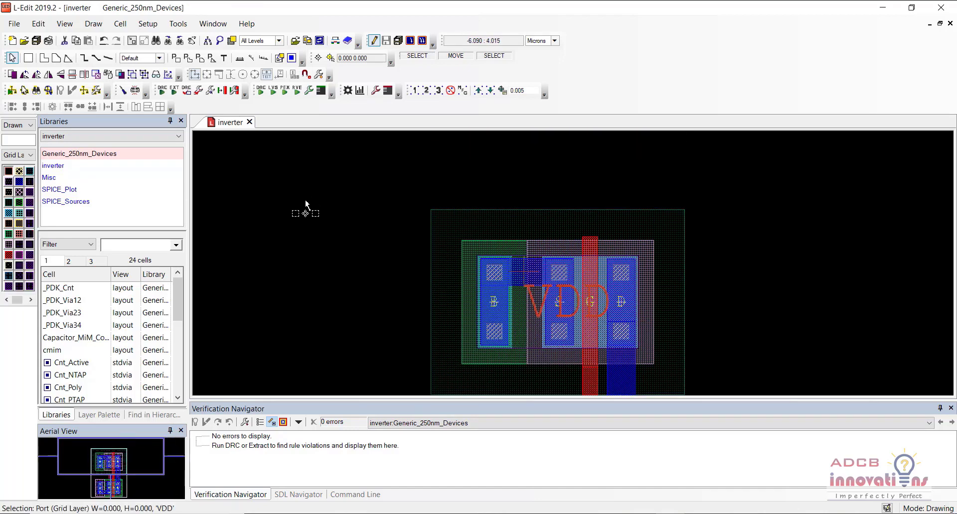
- Add a new command file entry to the rule sets in the Extract setup and browse for its file
left_click(210, 92)
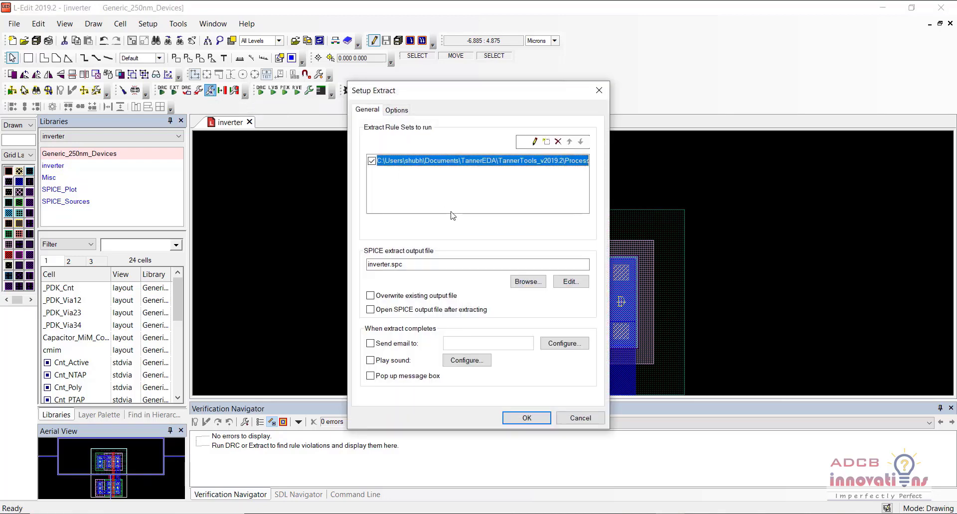
left_click(542, 162)
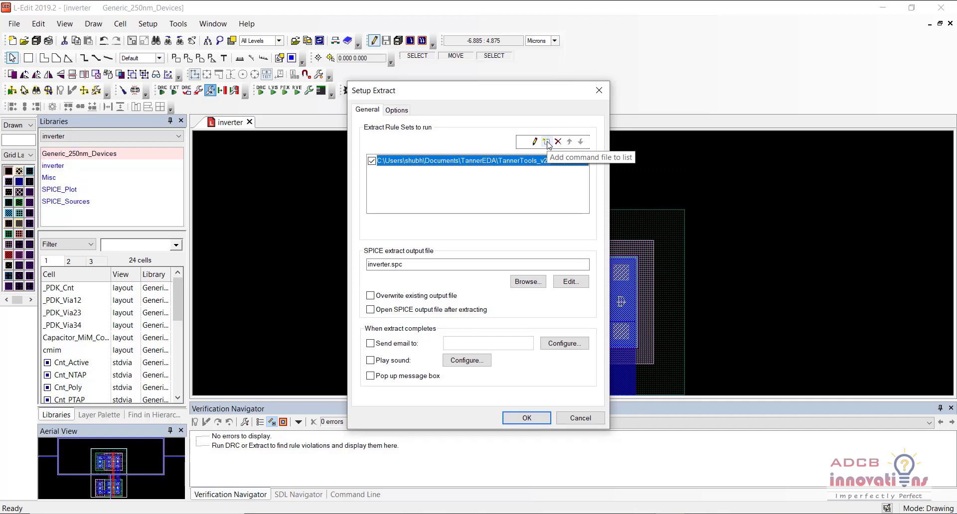
left_click(547, 143)
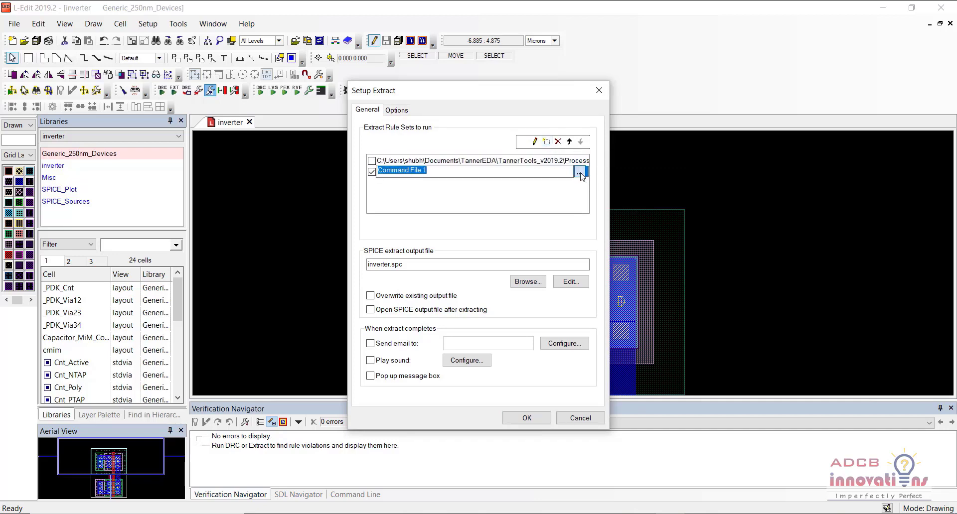
left_click(580, 172)
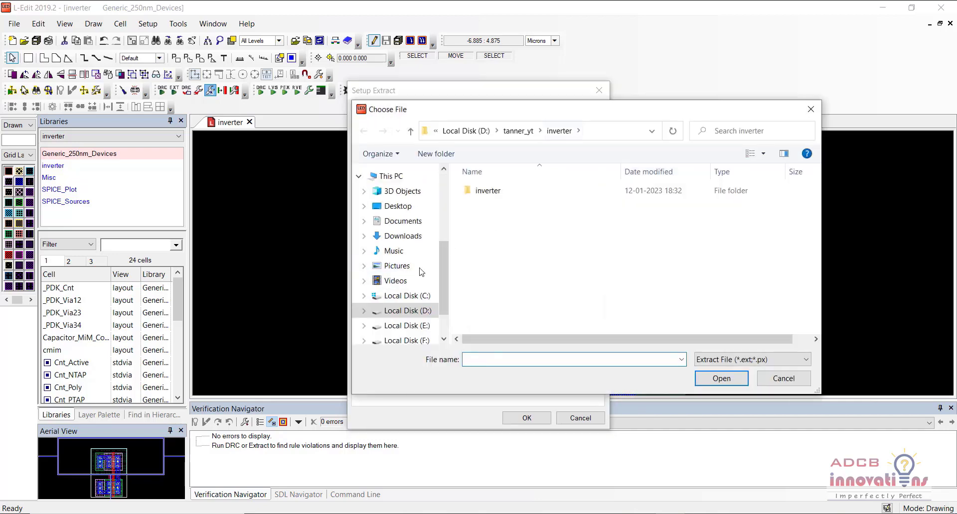
- Browse from Documents through TannerEDA and TannerTools_v2019.2 to the Generic_250nm folder inside Process
left_click(403, 220)
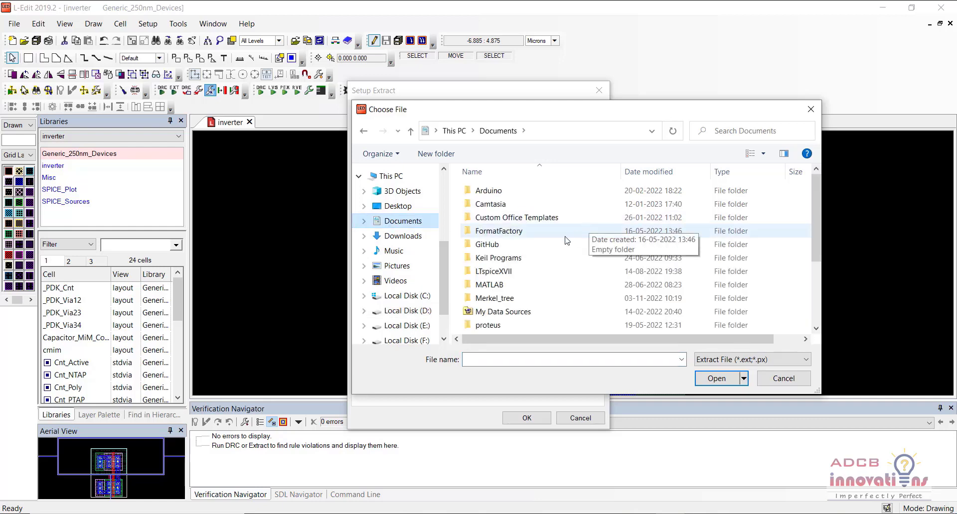
scroll(567, 241, "down", 3)
key("Return")
key("Down")
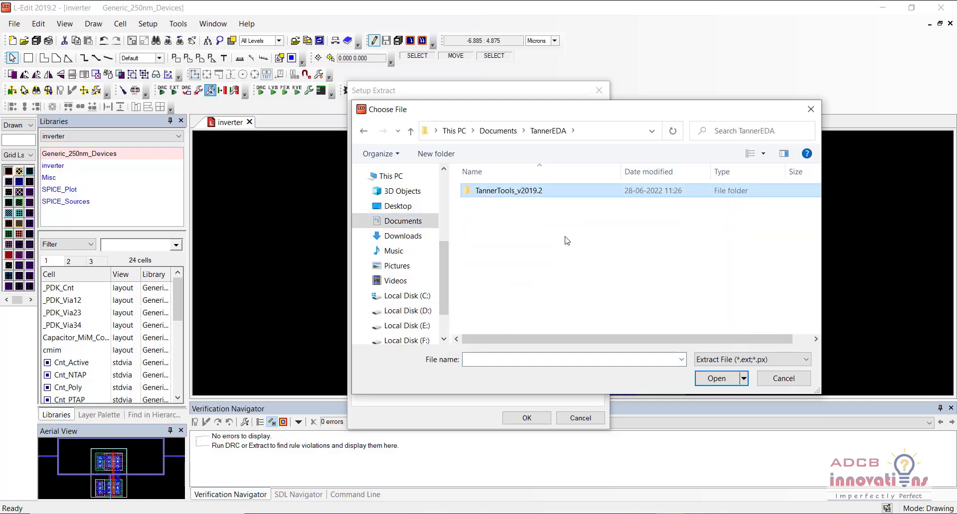
key("Return")
key("Down")
key("Down")
key("Down")
key("Return")
key("Down")
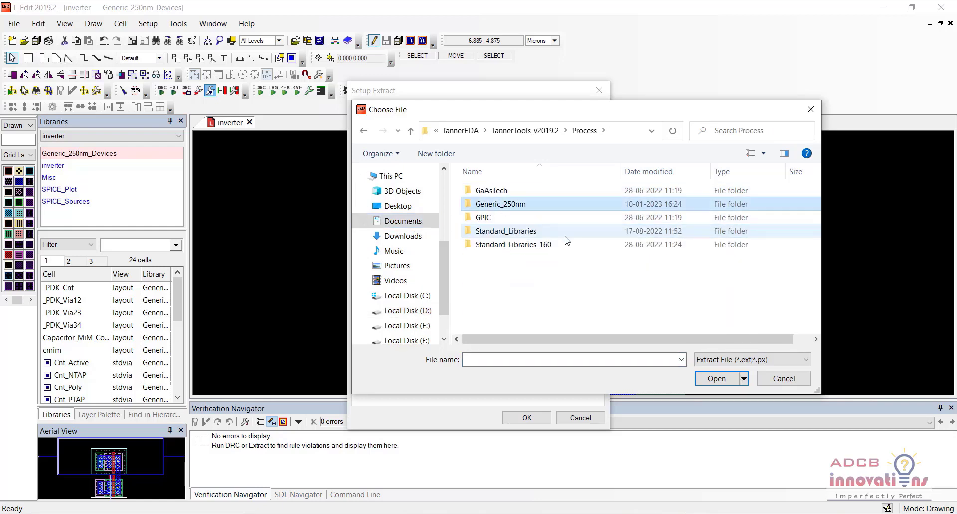
- Locate Generic_250nm.ext in the Rules\EXT folder of Generic_250nm and cancel the file choice and the Extract setup
key("Return")
key("Down")
key("Down")
key("Down")
key("Down")
key("Down")
key("Down")
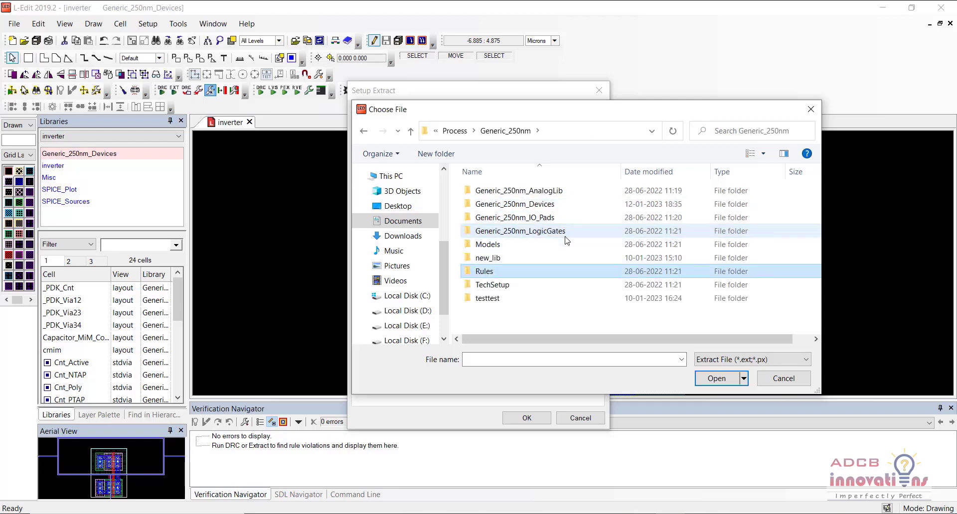
key("Return")
key("Down")
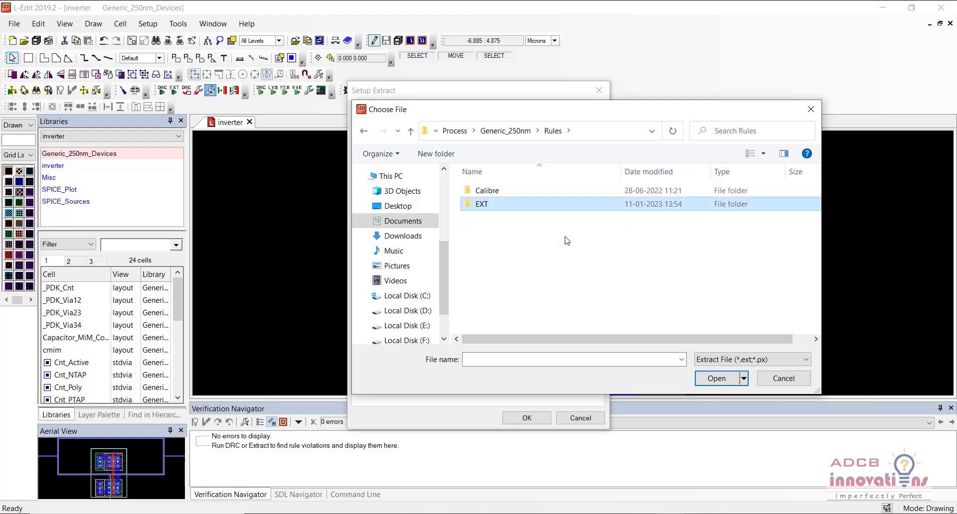
key("Return")
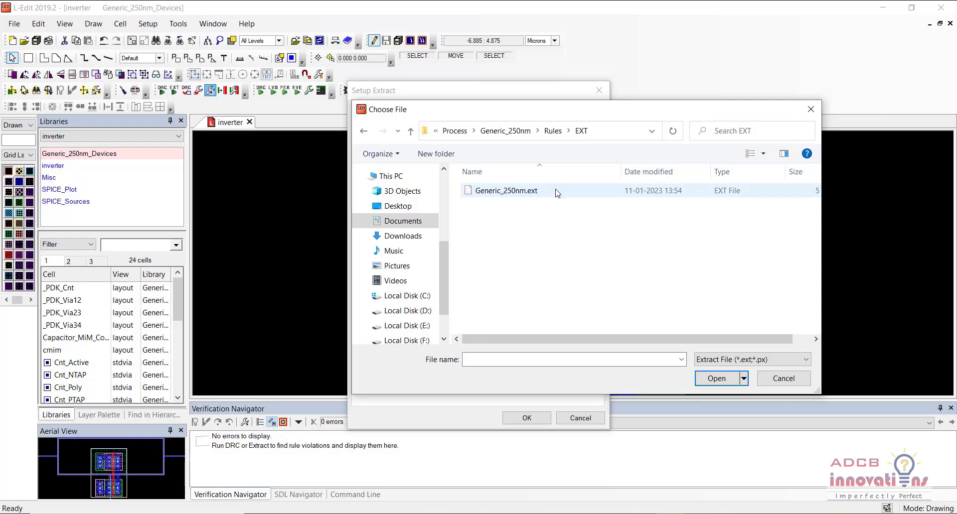
left_click(783, 378)
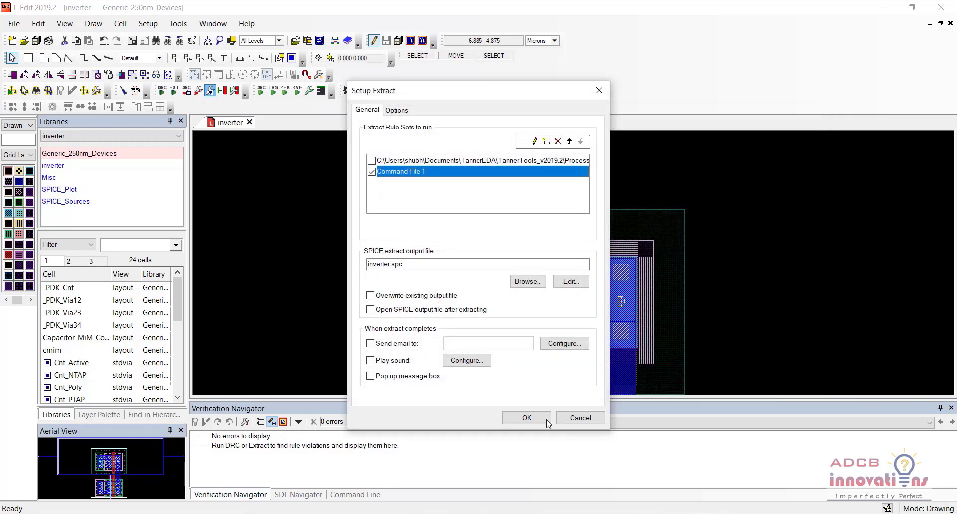
left_click(572, 418)
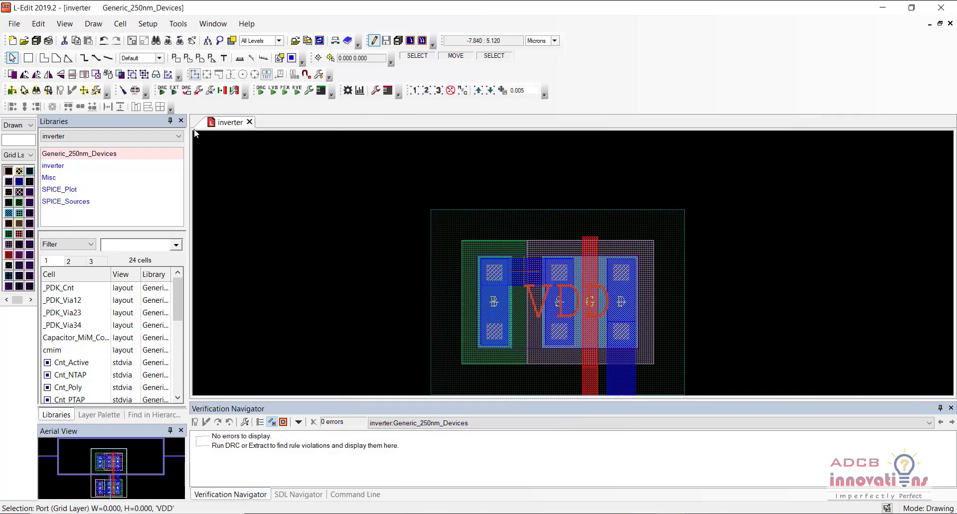
- Run the extraction on the inverter cell and open its command file to inspect the parsing errors
left_click(172, 91)
left_click(174, 90)
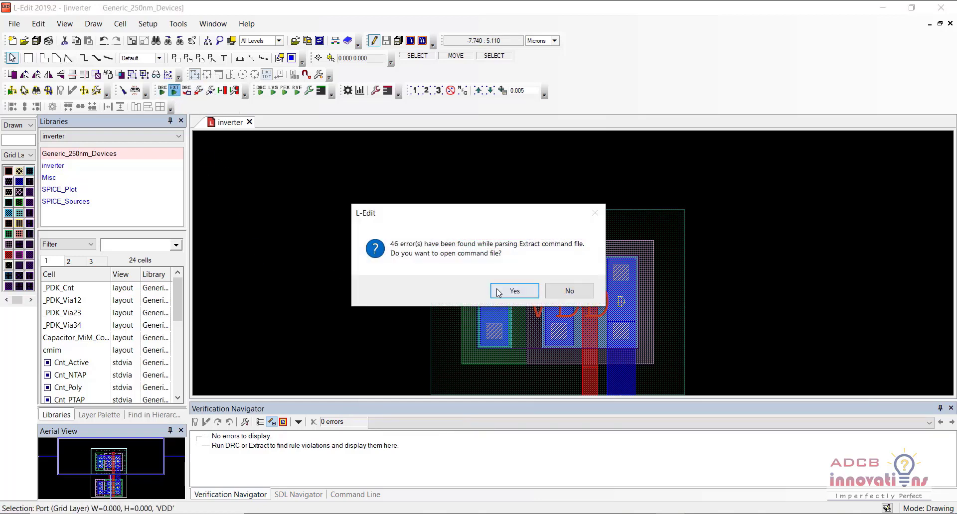
left_click(499, 292)
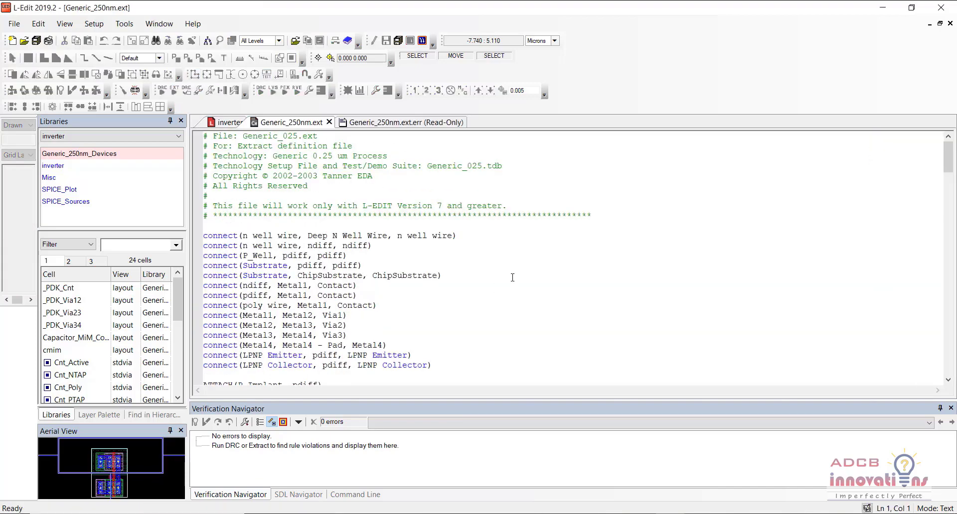
- Read through the Generic_250nm.ext extract definitions, from the connect statements through the transistor, resistor, capacitor and diode devices
left_click_drag(947, 169, 940, 359)
scroll(595, 202, "up", 20)
left_click(587, 204)
scroll(588, 204, "down", 16)
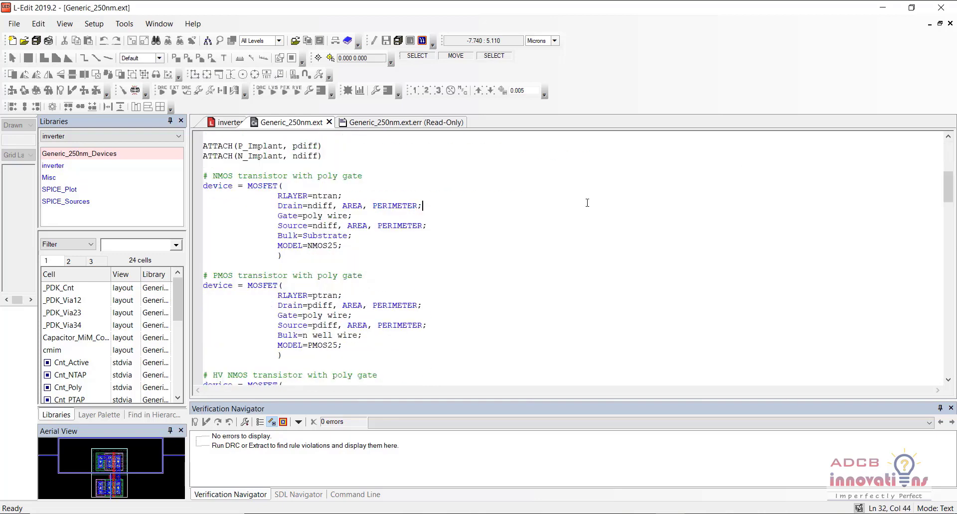
left_click(587, 202)
key("Page_Down")
key("Page_Down")
key("Page_Down")
key("Page_Down")
key("Page_Down")
key("Page_Down")
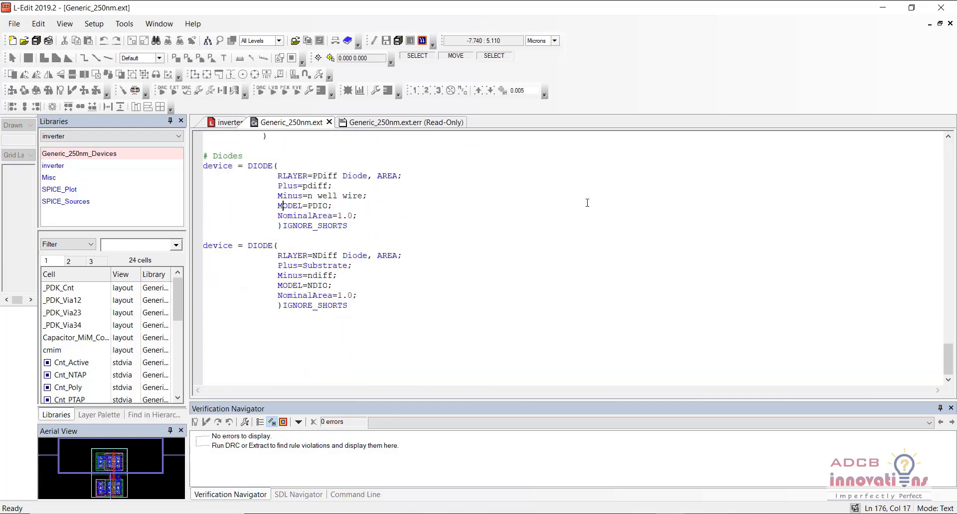
key("Page_Up")
key("Page_Up")
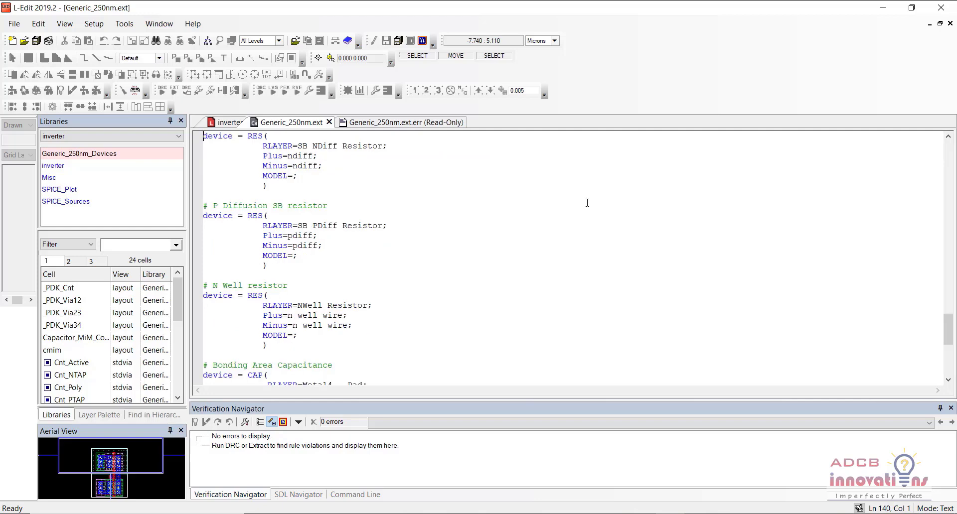
key("Page_Up")
key("Page_Up")
key("Page_Up")
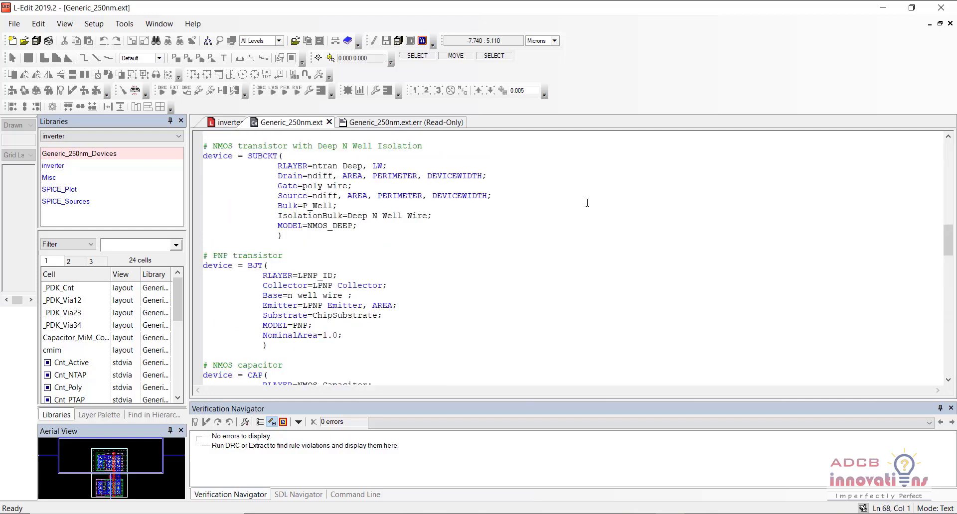
key("Page_Up")
key("Page_Up")
key("Page_Up")
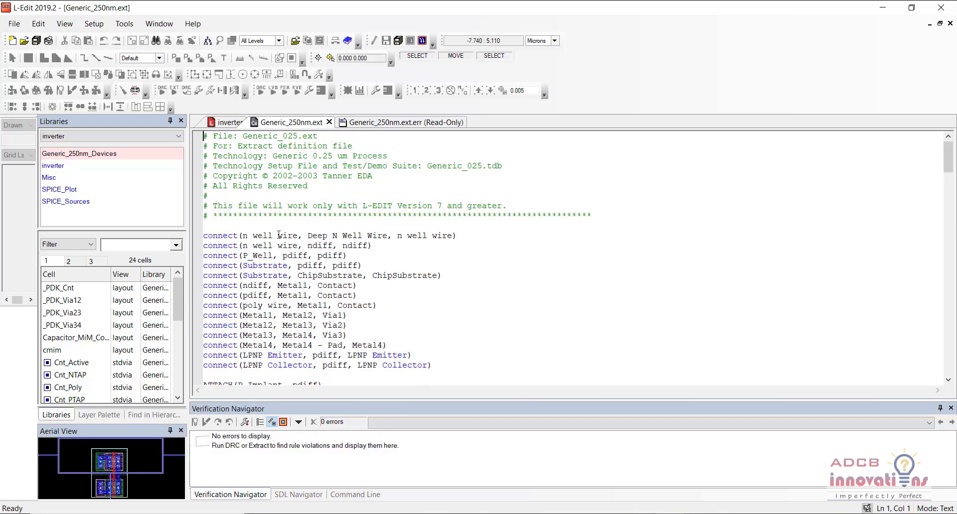
- Examine the connect statements near the start of Generic_250nm.ext, from the n well wire lines to the pdiff contact line
left_click_drag(279, 235, 299, 265)
left_click_drag(329, 275, 322, 295)
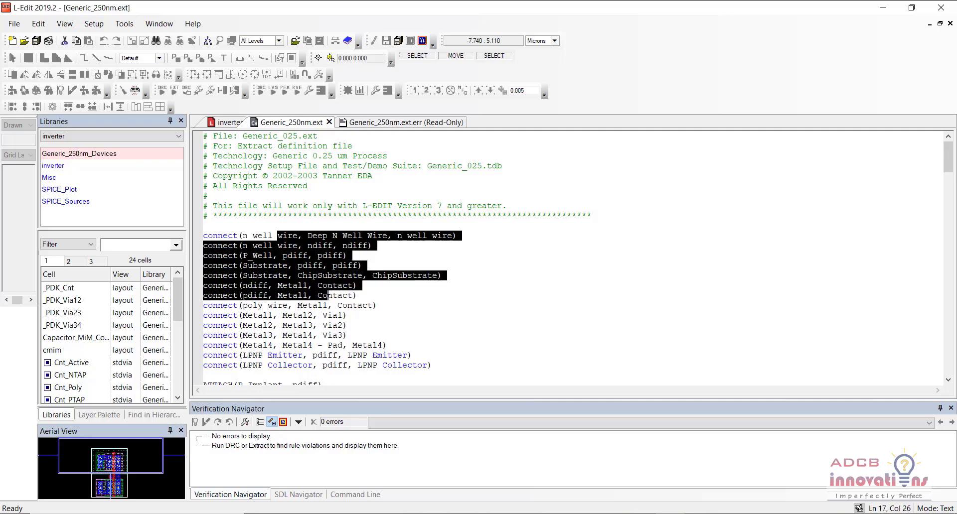
left_click(323, 295)
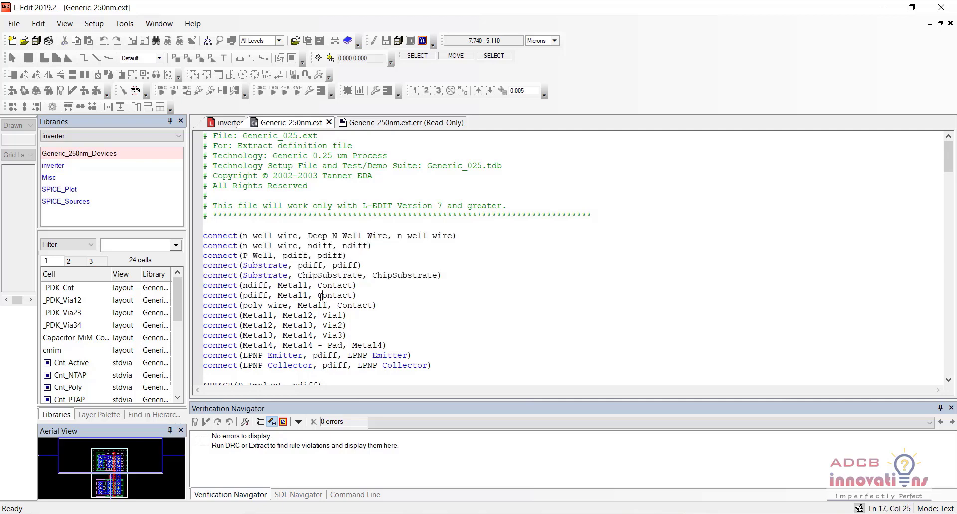
- Start saving a copy of Generic_250nm.ext, choose Local Disk (F:) as its location, and cancel the save
left_click(406, 122)
left_click(292, 122)
left_click(14, 24)
key("Escape")
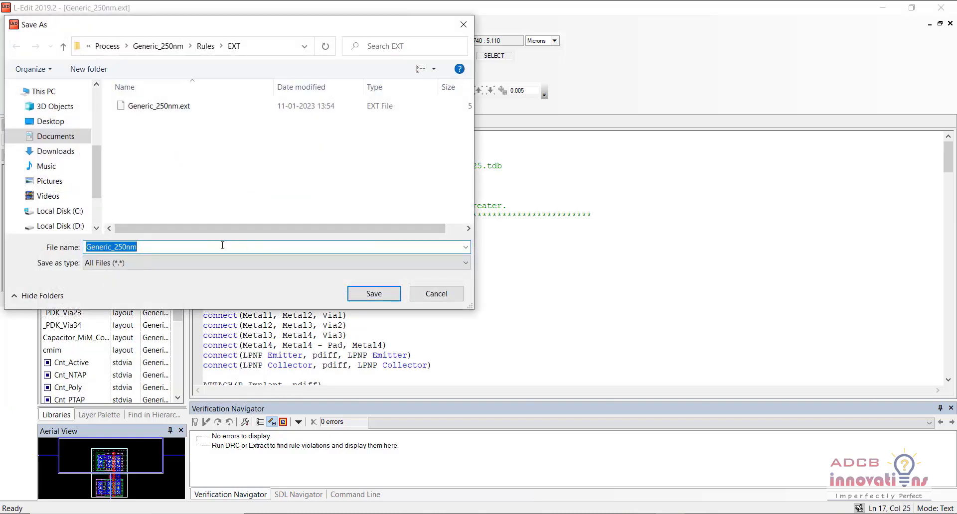
scroll(73, 180, "down", 2)
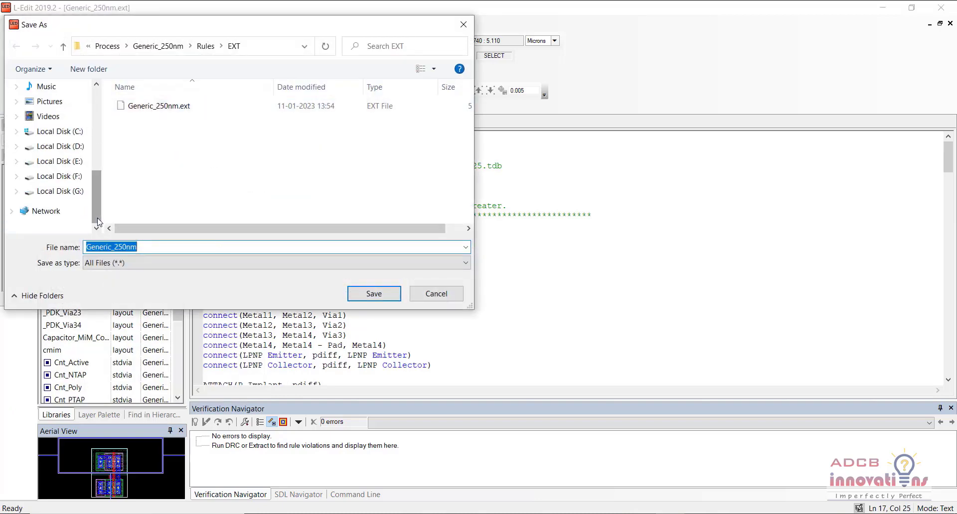
left_click(74, 181)
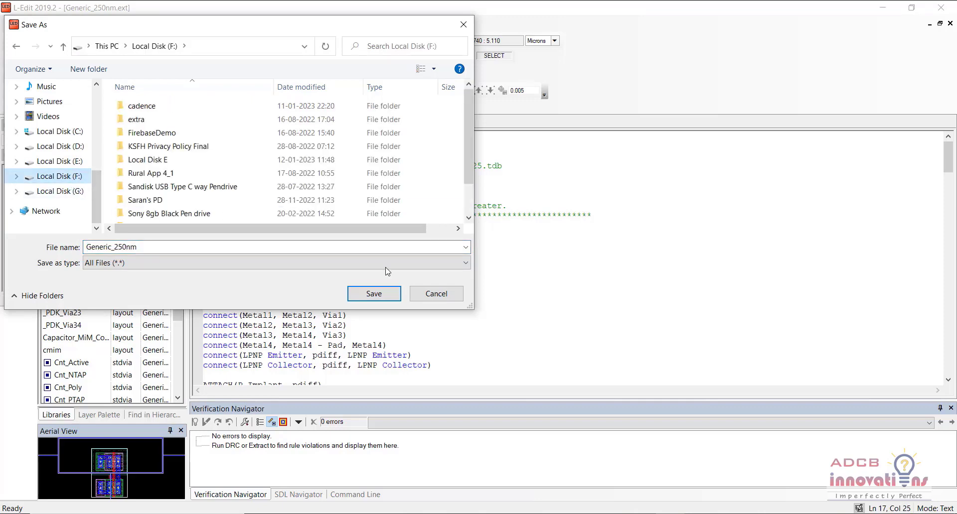
left_click(436, 294)
left_click(348, 206)
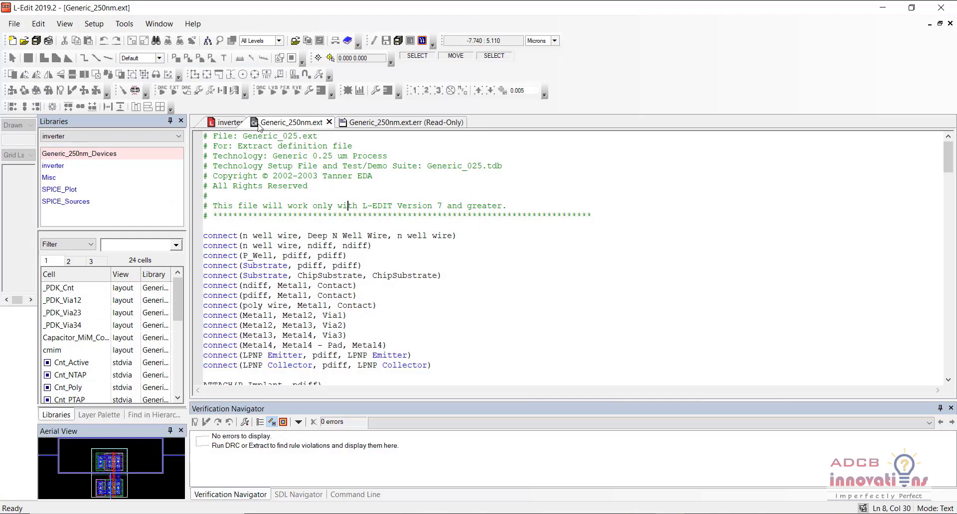
- Check the undefined layers listed in Generic_250nm.ext.err, then return to the inverter layout and look over both transistors
left_click(404, 125)
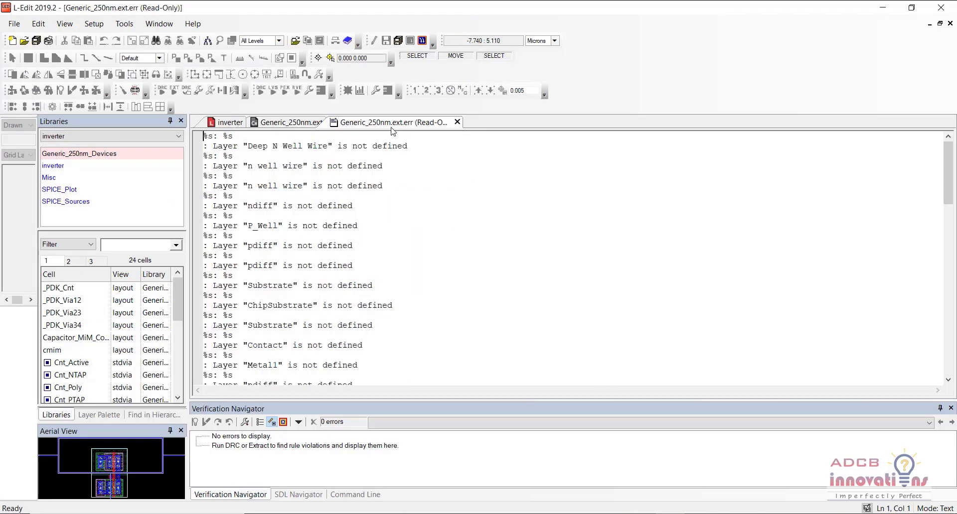
left_click(289, 123)
left_click(227, 122)
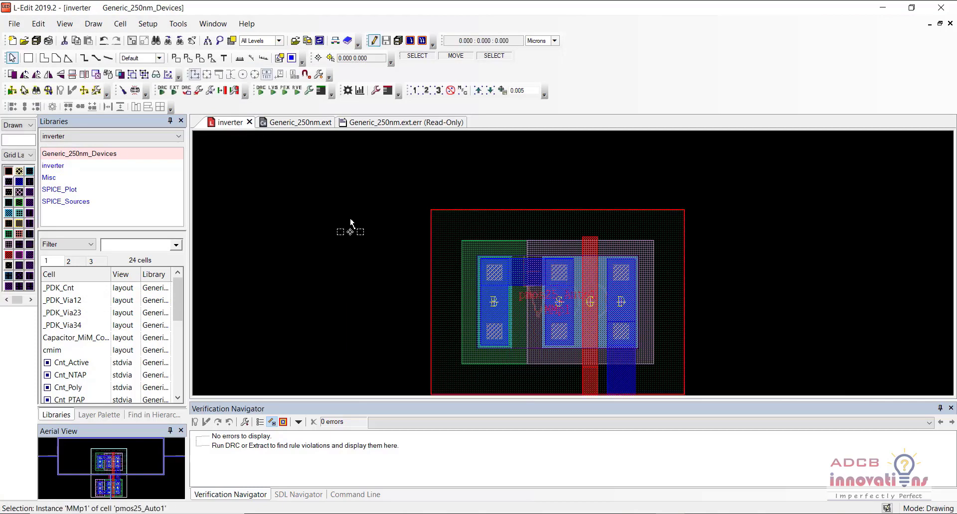
scroll(351, 220, "down", 4)
scroll(350, 219, "up", 4)
scroll(351, 220, "down", 2)
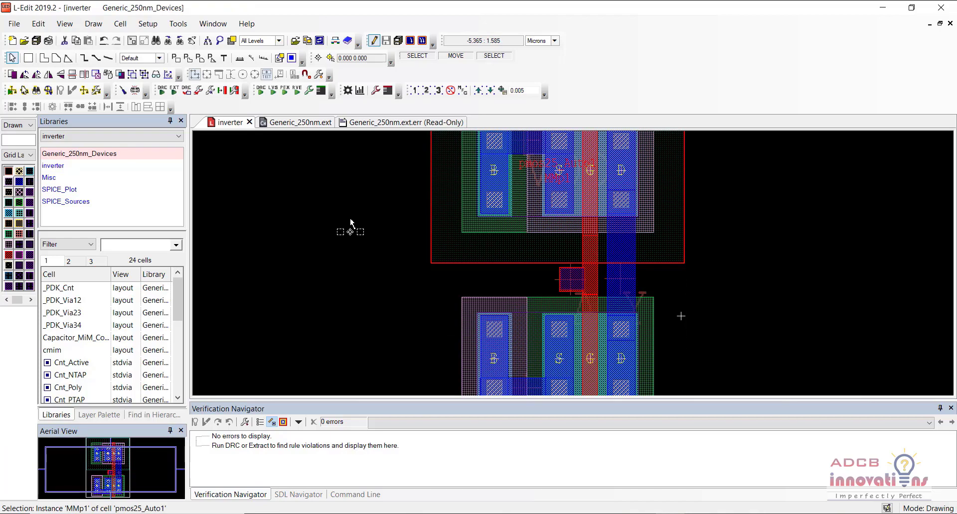